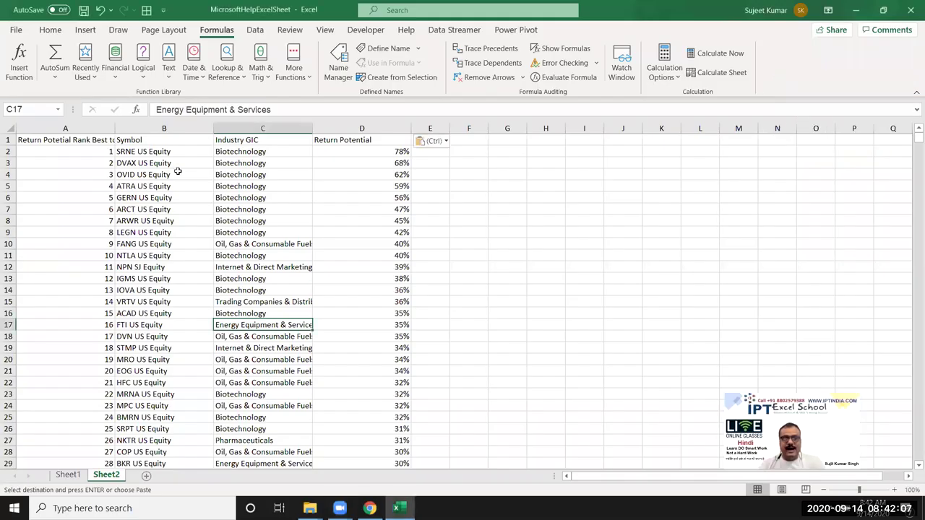
Step: Select cell A5 and show Conditional Formatting's Highlight Cells Rules submenu on the Home tab
click(60, 181)
click(50, 30)
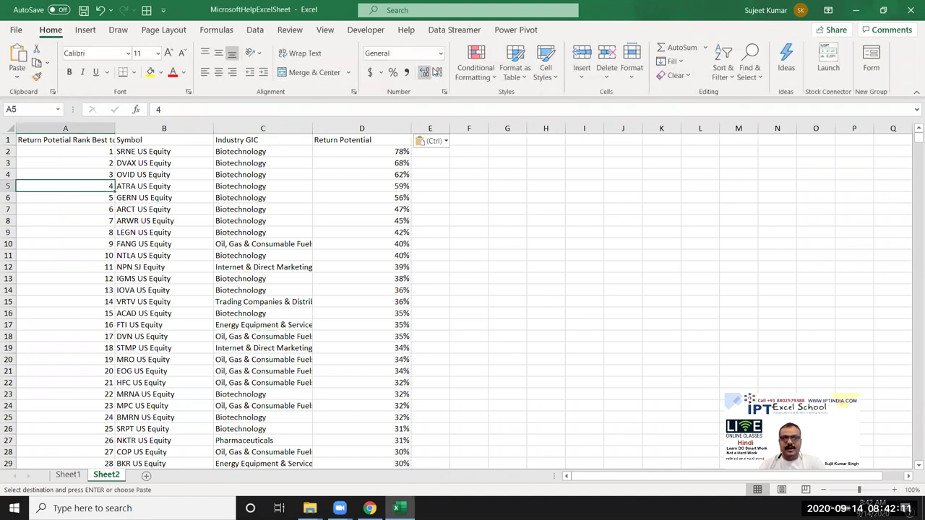
click(488, 65)
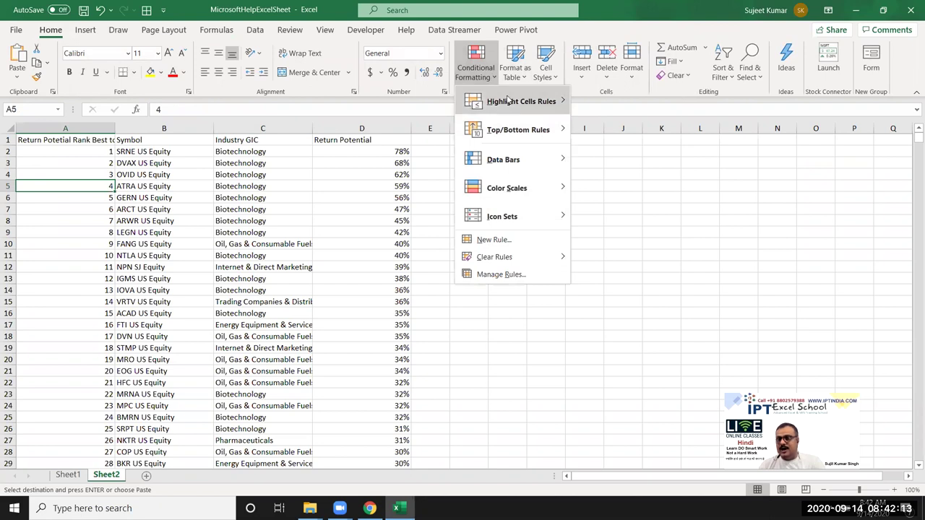
mouse_move(520, 129)
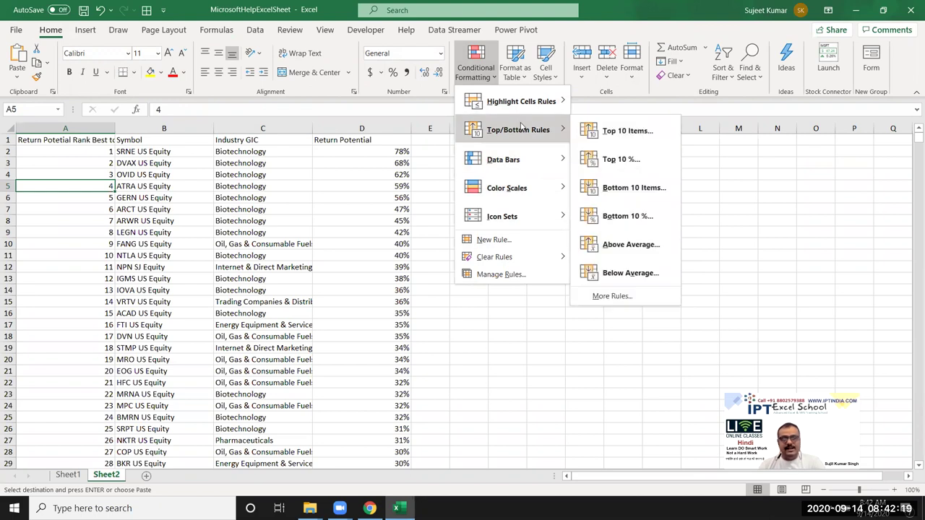
mouse_move(523, 107)
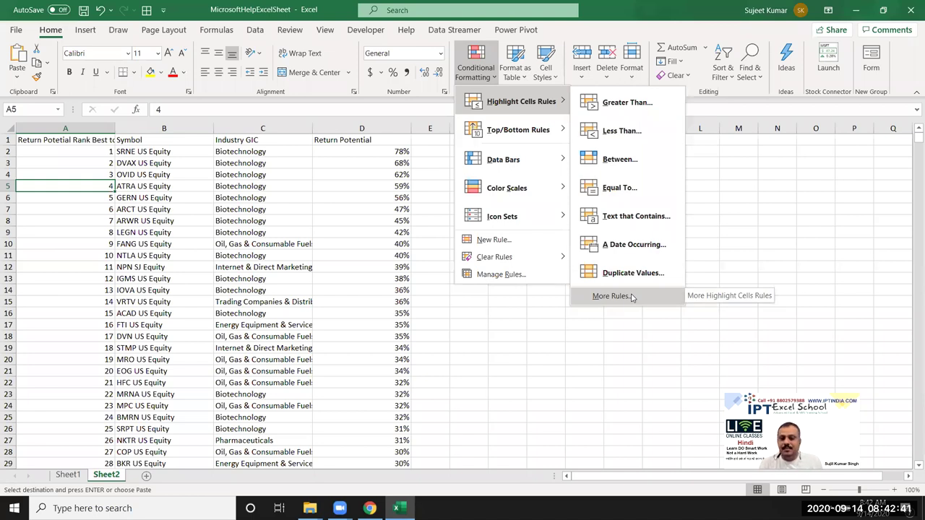
Step: Start a More Rules highlight rule with Cell Value not between 50 and 80
click(631, 297)
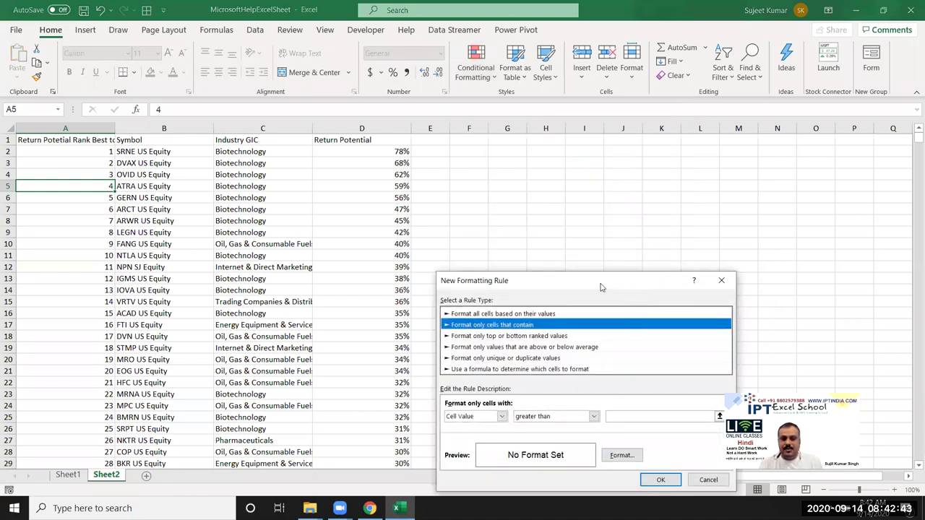
drag(600, 287, 622, 142)
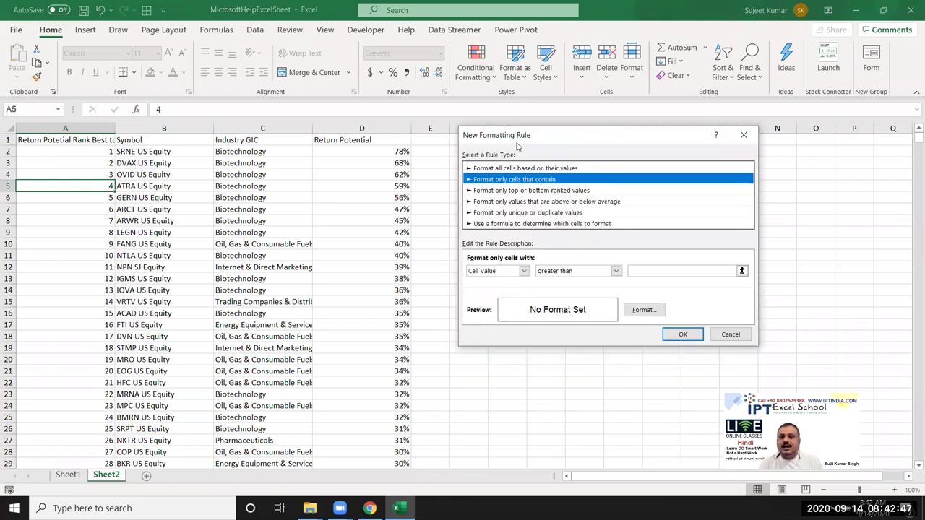
drag(518, 147, 481, 135)
click(554, 261)
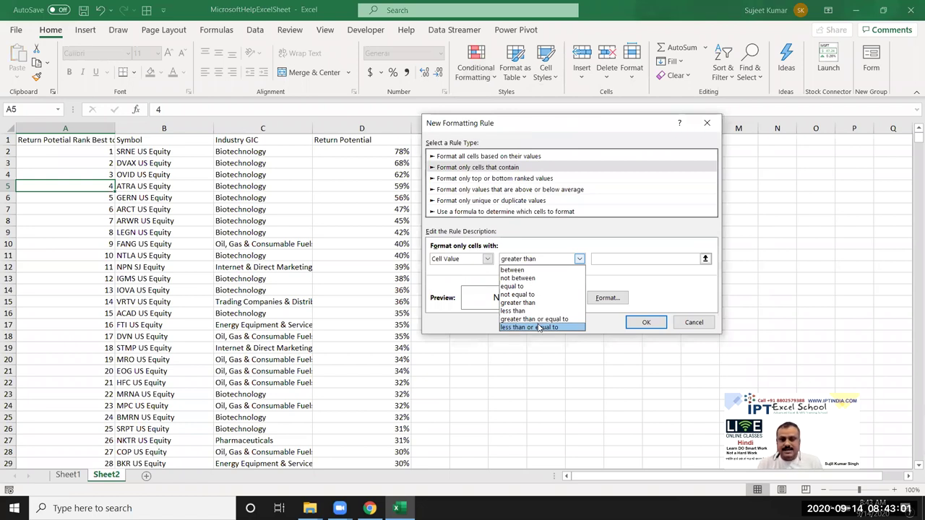
click(527, 281)
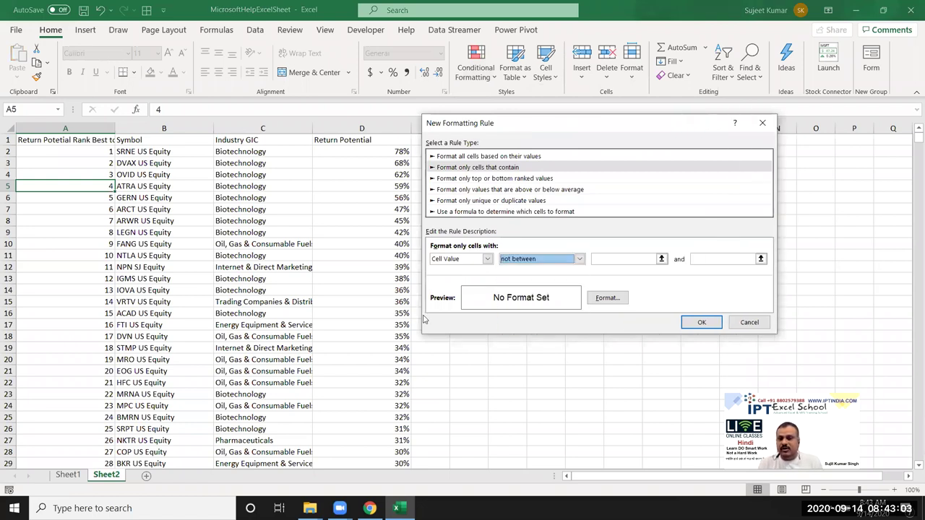
click(623, 258)
text(50)
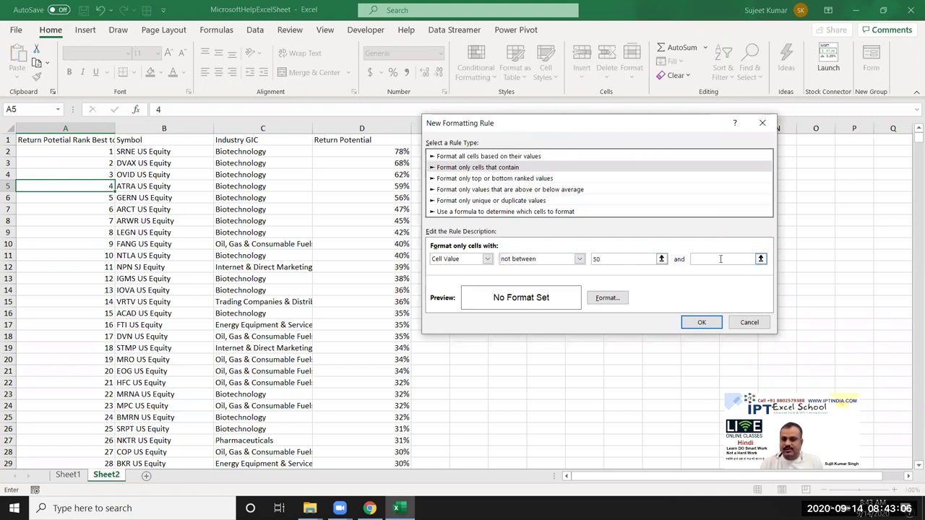
click(720, 258)
text(80)
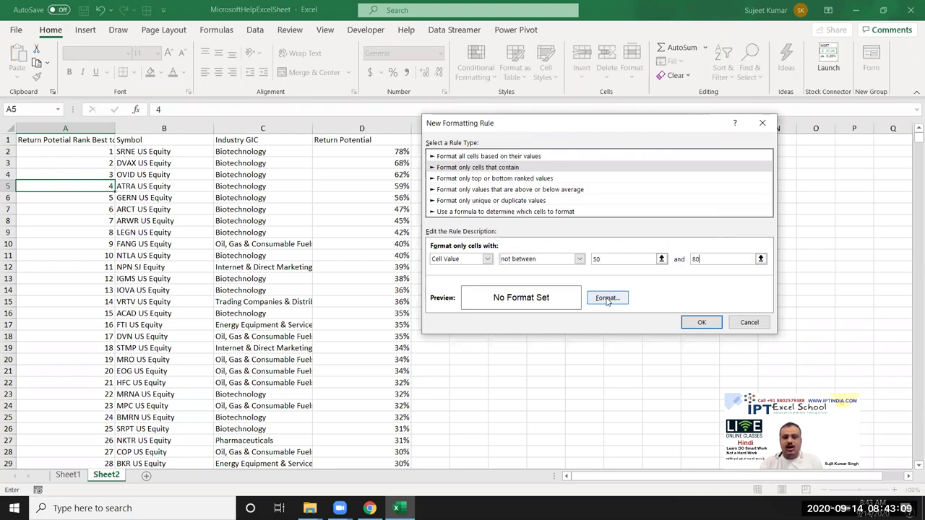
Step: Give the rule a yellow fill, then cancel the rule dialog without applying it
click(607, 299)
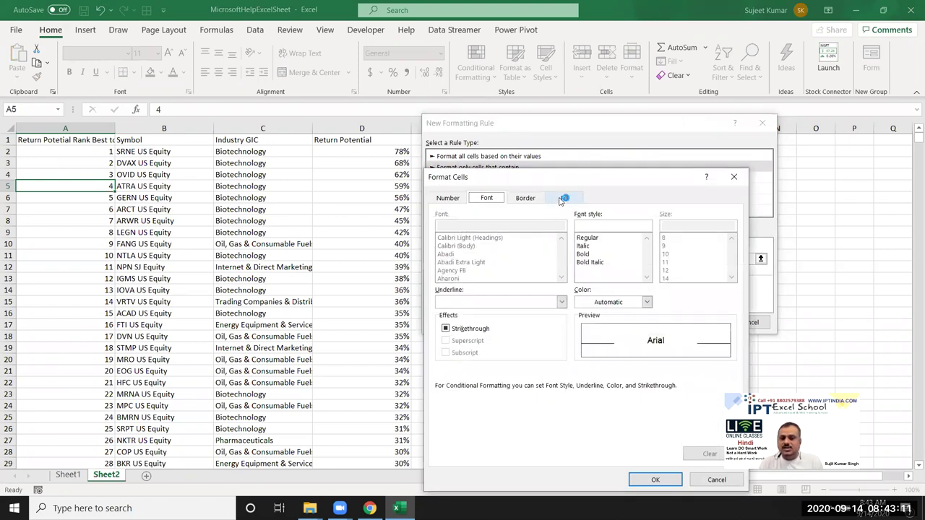
click(564, 198)
click(477, 312)
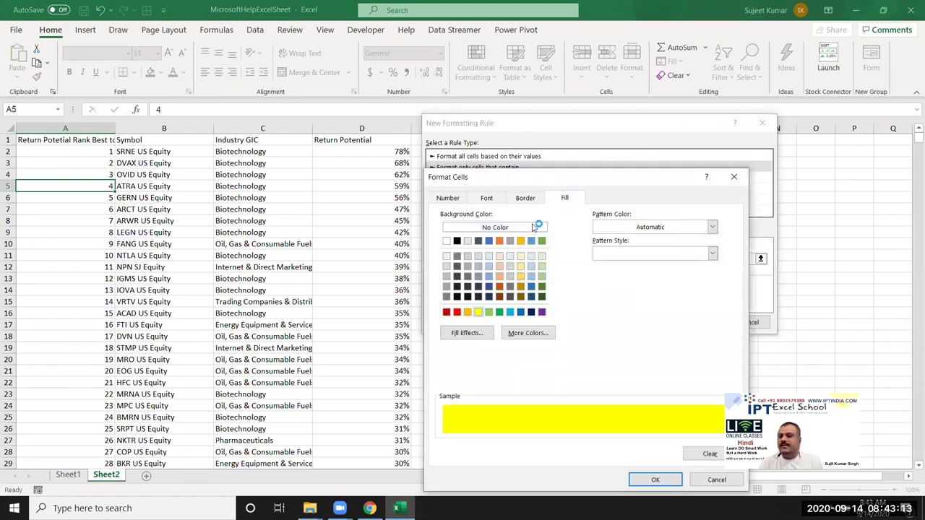
drag(546, 182, 480, 129)
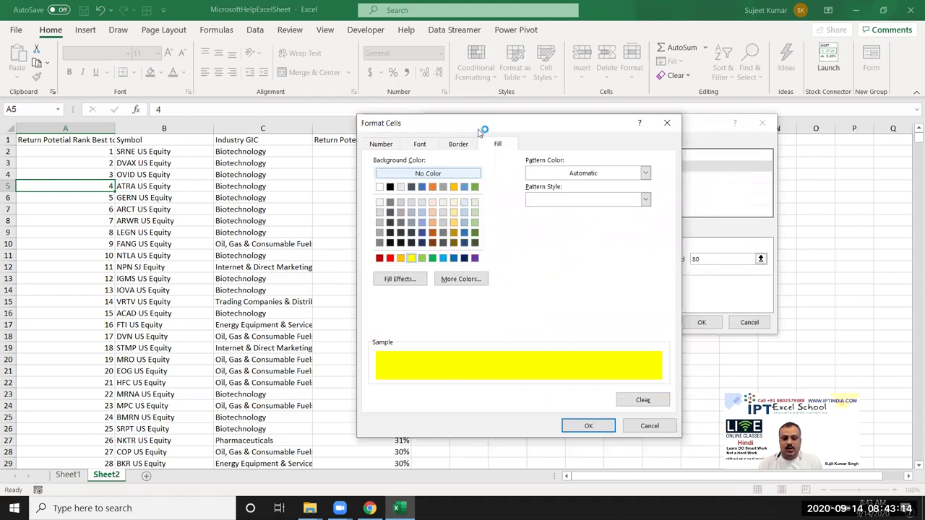
click(588, 426)
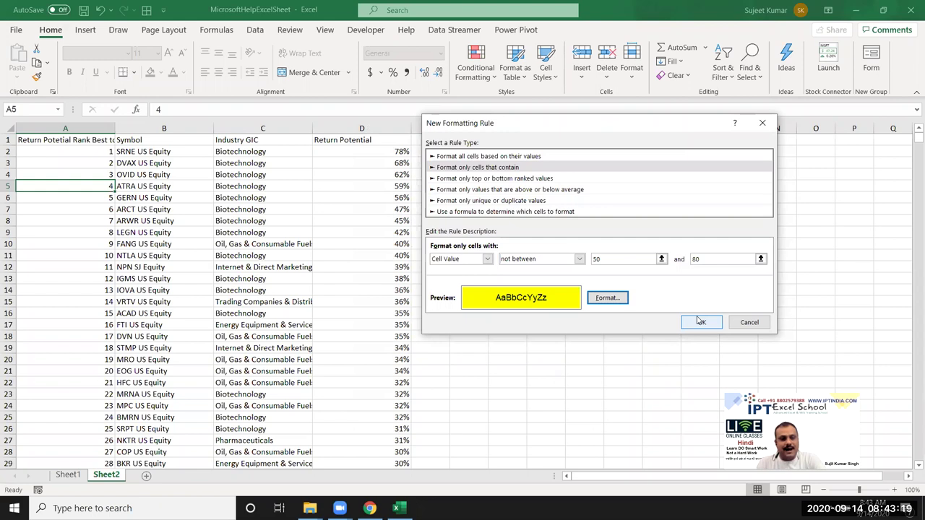
click(744, 323)
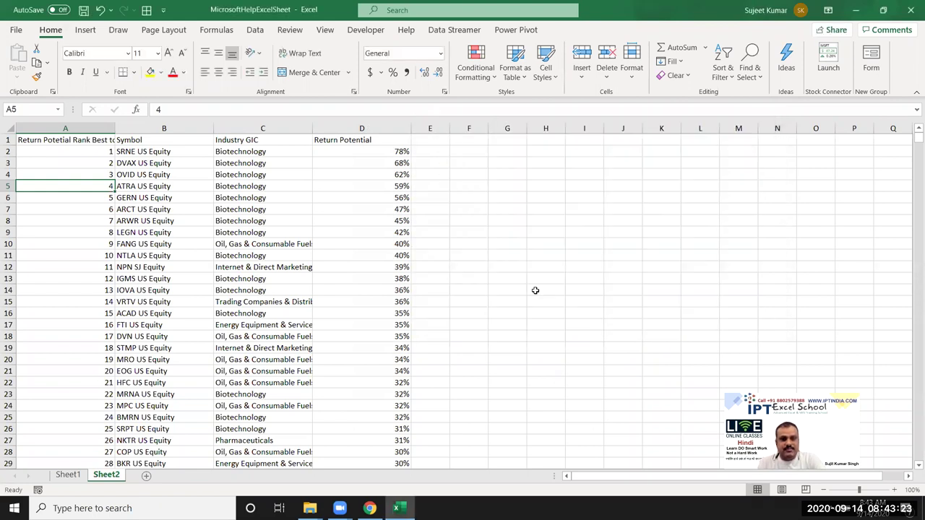
Step: Select the Return Potential column D and start a More Rules highlight rule
click(390, 232)
click(388, 161)
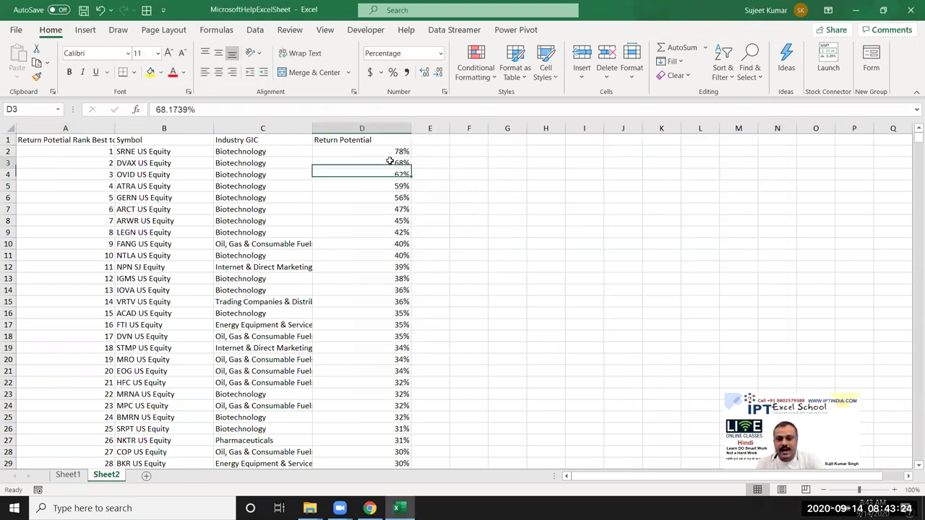
click(376, 126)
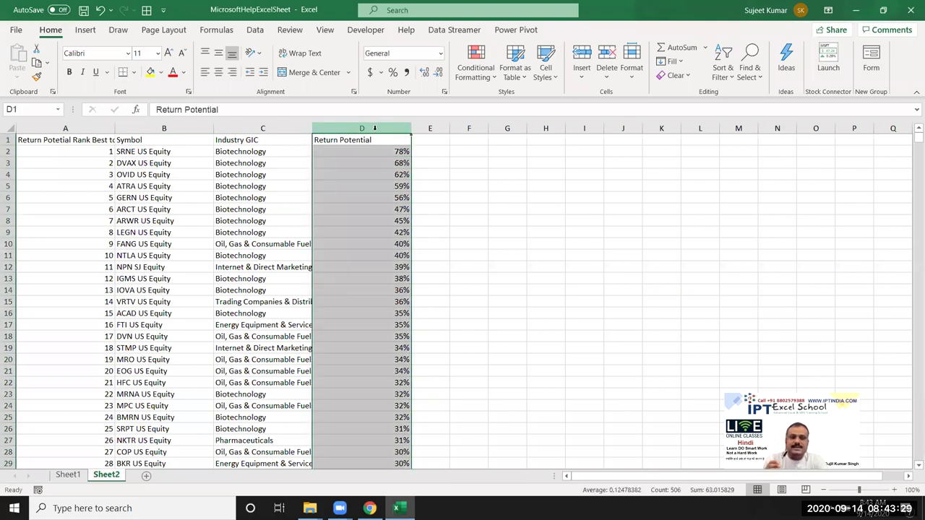
click(476, 68)
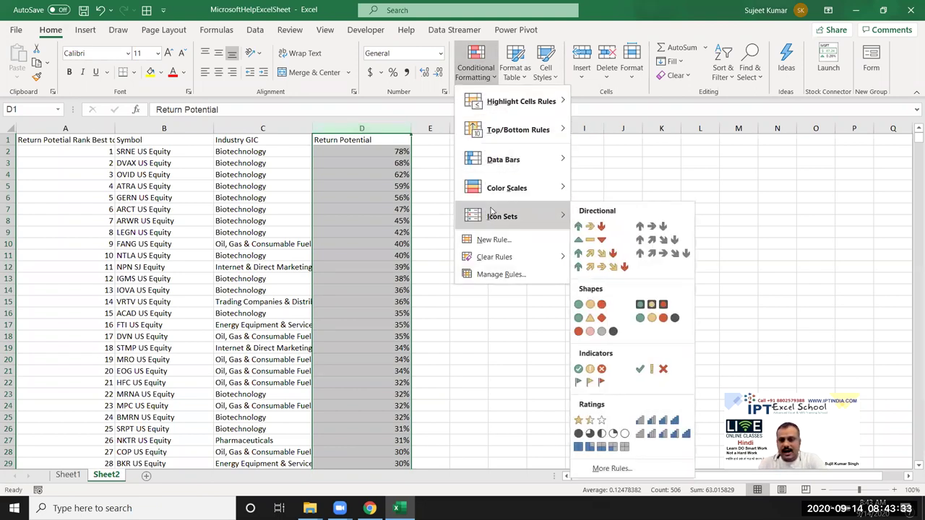
mouse_move(493, 190)
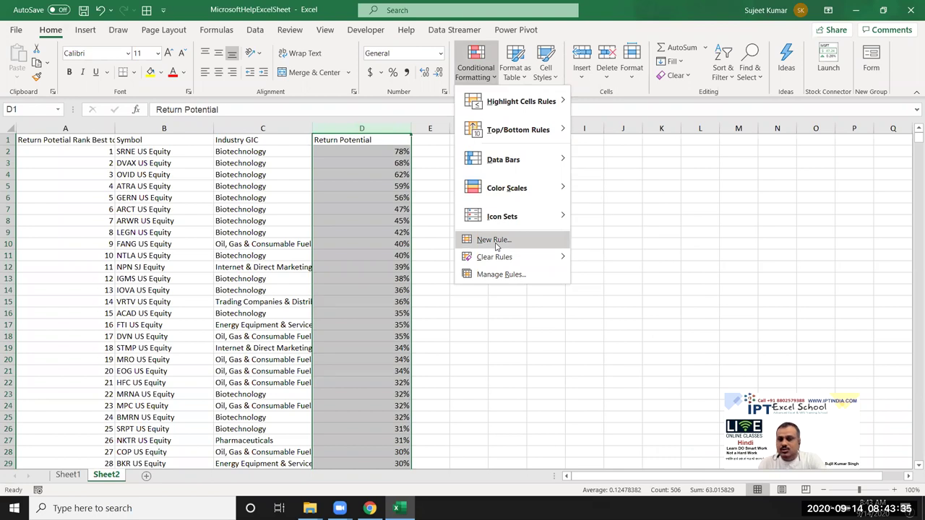
mouse_move(535, 101)
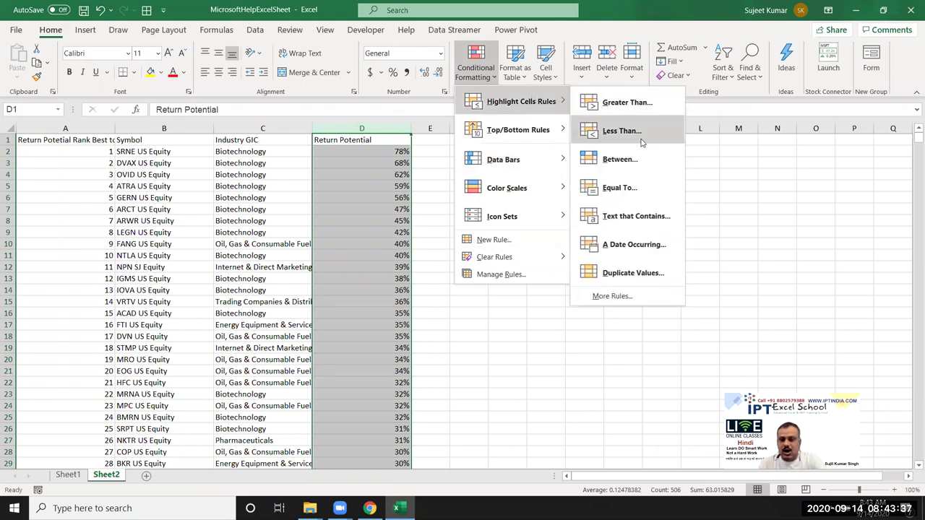
click(629, 297)
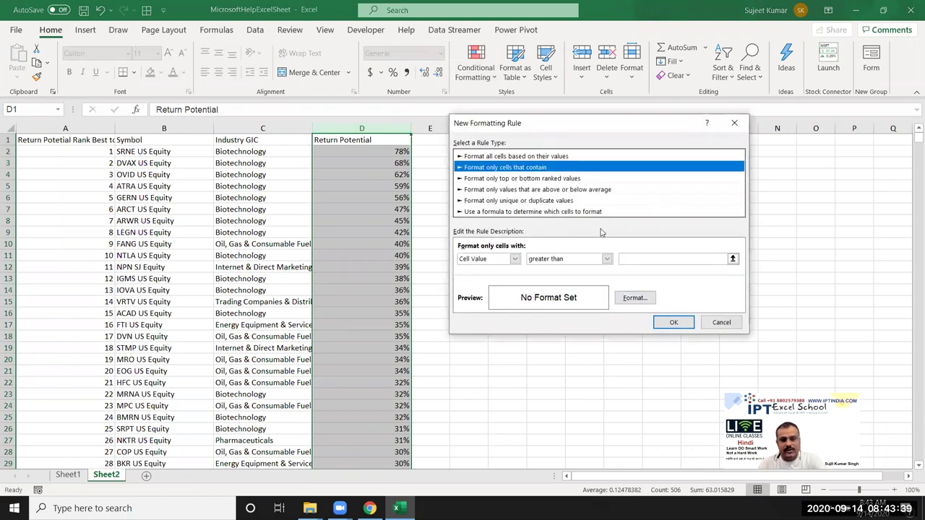
Step: Set the rule to Cell Value not between 50% and 80% with yellow fill
click(606, 258)
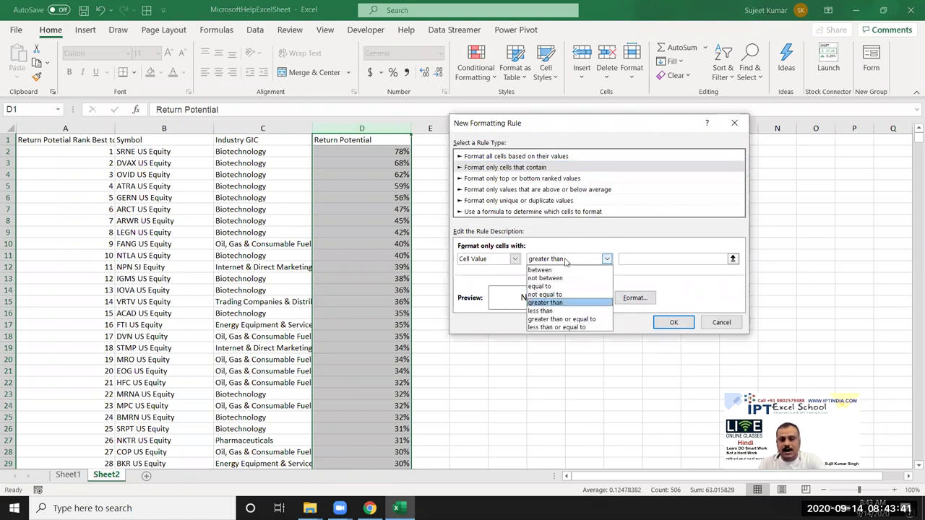
click(549, 278)
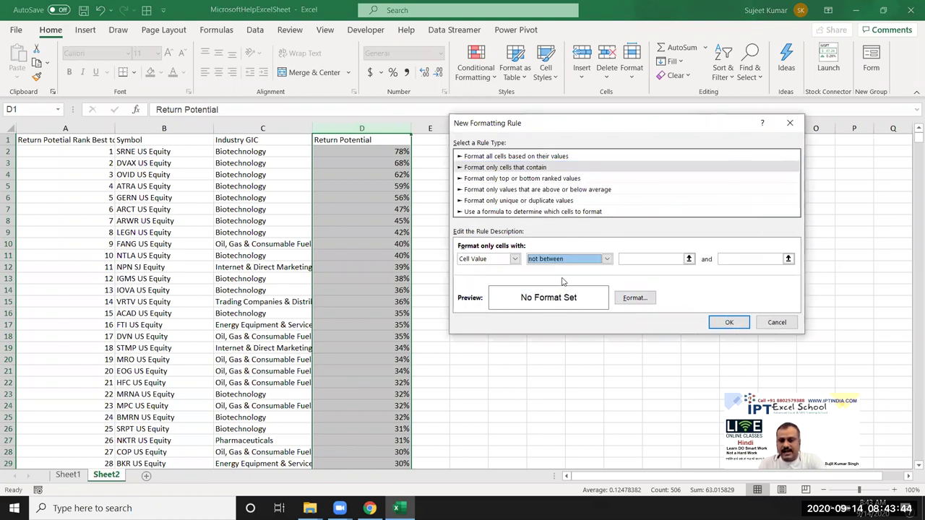
click(648, 260)
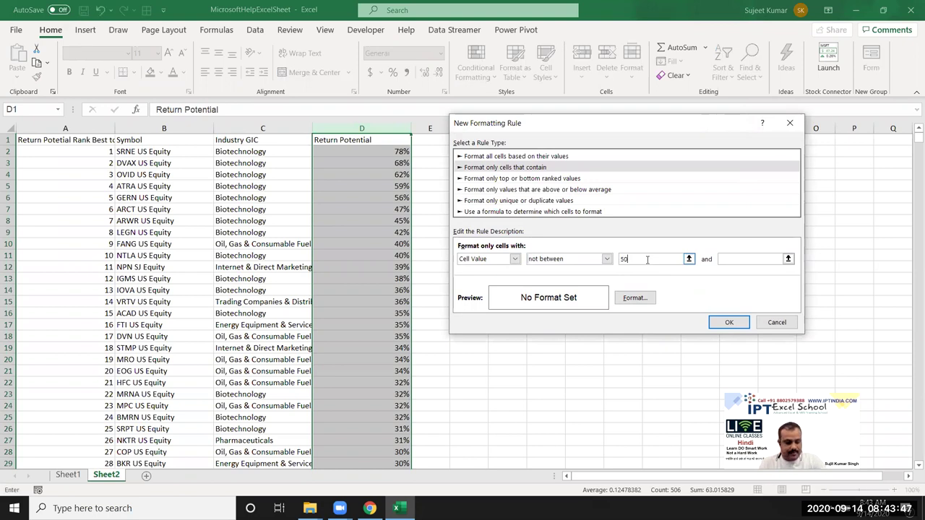
click(736, 257)
text(80)
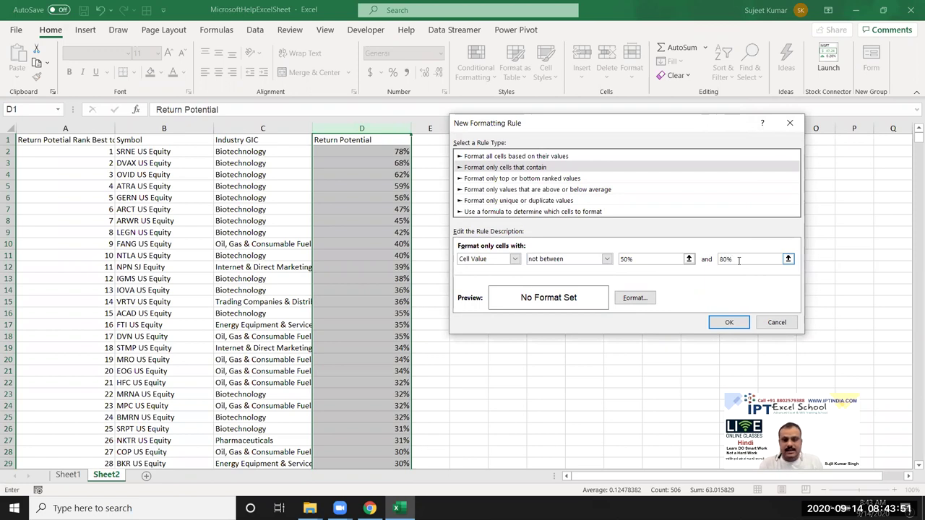
click(634, 298)
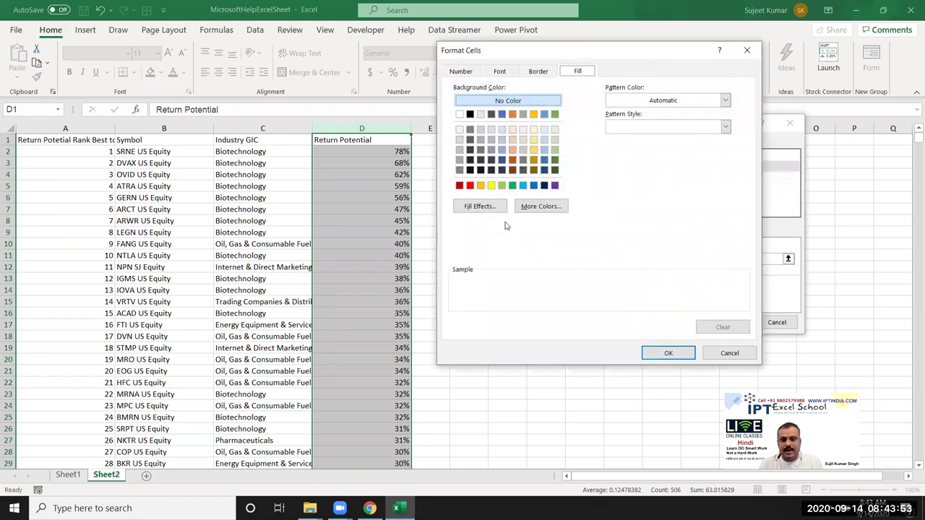
click(490, 185)
click(646, 354)
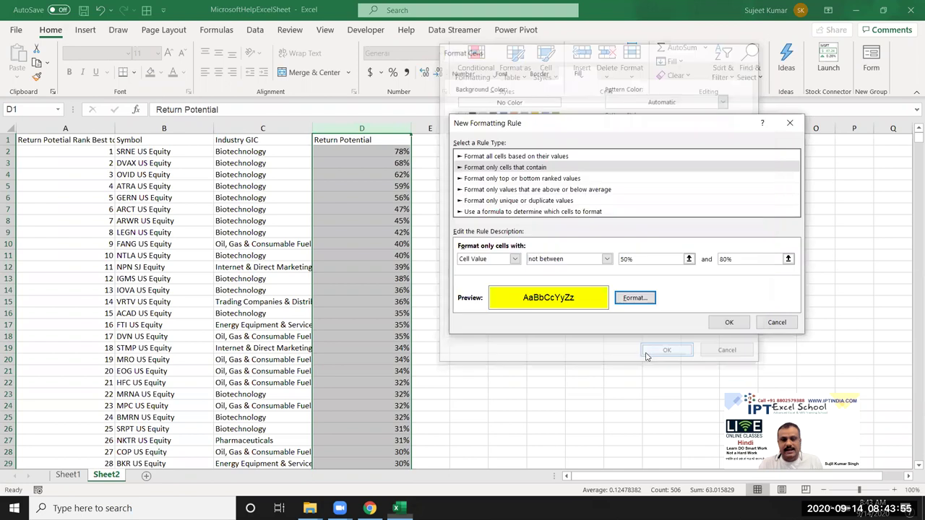
Step: Apply the yellow rule to column D, review it, then undo it with Ctrl+Z
click(731, 322)
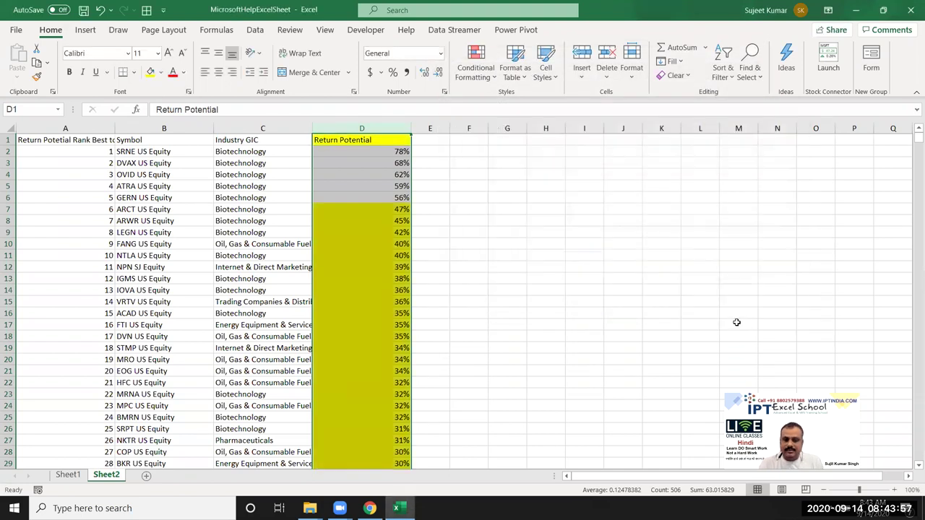
scroll(509, 264, down, 7)
scroll(509, 265, down, 14)
scroll(509, 265, down, 7)
scroll(509, 265, up, 7)
scroll(509, 264, up, 16)
scroll(509, 264, up, 5)
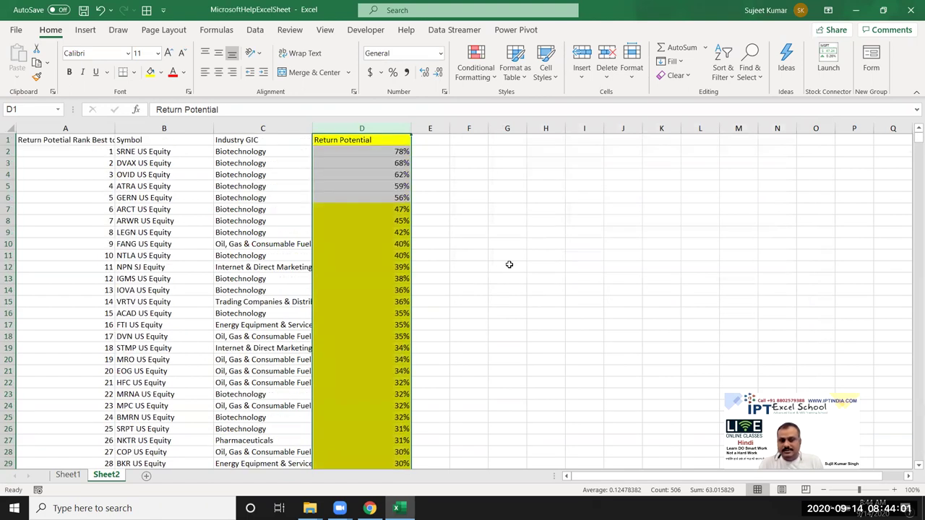
key(ctrl+z)
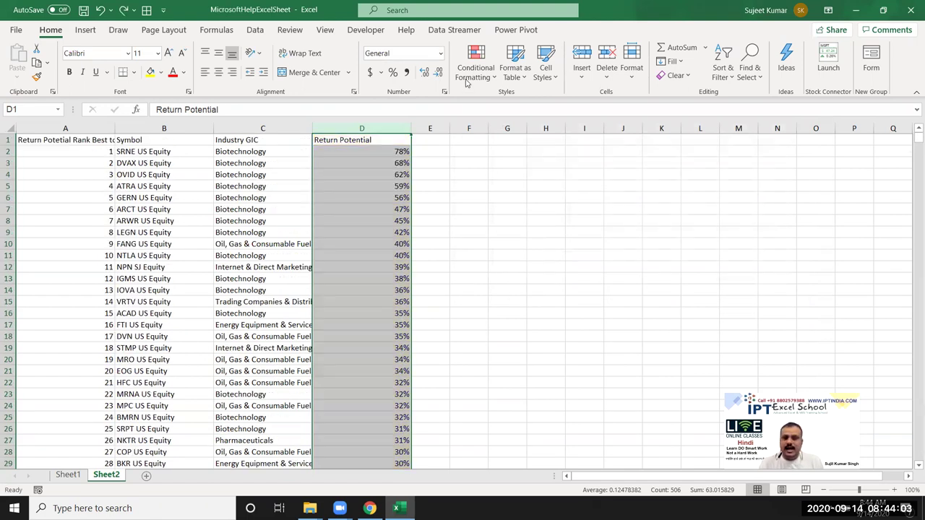
Step: Draft a new Specific Text rule, cancel it, and select cell C4
click(469, 76)
mouse_move(517, 101)
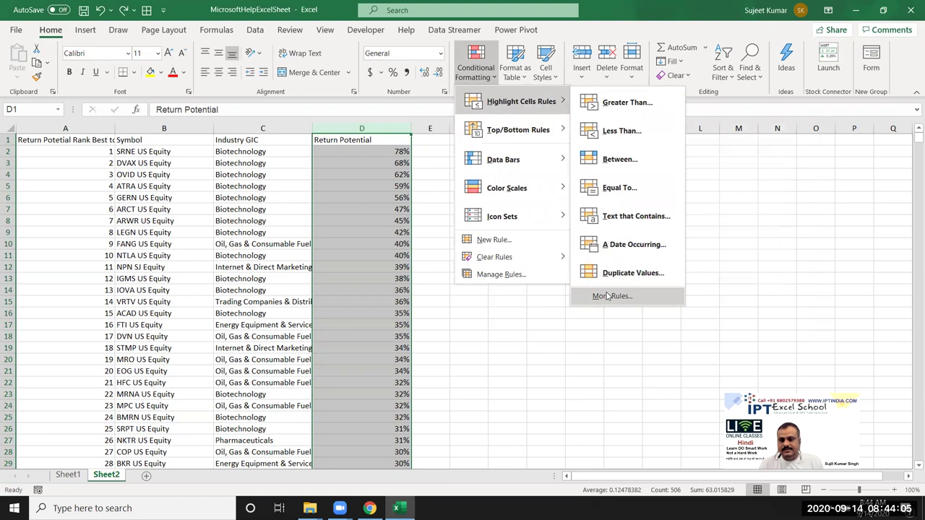
click(610, 296)
click(576, 259)
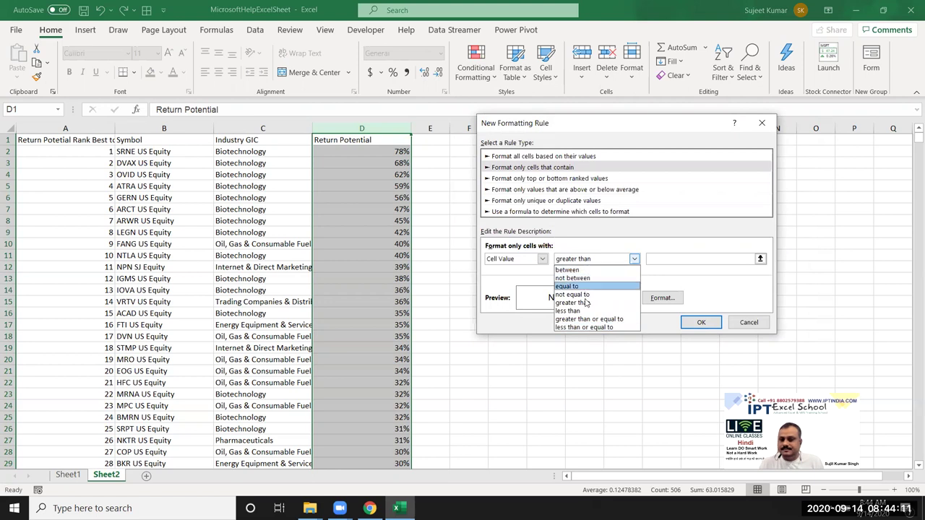
click(508, 277)
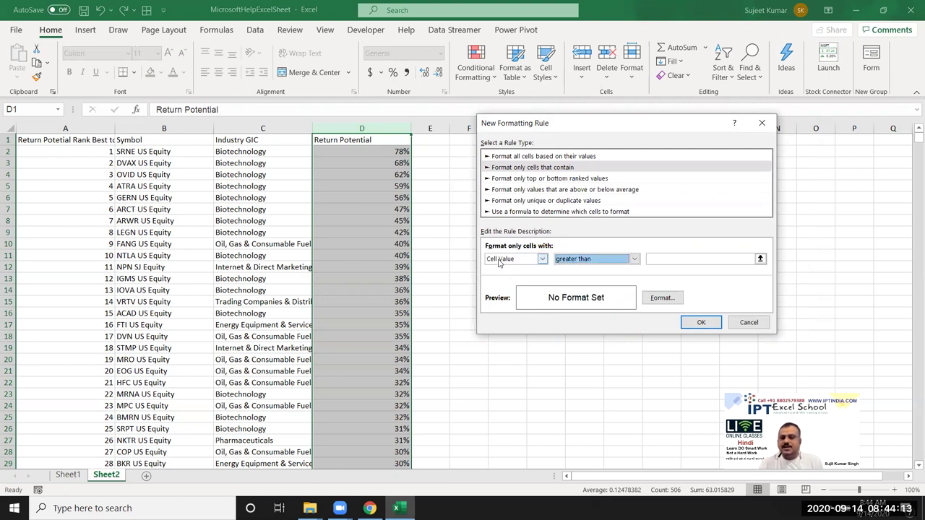
click(498, 262)
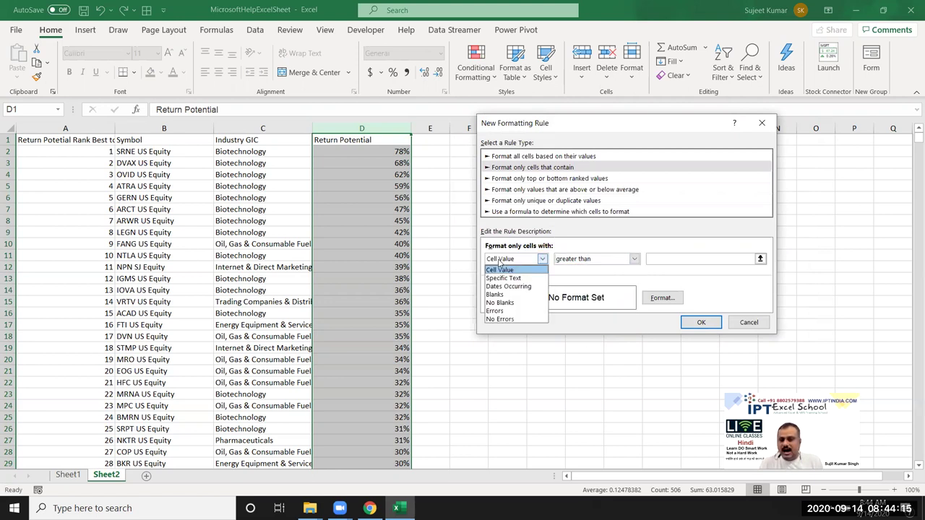
click(505, 278)
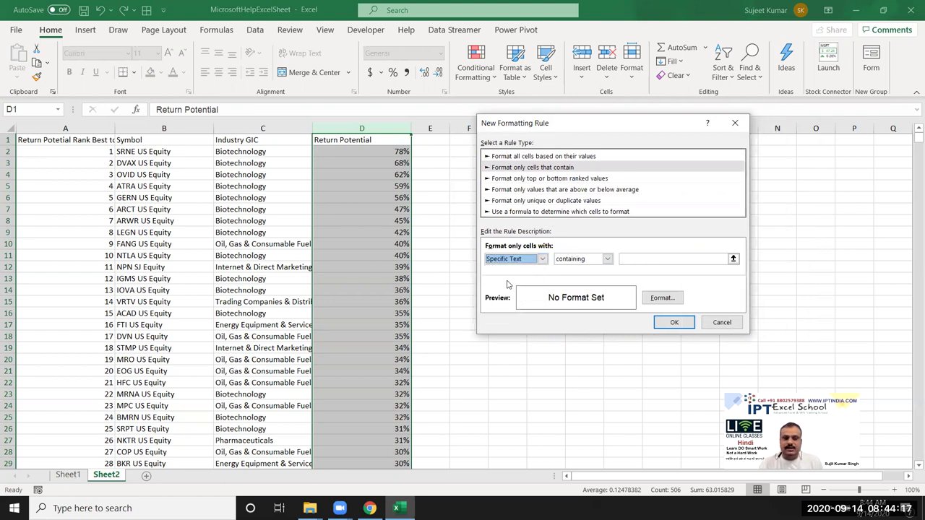
key(Escape)
click(229, 175)
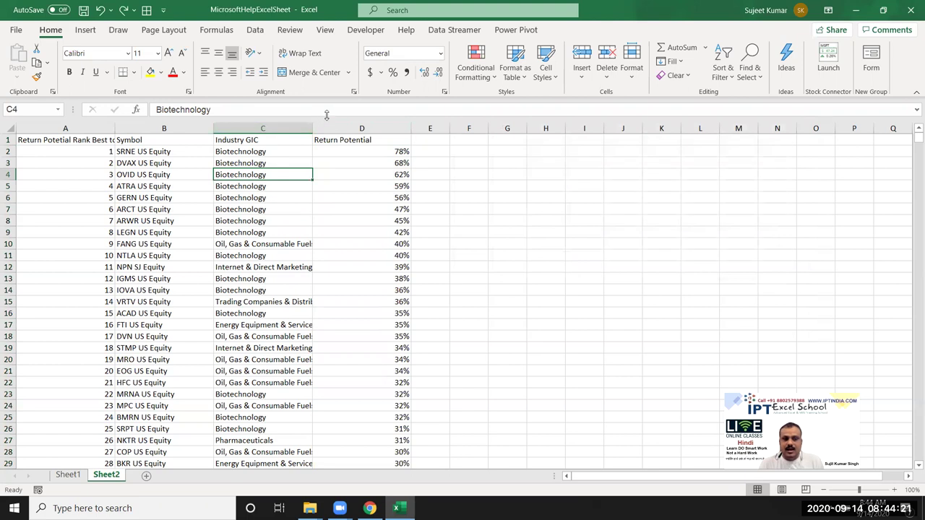
Step: Open and dismiss the Conditional Formatting menu, then scroll through the industry list
click(480, 69)
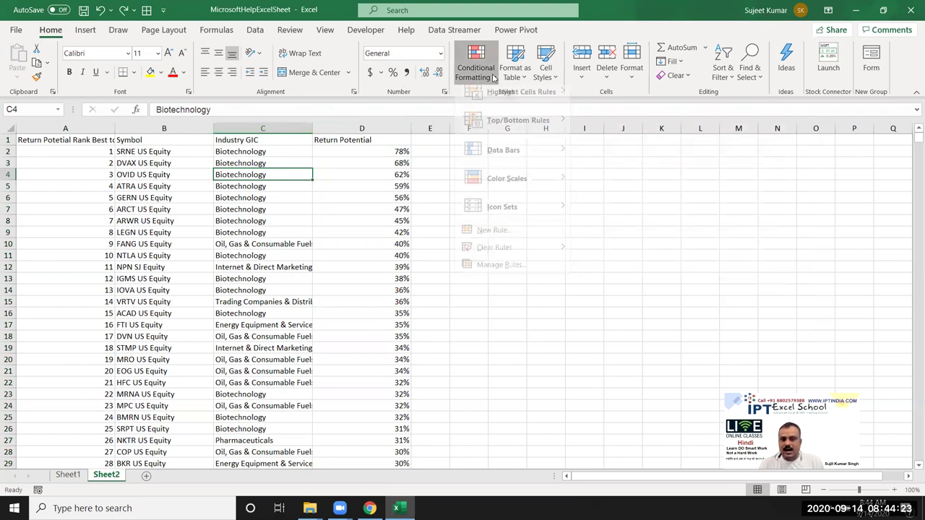
mouse_move(520, 102)
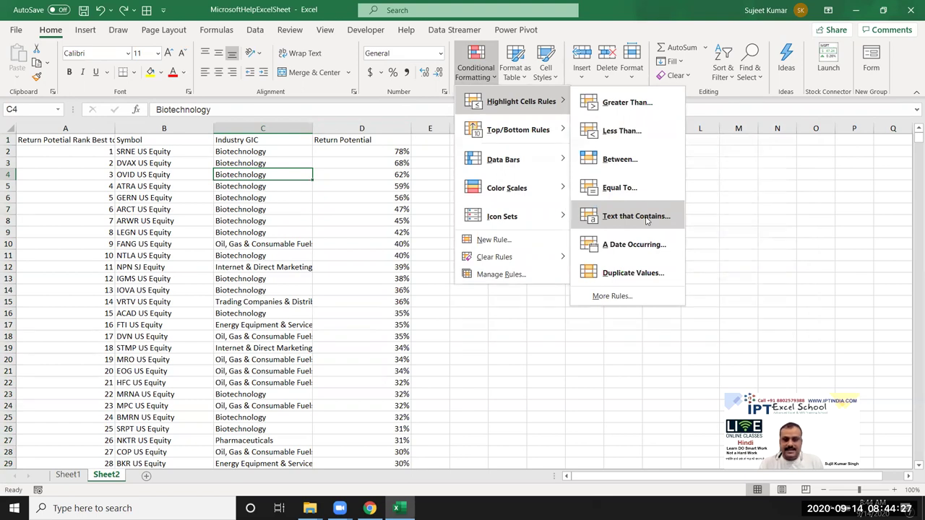
click(177, 291)
scroll(177, 290, down, 5)
scroll(177, 291, down, 1)
scroll(177, 291, down, 5)
scroll(177, 290, up, 6)
scroll(177, 290, up, 5)
Step: Copy the word 'Gas' from C10's Oil, Gas & Consumable Fuels entry, then select column C
click(242, 243)
click(235, 359)
click(240, 393)
click(244, 419)
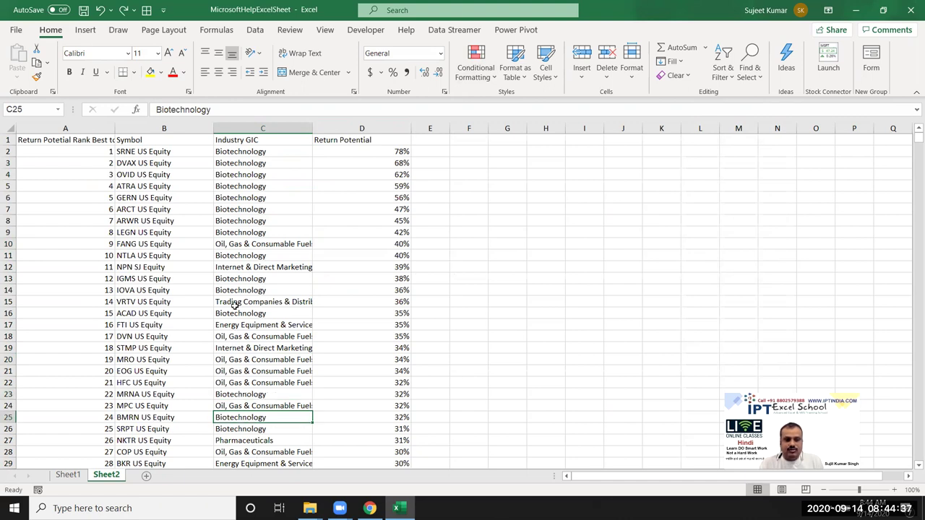
click(239, 246)
double_click(178, 110)
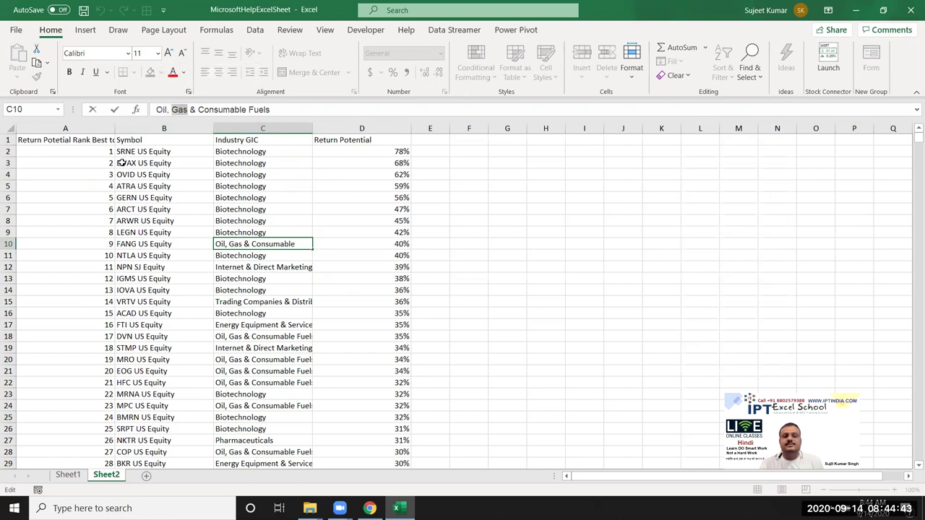
key(ctrl+c)
key(Escape)
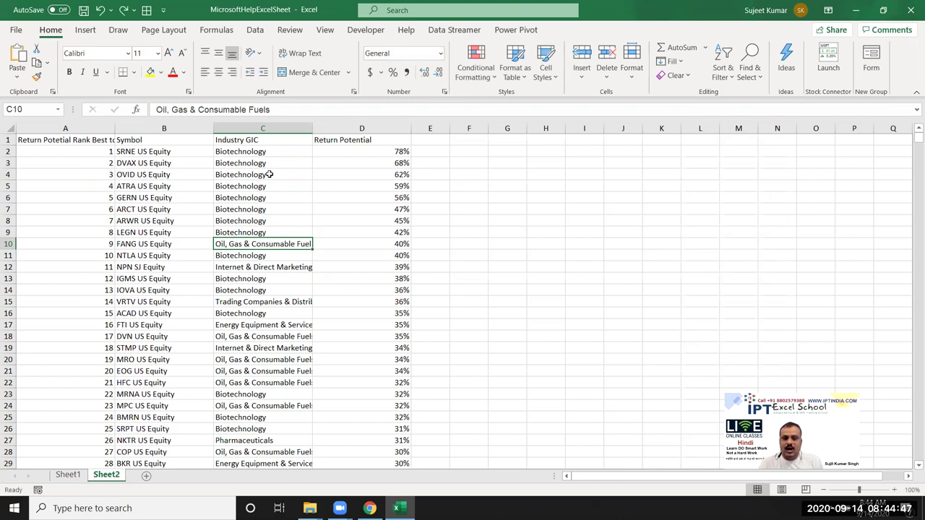
click(262, 129)
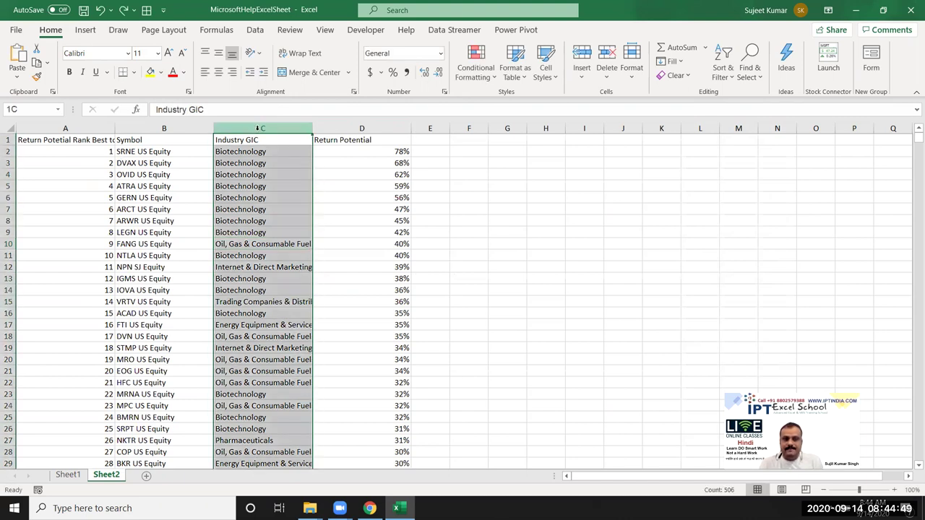
Step: Try a Text that Contains 'Gas' highlight rule and dismiss it
click(475, 67)
mouse_move(474, 109)
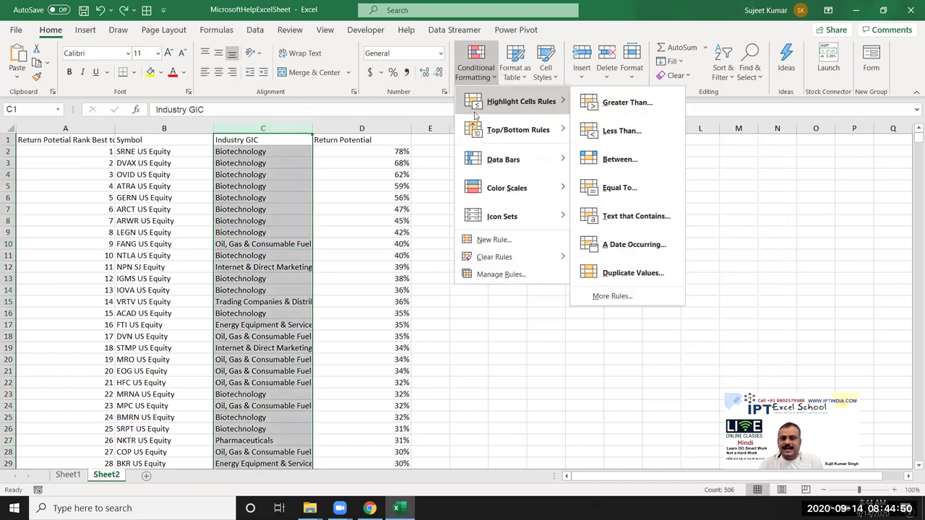
click(608, 221)
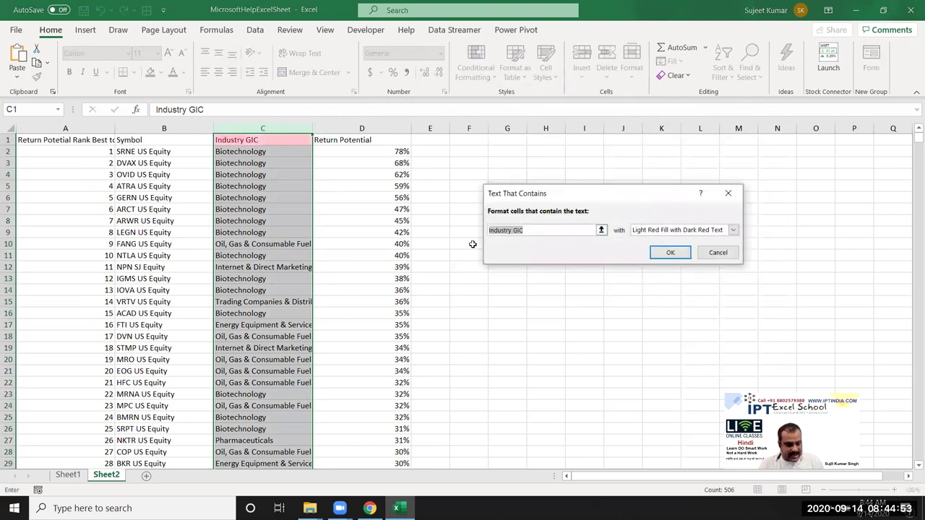
text(Gas)
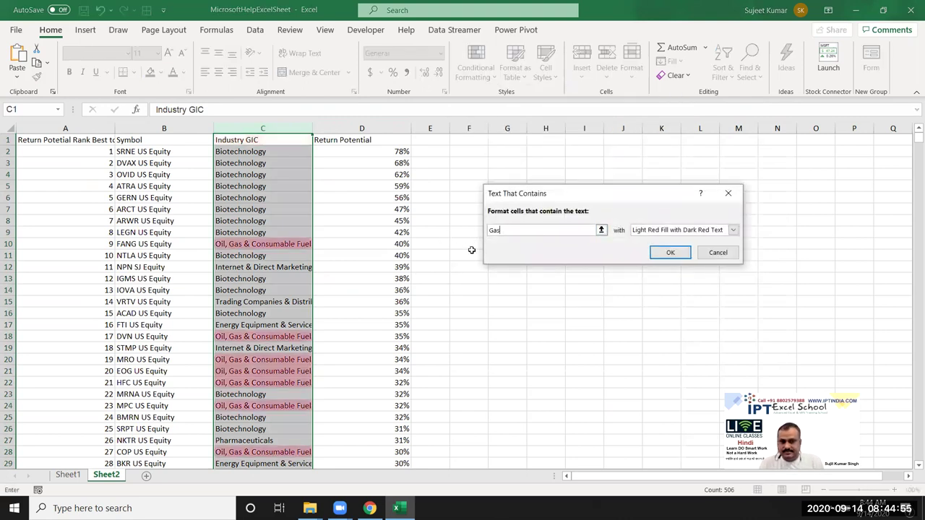
key(Return)
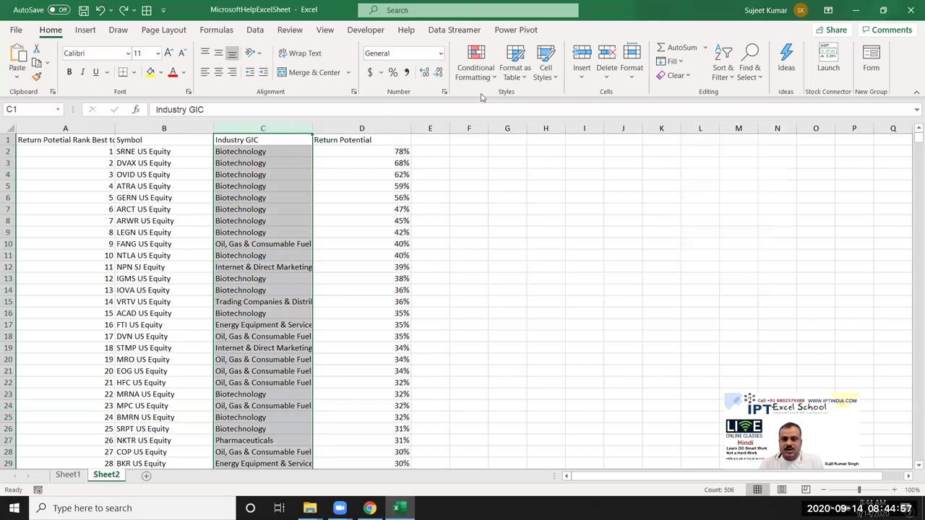
Step: Edit cell C20, deleting the leading 'Oil, ' from its text
drag(234, 336, 233, 359)
double_click(232, 359)
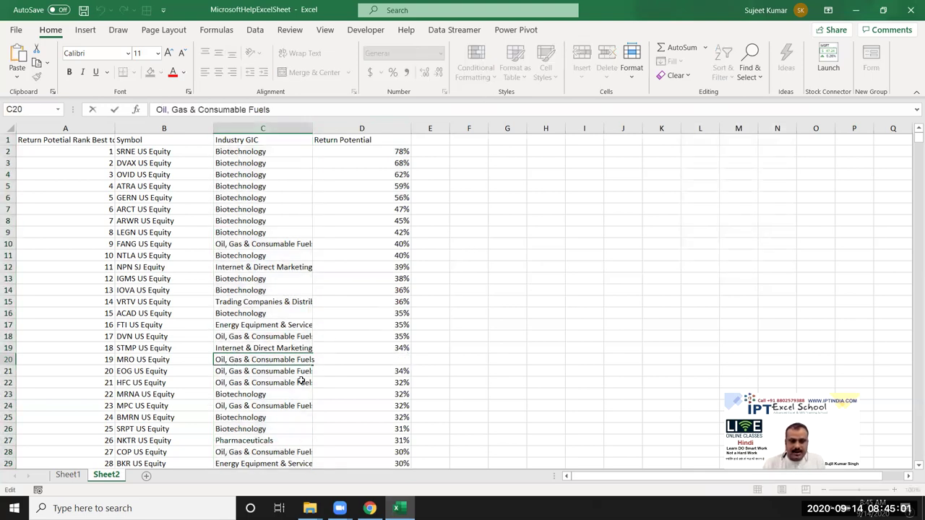
key(BackSpace)
key(BackSpace)
key(BackSpace)
key(BackSpace)
key(BackSpace)
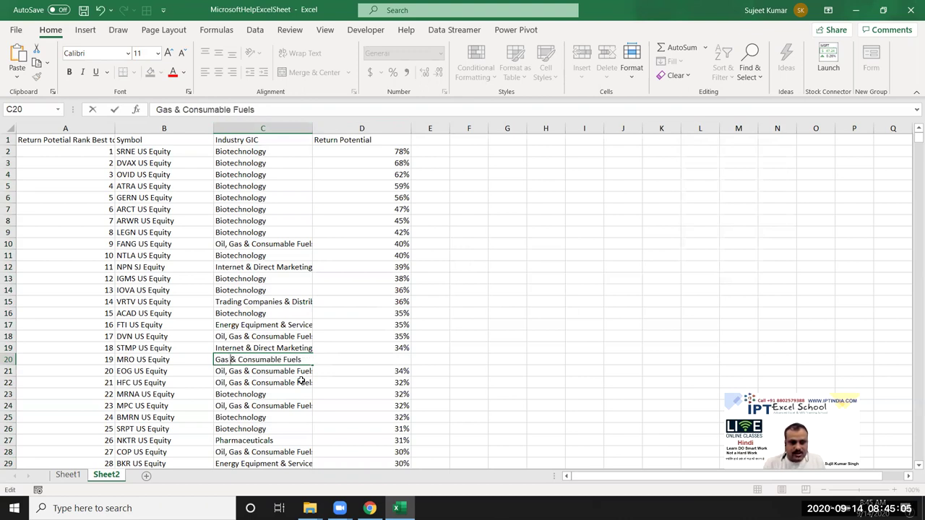
Step: Commit C20 as 'Gas Oil & Consumable Fuels' and cancel a Text that Contains 'Oil' rule
text(Oil)
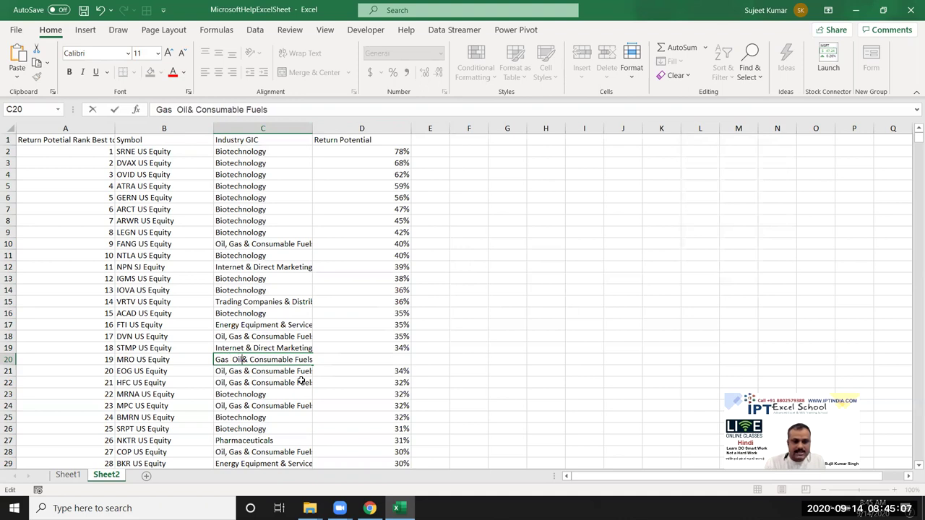
key(Return)
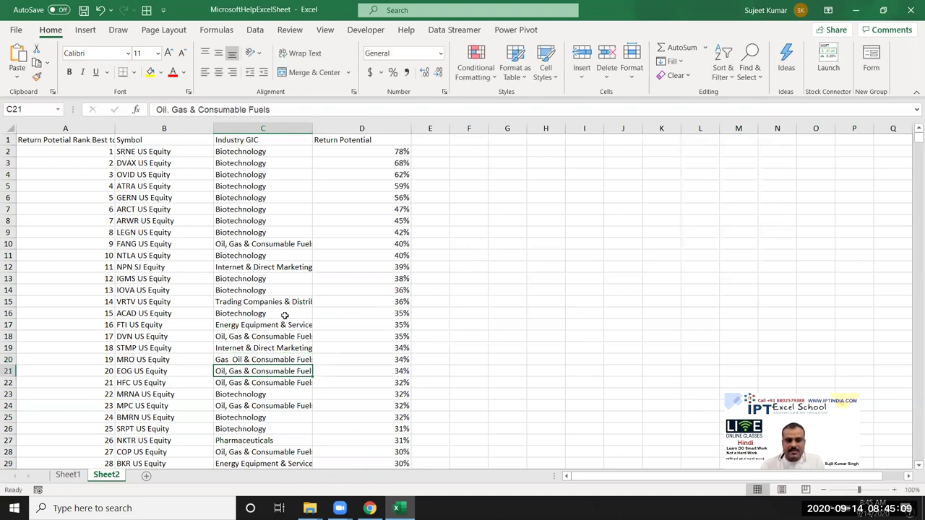
click(279, 127)
click(476, 65)
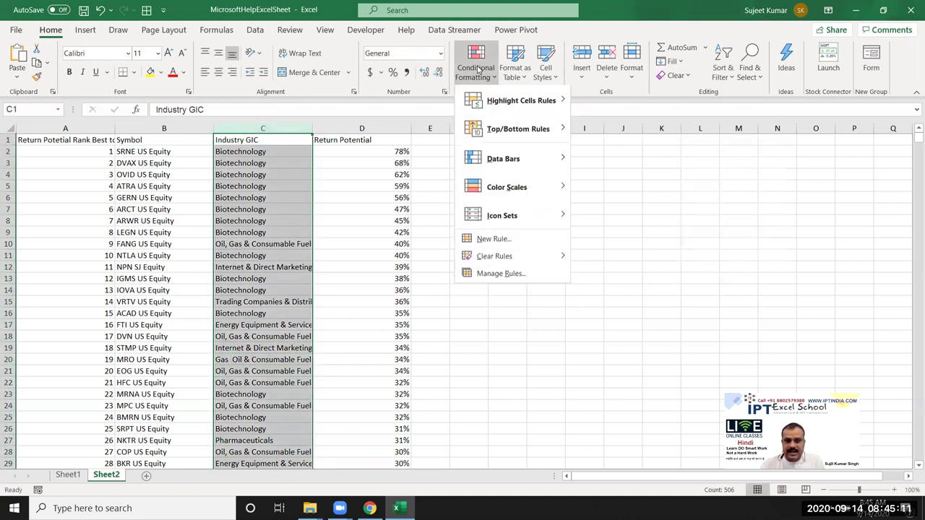
mouse_move(520, 101)
click(636, 216)
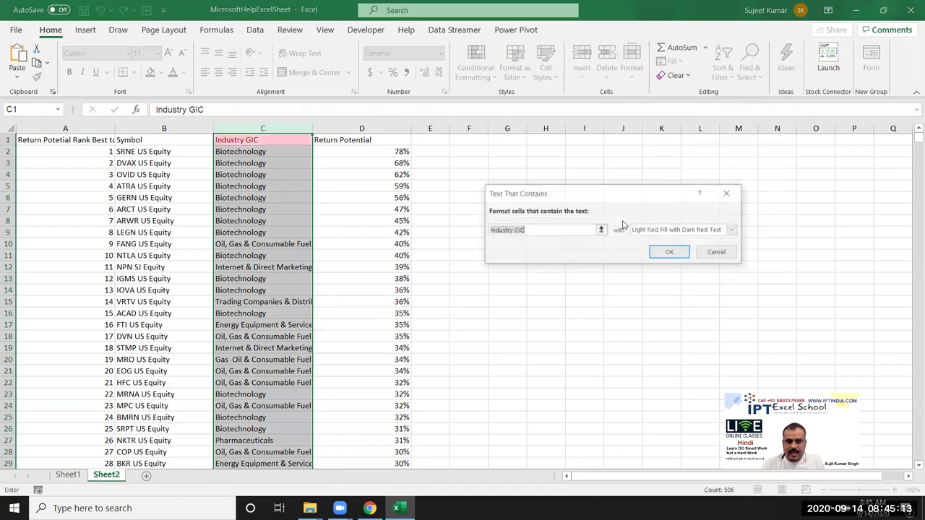
text(O)
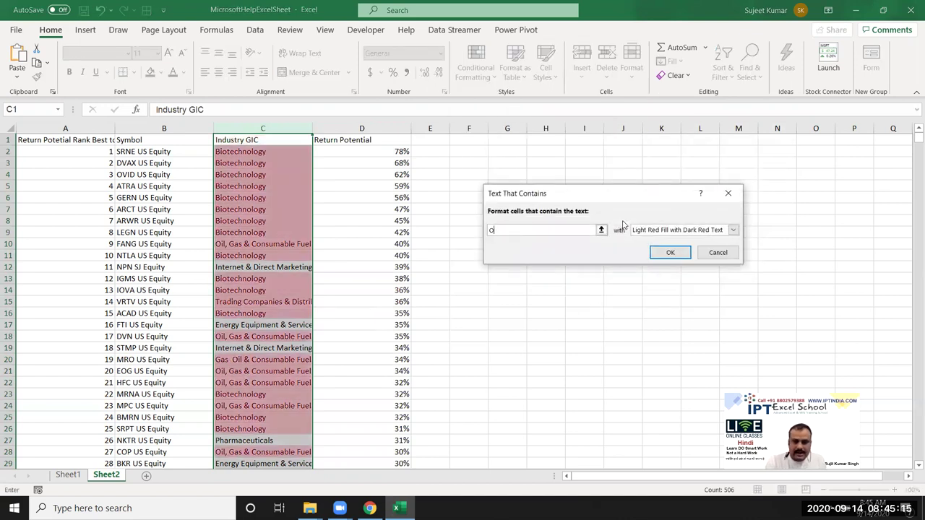
text(il)
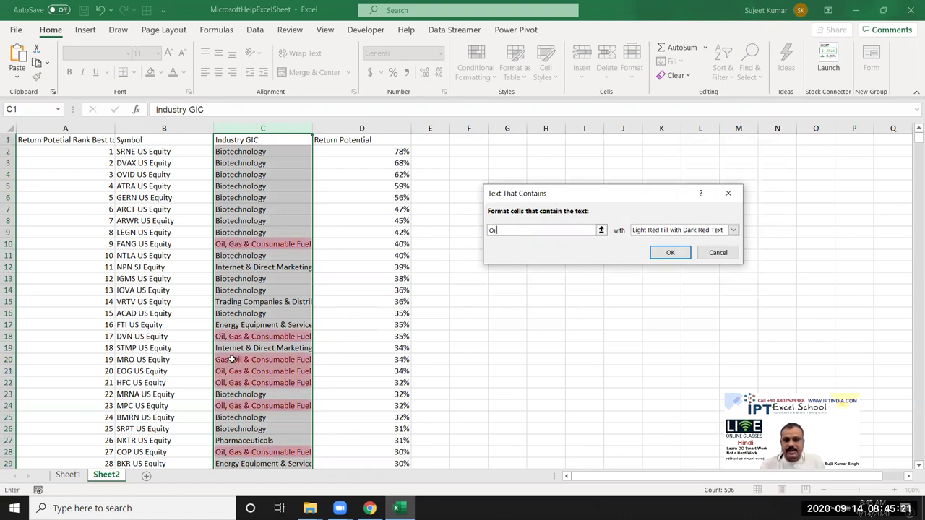
key(Escape)
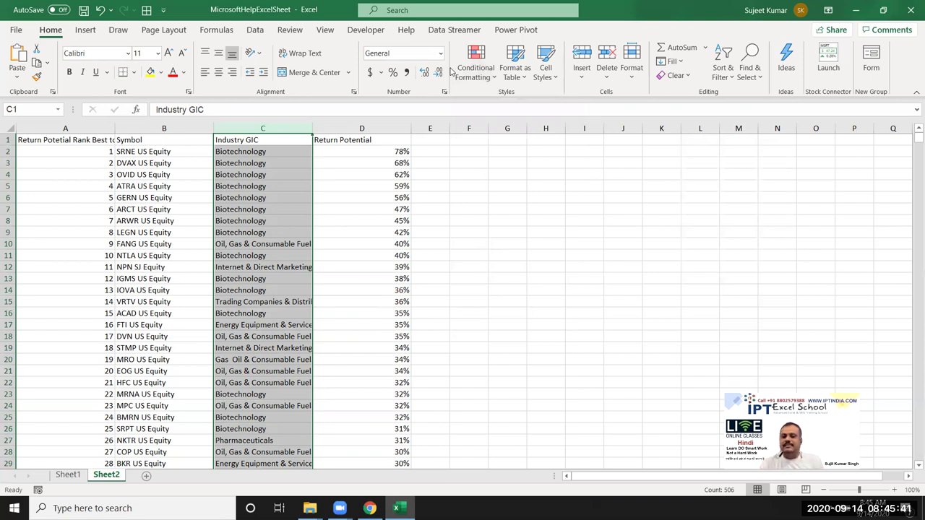
Step: Start a new rule formatting Specific Text cells that begin with a value
click(473, 66)
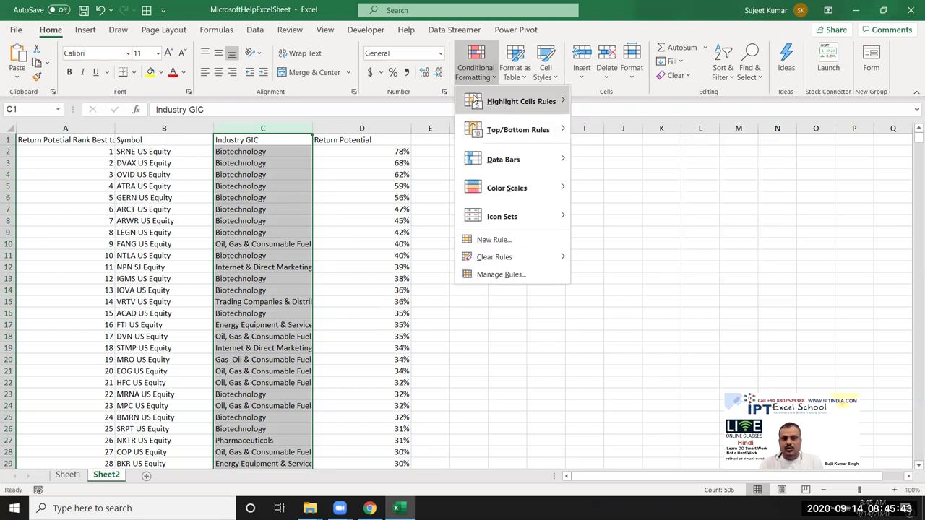
mouse_move(520, 101)
click(599, 295)
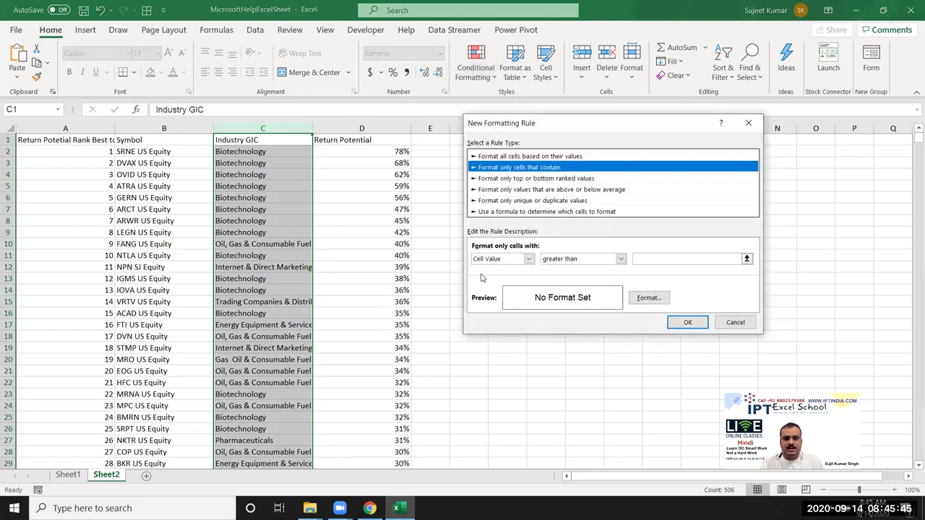
click(485, 260)
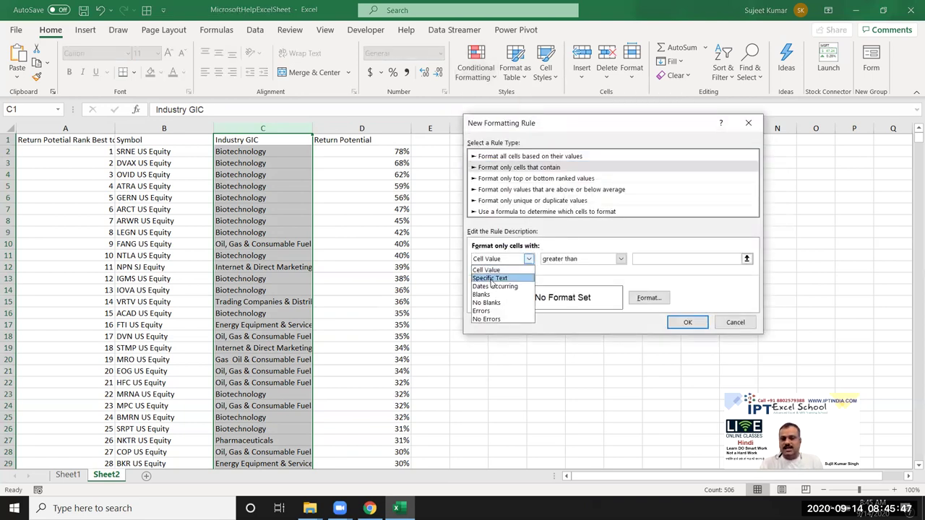
click(489, 272)
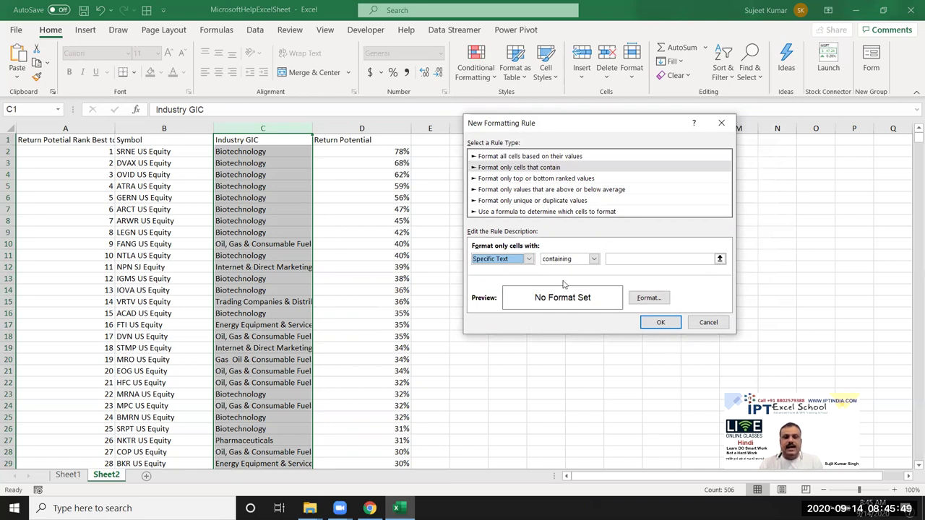
click(593, 259)
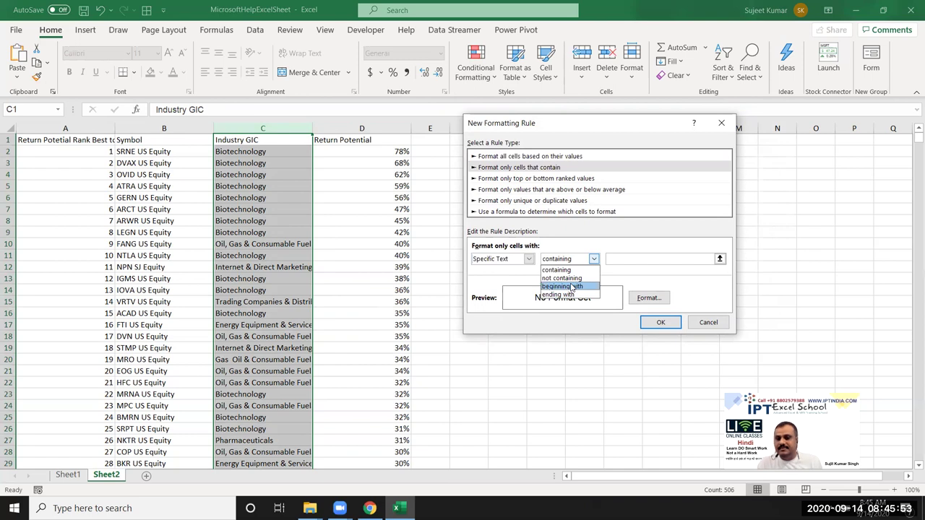
click(572, 286)
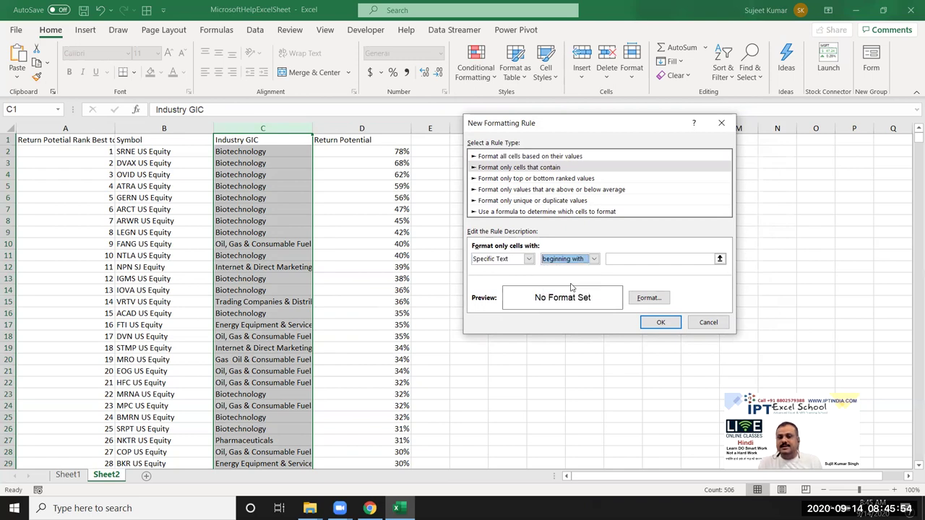
Step: Match text beginning with 'Oil', give it yellow fill, and apply to column C
click(619, 260)
text(Oil)
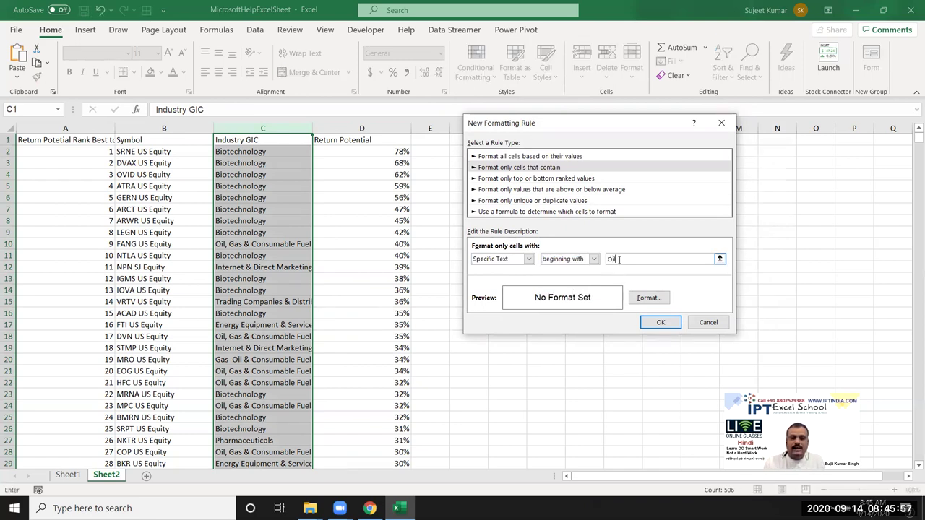
click(648, 298)
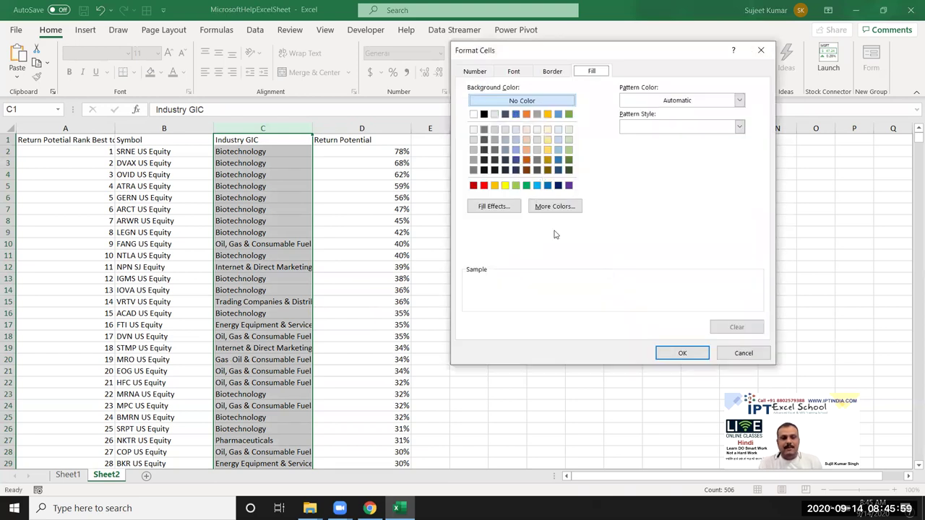
click(505, 185)
click(690, 353)
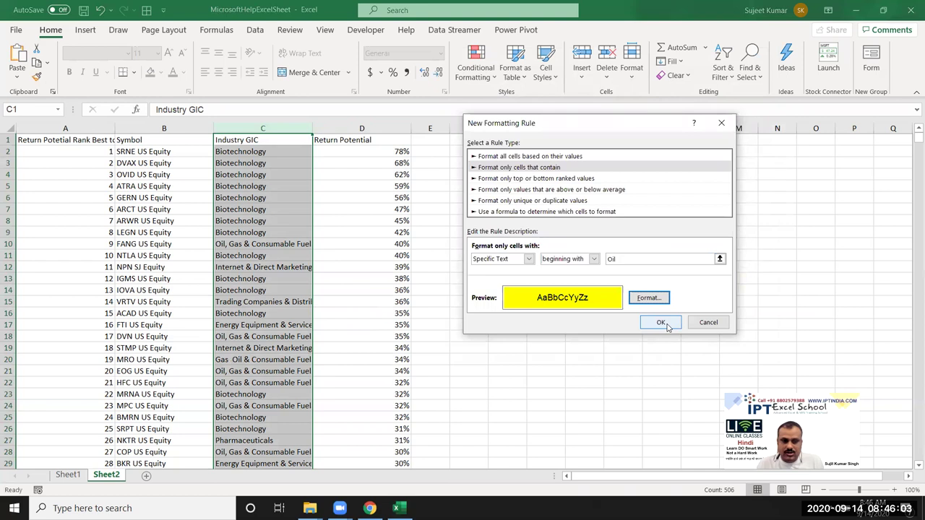
click(660, 323)
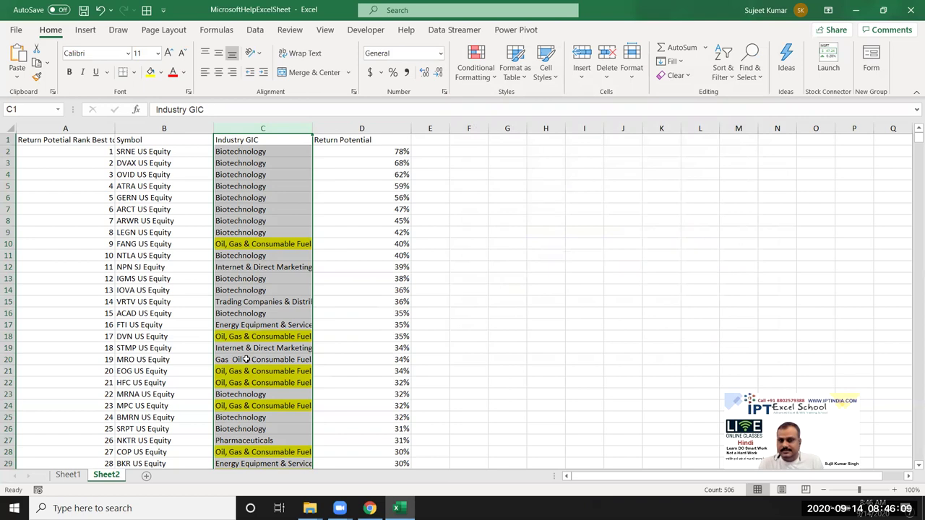
Step: Clear the conditional formatting rules from the selected Industry GIC column C
click(475, 69)
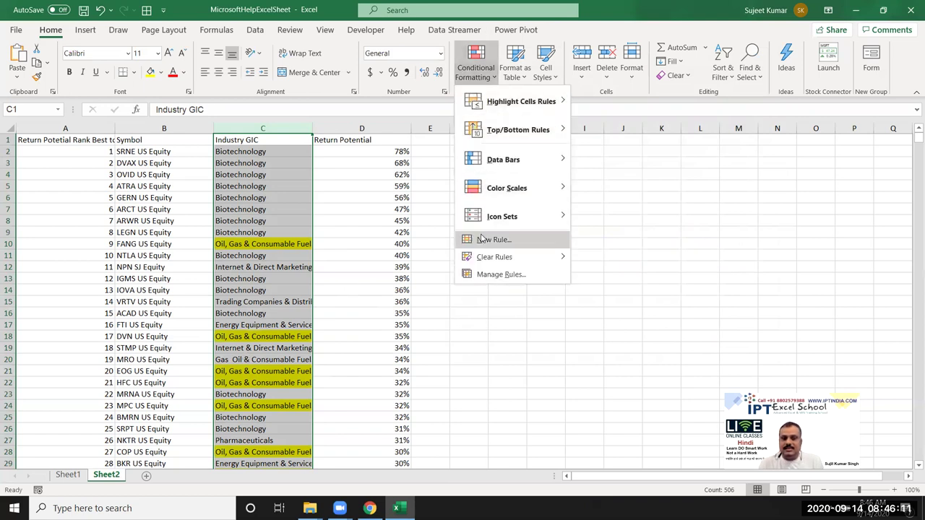
click(258, 175)
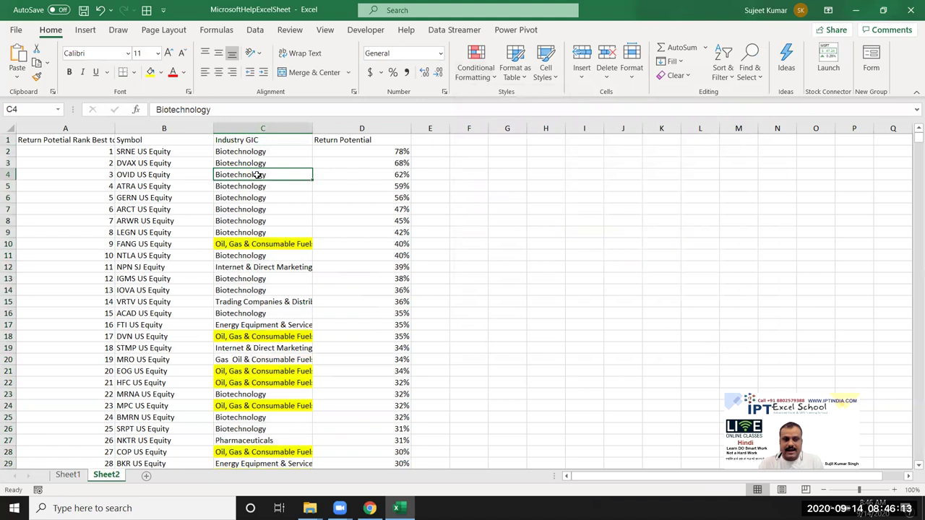
click(262, 129)
click(491, 74)
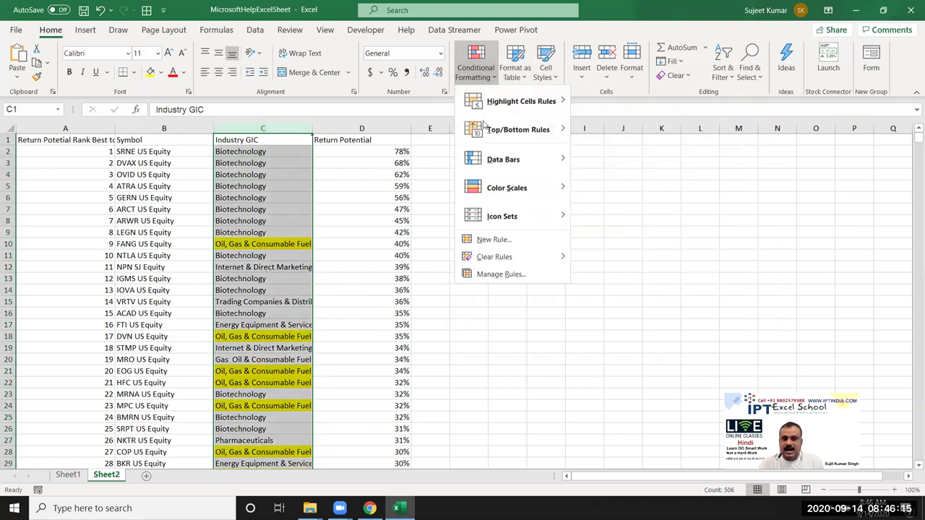
mouse_move(509, 257)
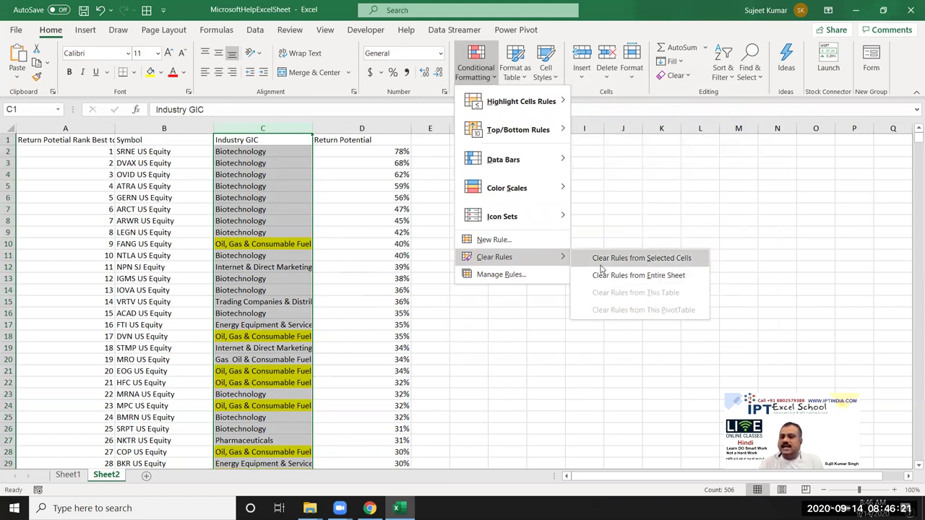
click(600, 260)
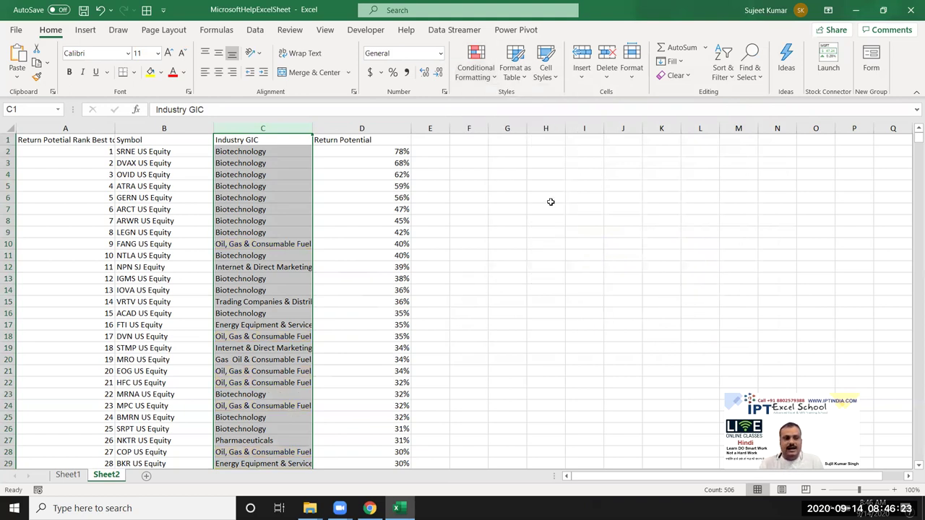
Step: Start a More Rules rule and browse comparison operators and Specific Text containing options
click(481, 85)
mouse_move(484, 107)
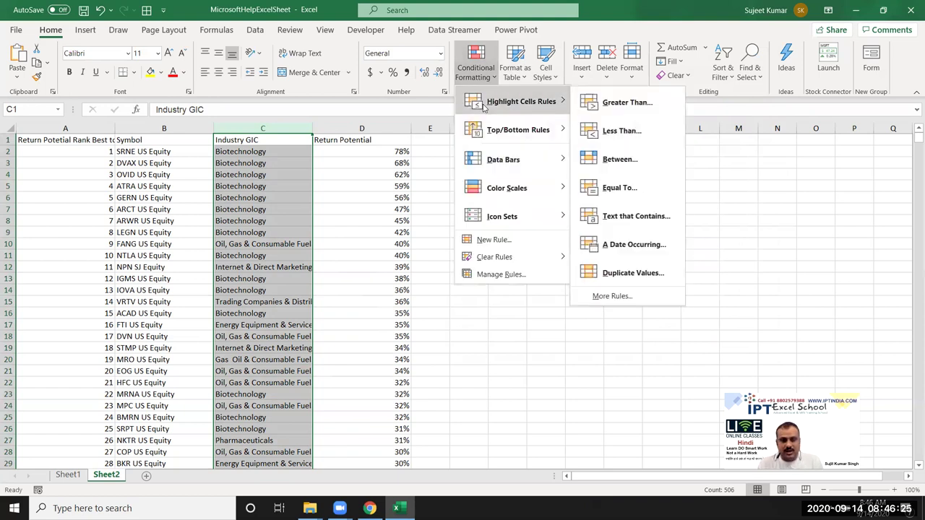
click(598, 295)
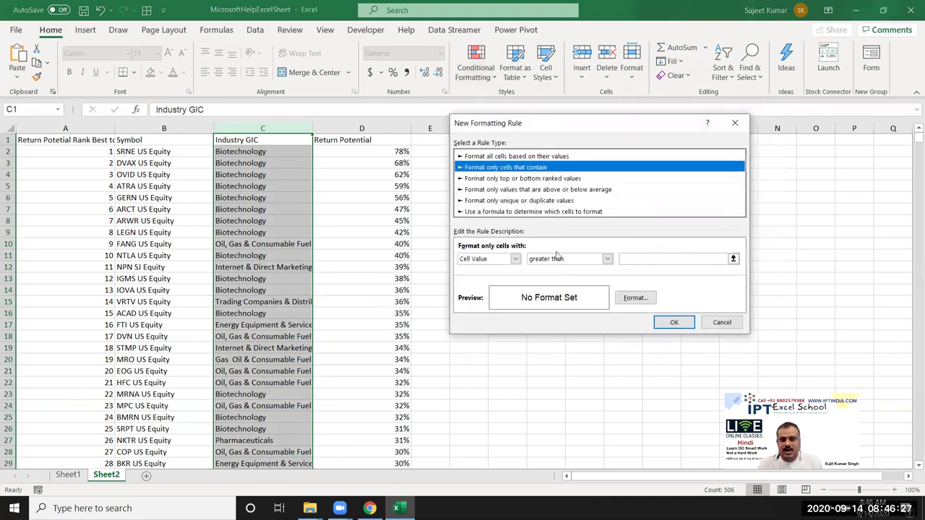
click(607, 259)
click(508, 262)
click(492, 260)
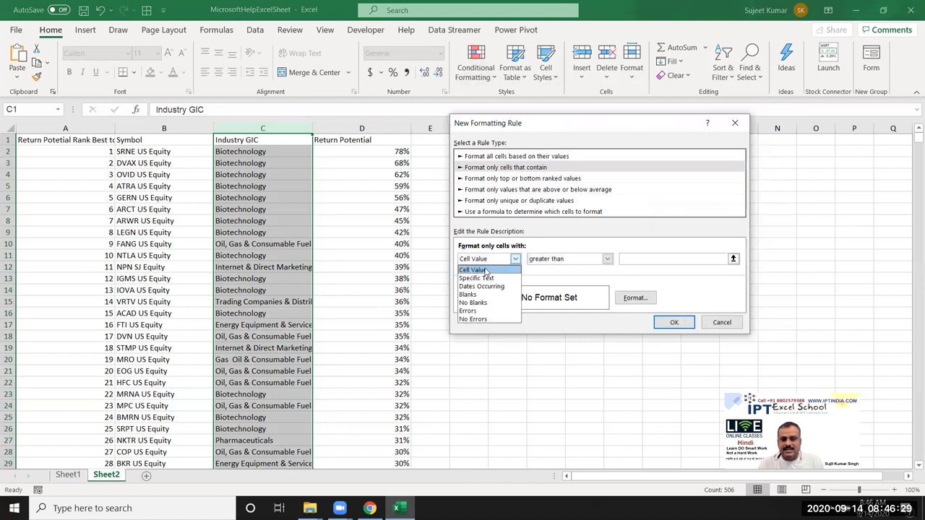
click(484, 277)
click(580, 259)
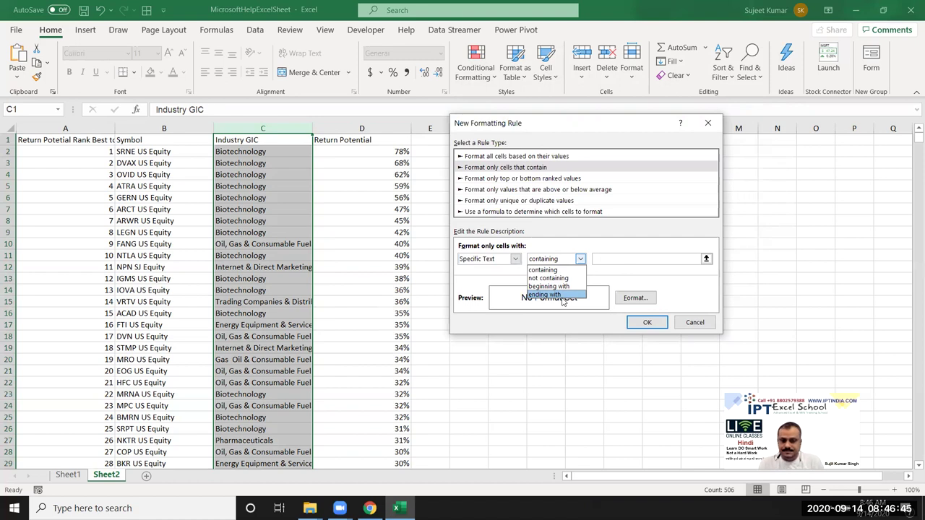
click(504, 275)
Step: Try Dates Occurring, Blanks and No Blanks conditions, then cancel the rule
click(500, 264)
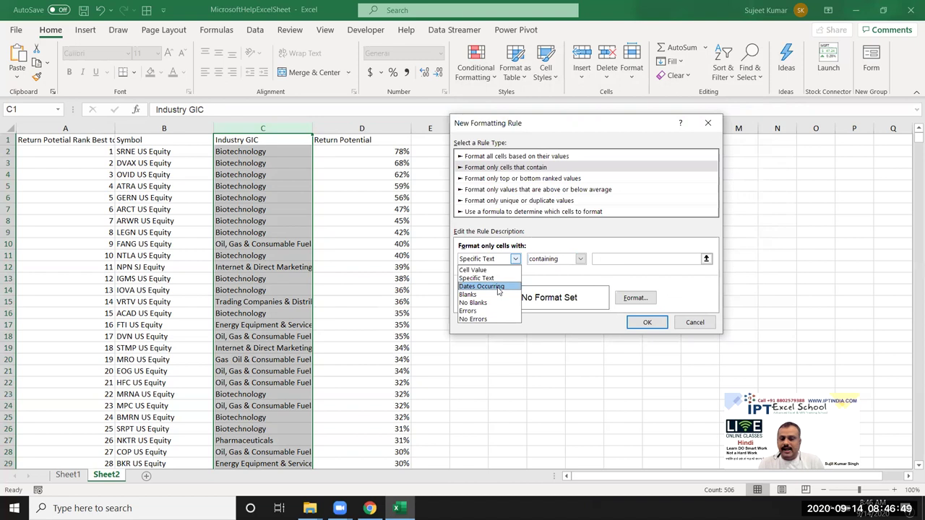
click(497, 289)
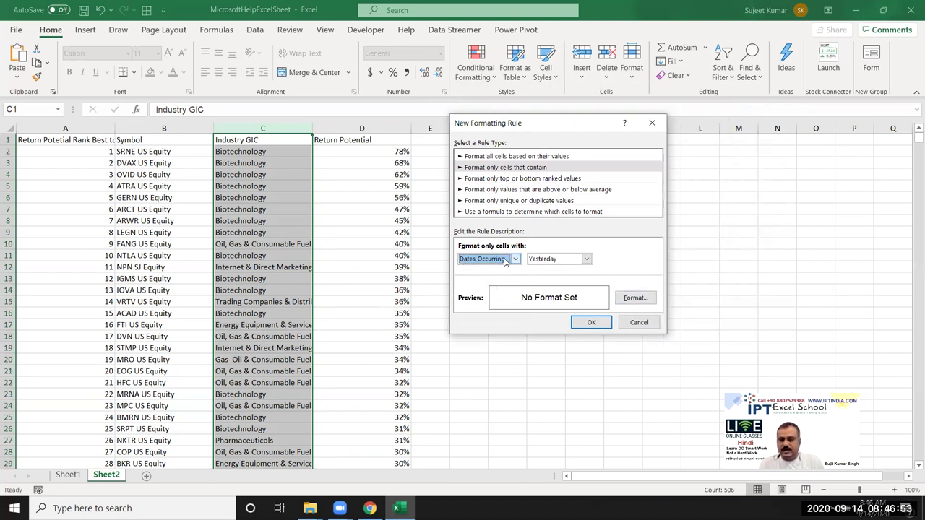
click(515, 259)
click(497, 299)
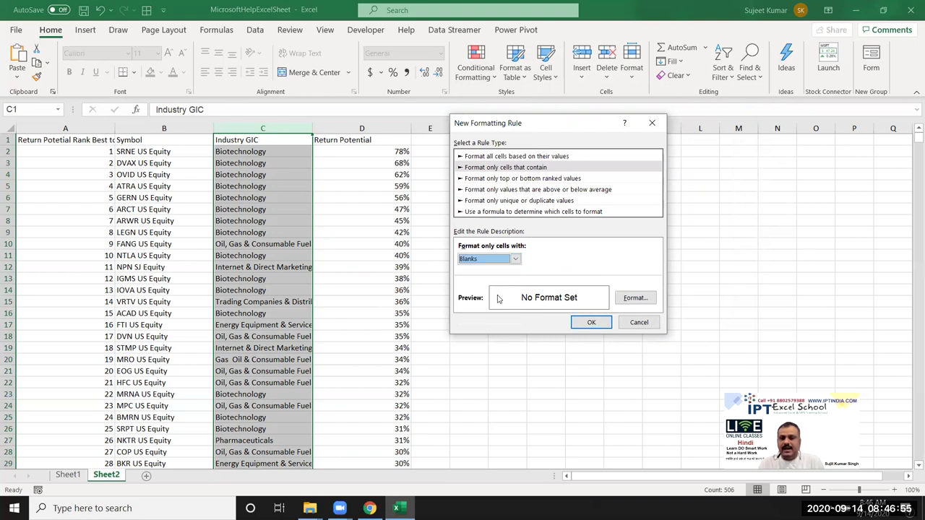
click(477, 262)
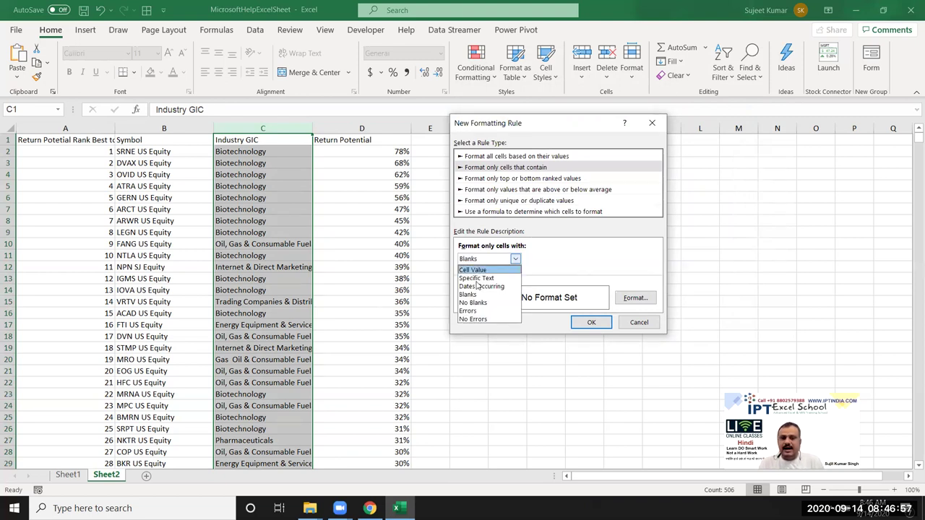
click(476, 303)
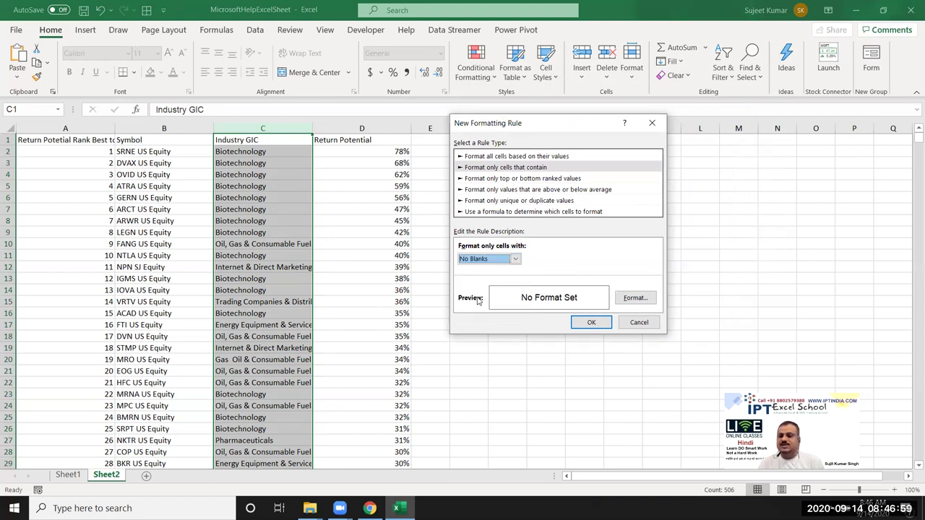
click(476, 265)
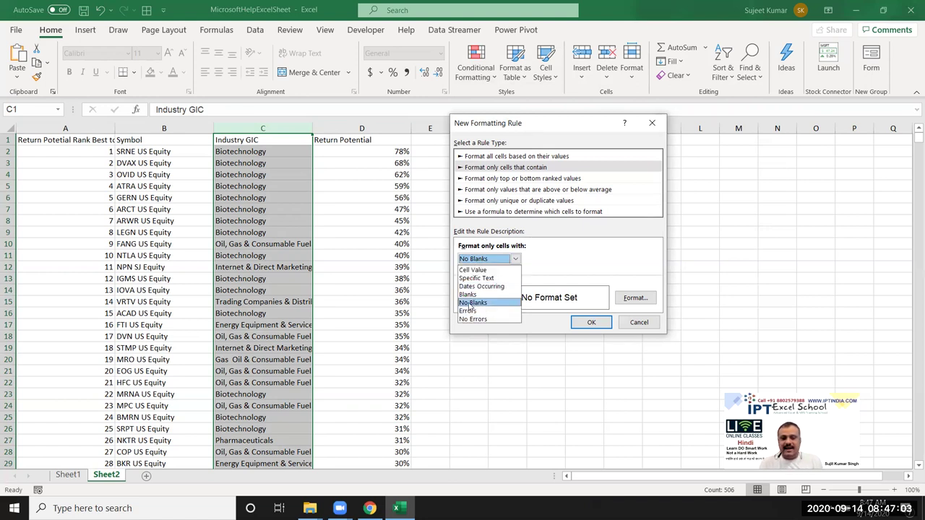
key(Escape)
key(Escape)
Step: Add a new worksheet and enter =RANDBETWEEN(0,9) in cell A1
click(147, 477)
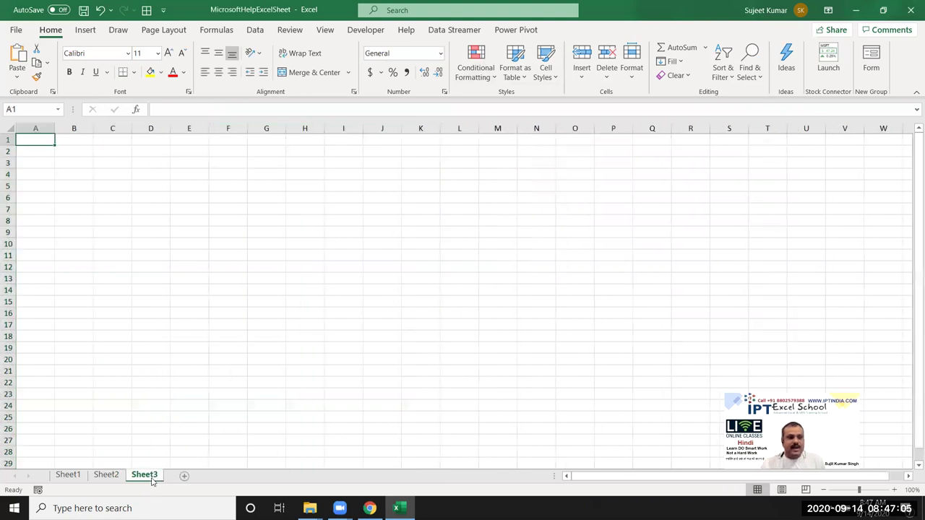
text(=ra)
key(Down)
key(Down)
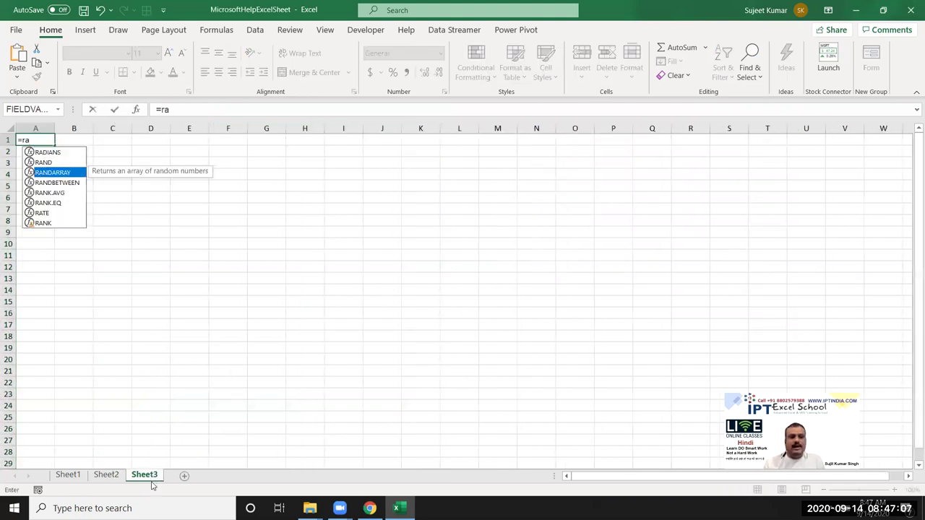
key(Down)
key(Tab)
text(0,9)
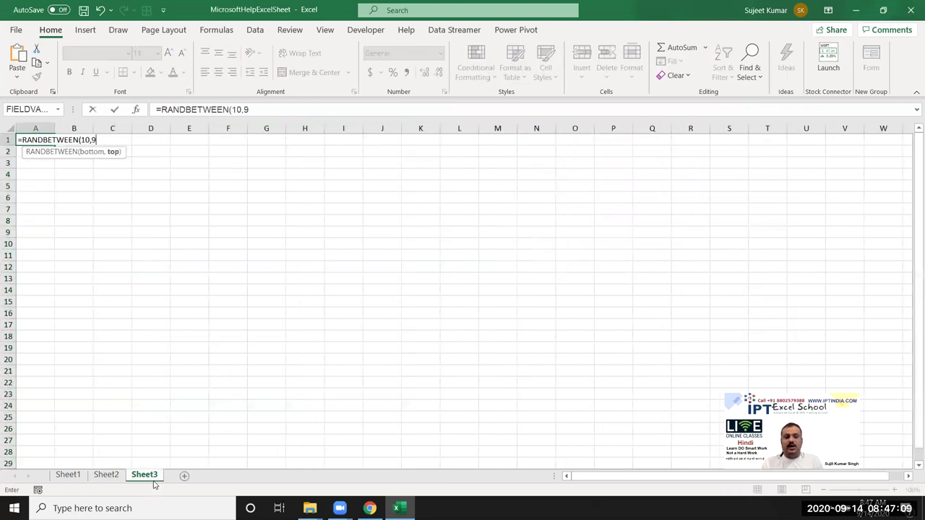
key(Return)
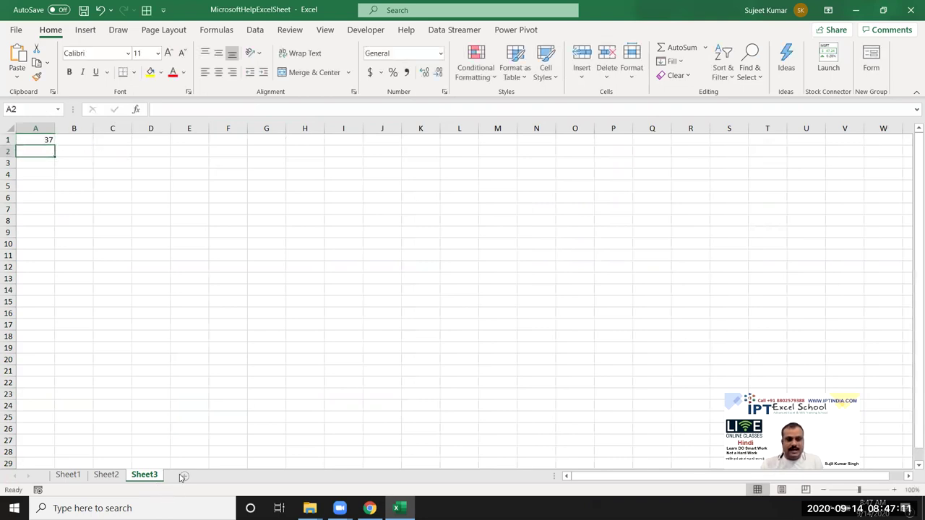
Step: Replace A1 with =NA() and fill that formula across A1:M25
key(Up)
text(=)
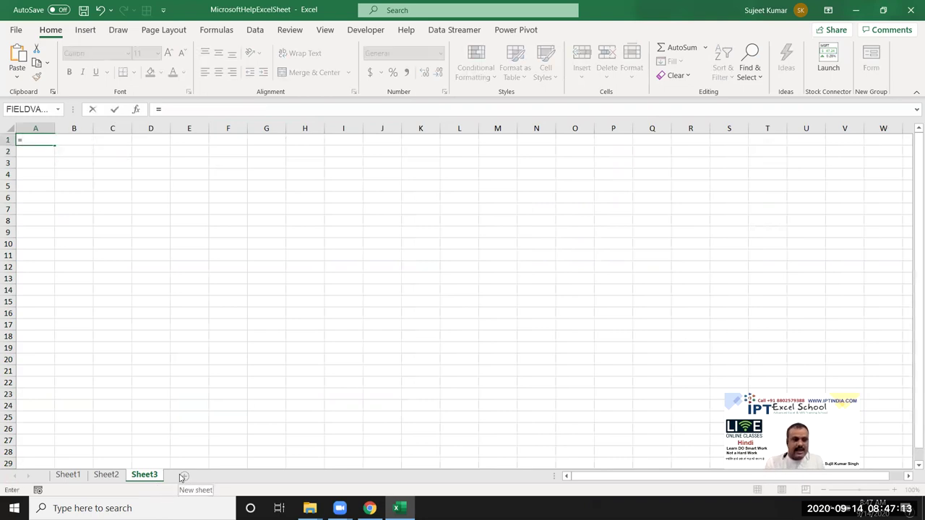
text(na)
key(Tab)
key(Return)
key(Up)
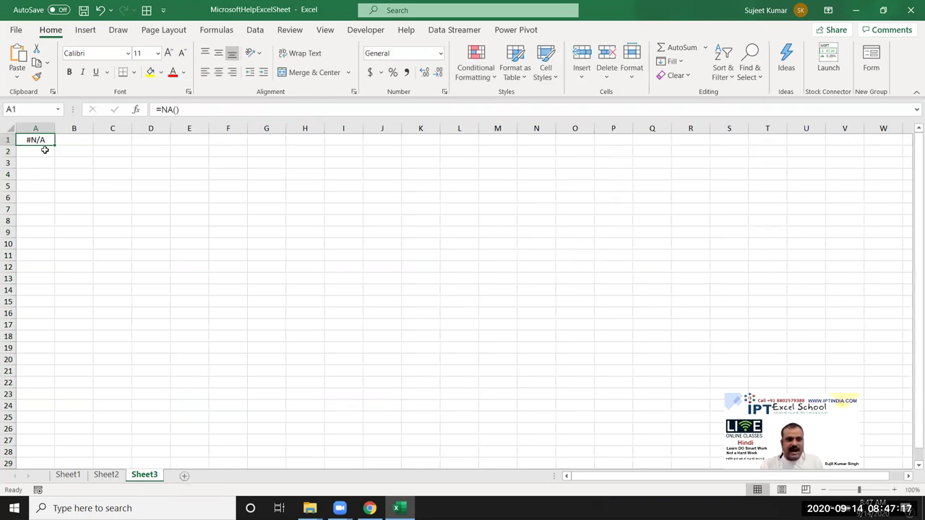
drag(37, 140, 481, 416)
key(ctrl+r)
key(ctrl+d)
Step: Type 60 in D3, 25 in H4 and 63 in F11
click(148, 165)
text(60)
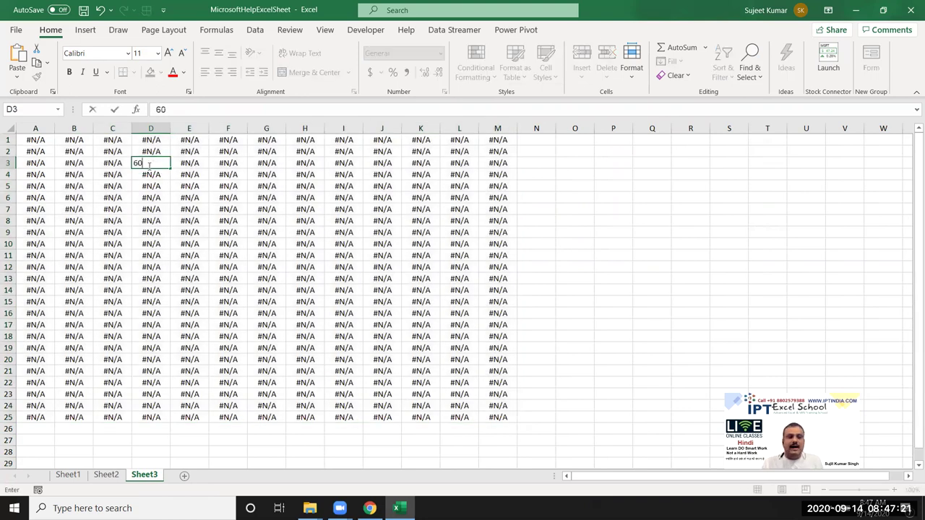
click(316, 174)
text(25)
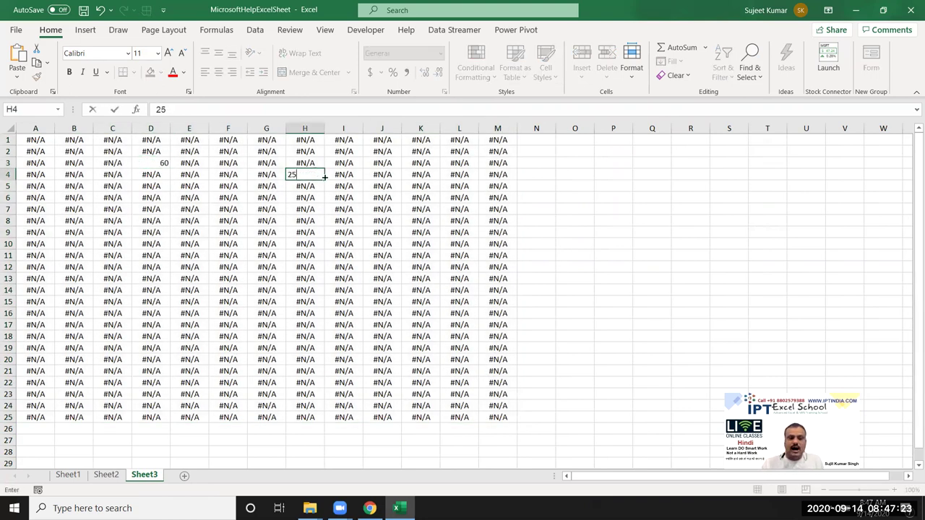
click(243, 254)
text(63)
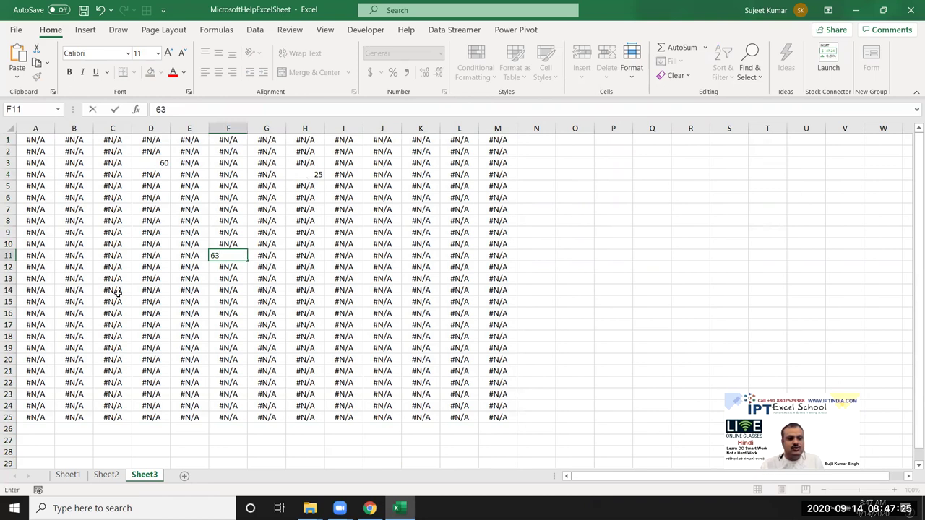
Step: Enter 36 in C14, 96 in H17 and 69 in K21
click(118, 293)
text(36)
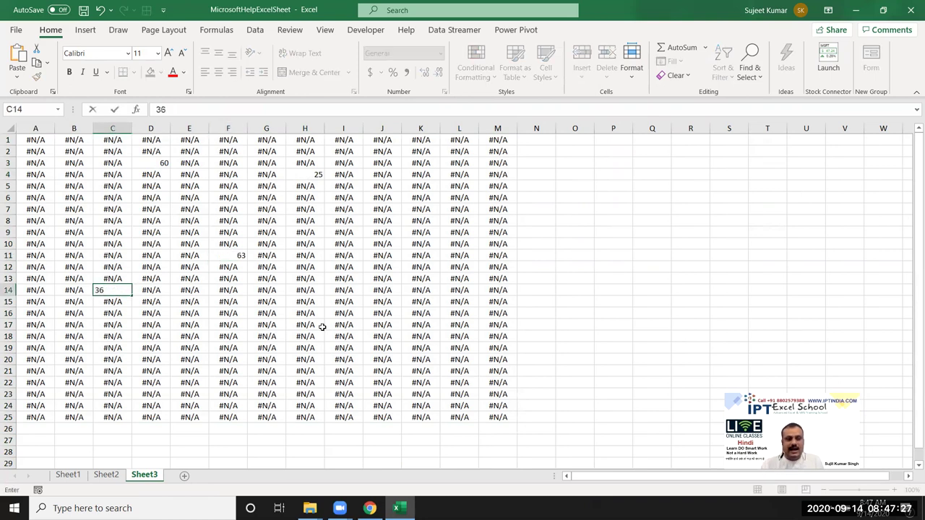
click(323, 324)
double_click(324, 323)
text(96)
click(421, 367)
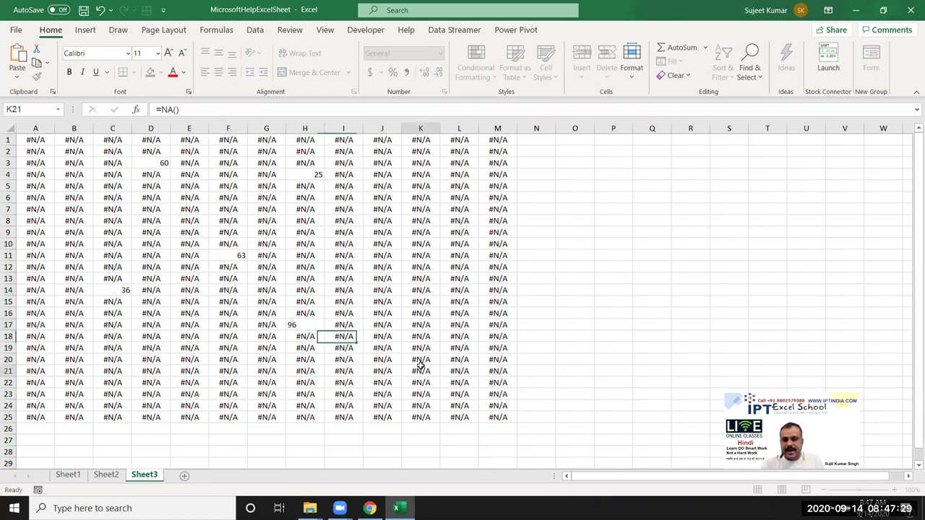
text(69)
key(Return)
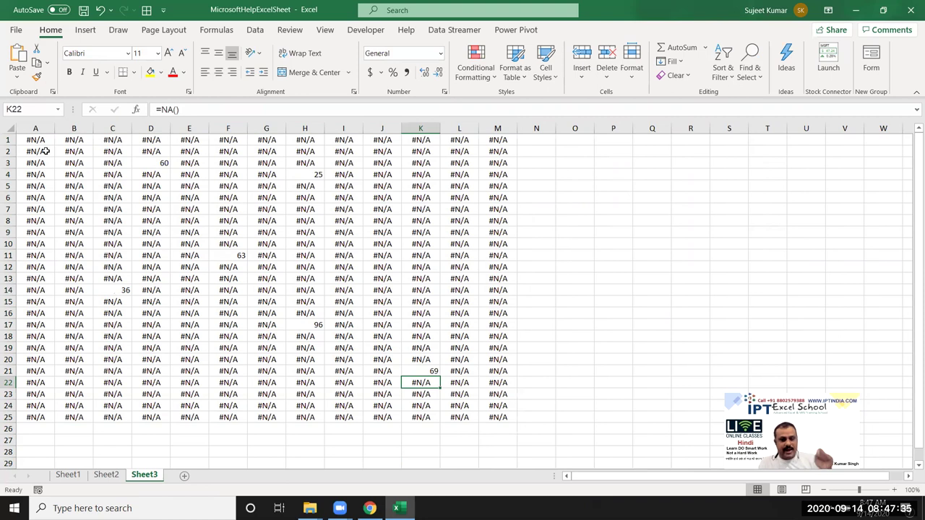
Step: Add a Format-only-cells-with Errors rule on A1:M25 that sets the font colour to white
drag(37, 140, 497, 419)
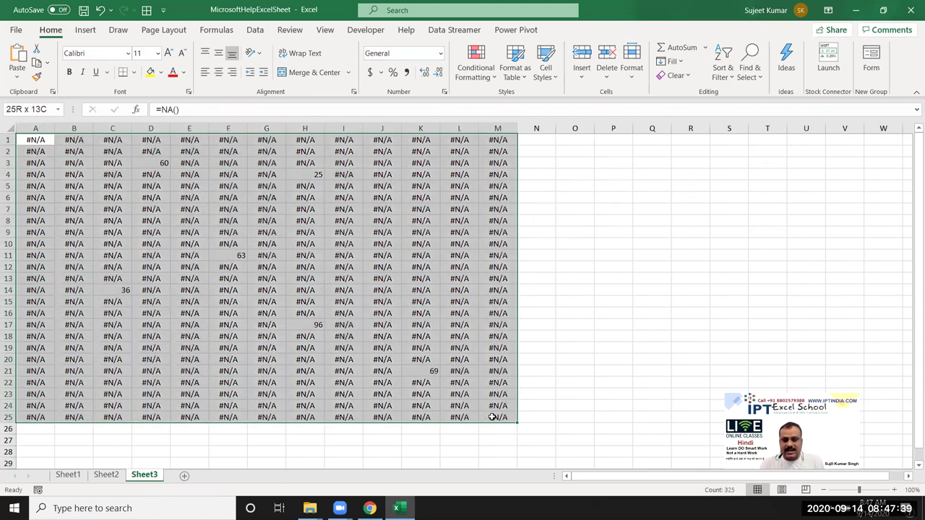
click(475, 69)
mouse_move(515, 107)
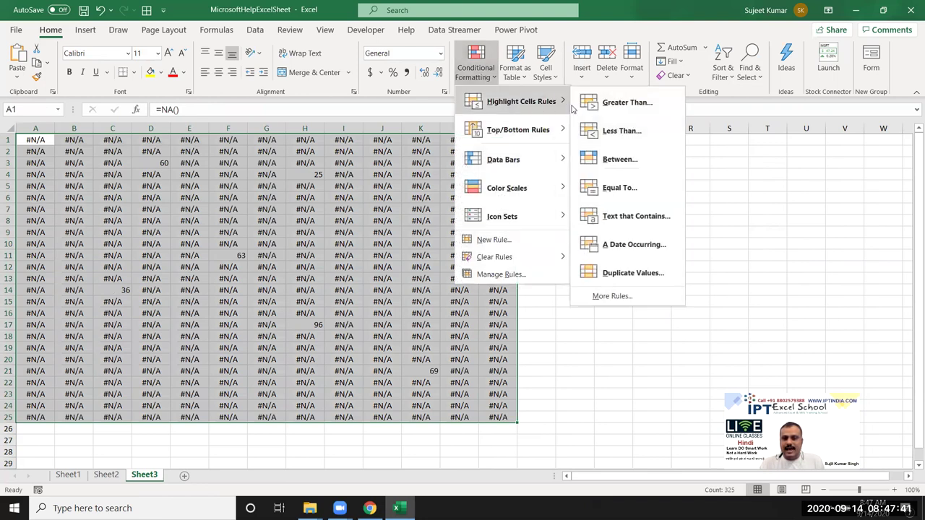
click(606, 298)
click(446, 258)
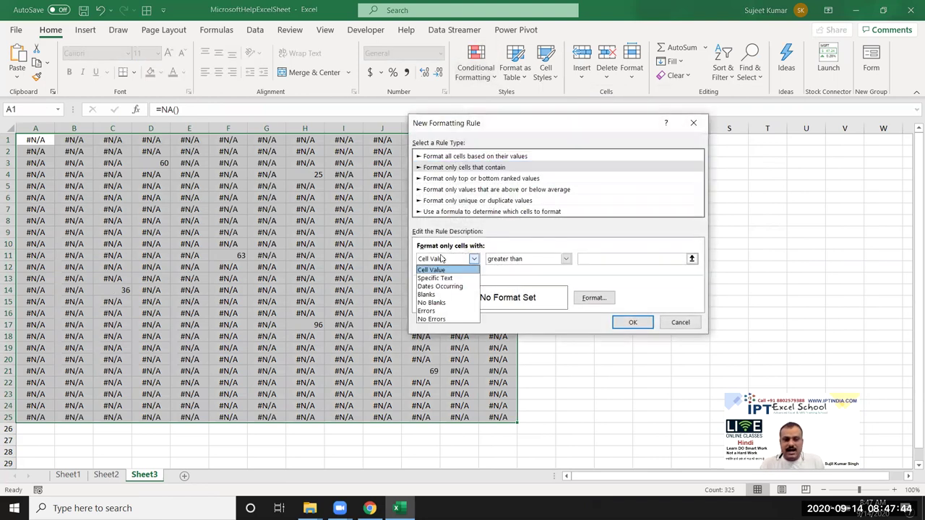
click(440, 310)
click(594, 296)
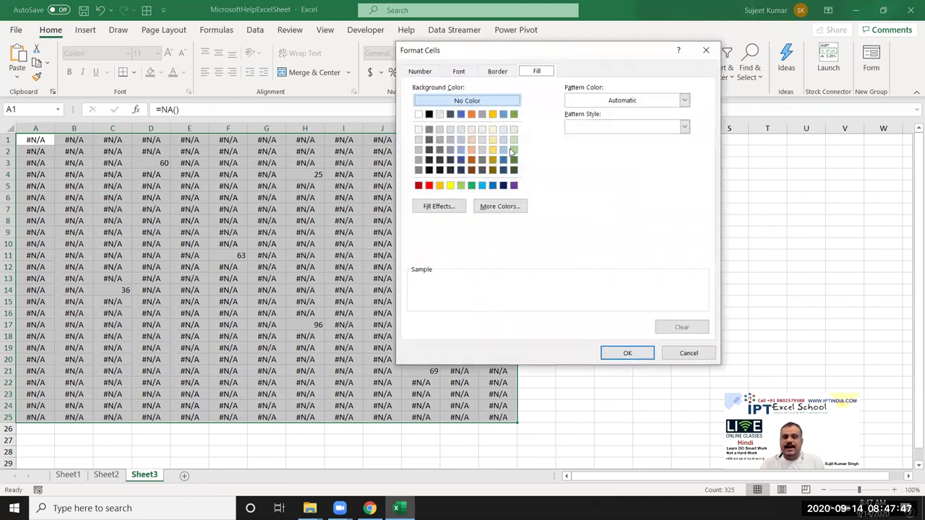
click(459, 72)
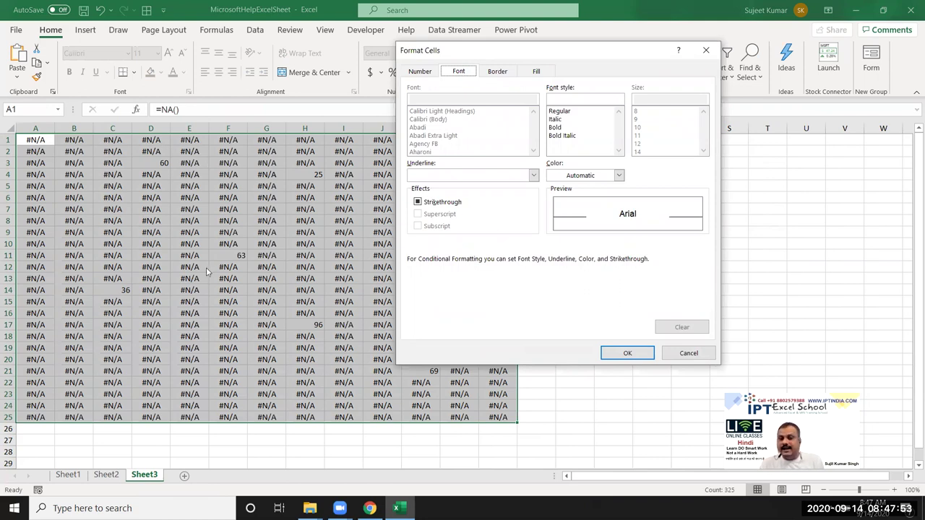
click(575, 180)
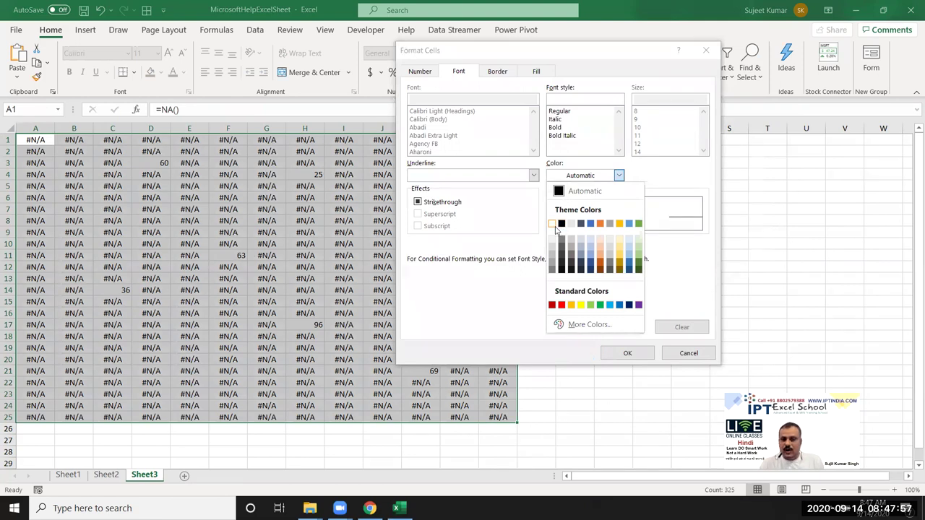
click(553, 225)
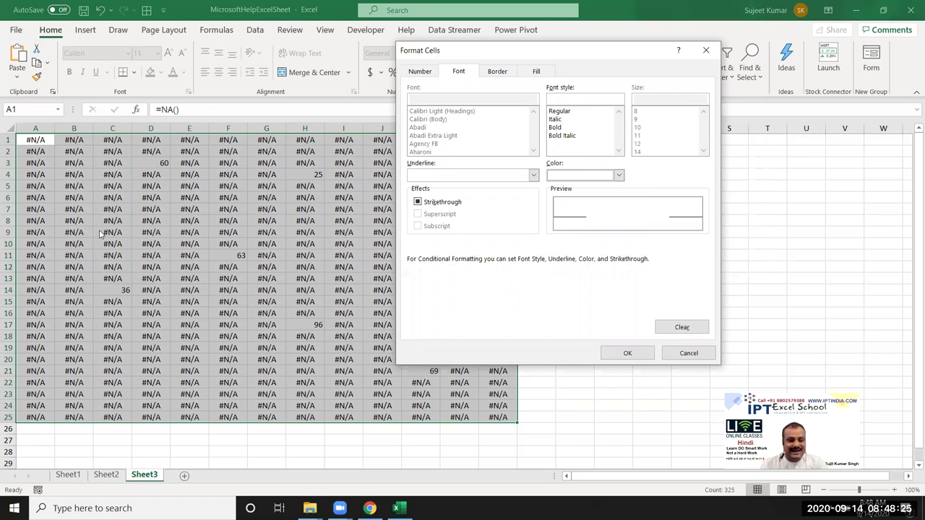
click(627, 352)
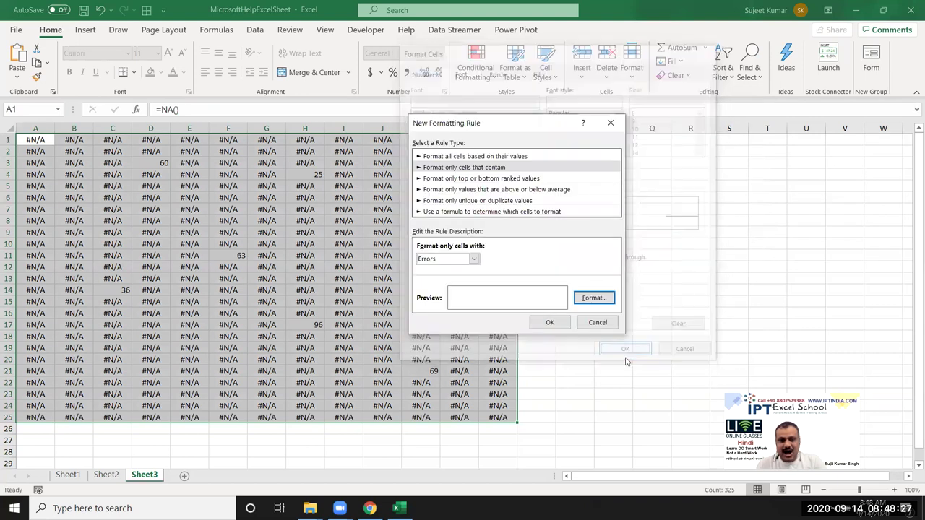
click(553, 325)
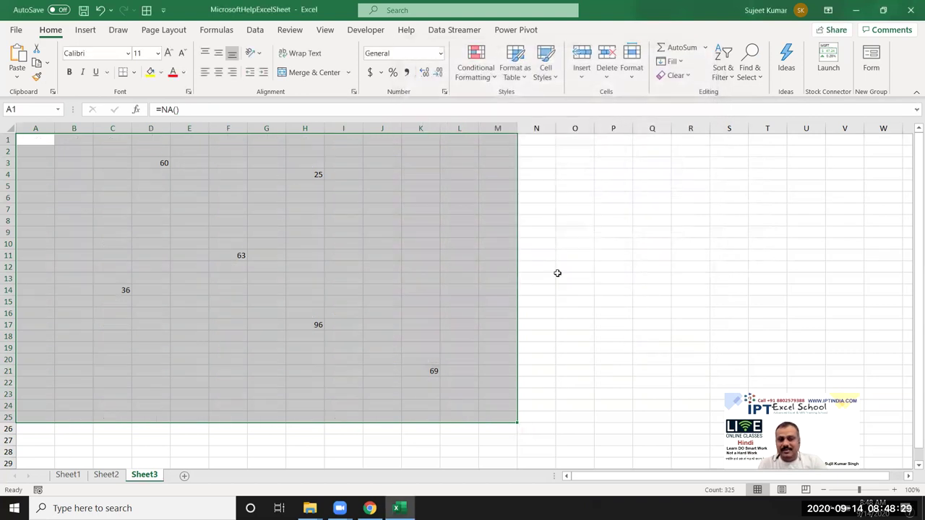
Step: Fill A1:L24 yellow to expose the hidden #N/A text, then undo the fill
click(562, 267)
mouse_move(26, 140)
mouse_down()
mouse_move(441, 417)
mouse_move(454, 408)
mouse_up()
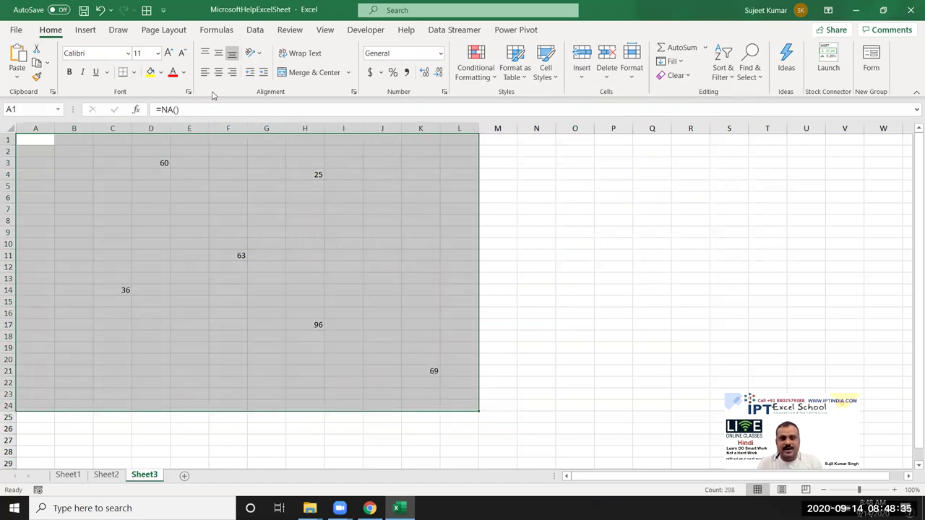
click(150, 72)
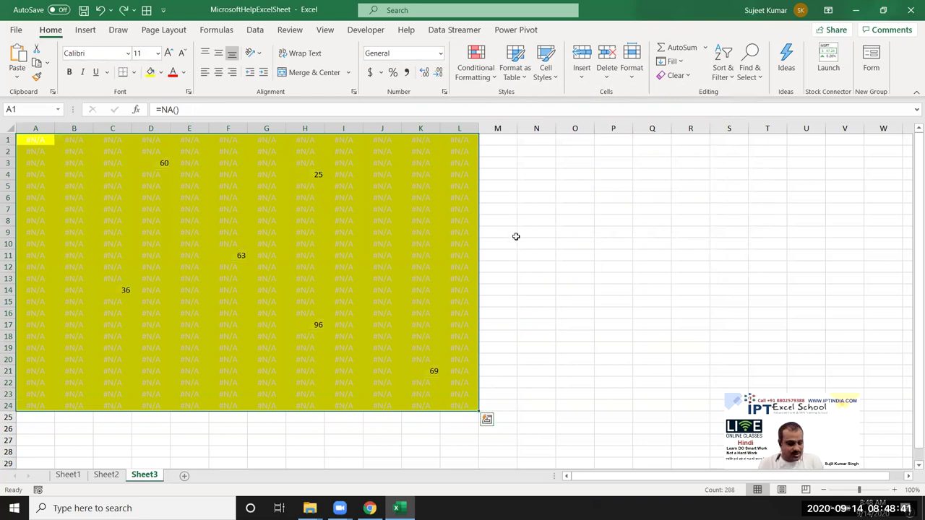
key(ctrl+z)
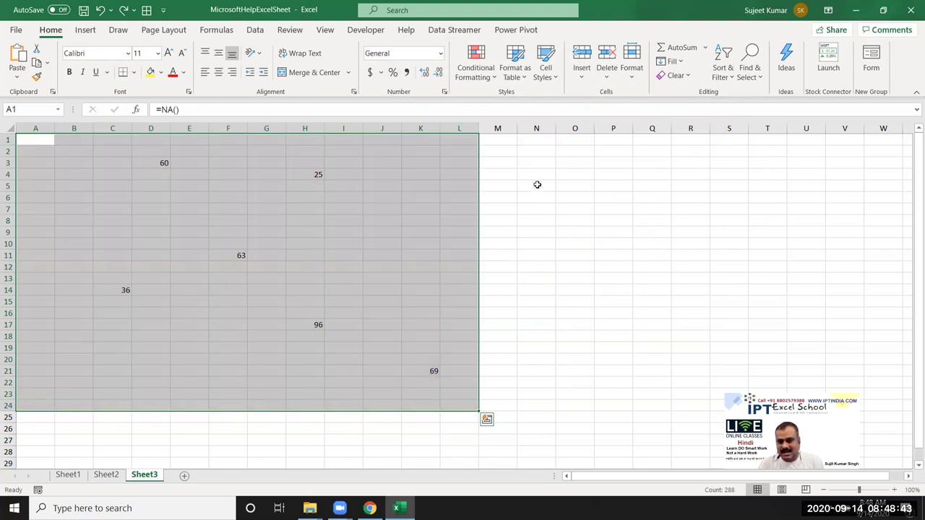
click(475, 66)
Step: Preview the top/bottom, average, unique/duplicate and formula rule types, then cancel the new rule
mouse_move(515, 107)
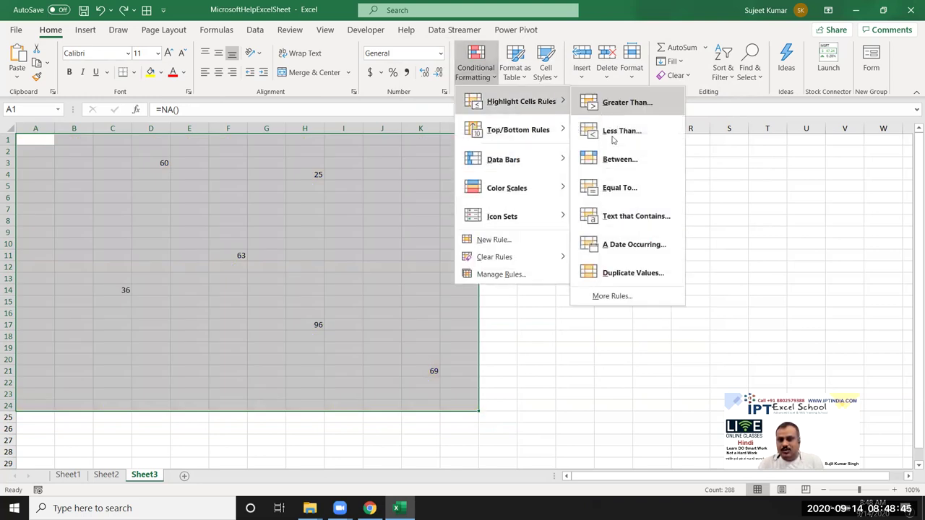
click(619, 296)
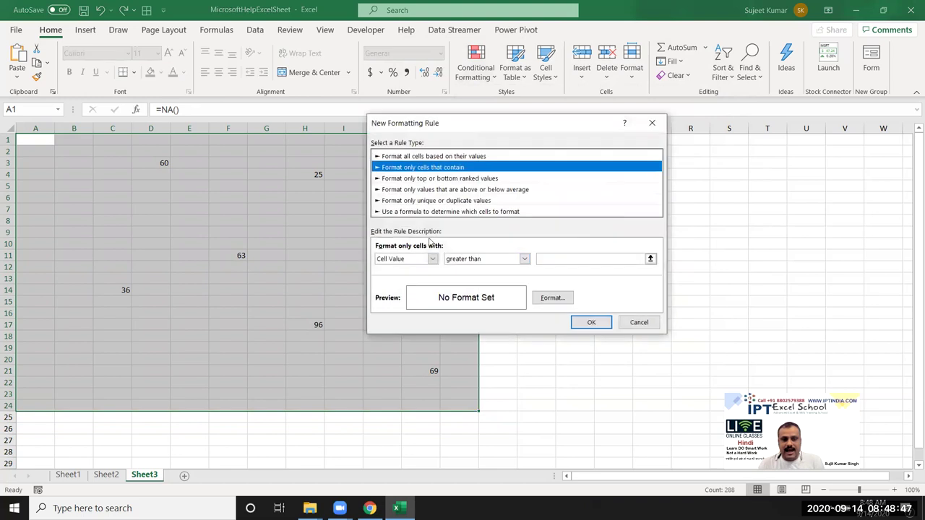
click(432, 259)
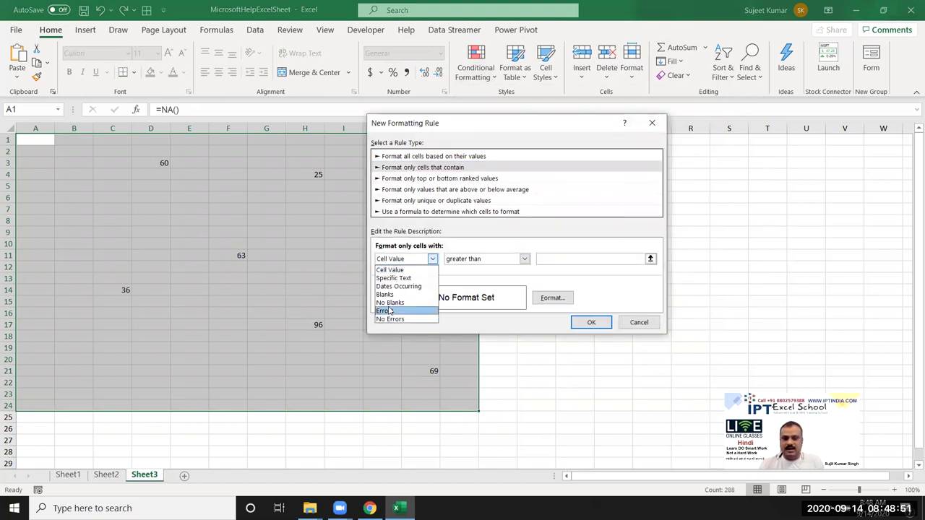
click(466, 182)
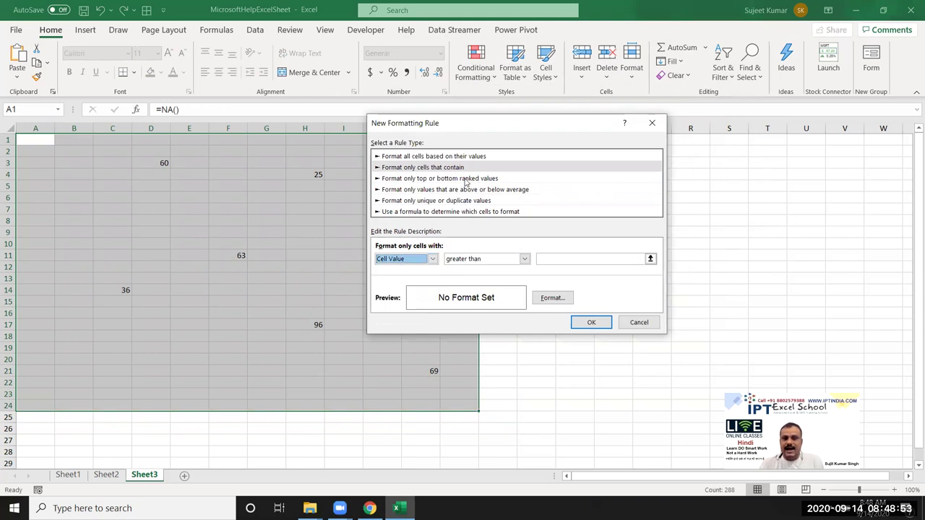
click(464, 180)
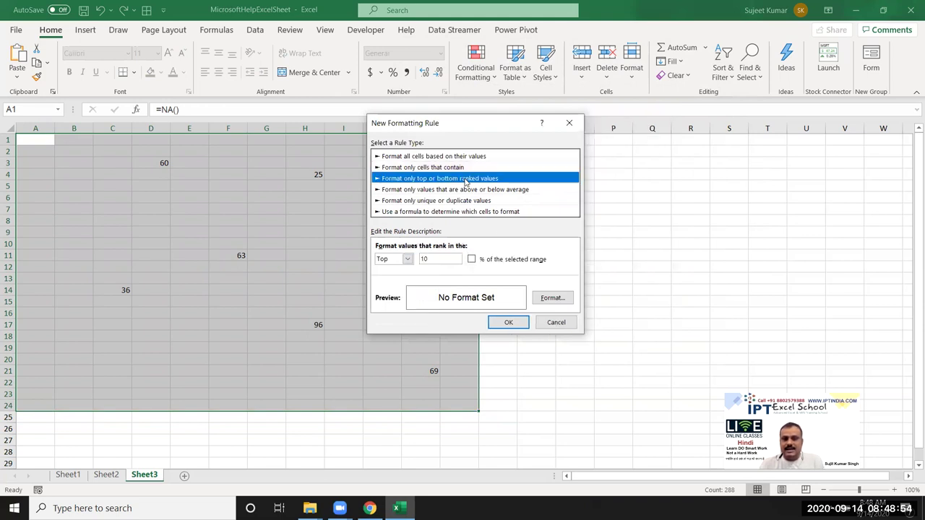
click(427, 191)
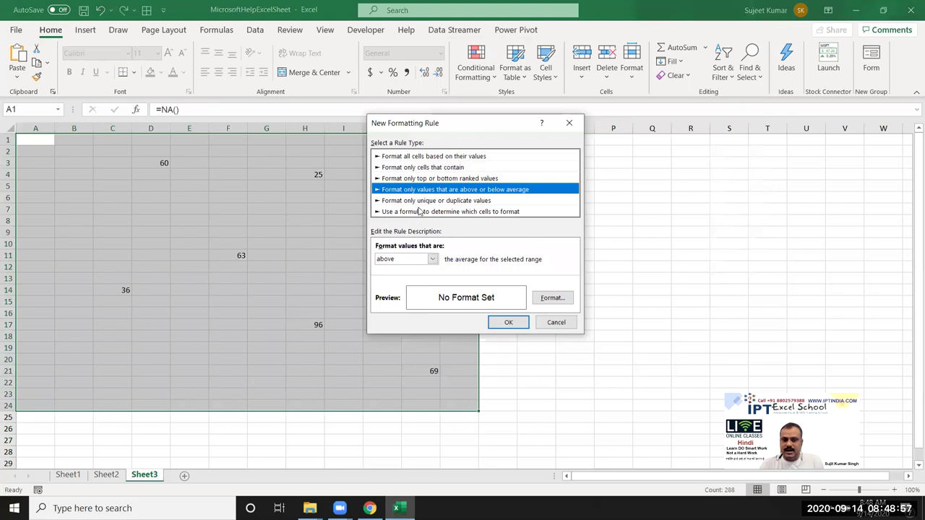
click(419, 203)
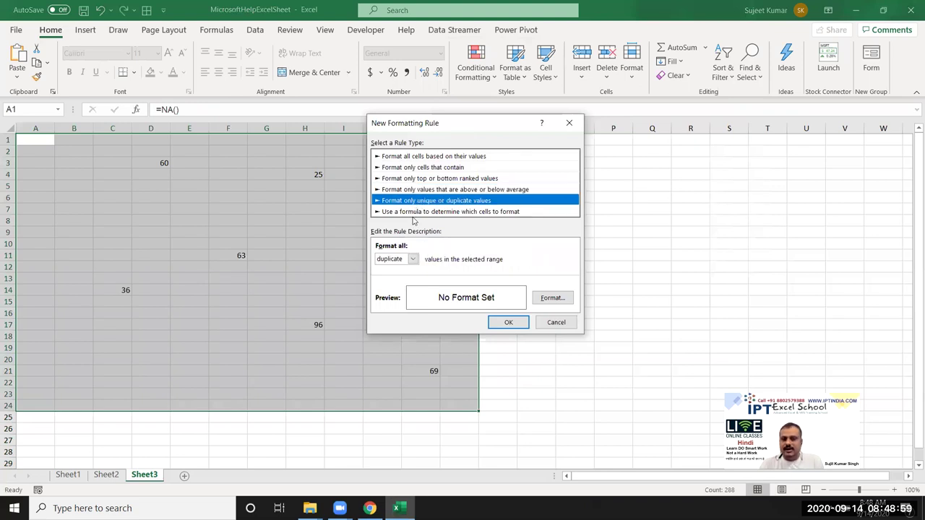
click(411, 212)
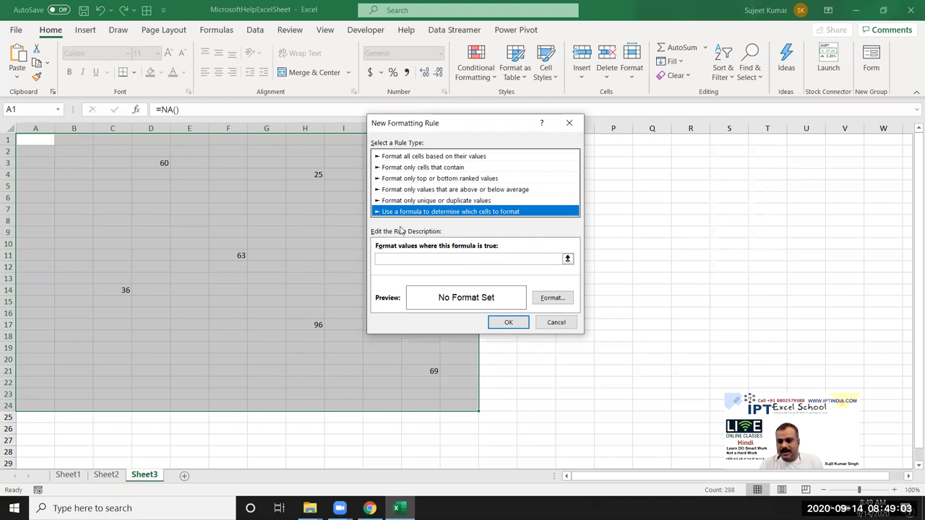
click(568, 123)
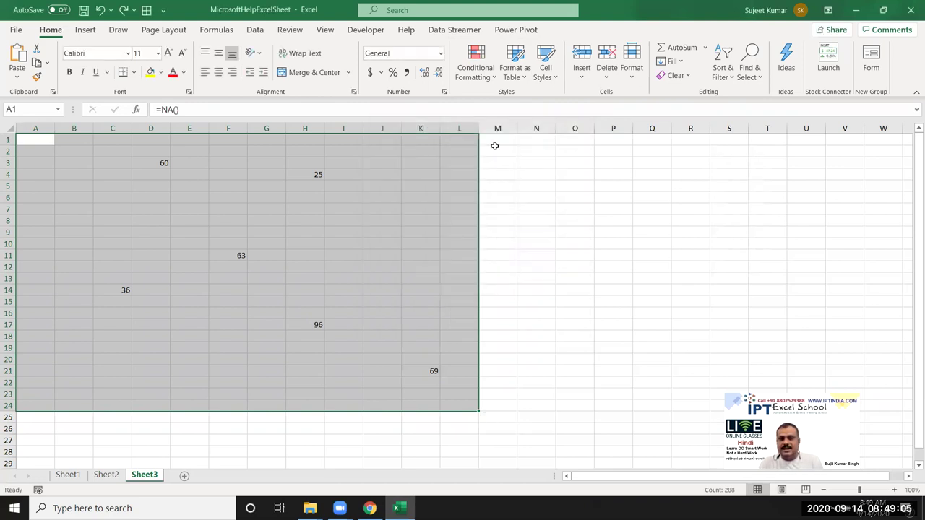
Step: Look over the Icon Sets gallery, then move to Sheet1
click(474, 67)
mouse_move(489, 225)
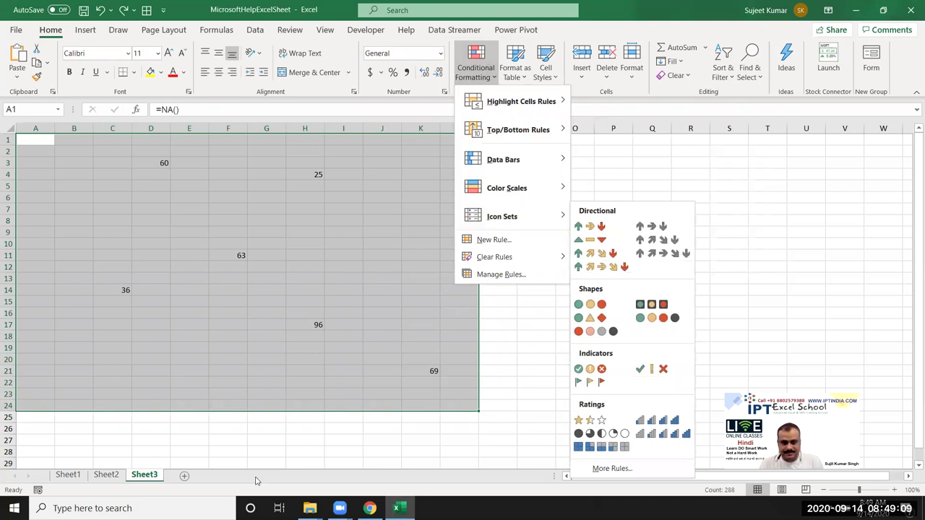
click(79, 478)
click(72, 475)
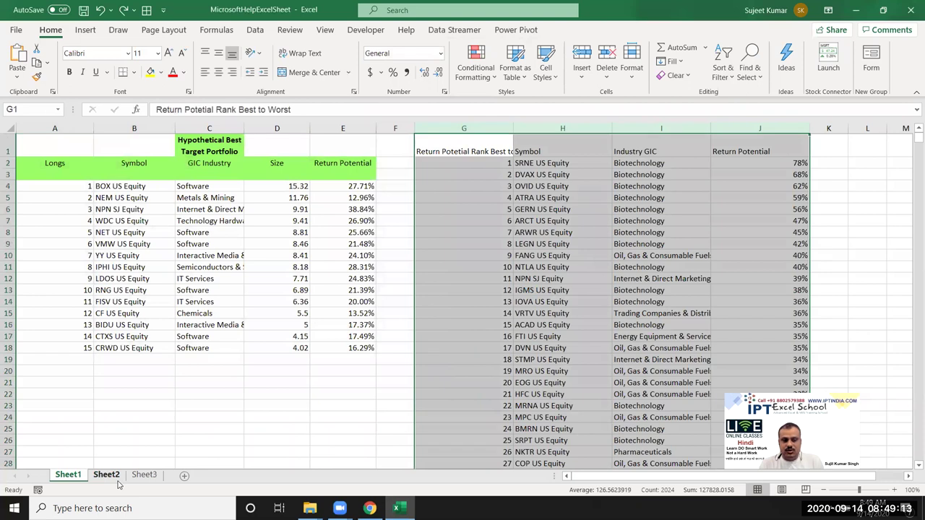
Step: On a new sheet, add a Name header and fill column A with repeating names from Puja
click(108, 477)
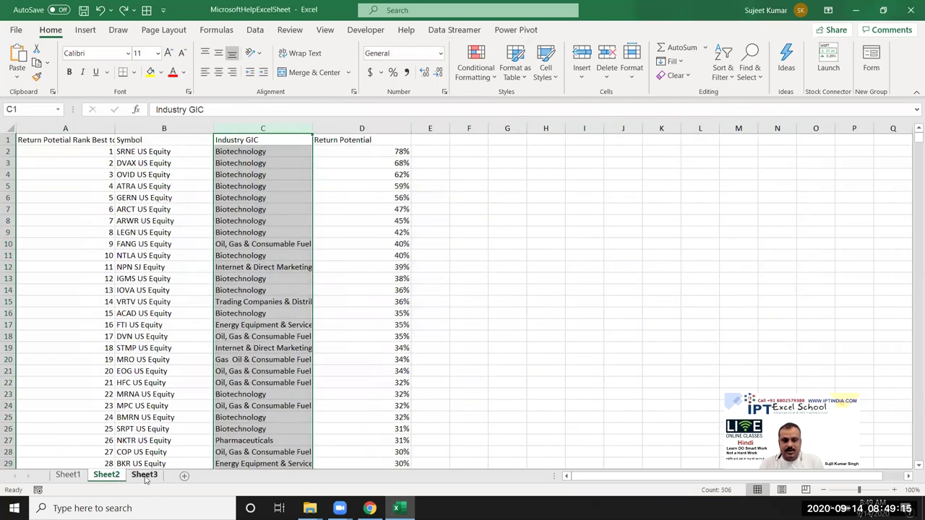
click(145, 477)
click(185, 477)
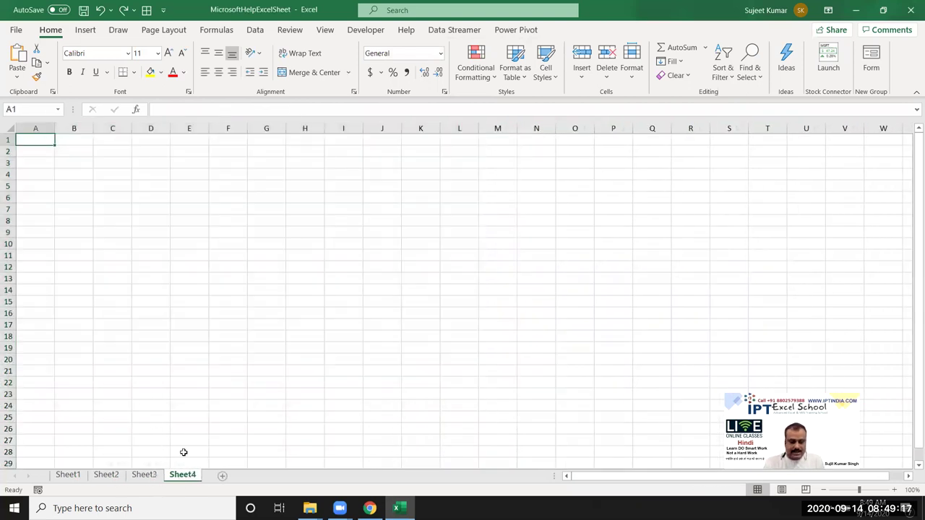
text(Name)
key(Return)
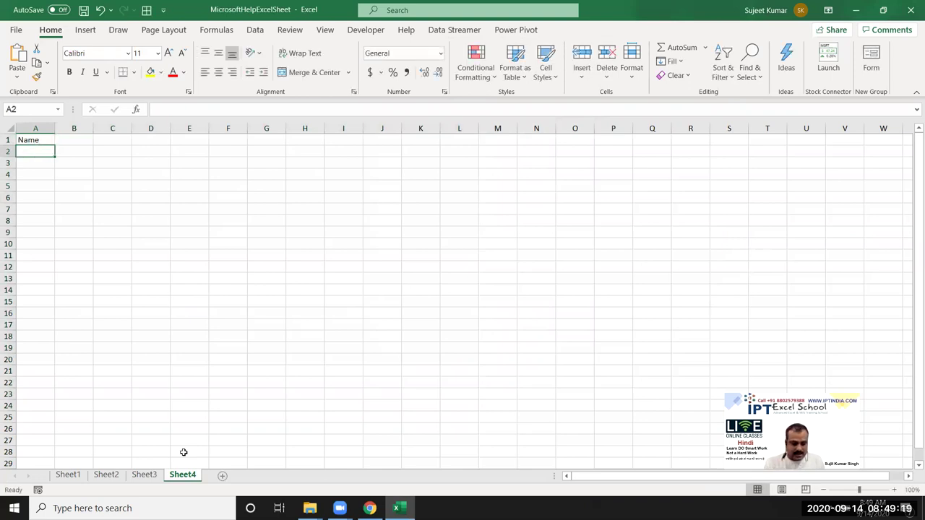
text(Puja)
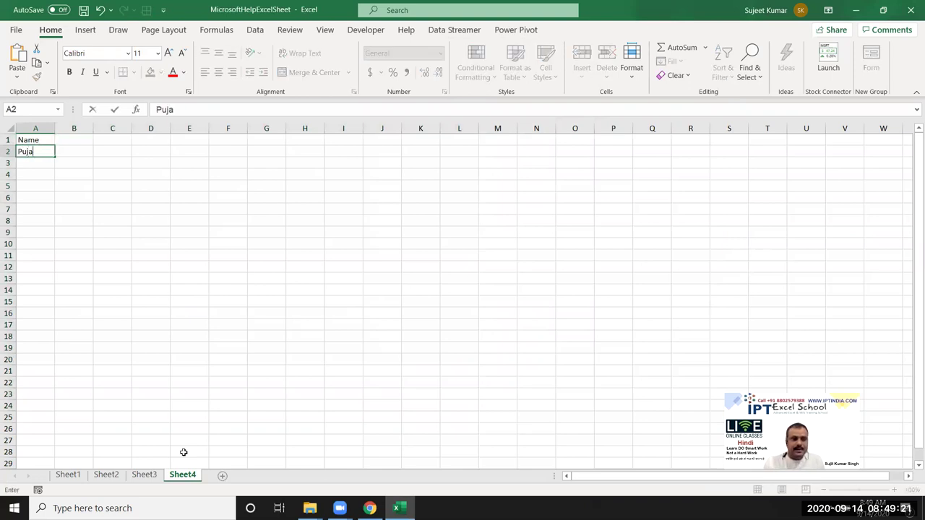
click(18, 187)
click(40, 152)
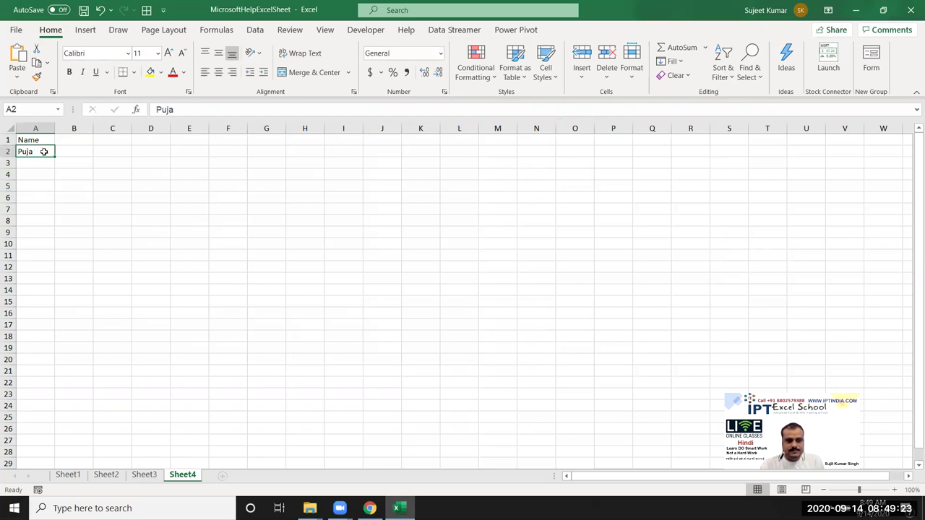
drag(54, 157, 57, 452)
key(ctrl+Home)
Step: Title column B 'Score' in cell B1
click(74, 140)
text(Sales)
key(Return)
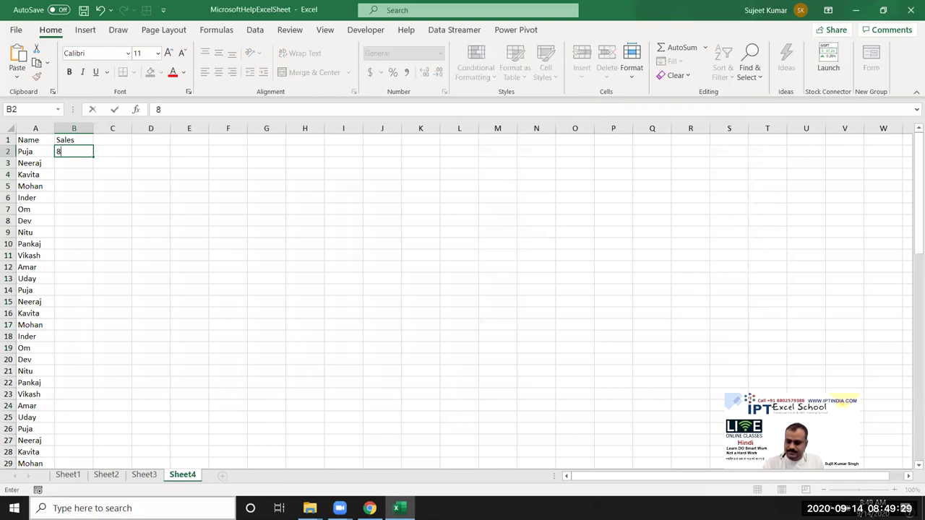
click(74, 140)
text(Scor)
key(Return)
click(73, 139)
text(Score)
key(Return)
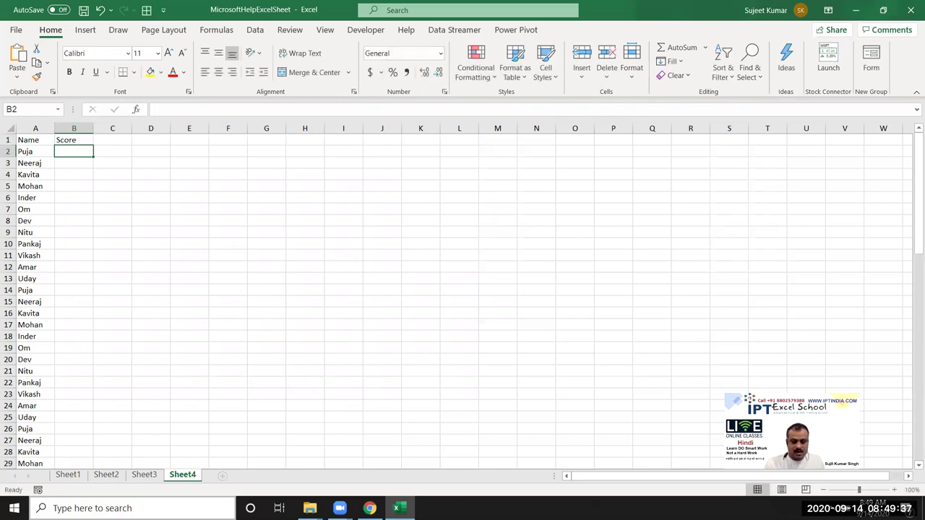
Step: Fill the Score column with =RANDBETWEEN(10,90) and paste the results back as fixed values
text(=ra)
key(Down)
key(Down)
key(Down)
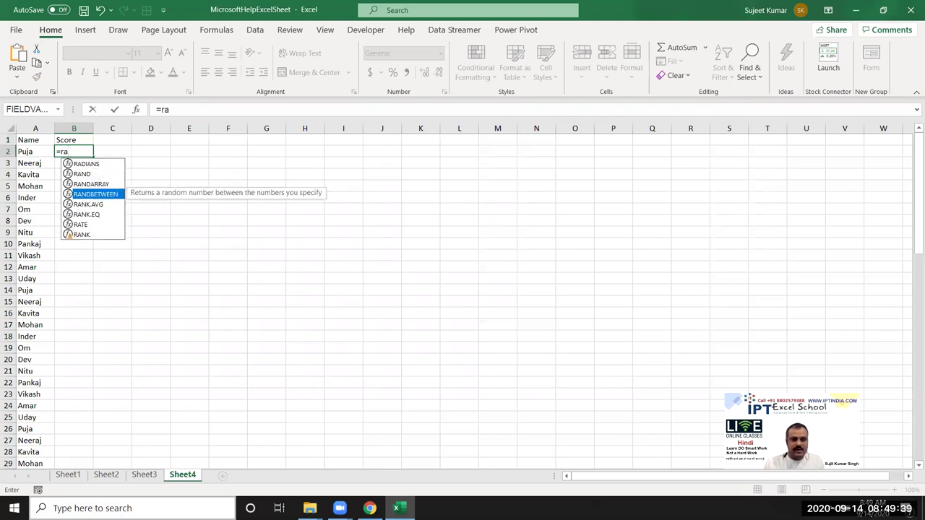
key(Tab)
text(10,90)
key(Return)
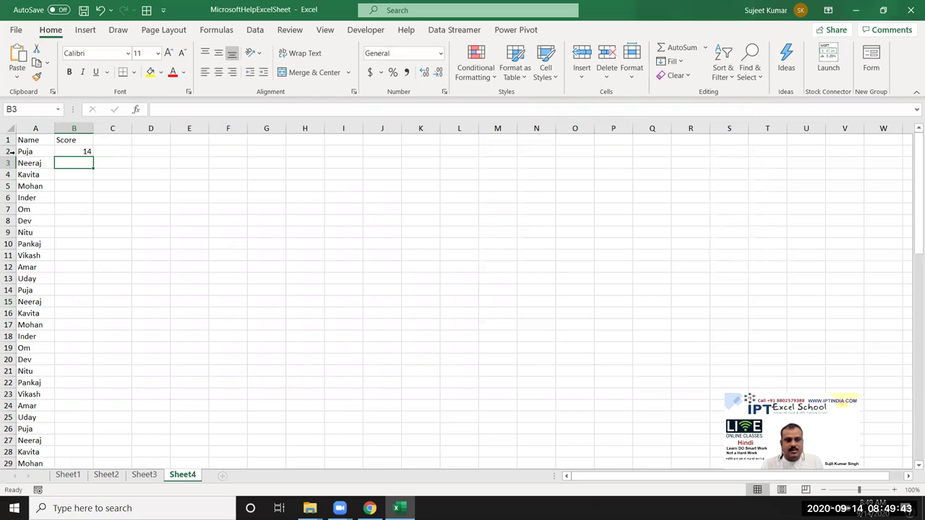
click(87, 152)
double_click(92, 156)
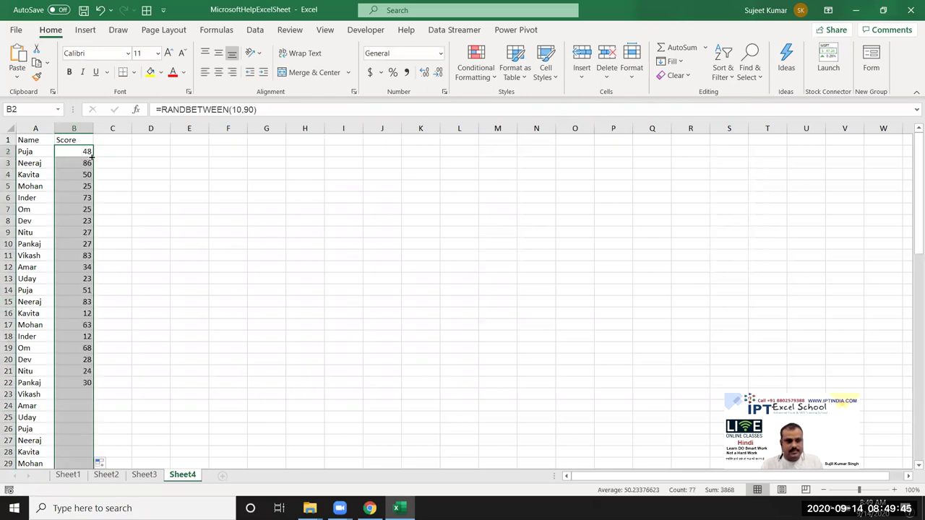
key(ctrl+c)
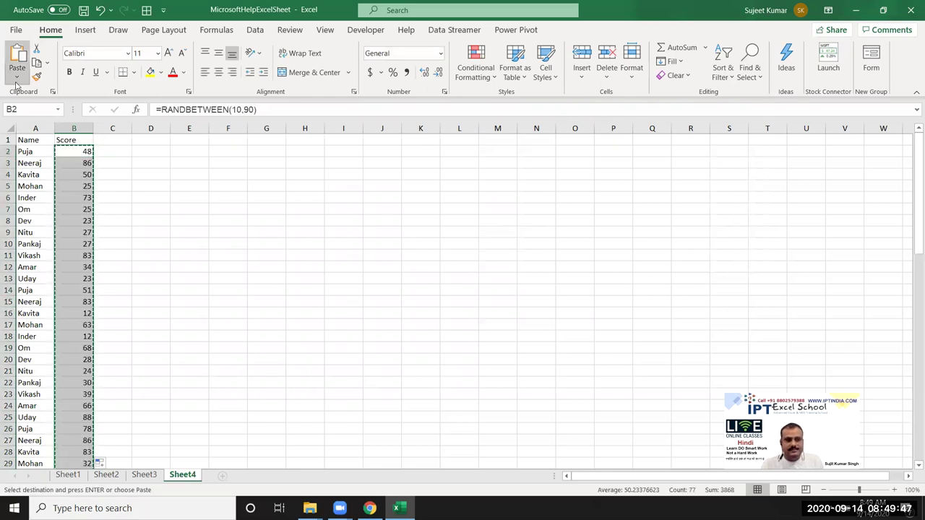
click(16, 77)
click(13, 168)
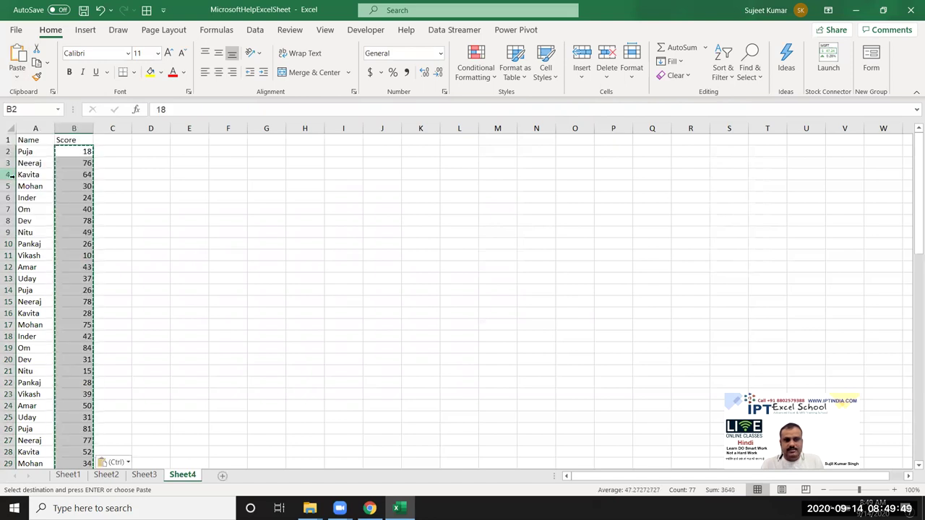
click(59, 175)
click(193, 159)
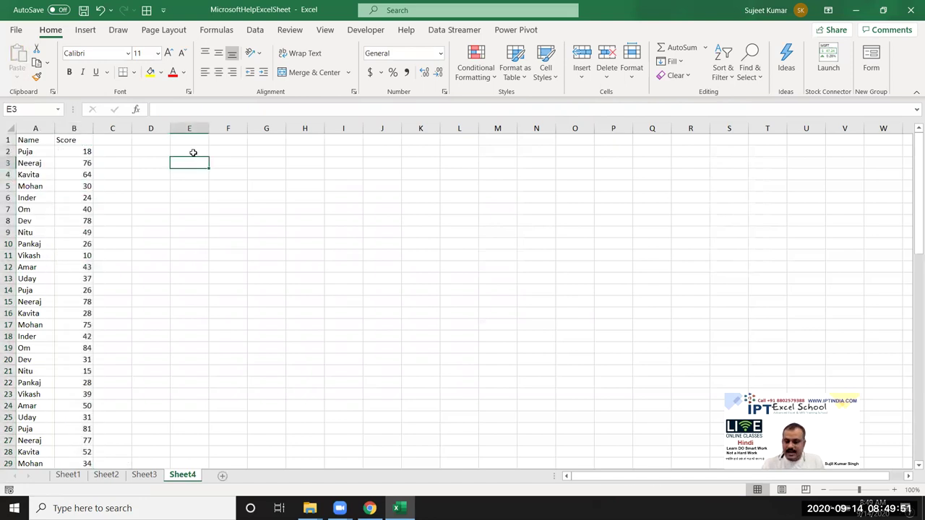
Step: Add the lower key rows: Fail in E3:F3 and 40-60 Retest in E2:F2
text(40)
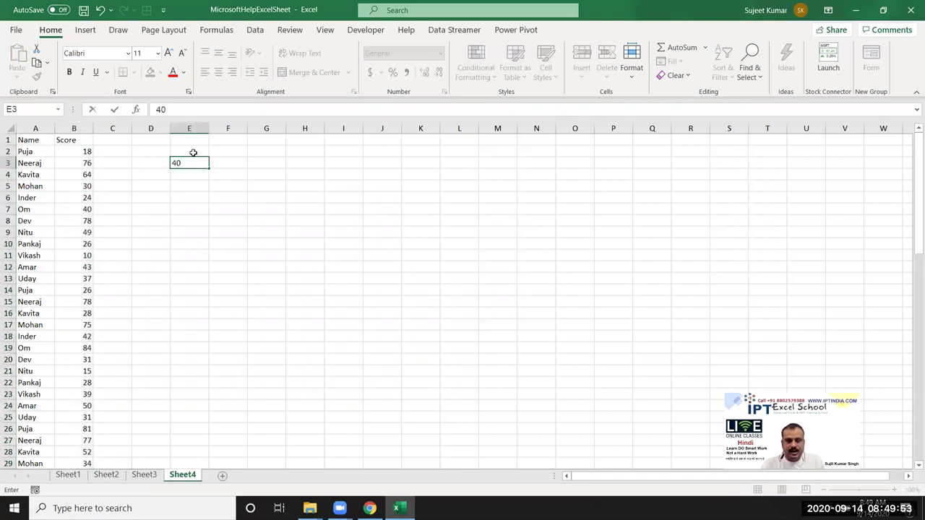
key(Escape)
text(>)
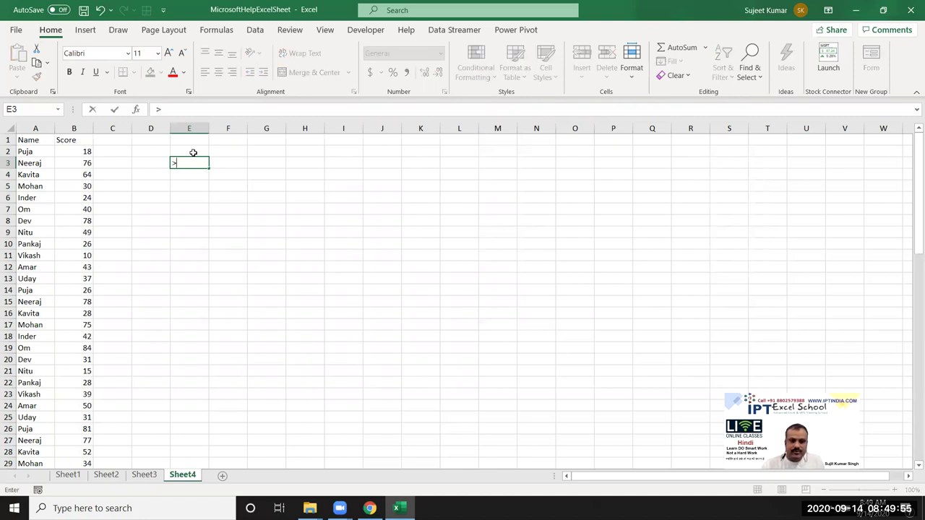
text(40)
key(Tab)
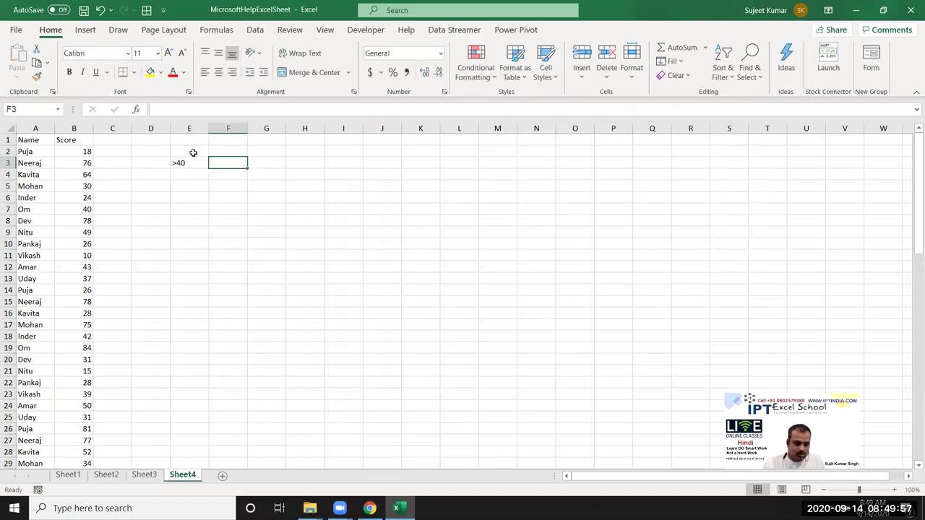
text(Fail)
key(Up)
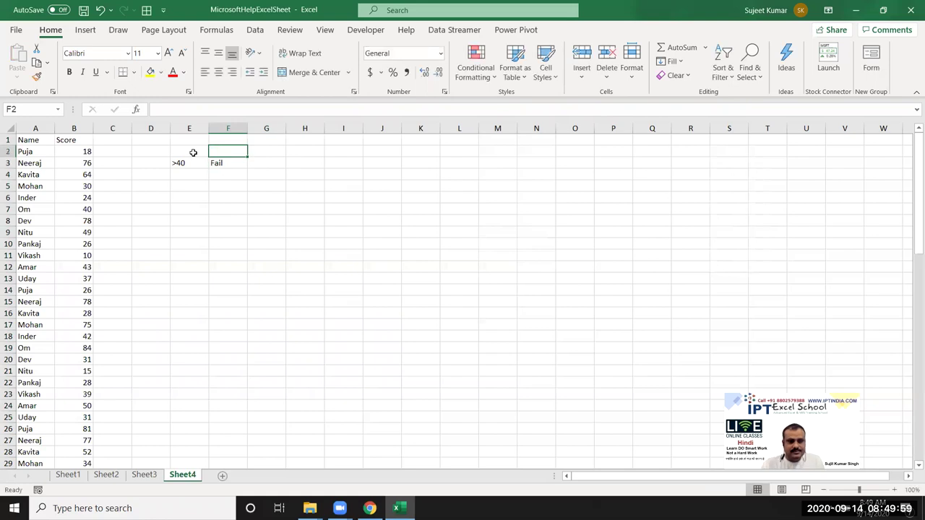
click(193, 153)
text(40-60)
key(Tab)
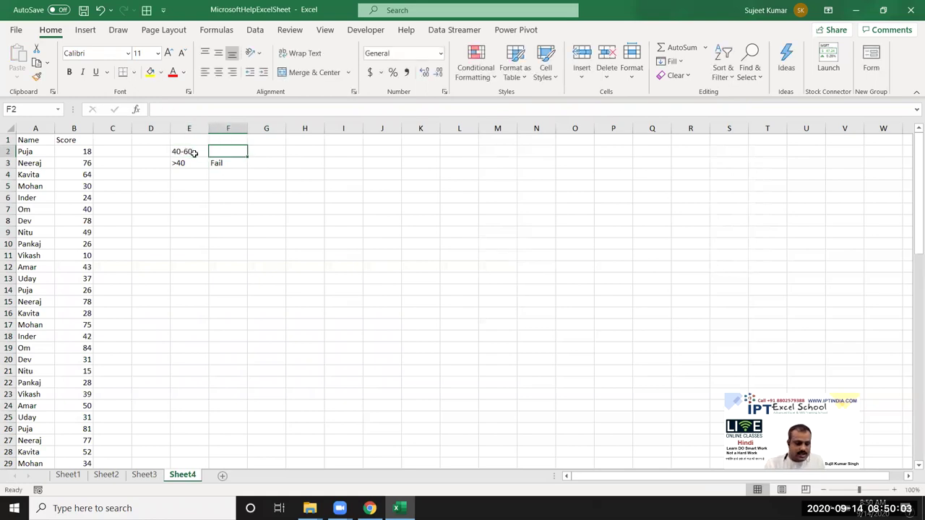
text(Retes)
key(Return)
Step: Correct E3 to <40 and enter >60 Pass in E1:F1
key(Up)
key(Up)
text(>)
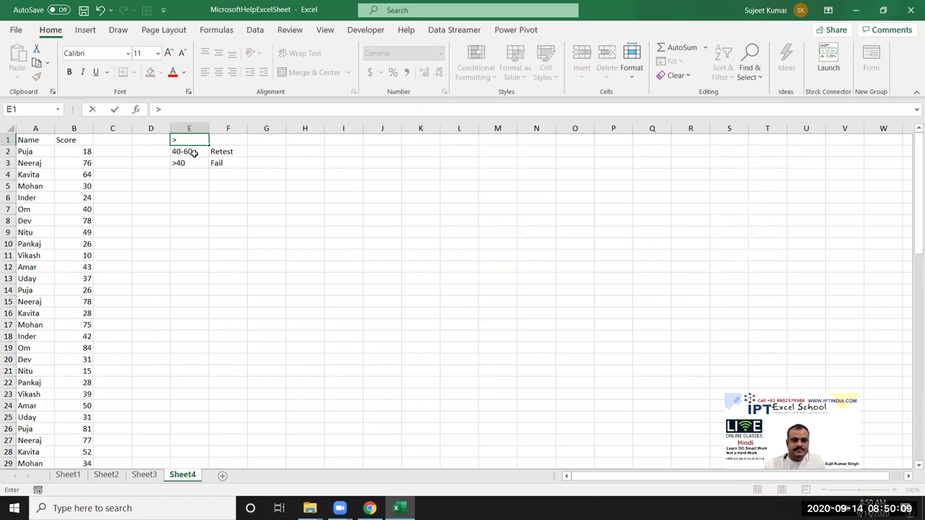
key(Escape)
key(Down)
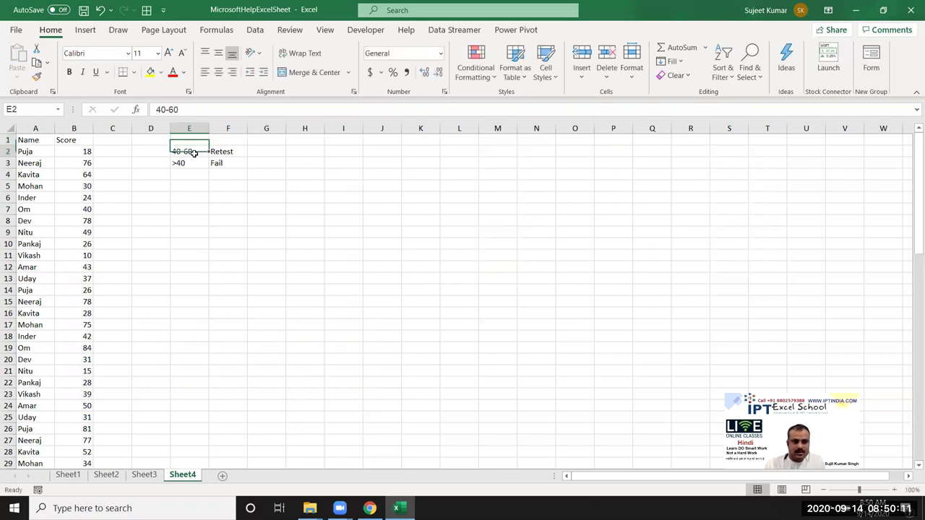
key(Down)
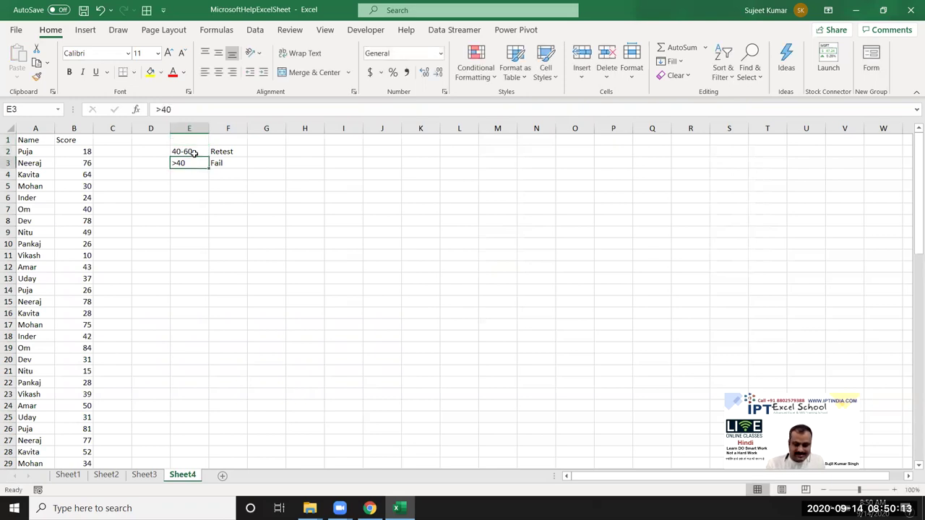
text(<40)
key(Up)
key(Up)
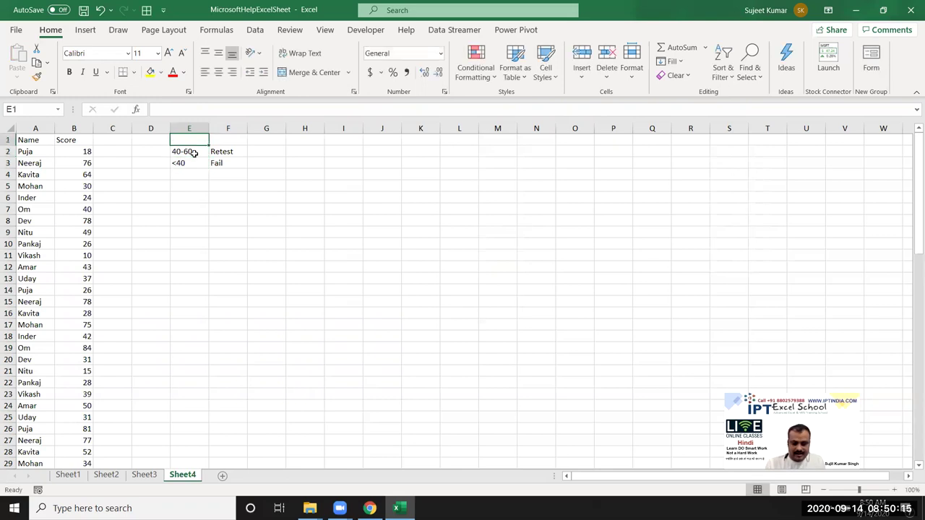
text(>60)
key(Tab)
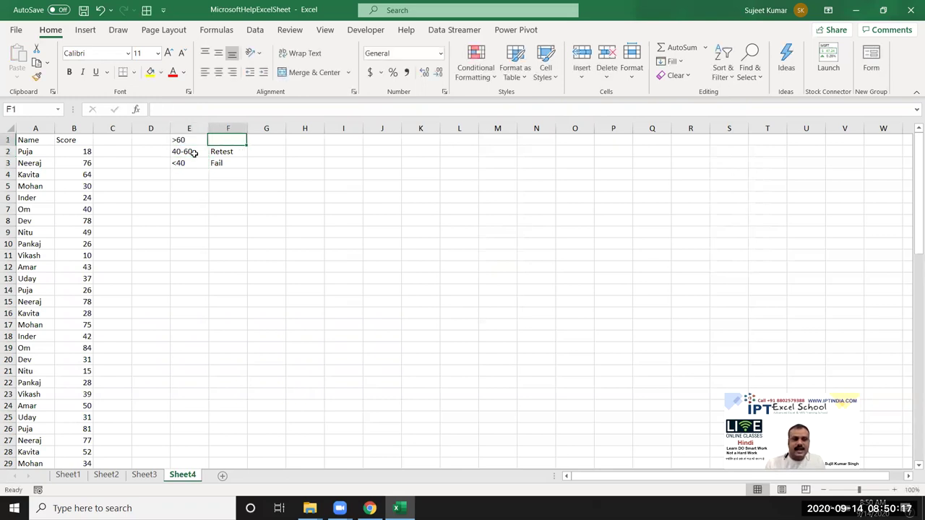
text(Pass)
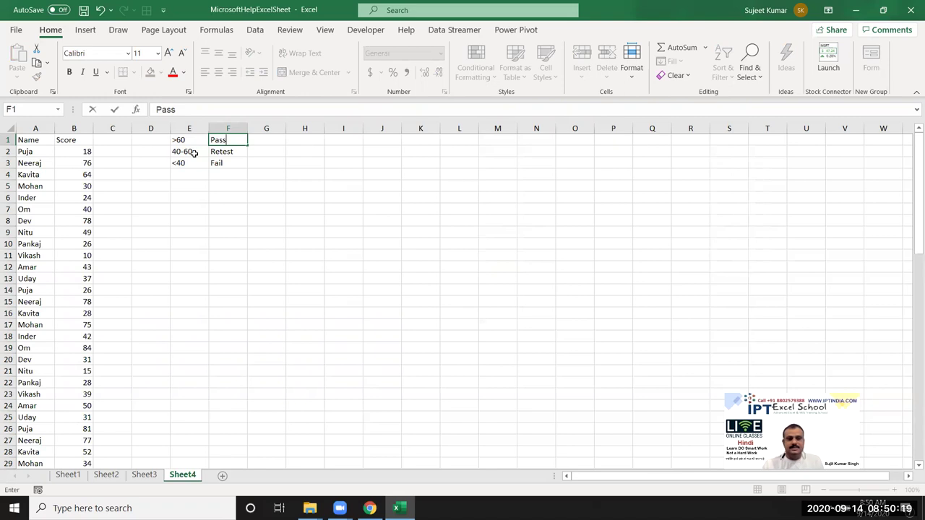
key(Return)
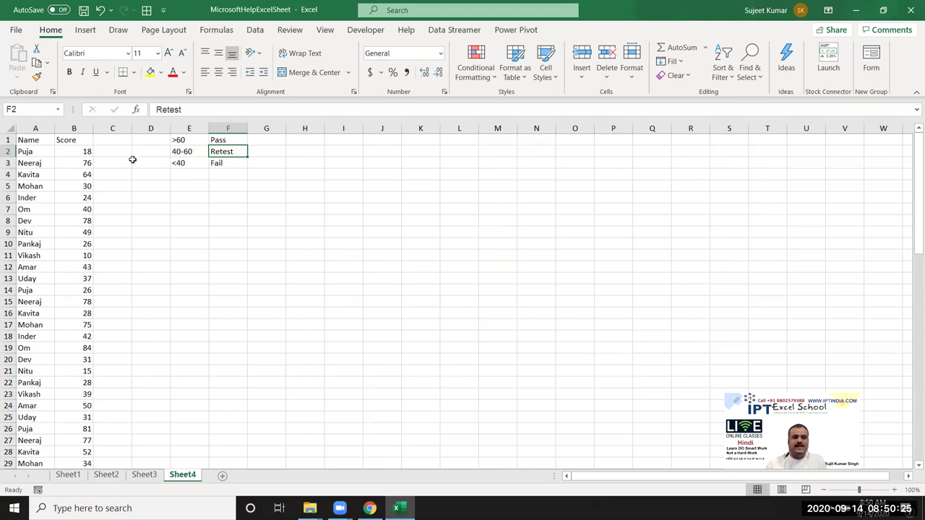
click(110, 153)
text(=if)
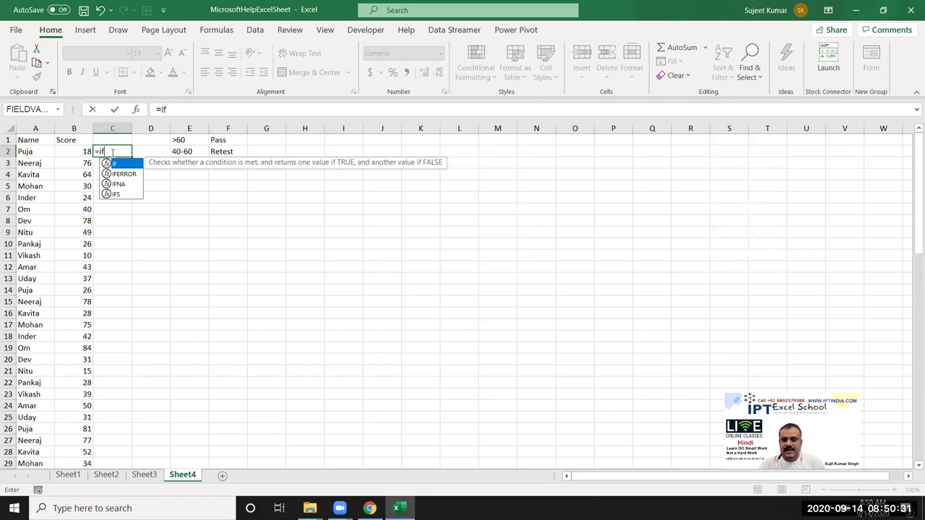
key(Escape)
key(Escape)
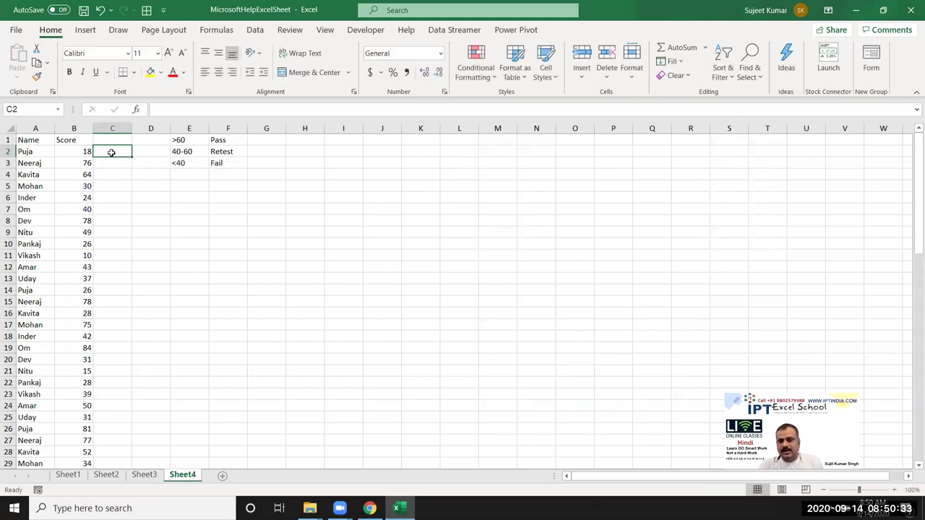
click(74, 148)
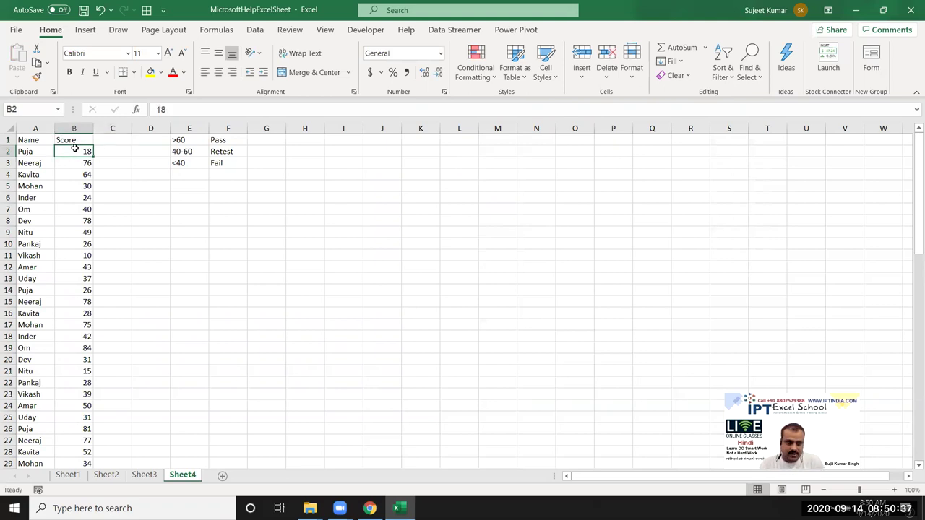
click(78, 136)
Step: Apply the 3 Symbols (Uncircled) icon set to the whole Score column
key(ctrl+shift+Down)
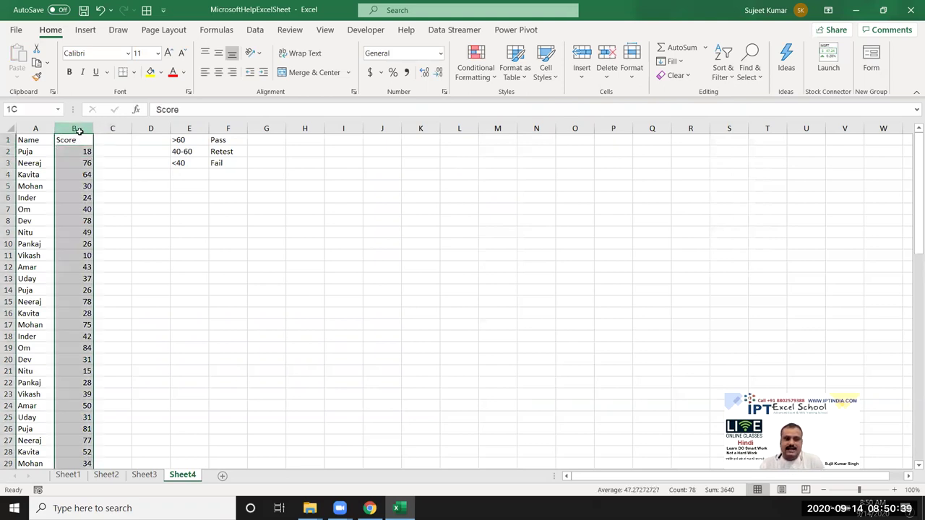
click(466, 78)
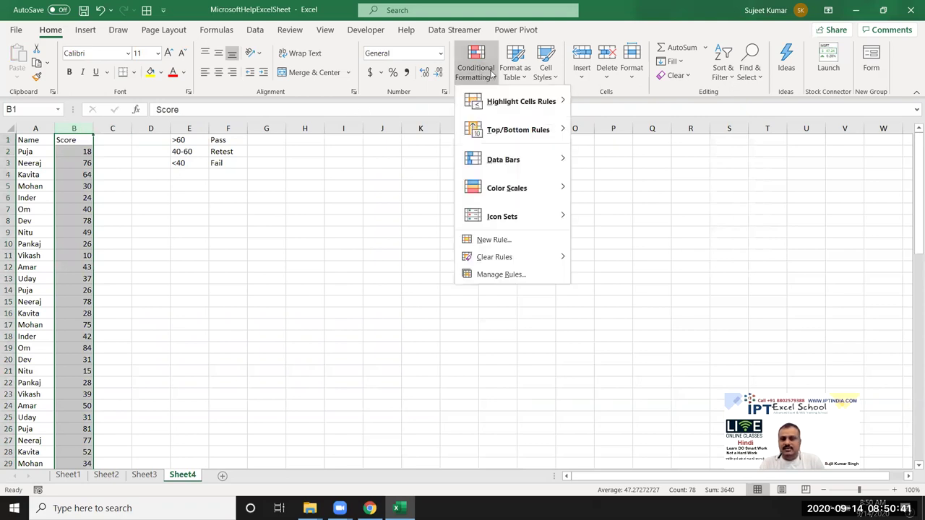
mouse_move(548, 211)
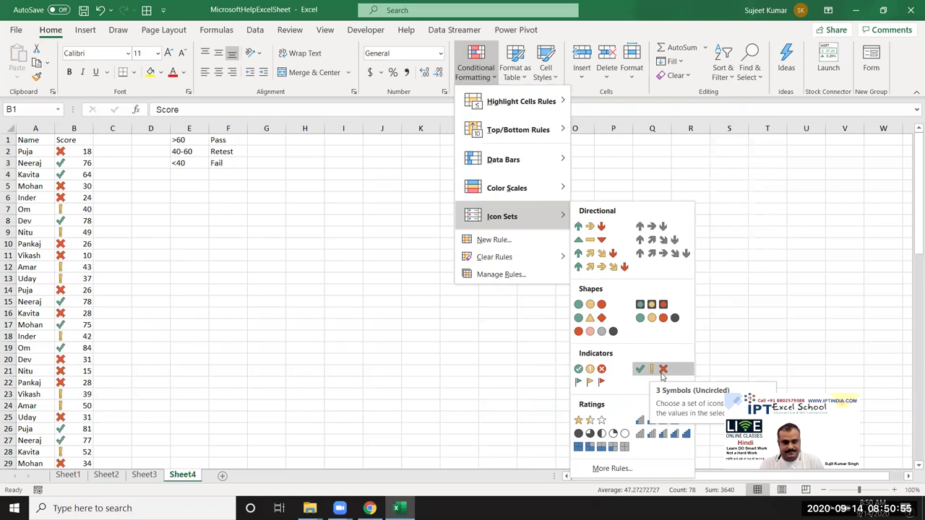
click(661, 372)
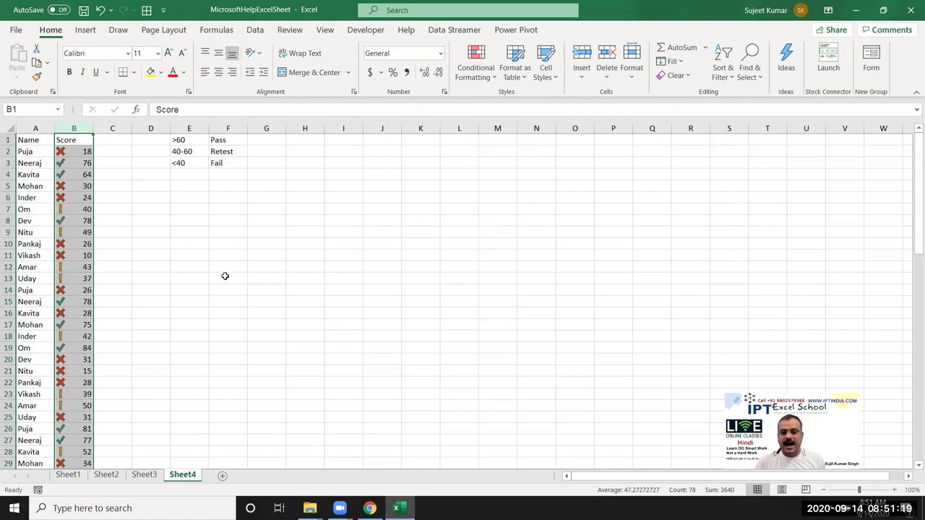
Step: Begin a formula-based formatting rule, cancel it, and reopen the Conditional Formatting menu
click(475, 67)
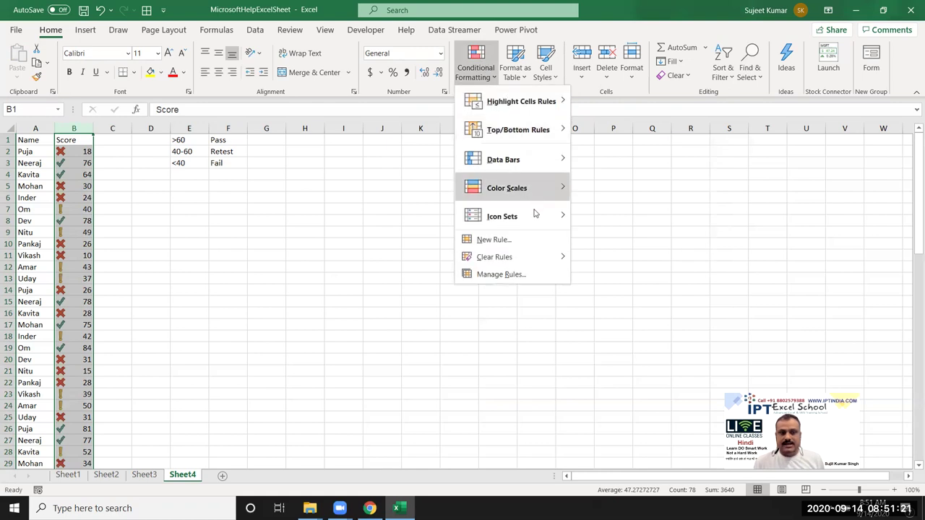
click(493, 239)
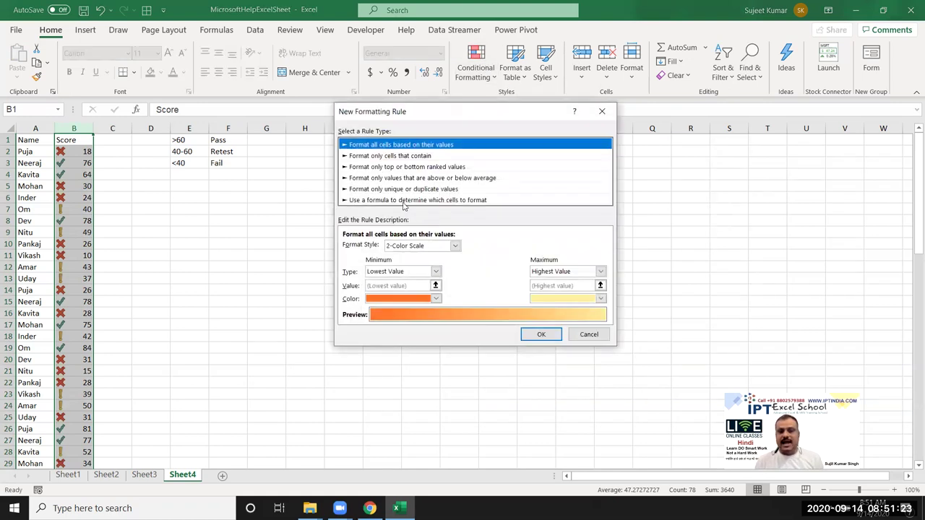
click(403, 202)
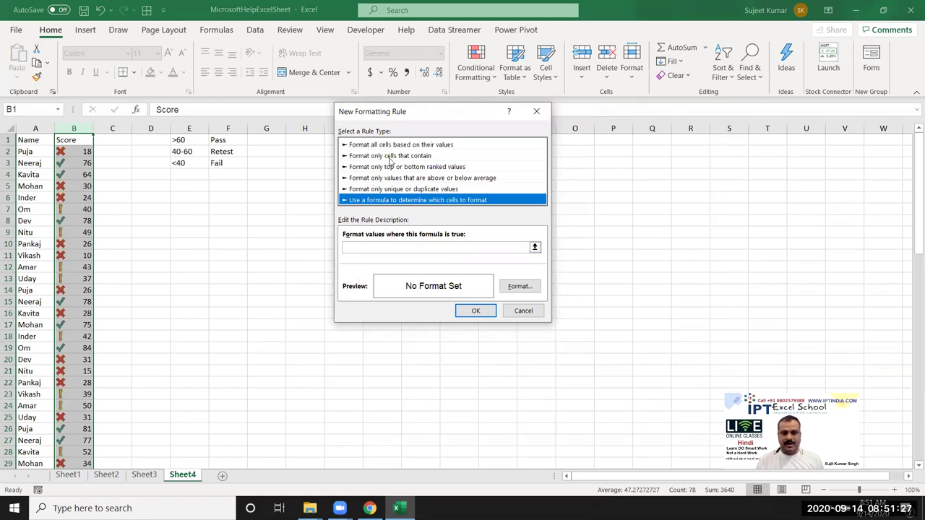
key(Escape)
click(483, 75)
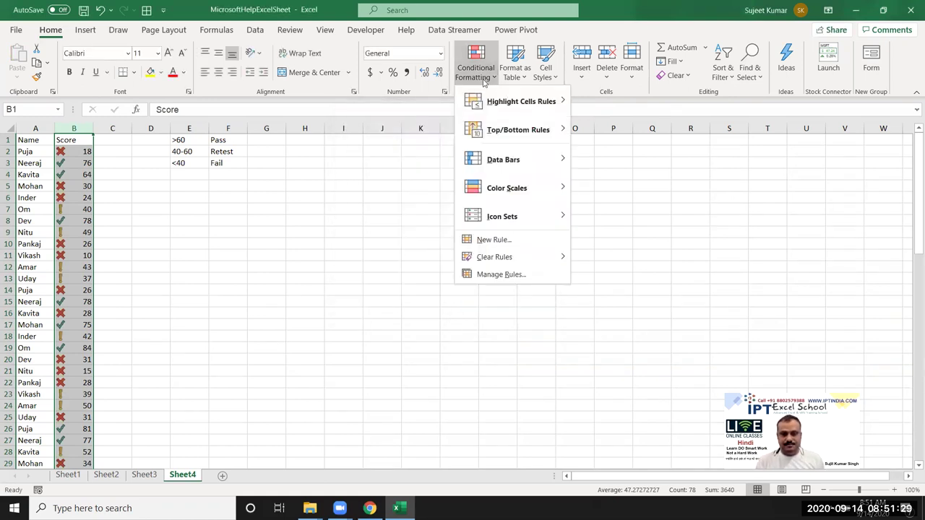
mouse_move(492, 218)
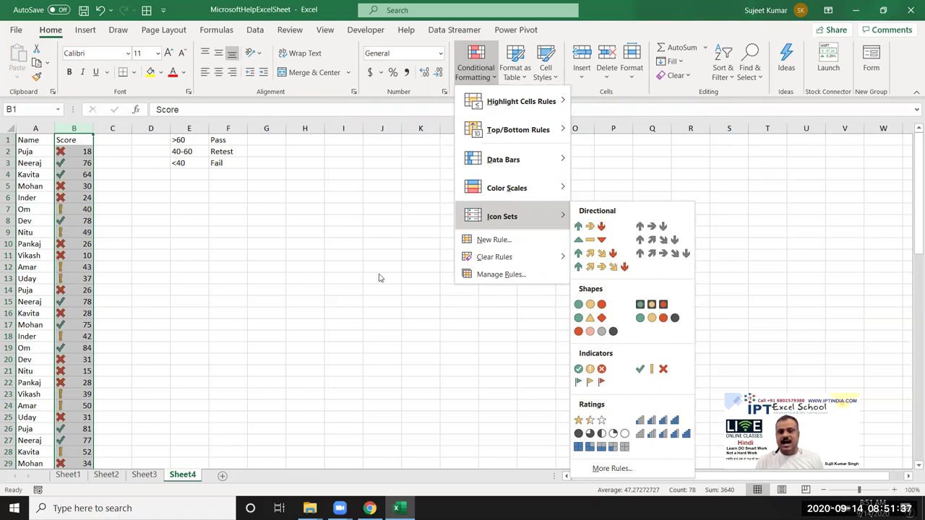
Step: Open the Score column's Icon Set rule for editing, keeping the check, exclamation, cross style
click(506, 274)
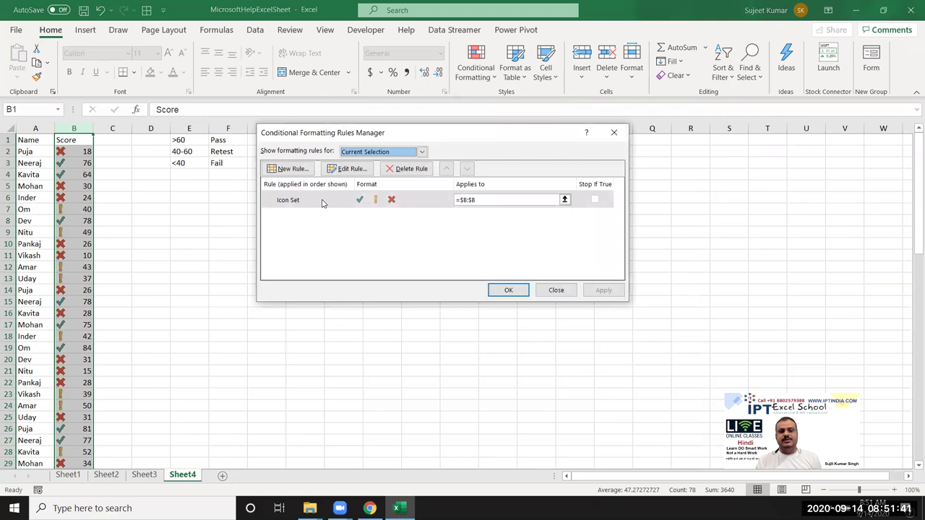
click(386, 153)
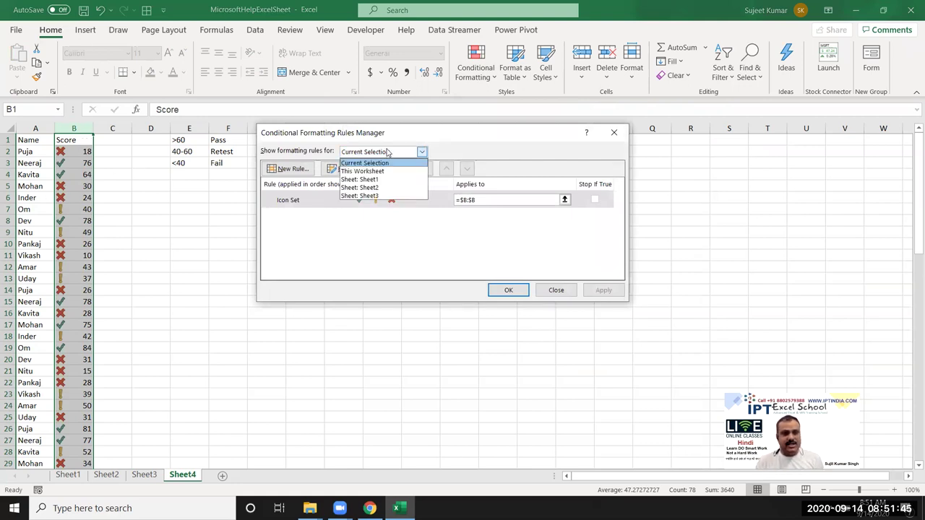
click(499, 148)
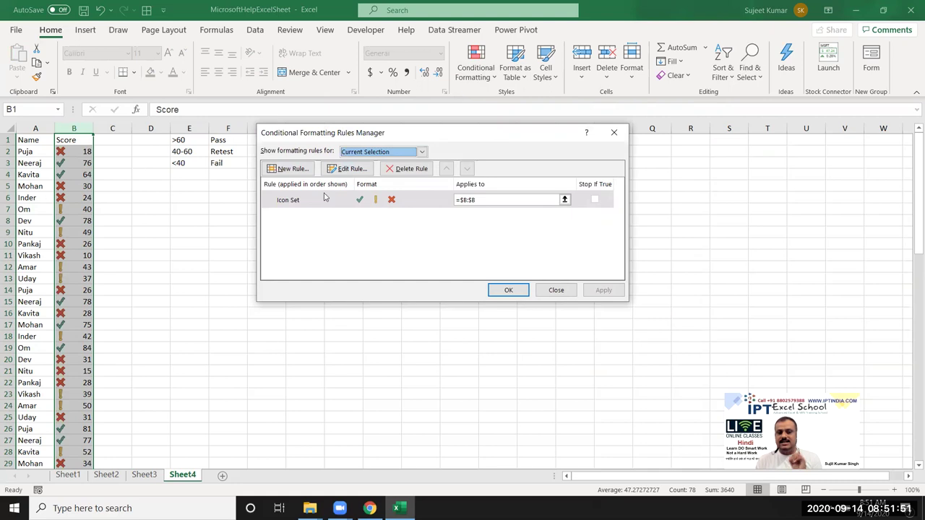
double_click(436, 204)
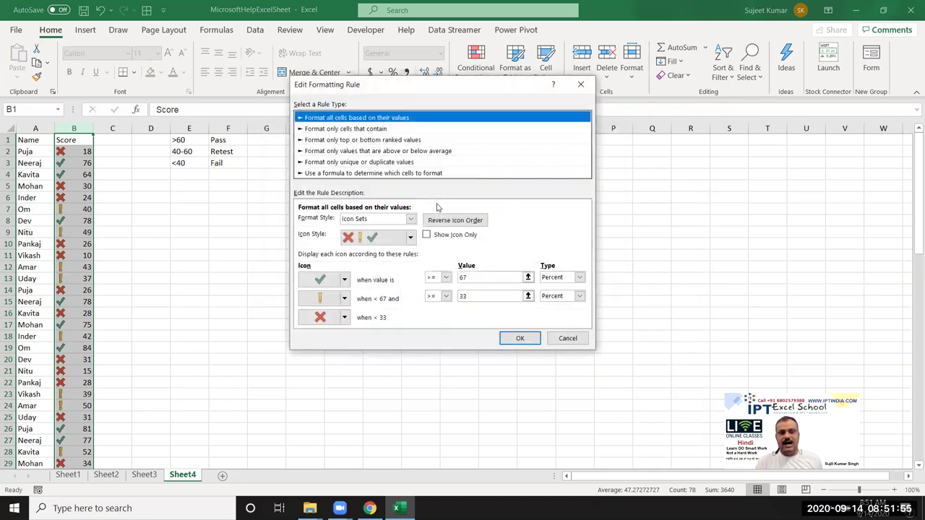
click(409, 240)
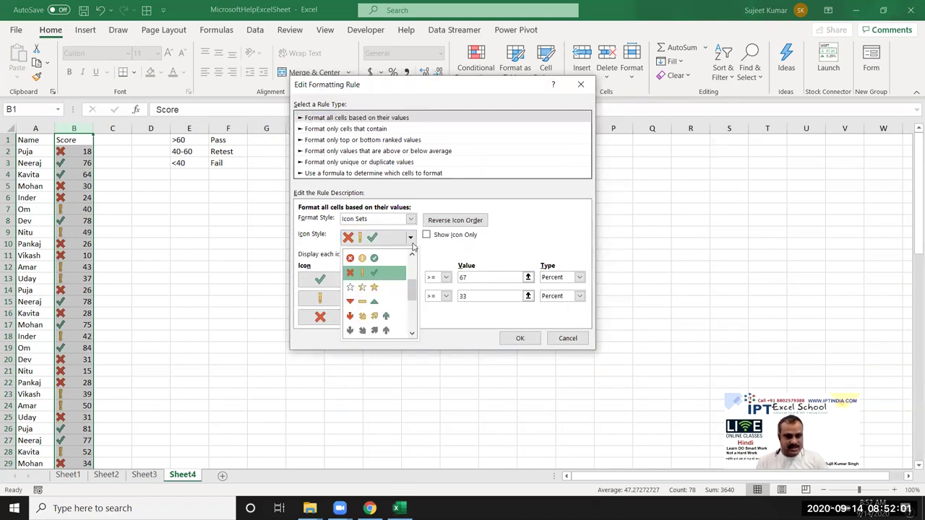
click(445, 248)
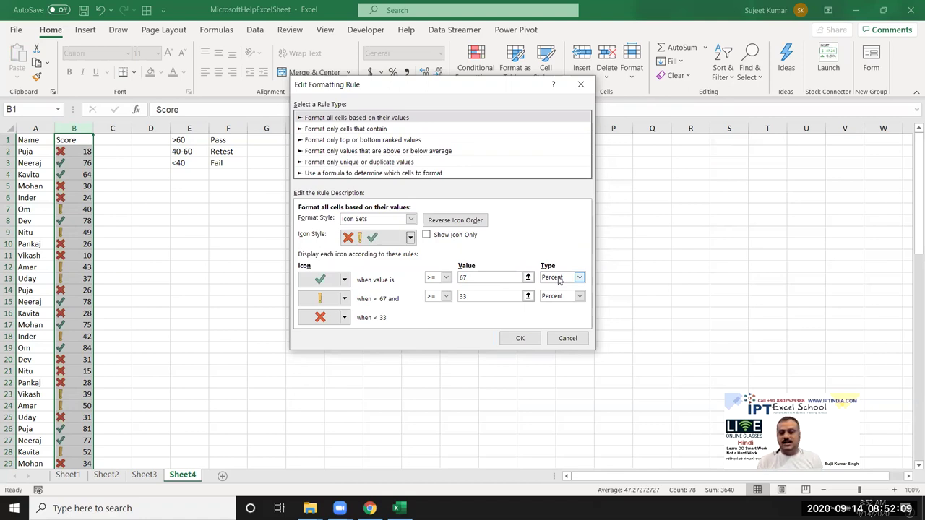
Step: Switch both thresholds to Number: check above 60, exclamation at 40 or more
click(558, 281)
click(553, 287)
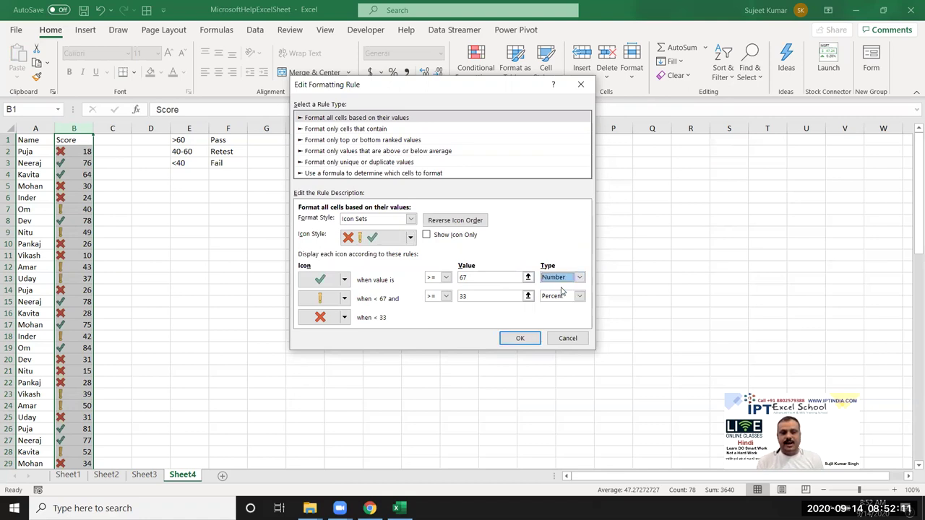
click(544, 297)
click(553, 306)
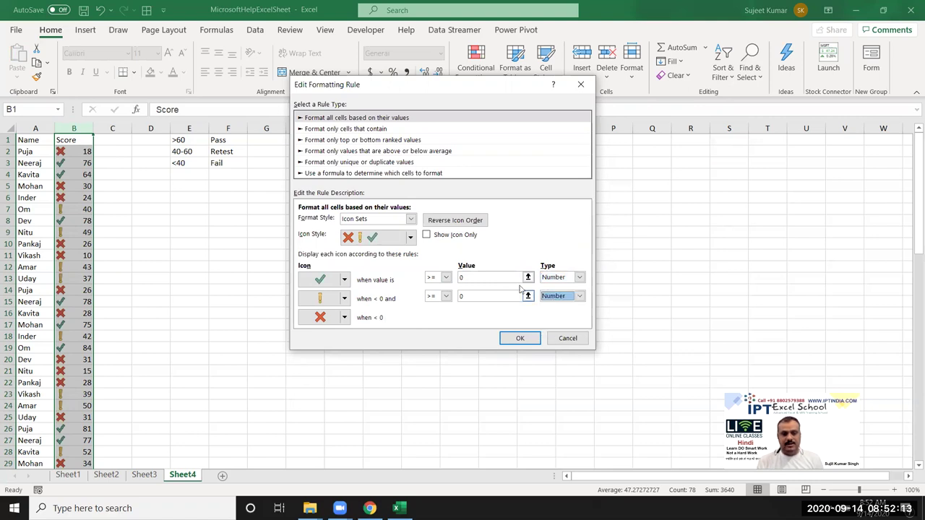
key(shift+Tab)
key(shift+Tab)
key(shift+Tab)
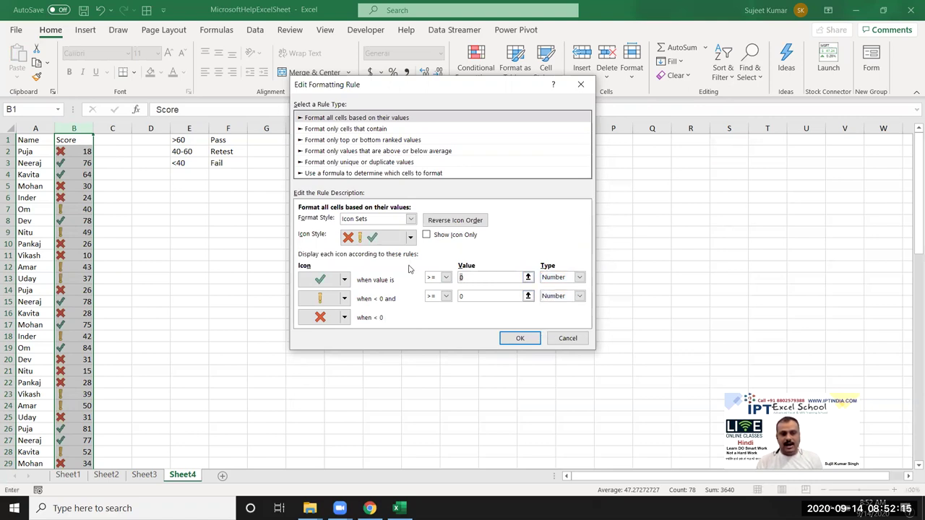
text(60)
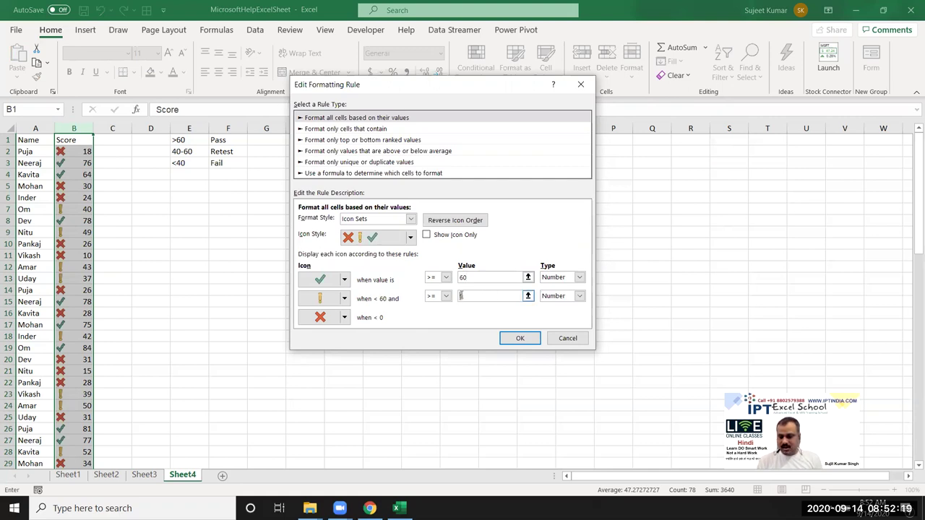
click(461, 299)
text(40)
click(445, 278)
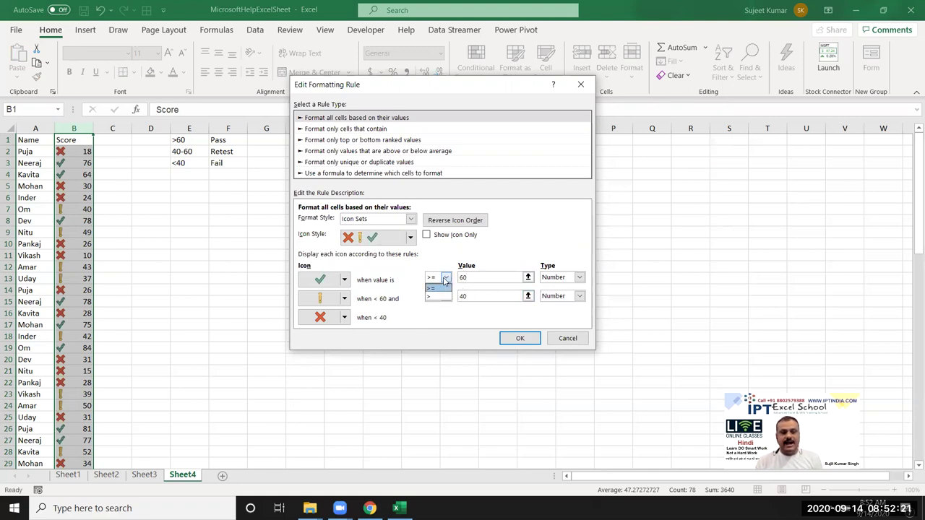
click(442, 296)
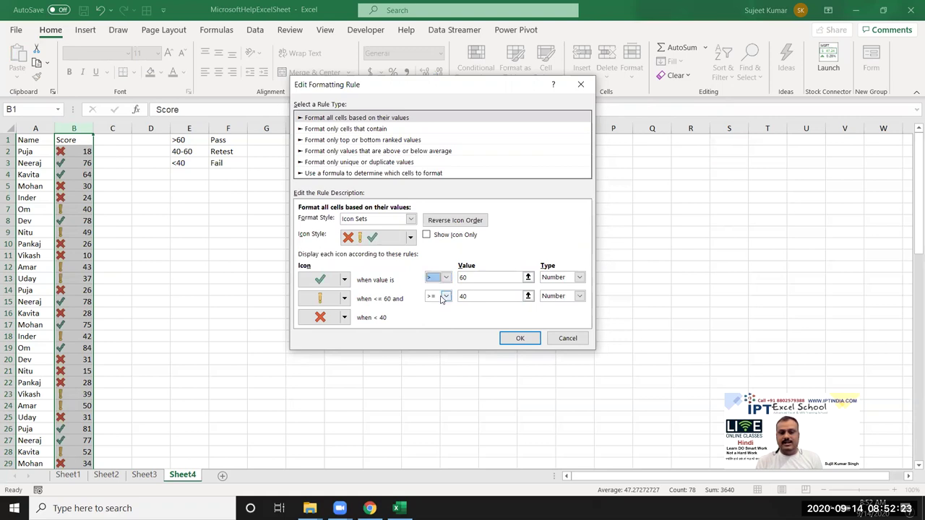
click(442, 298)
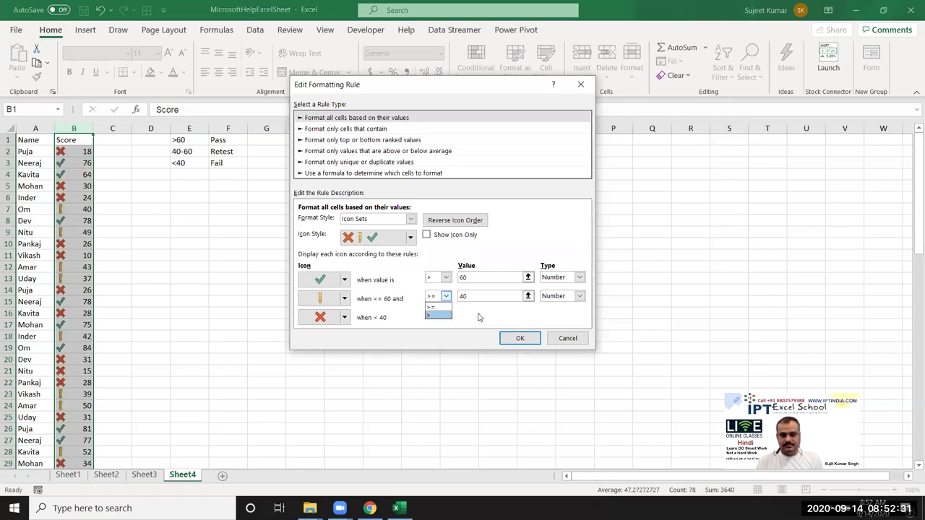
click(478, 317)
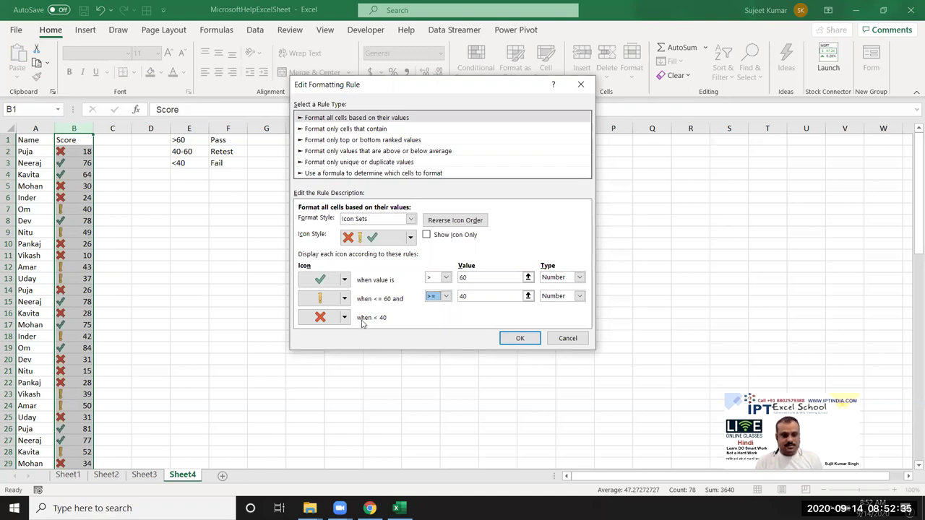
Step: Leave the row icons unchanged and apply the edited Icon Set rule to the scores
click(345, 318)
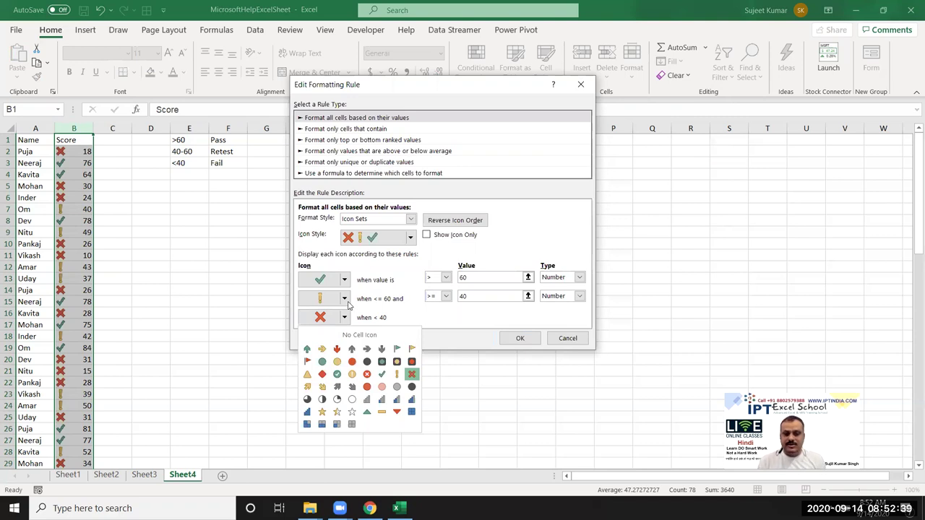
click(346, 302)
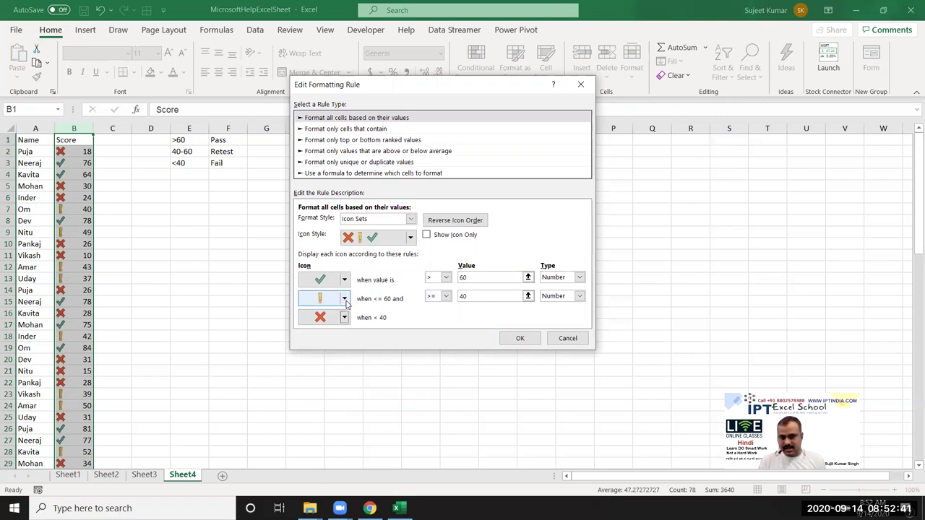
click(346, 302)
click(345, 280)
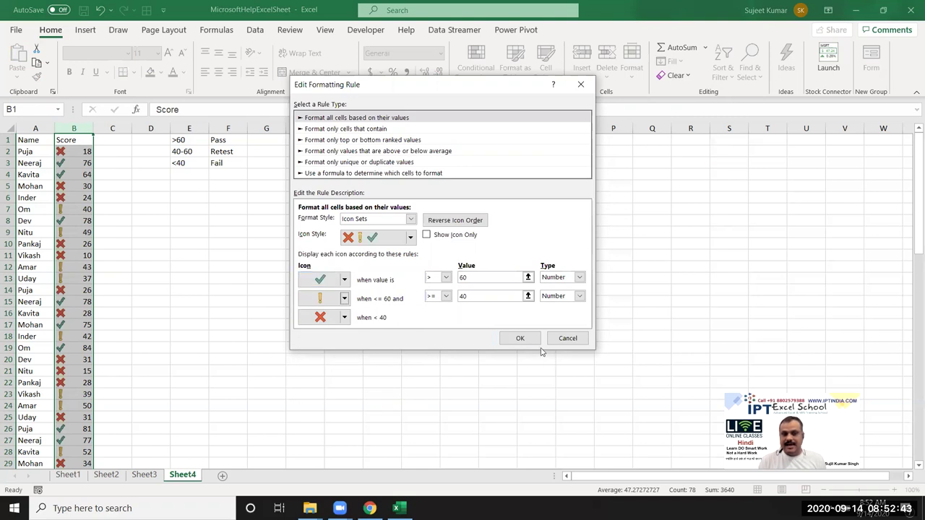
click(519, 338)
click(602, 290)
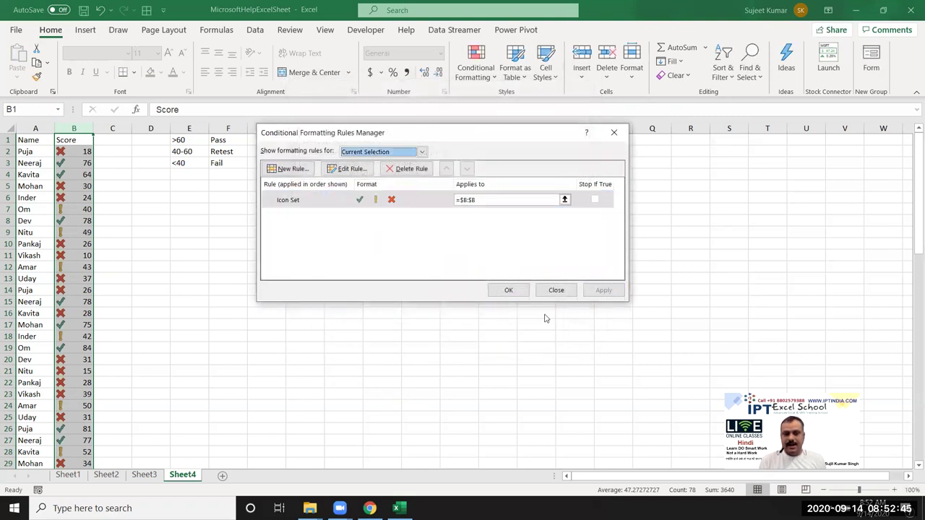
Step: Close the rules list and enter 3, 2 and 1 in cells D1:D3
click(509, 292)
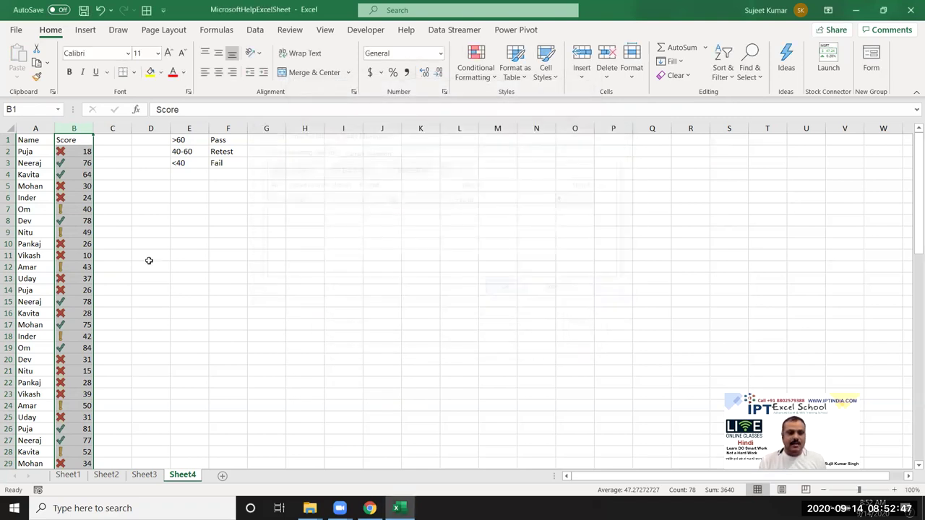
click(100, 187)
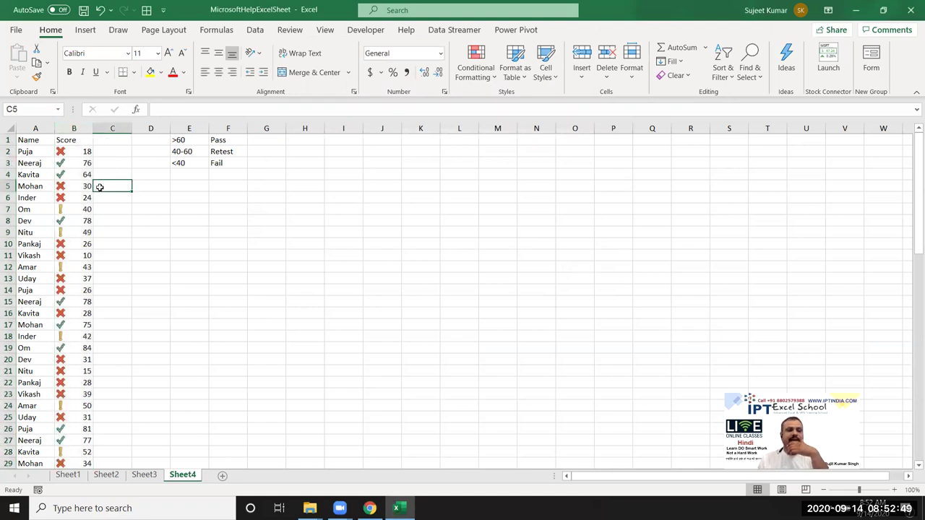
drag(62, 163, 61, 274)
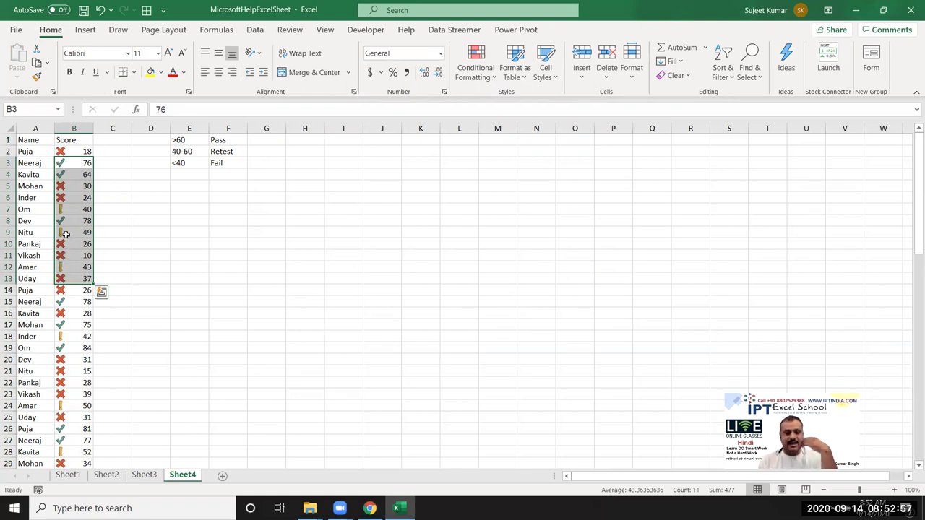
click(148, 142)
text(3)
key(Return)
text(2)
key(Return)
text(1)
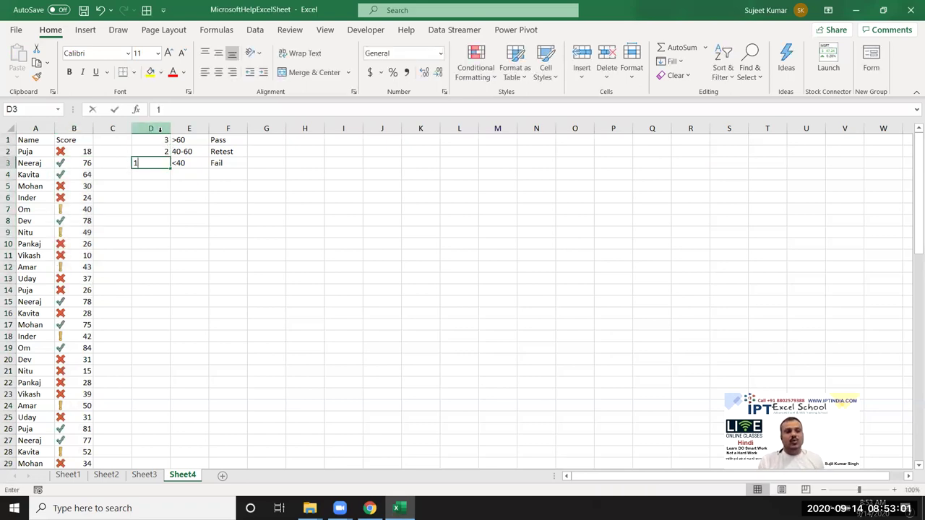
key(Return)
Step: Apply the 3 Symbols icon set (check, exclamation, cross) to D1:D3
drag(159, 140, 160, 164)
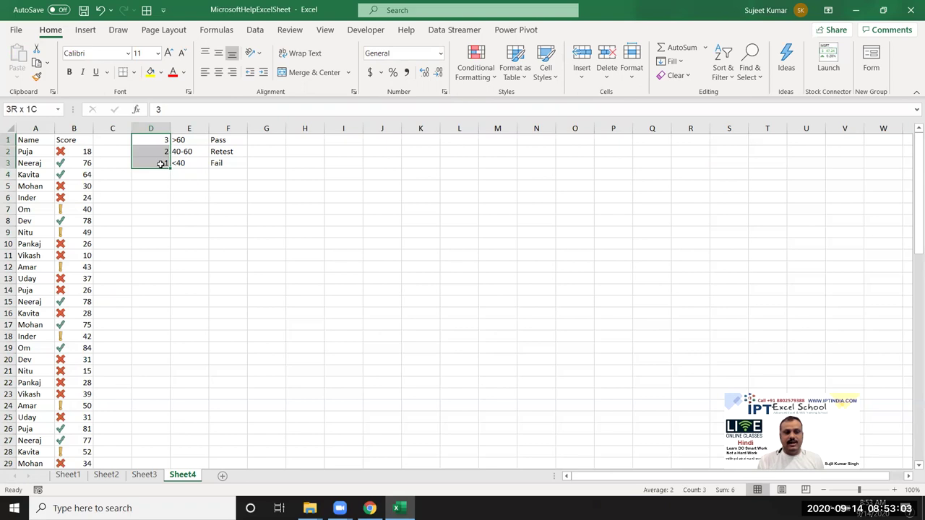
click(477, 78)
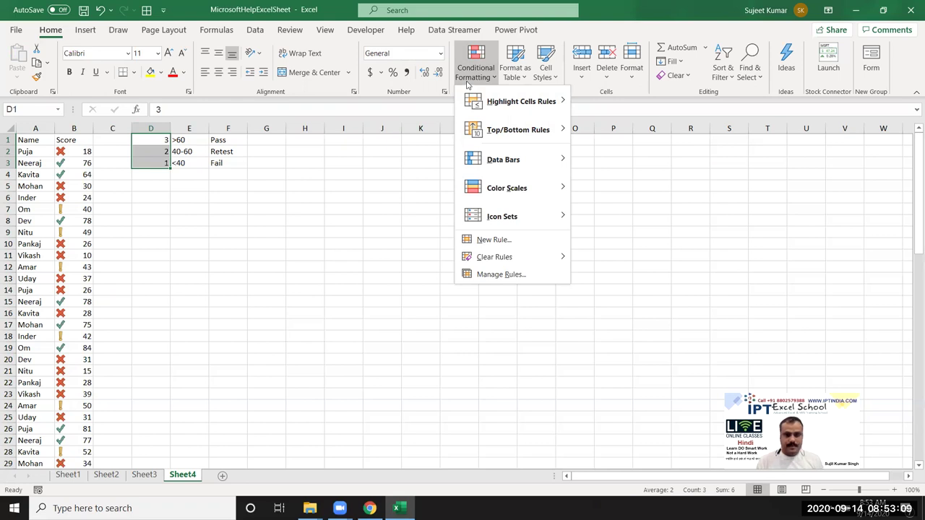
mouse_move(489, 217)
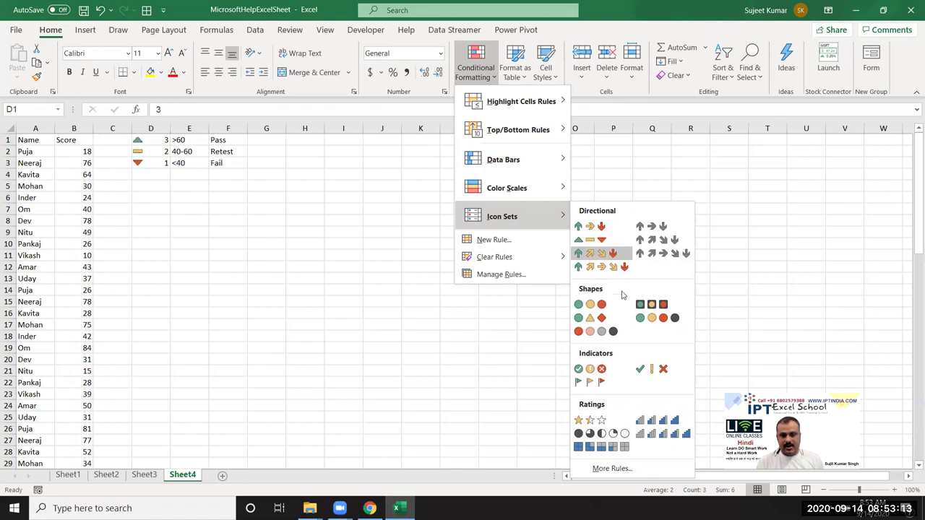
click(653, 371)
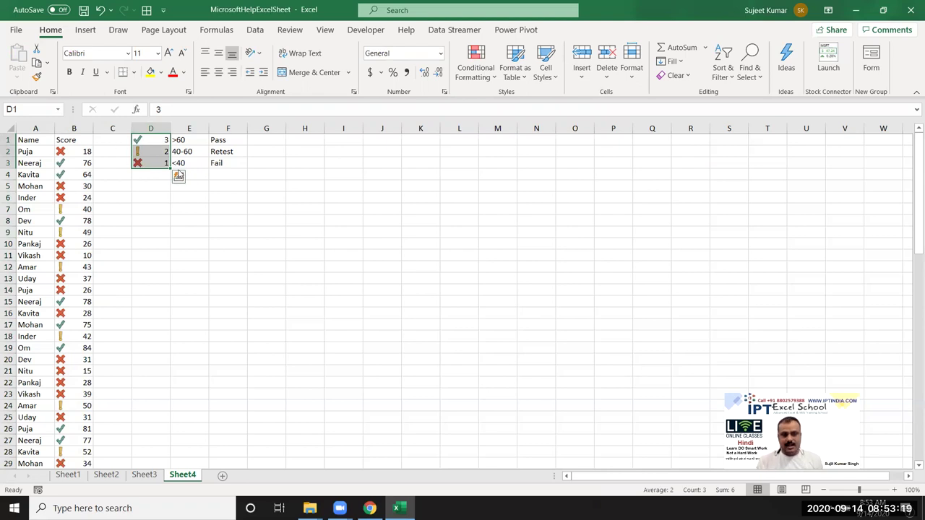
Step: Turn on Show Icon Only in D1:D3's Icon Set rule to hide 3, 2, 1
drag(166, 162, 158, 140)
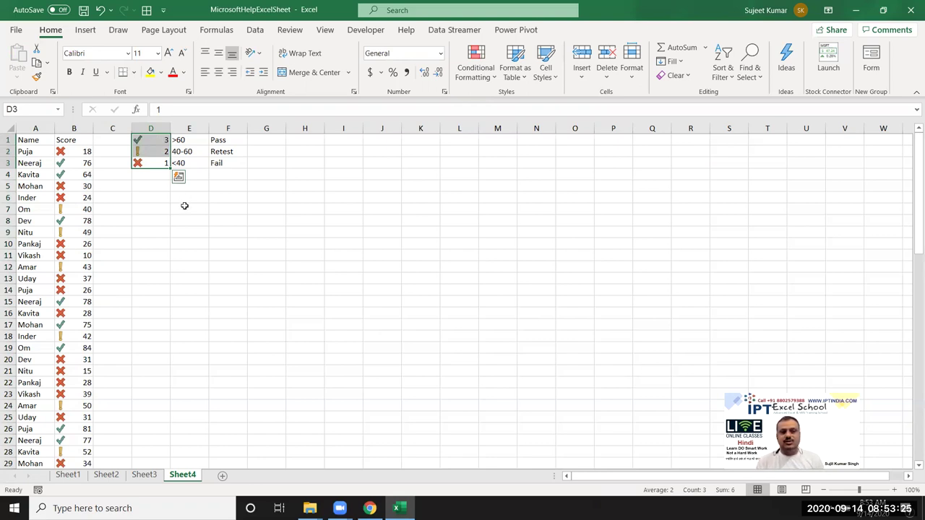
click(476, 84)
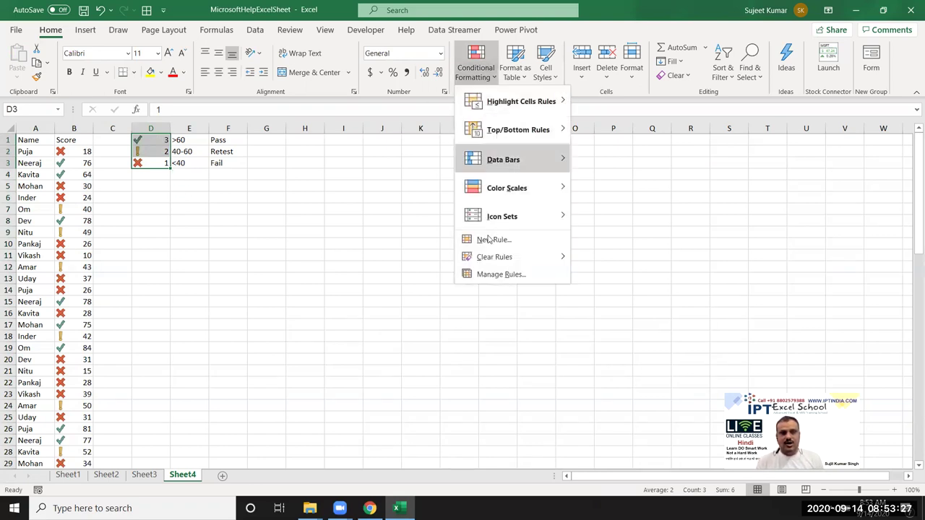
click(491, 274)
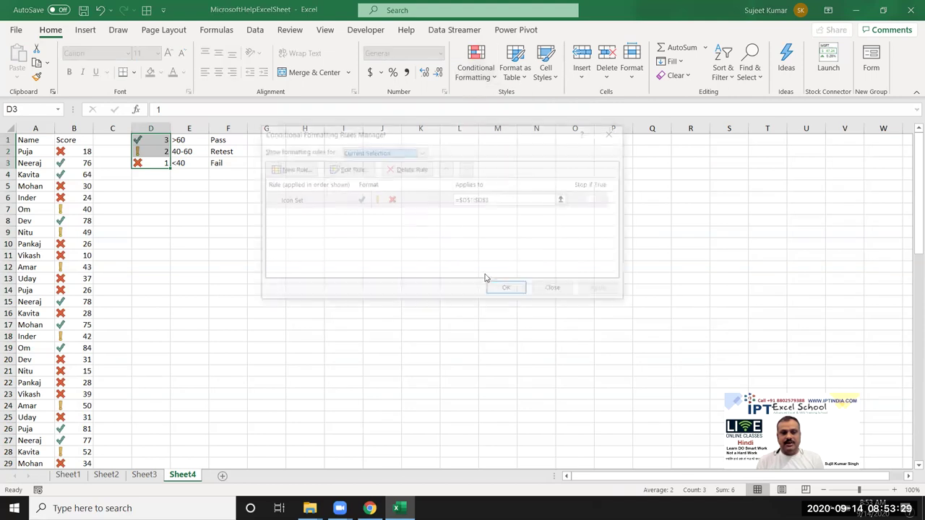
double_click(318, 199)
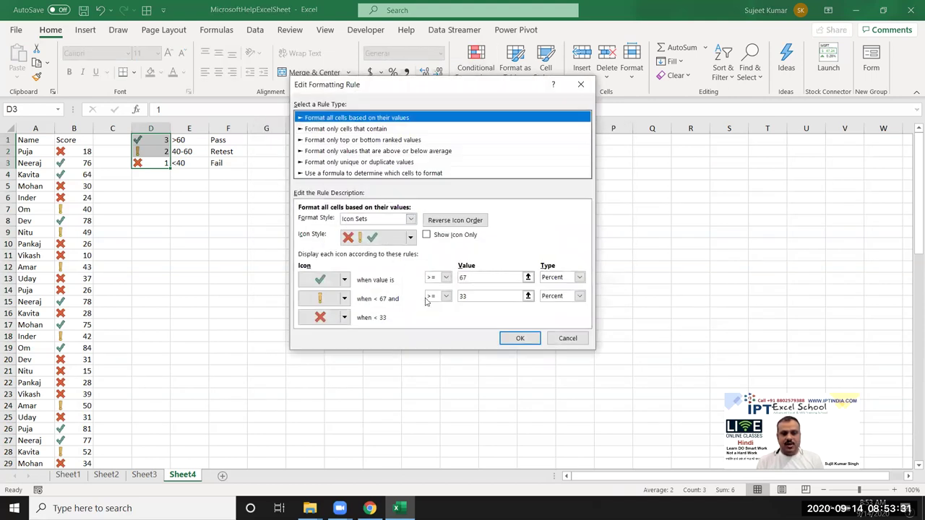
click(445, 236)
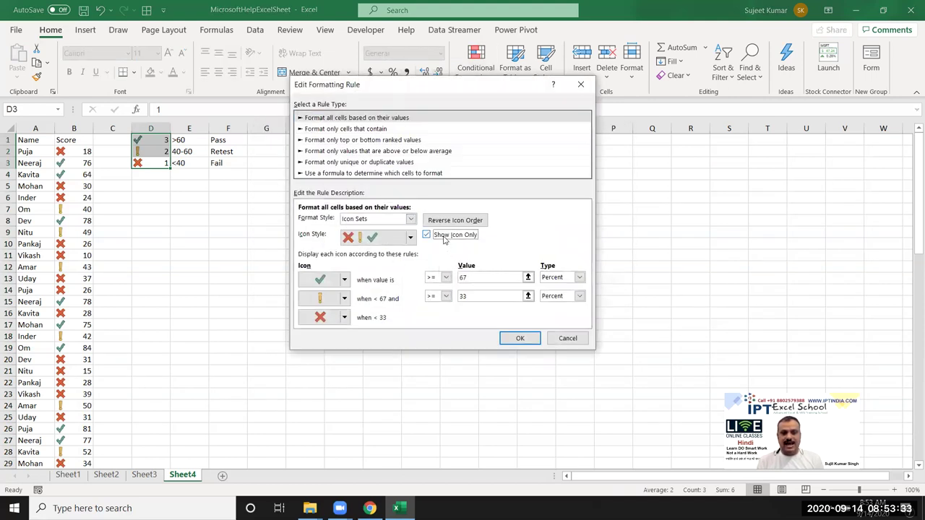
click(519, 338)
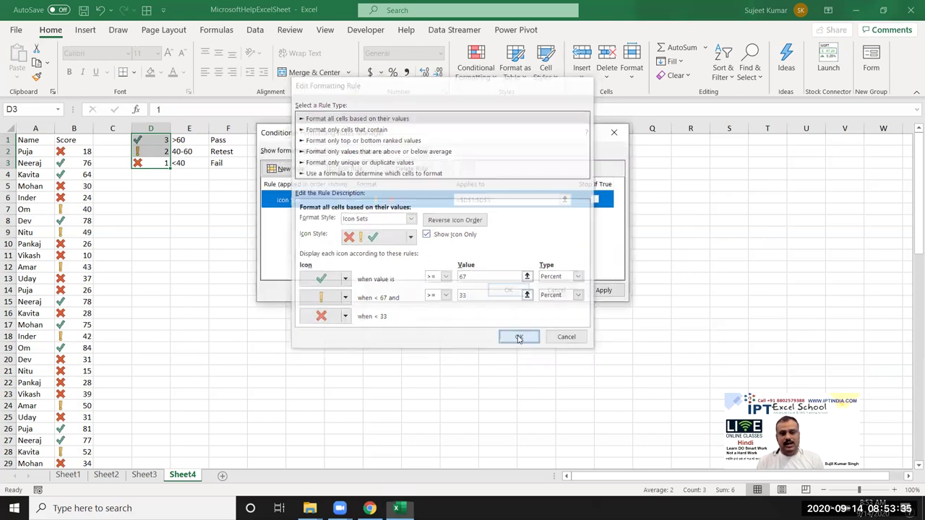
click(601, 291)
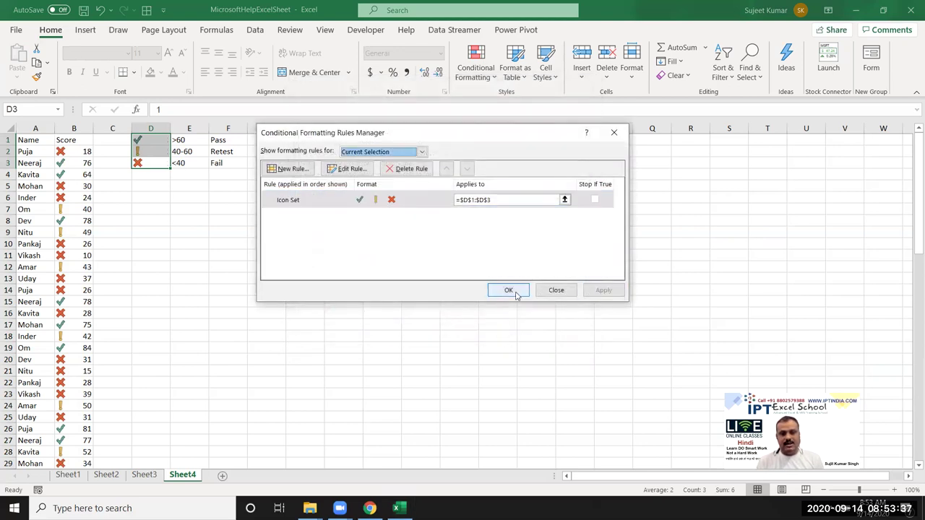
click(508, 289)
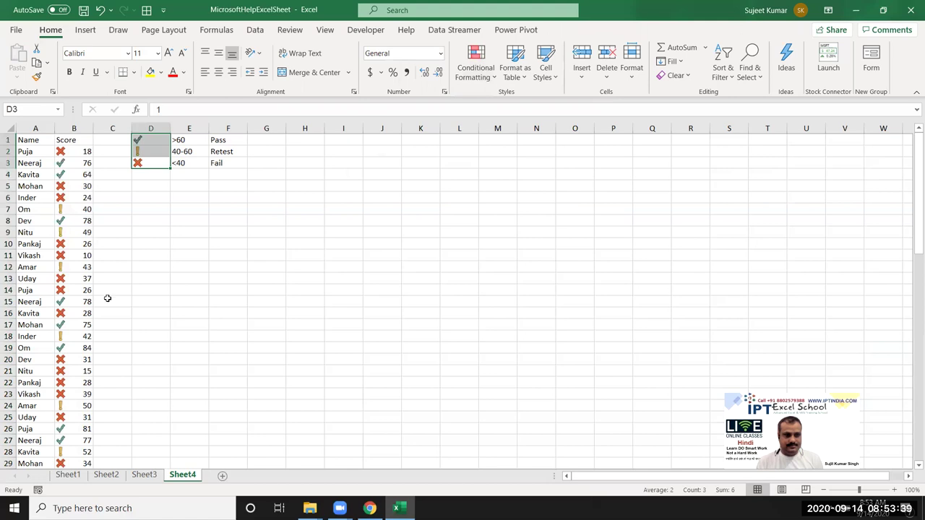
click(277, 287)
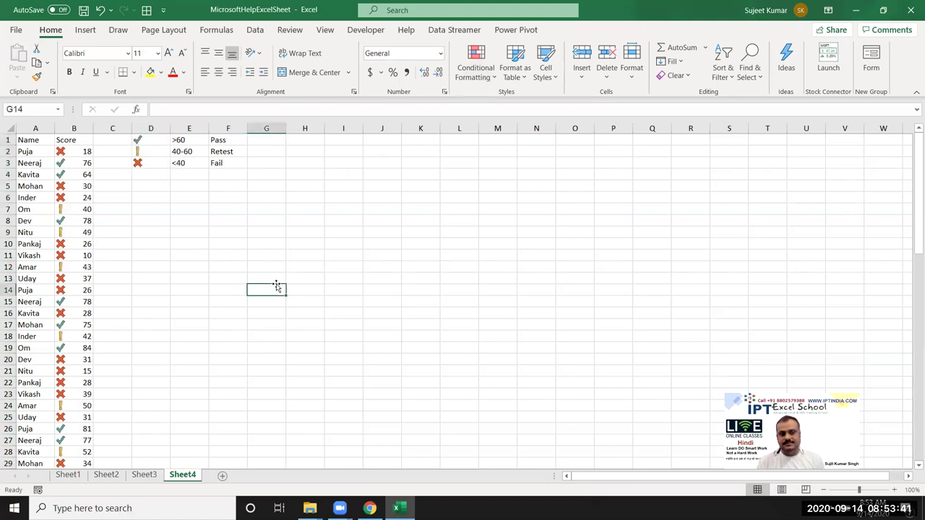
Step: Change cell D1 to 1 and D3 to 3
click(152, 142)
text(1)
key(Return)
key(Return)
text(3)
key(Return)
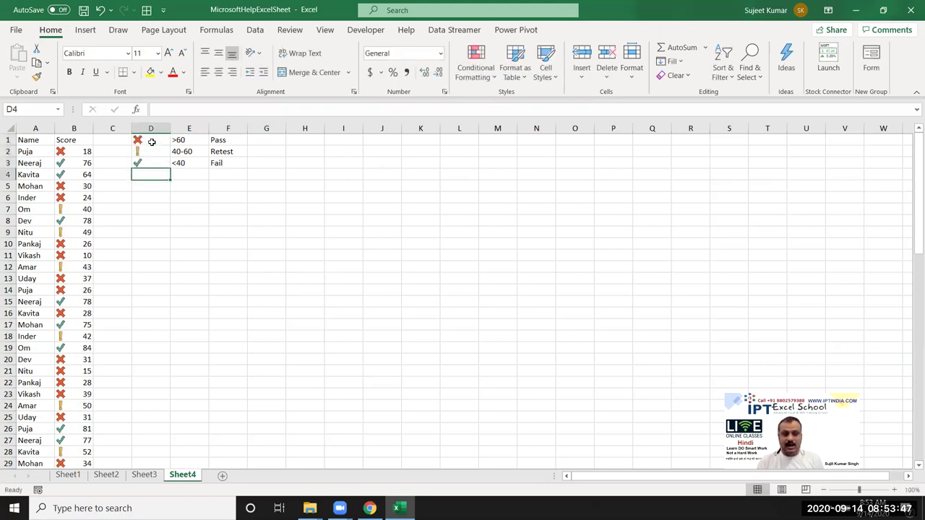
Step: Reverse the icon order in D1:D3's Icon Set rule so the tick marks >60
drag(153, 162, 151, 139)
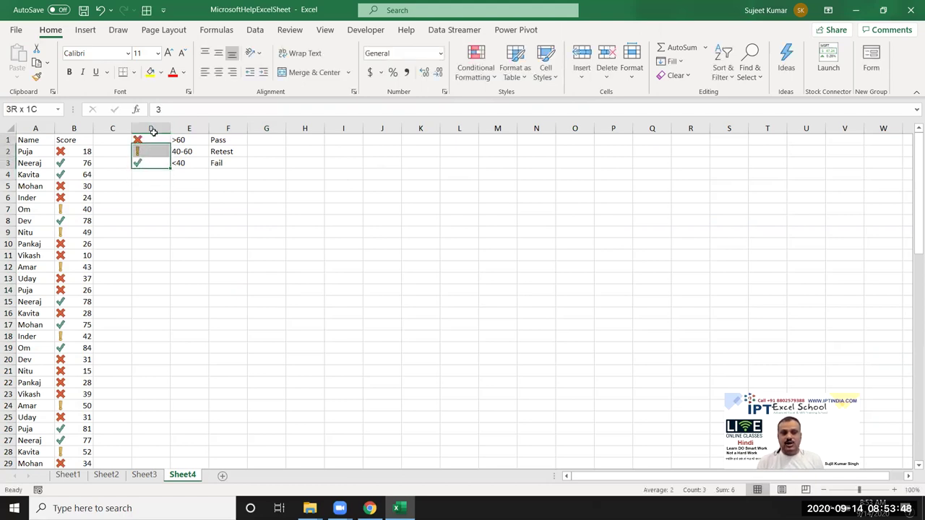
click(475, 65)
click(534, 275)
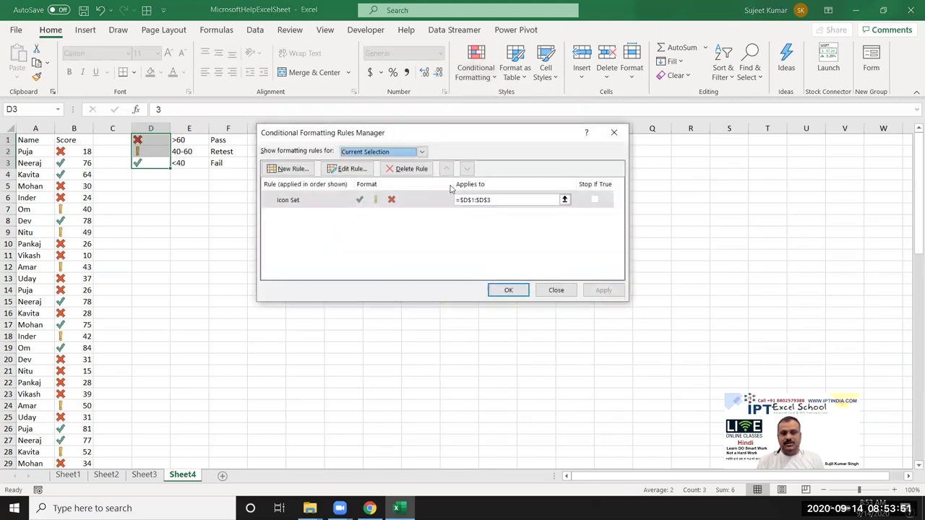
double_click(421, 199)
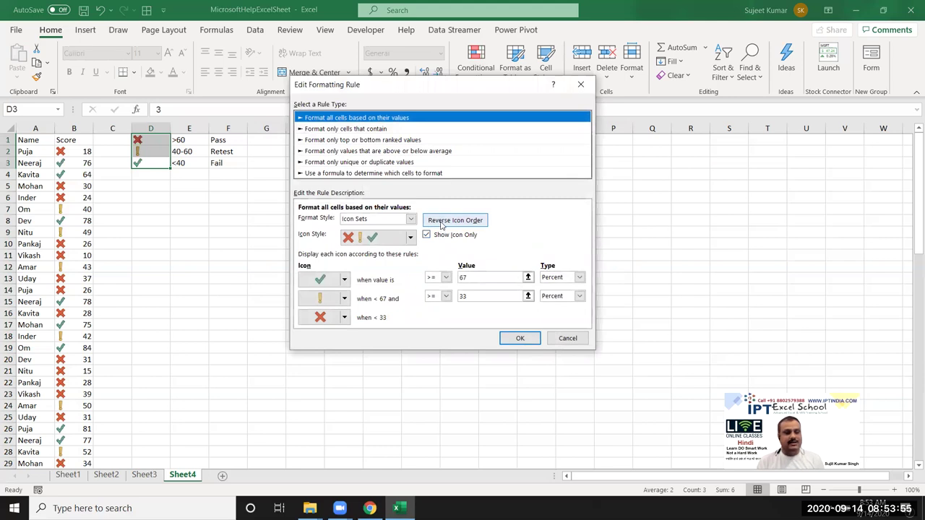
click(442, 224)
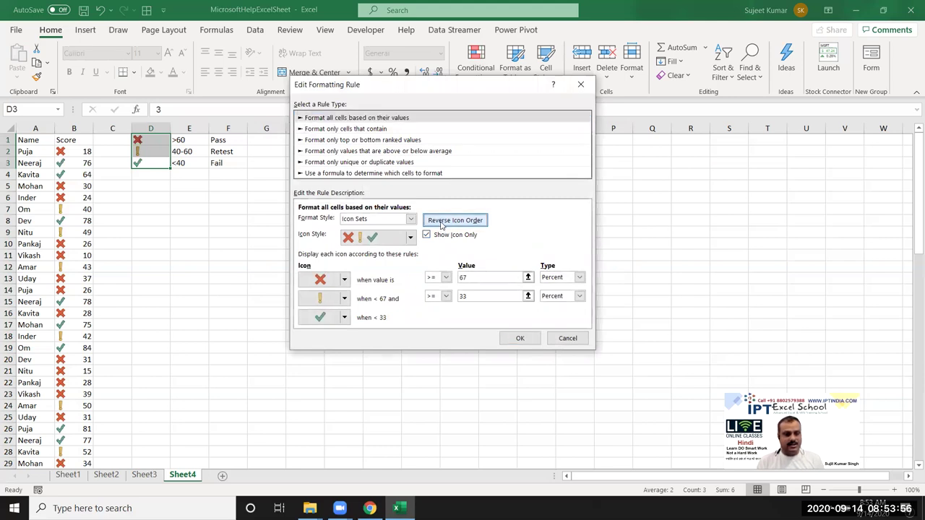
click(520, 338)
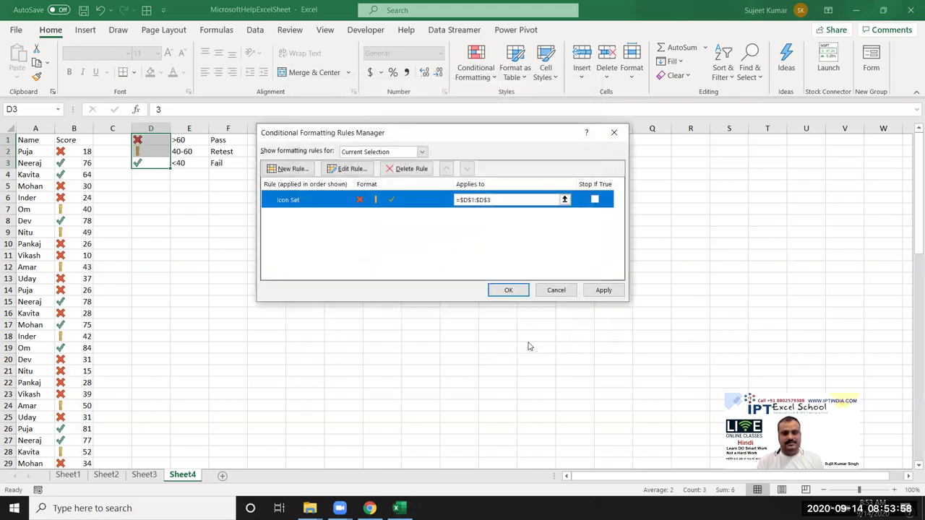
click(608, 295)
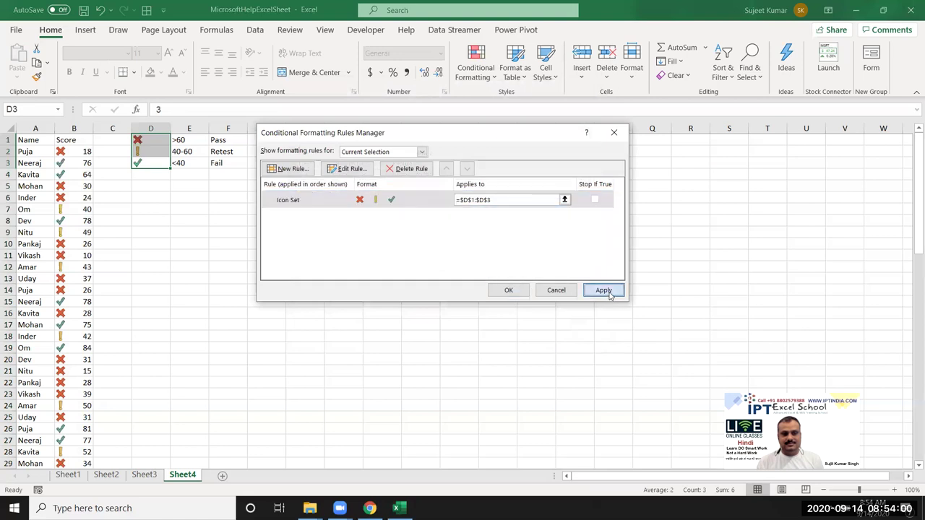
click(553, 290)
click(310, 267)
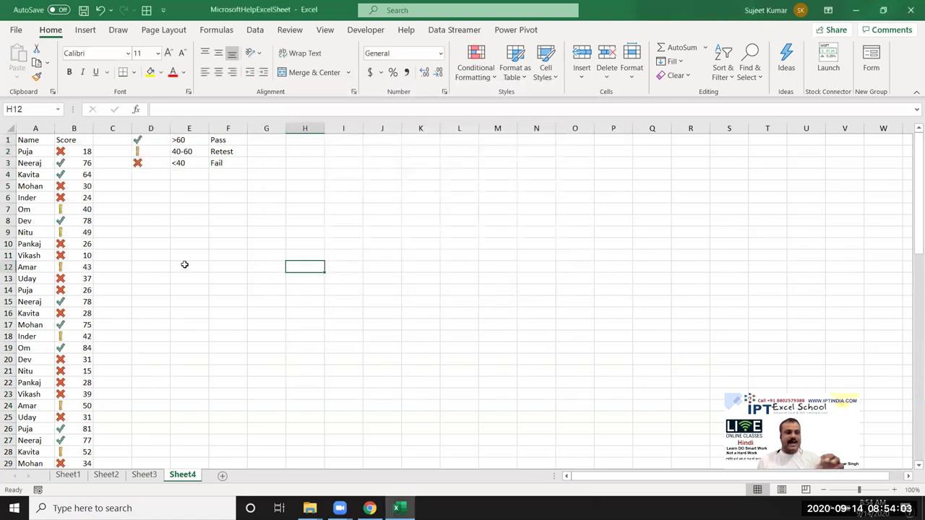
Step: Add a new sheet with a Name header and fill names starting from Puja down to row 24
click(221, 476)
text(Name)
key(Return)
text(Puja)
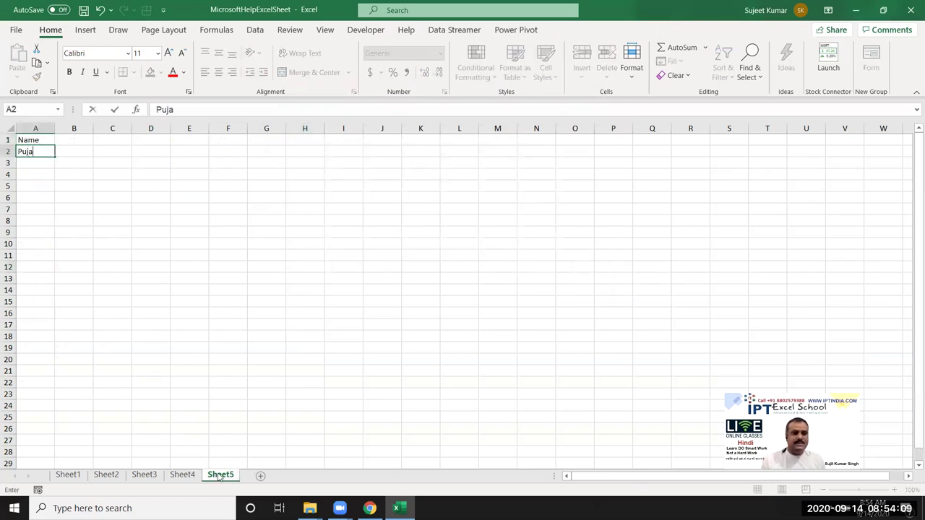
click(61, 221)
click(50, 153)
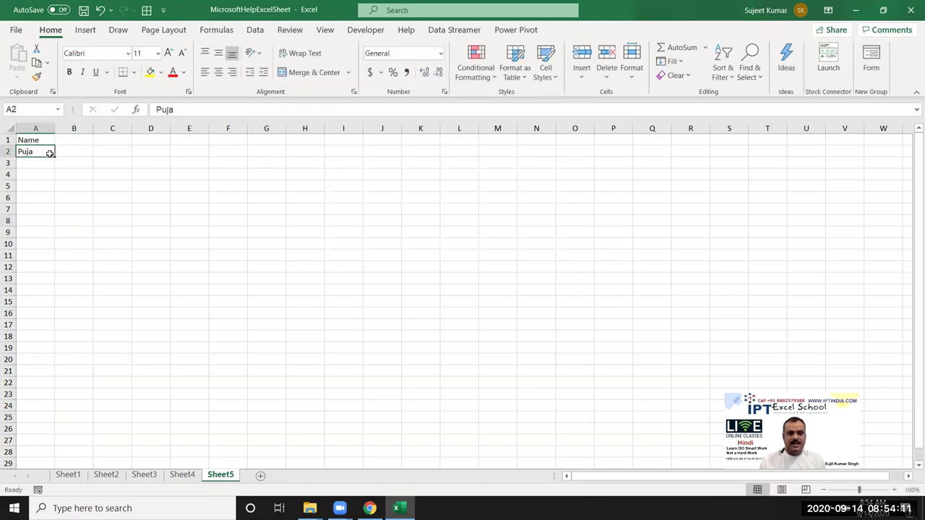
drag(52, 158, 26, 410)
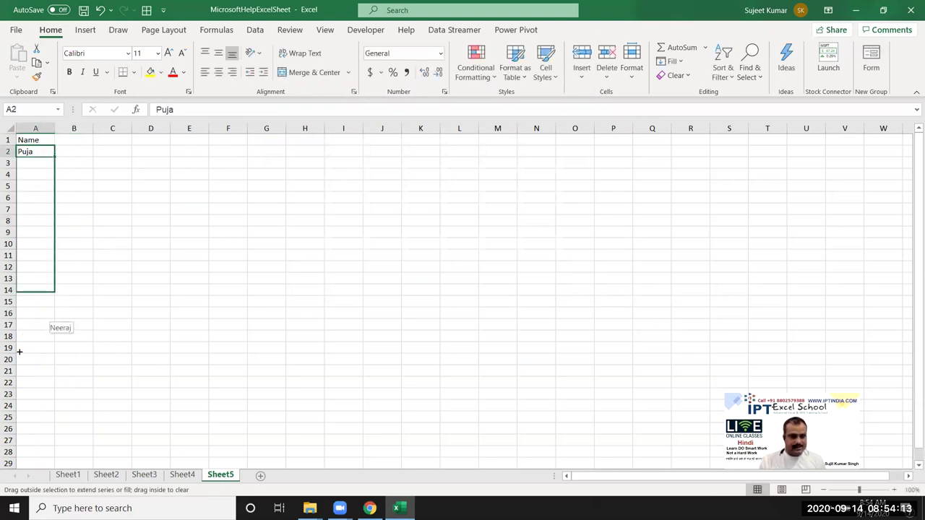
Step: Add a Sales header in B1 and fill =RANDBETWEEN(10,80) down B2:B24
click(75, 140)
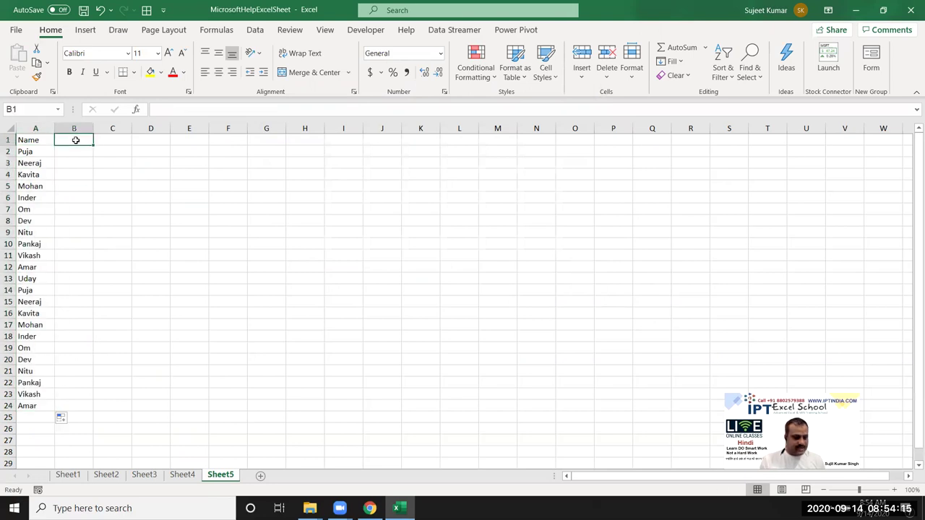
text(SAles)
key(Return)
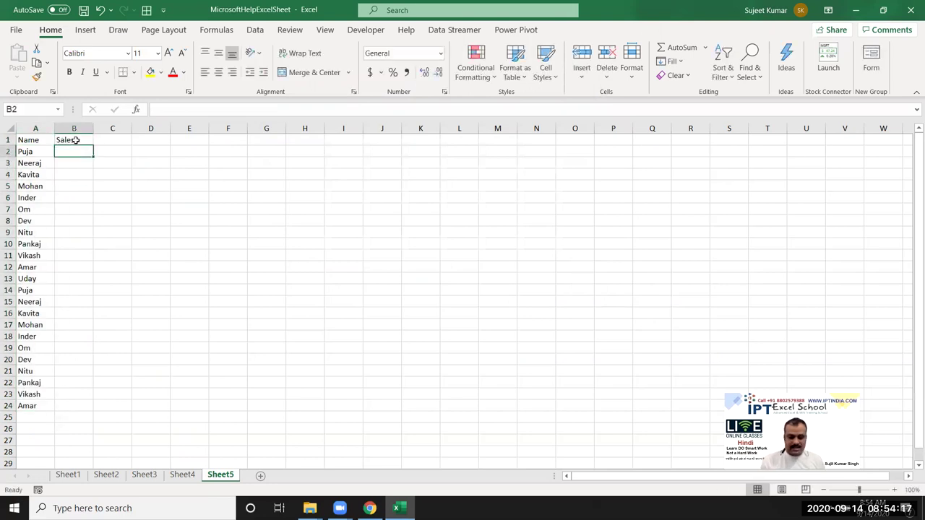
text(=RANDBETWEEN(1)
text(0)
text(,80))
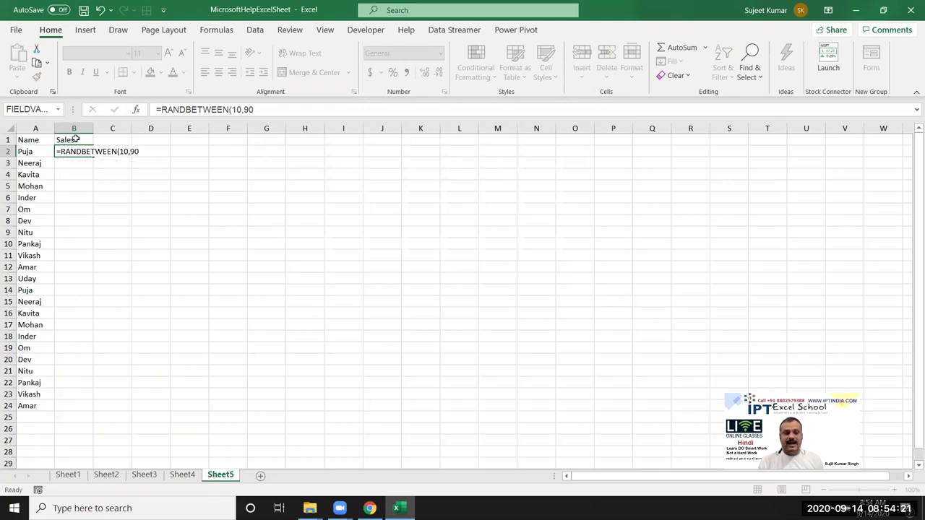
key(Return)
drag(79, 149, 69, 406)
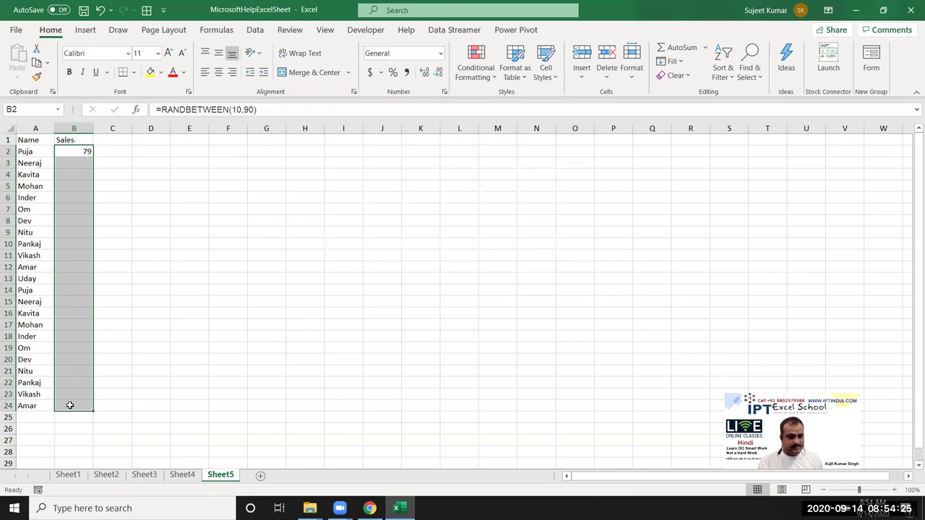
key(ctrl+d)
Step: Paste the Sales formulas back as fixed values and select B2:B24
key(ctrl+c)
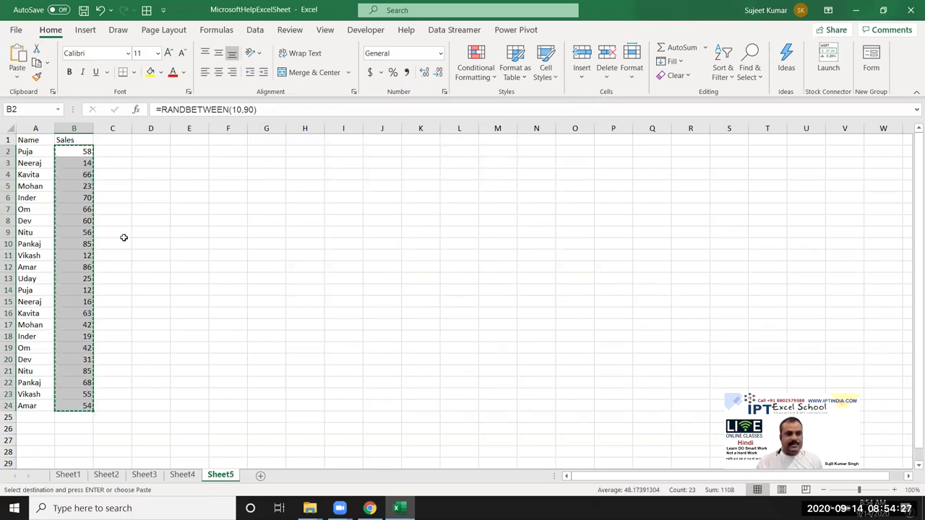
click(16, 75)
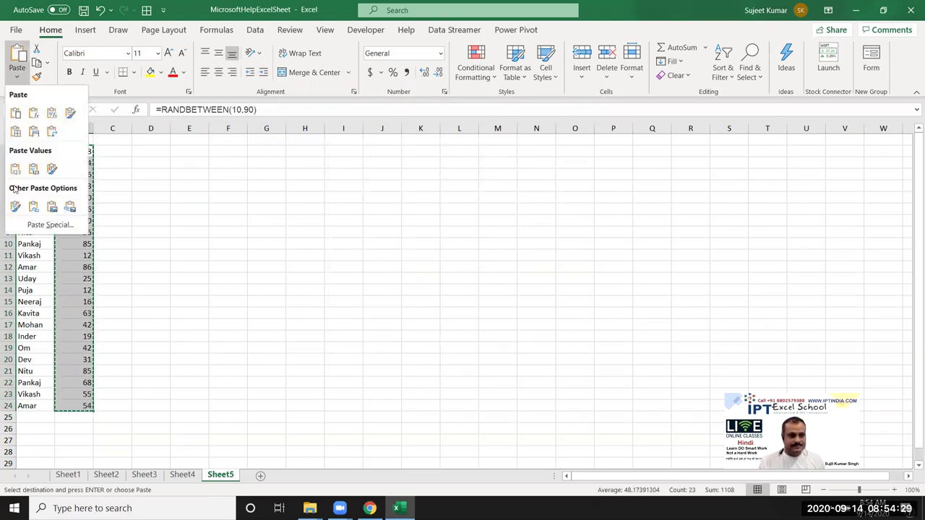
click(15, 168)
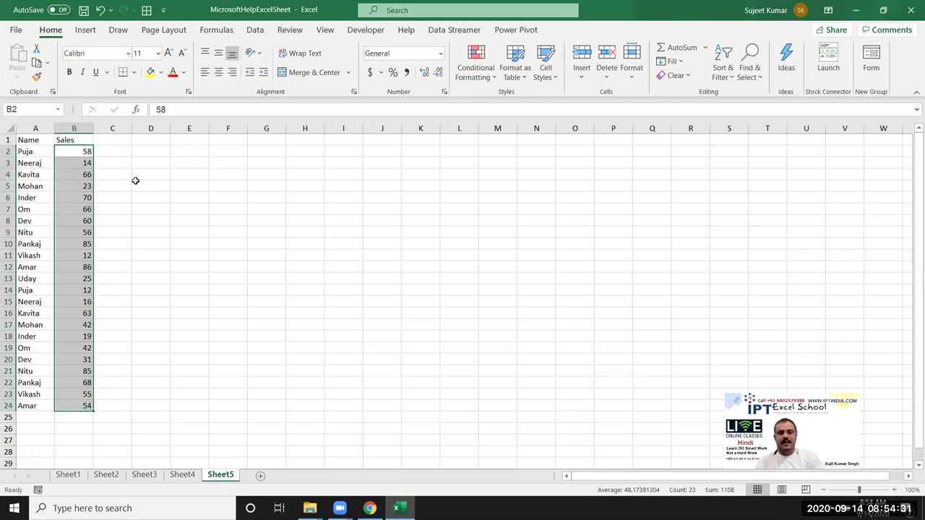
click(121, 155)
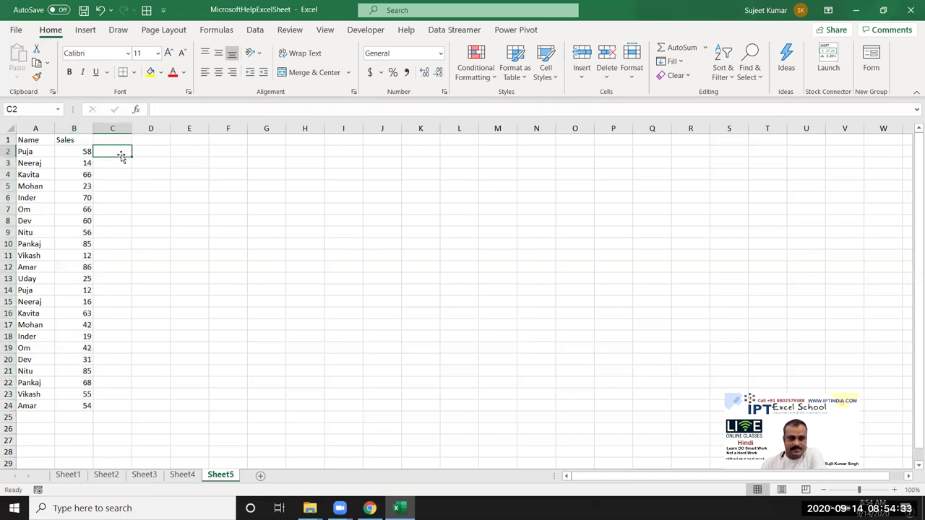
drag(76, 152, 82, 405)
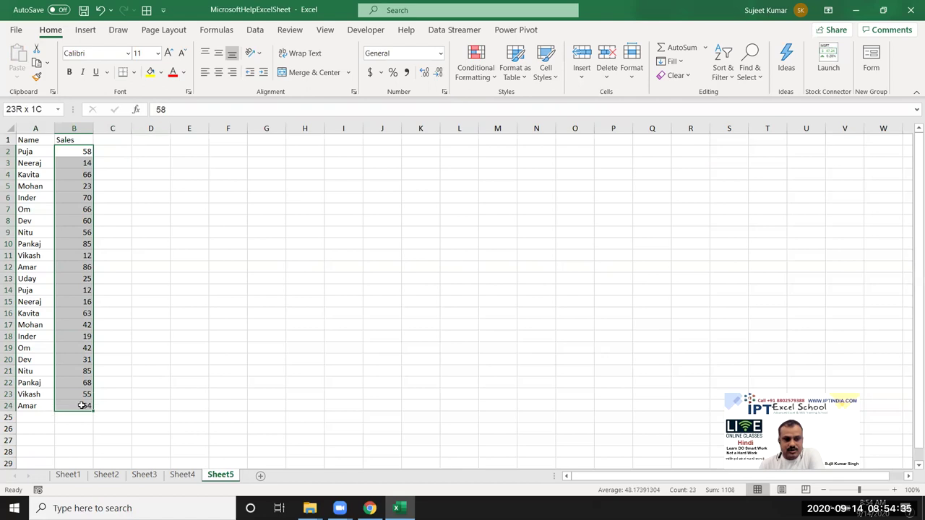
click(476, 68)
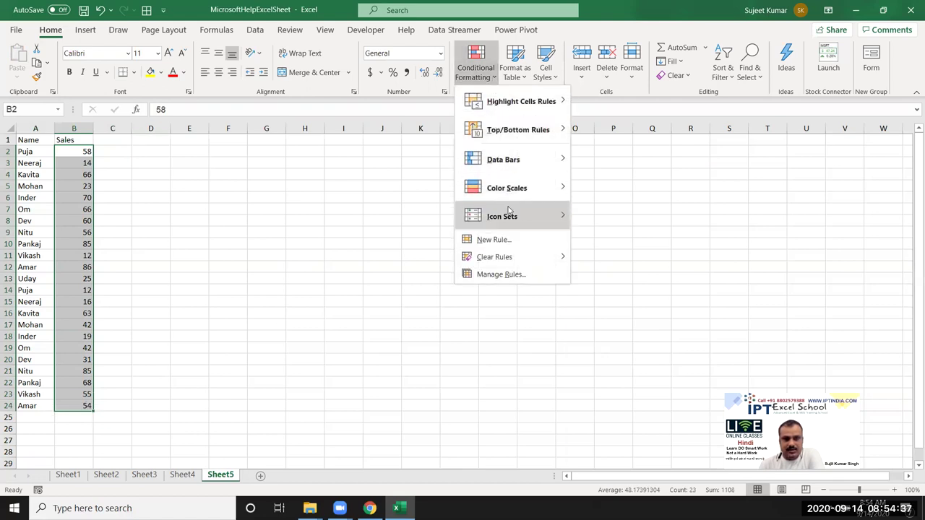
Step: Mirror Sales in column C with =B2 filled to row 24, then add 3 Arrows icons
mouse_move(509, 211)
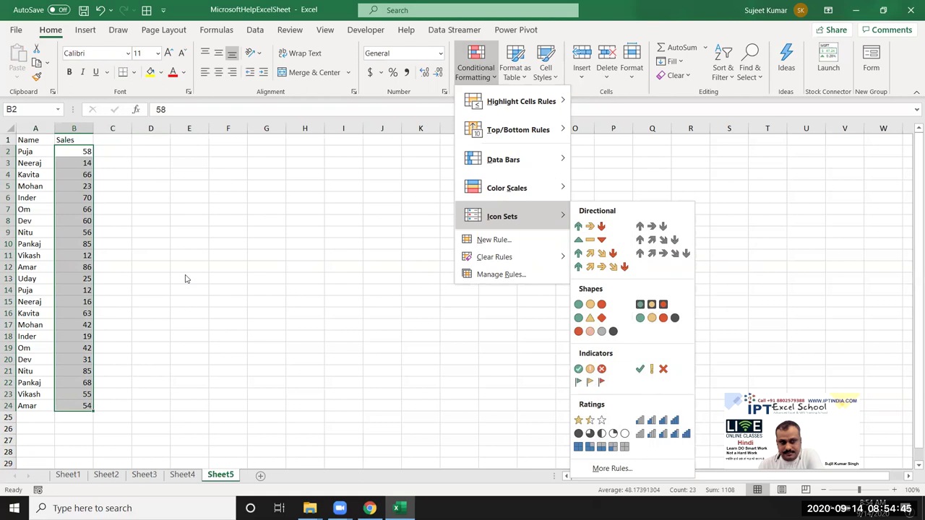
click(120, 154)
click(120, 152)
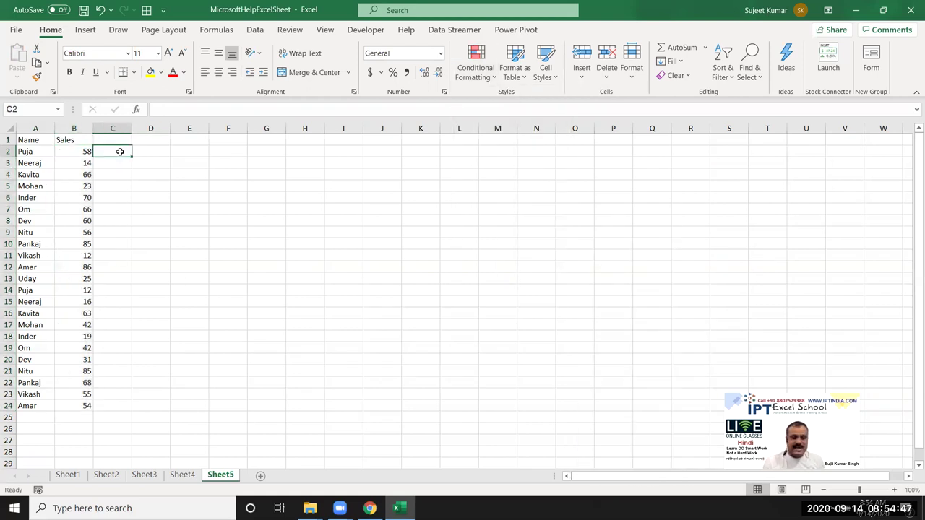
text(=)
key(Left)
key(Return)
click(120, 151)
double_click(130, 158)
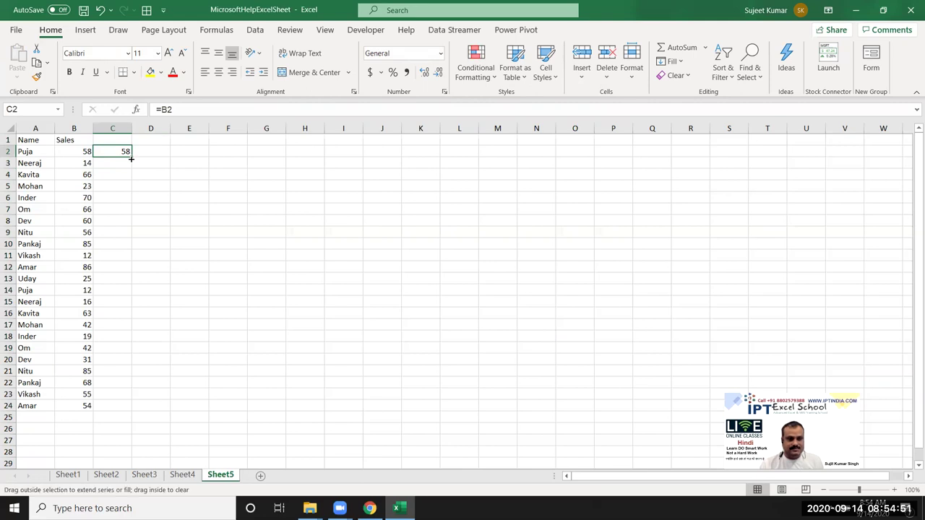
click(474, 81)
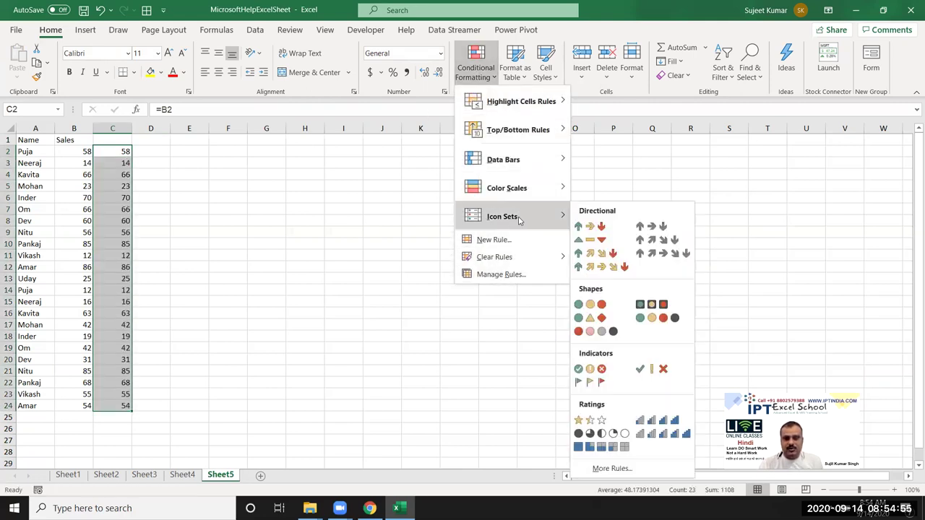
click(590, 226)
Step: Set column C's arrow Icon Set rule to show icons only
click(469, 72)
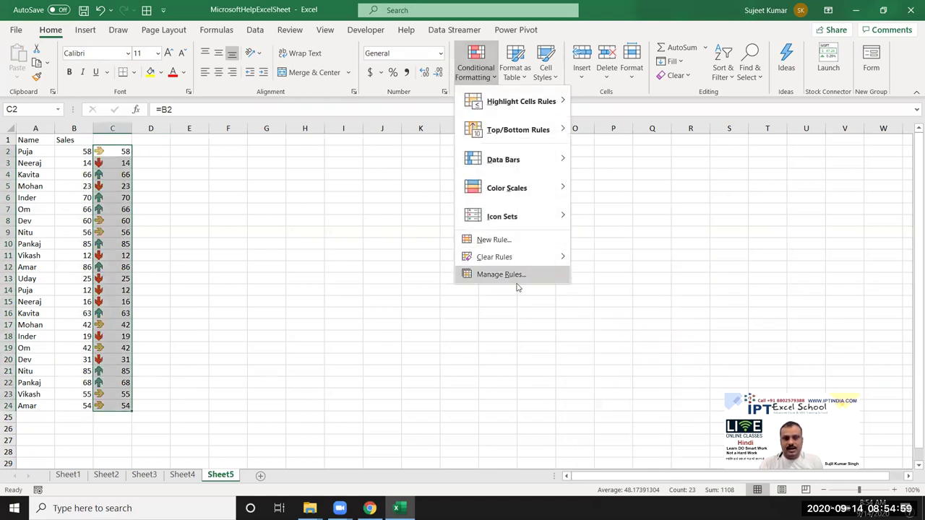
click(517, 279)
double_click(390, 202)
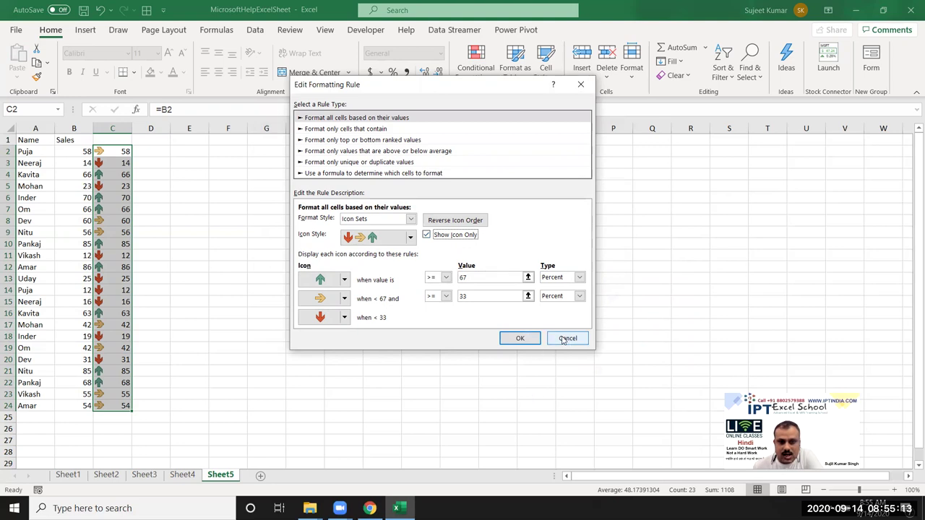
click(530, 339)
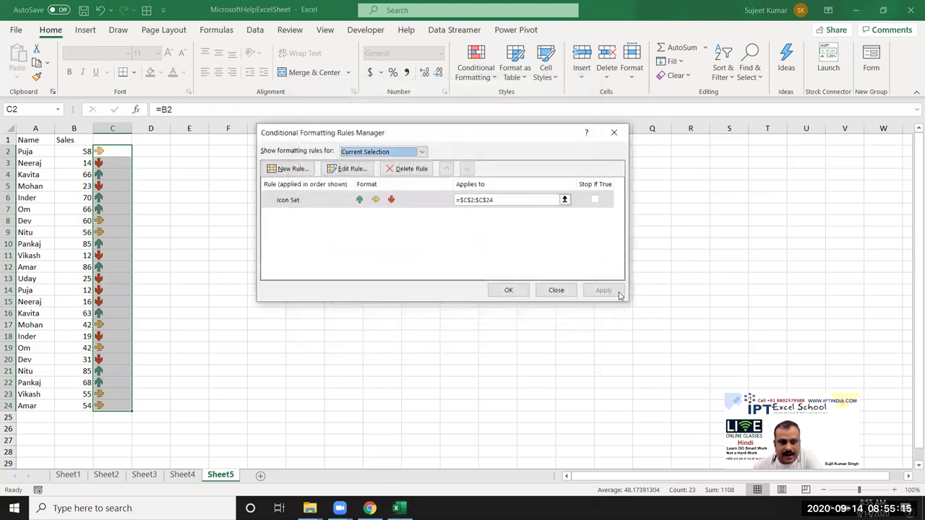
click(510, 289)
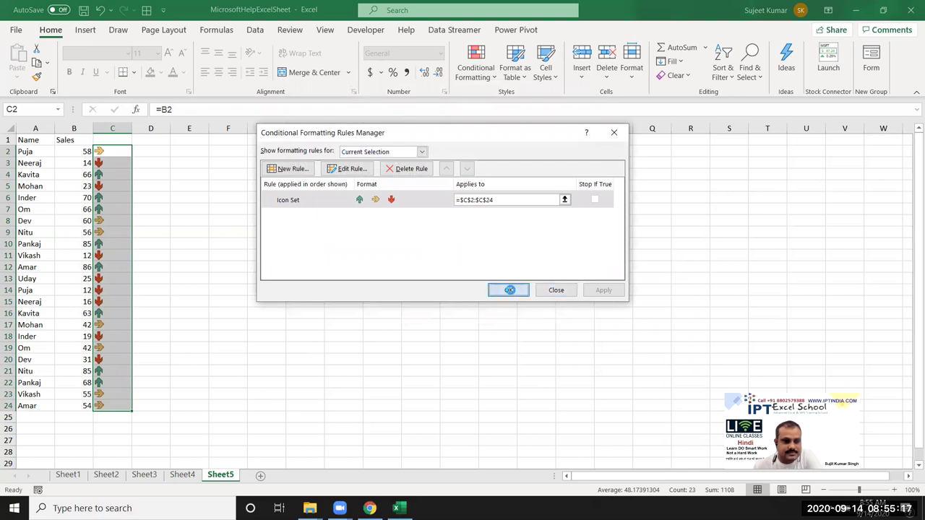
Step: Select the Sales values in B2:B24
click(235, 311)
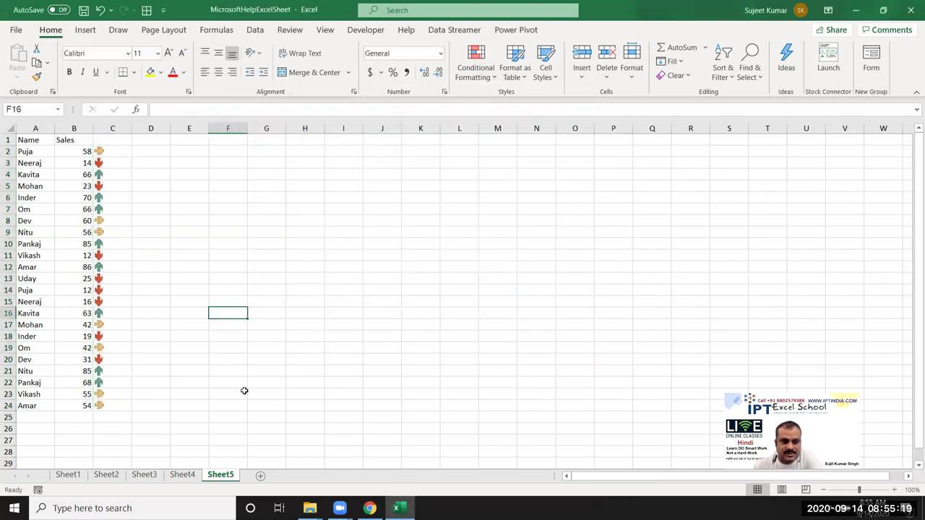
click(77, 153)
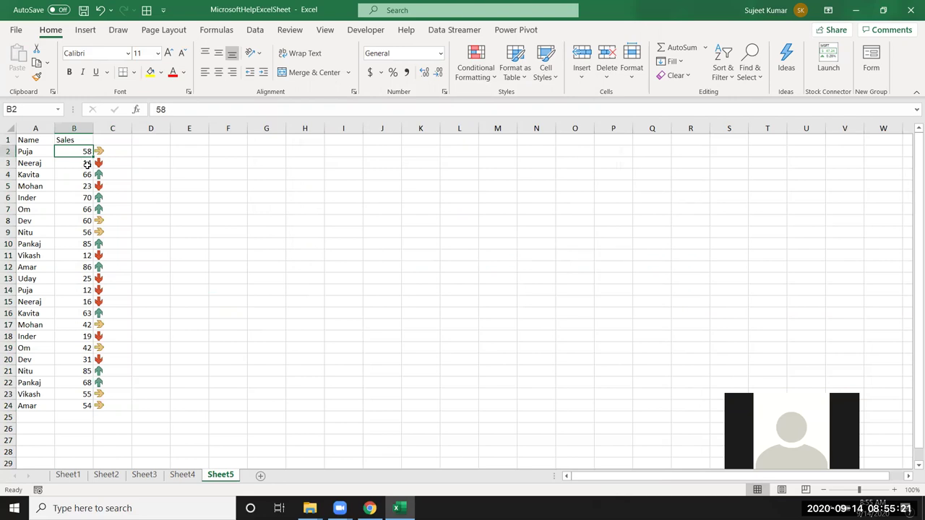
drag(112, 151, 112, 404)
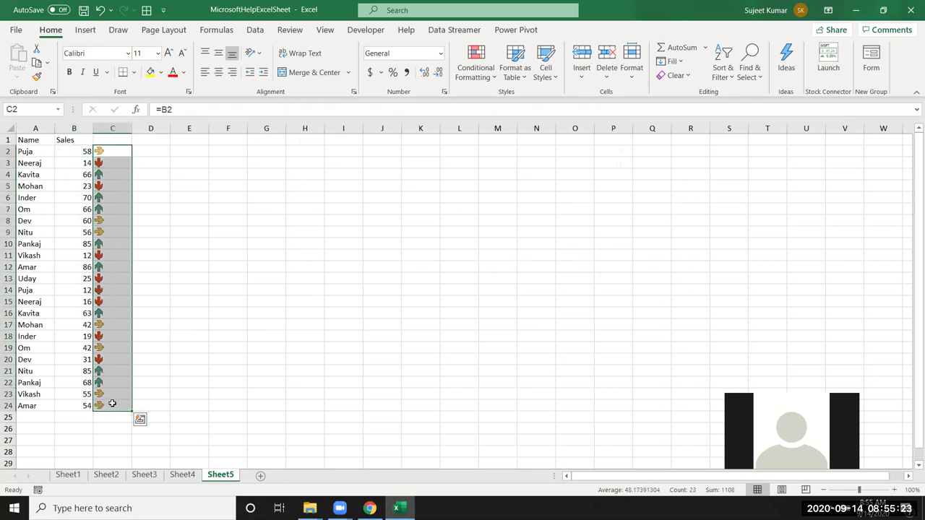
drag(72, 151, 74, 406)
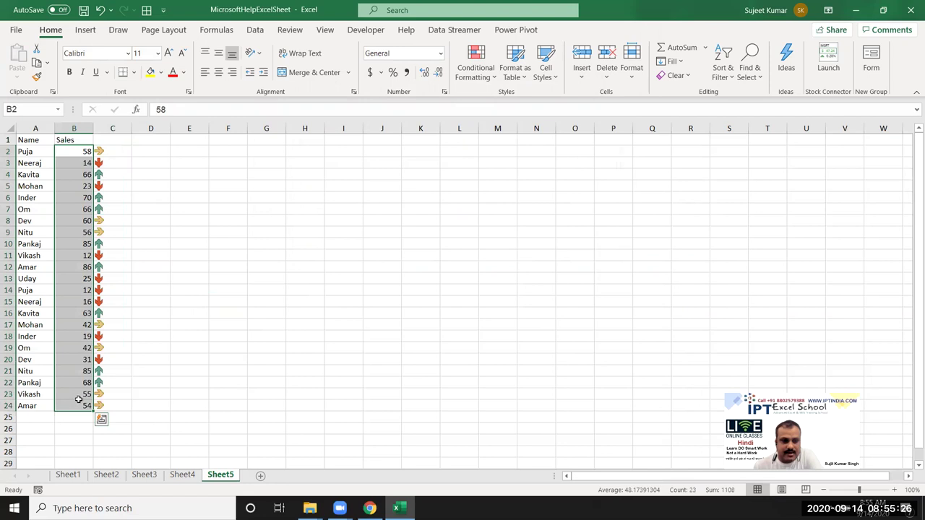
Step: Add Blue Gradient Fill data bars to the Sales values in B2:B24
click(477, 68)
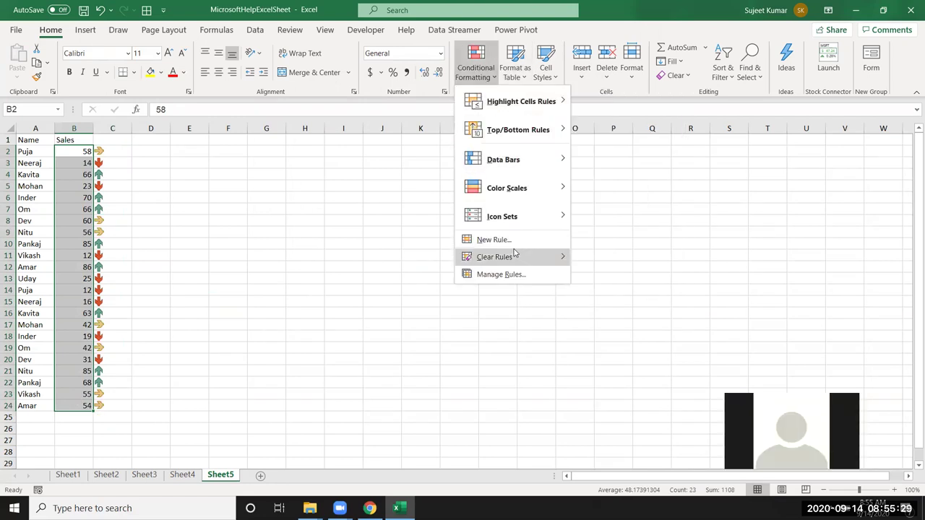
mouse_move(556, 228)
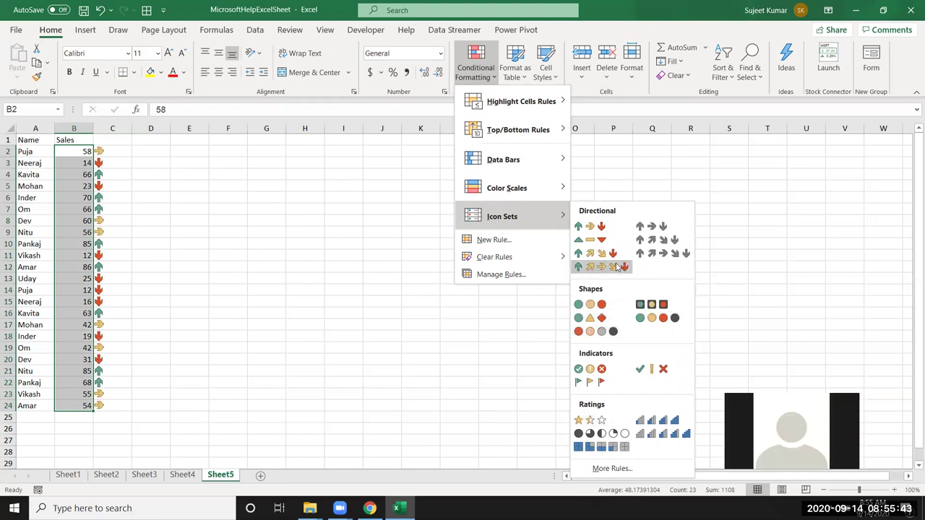
mouse_move(537, 159)
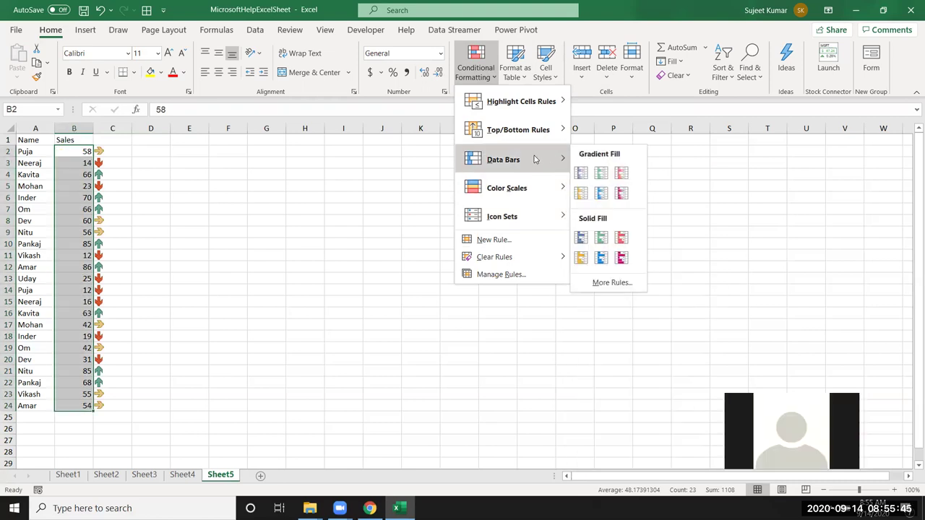
click(581, 173)
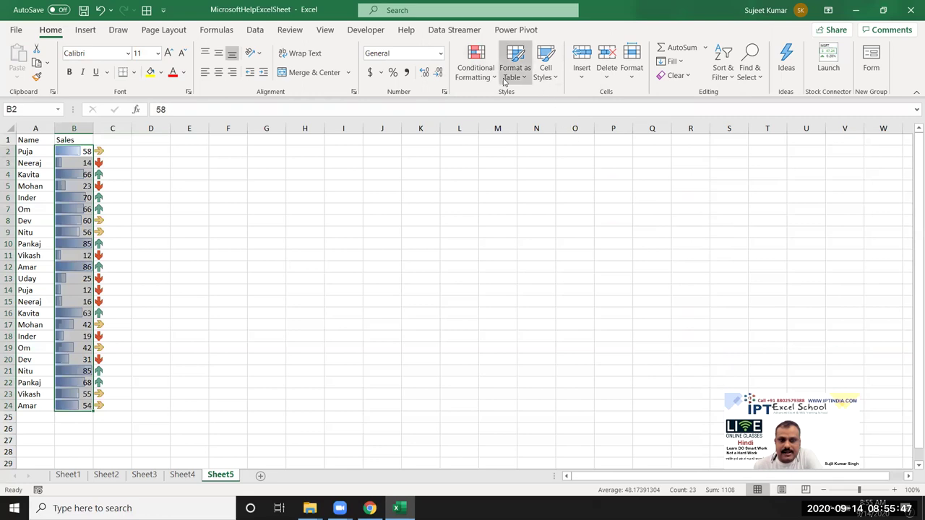
Step: Review the Data Bar rule's fill and border settings, then cancel to keep numbers visible
click(475, 65)
click(506, 279)
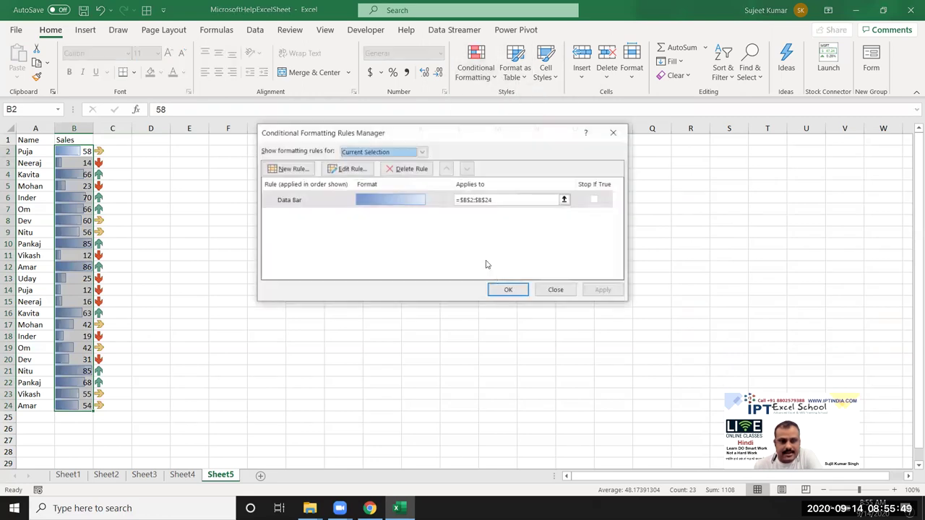
click(439, 205)
double_click(439, 204)
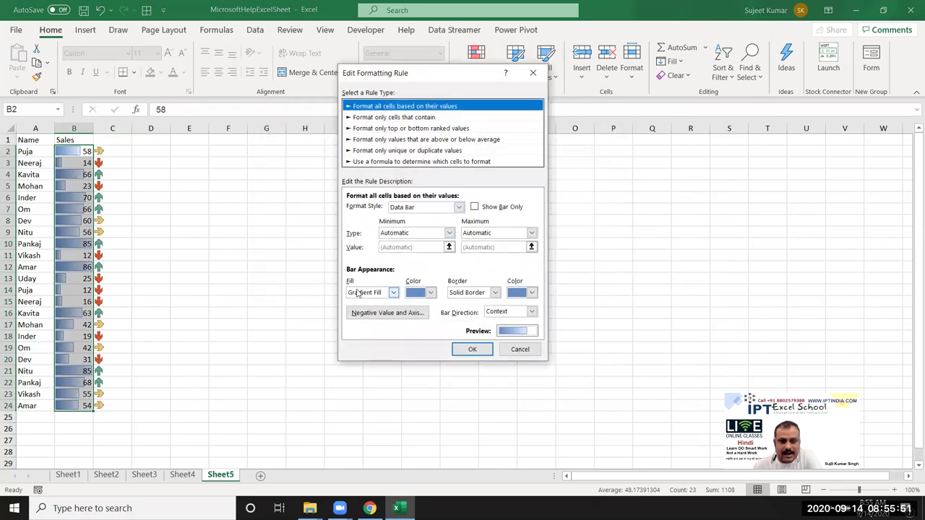
click(426, 296)
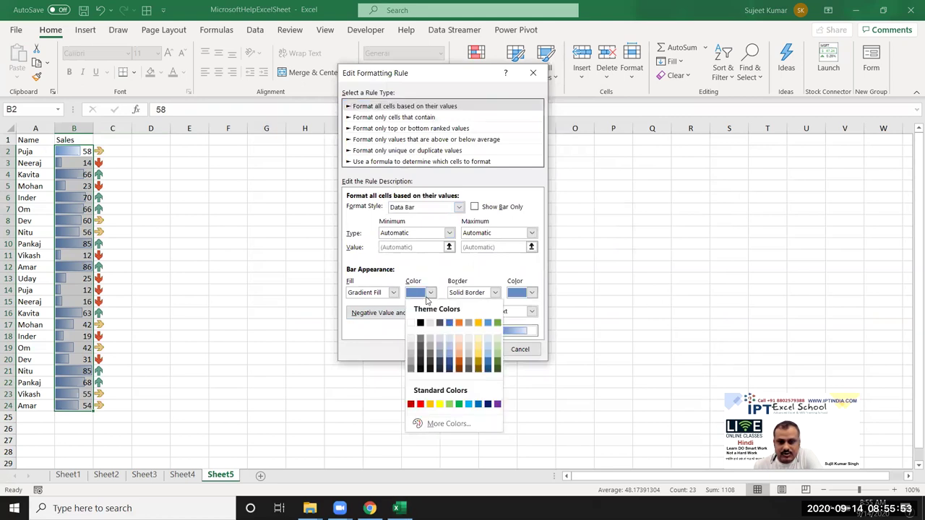
click(427, 298)
click(530, 293)
click(531, 293)
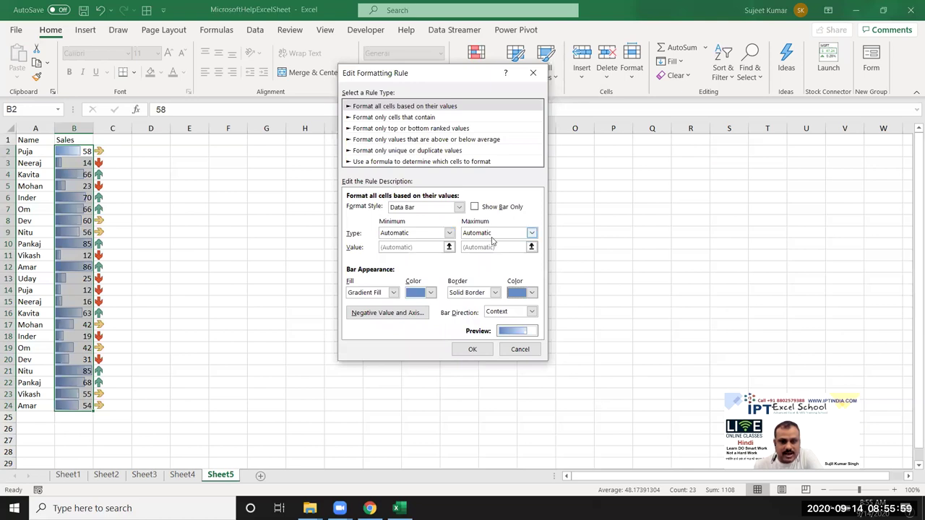
click(494, 208)
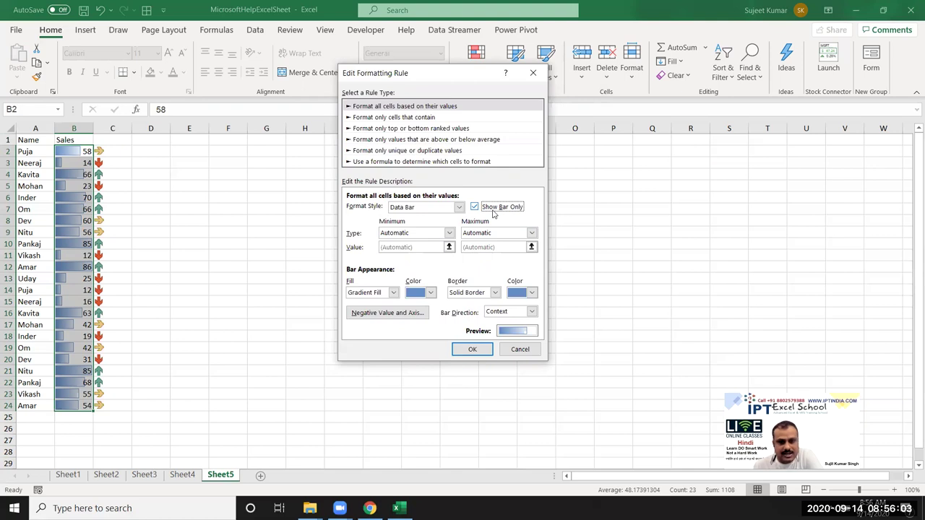
click(515, 351)
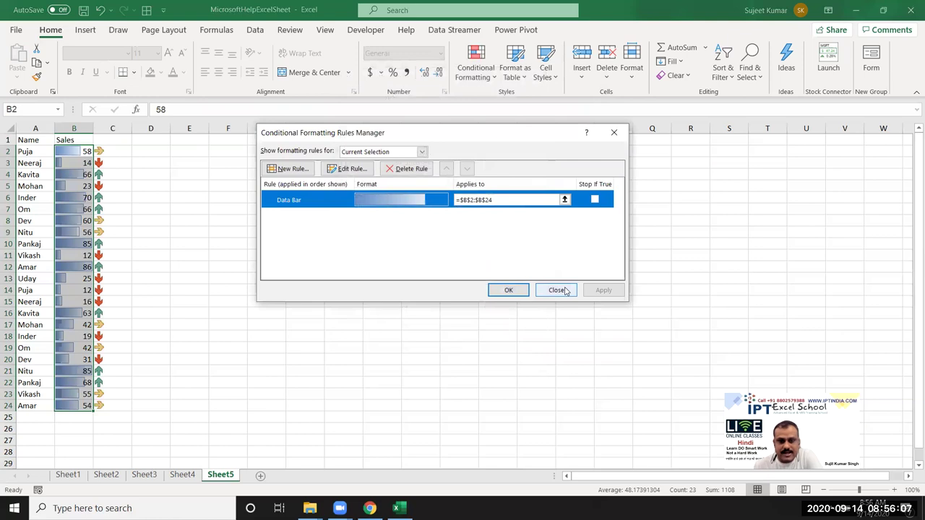
click(556, 289)
Step: Preview icon sets without applying any, then switch to the Sheet1 portfolio table
click(479, 77)
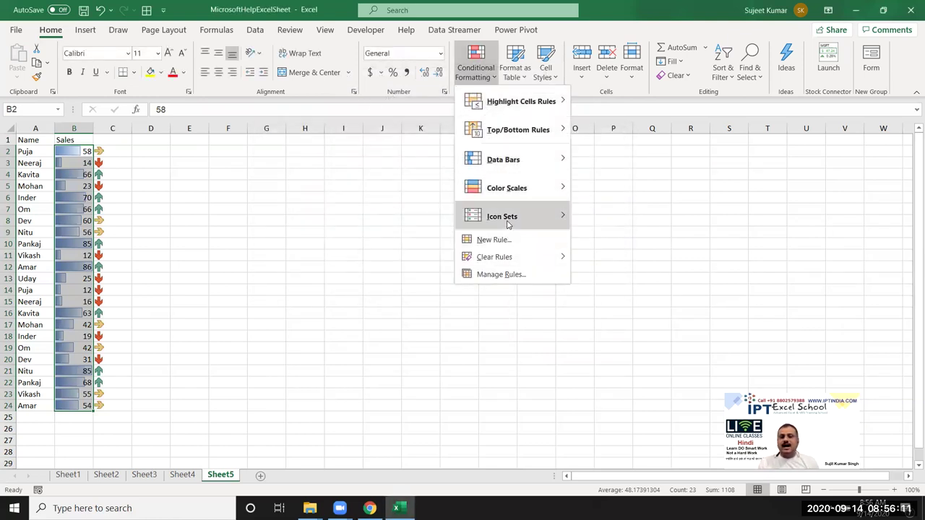
mouse_move(506, 217)
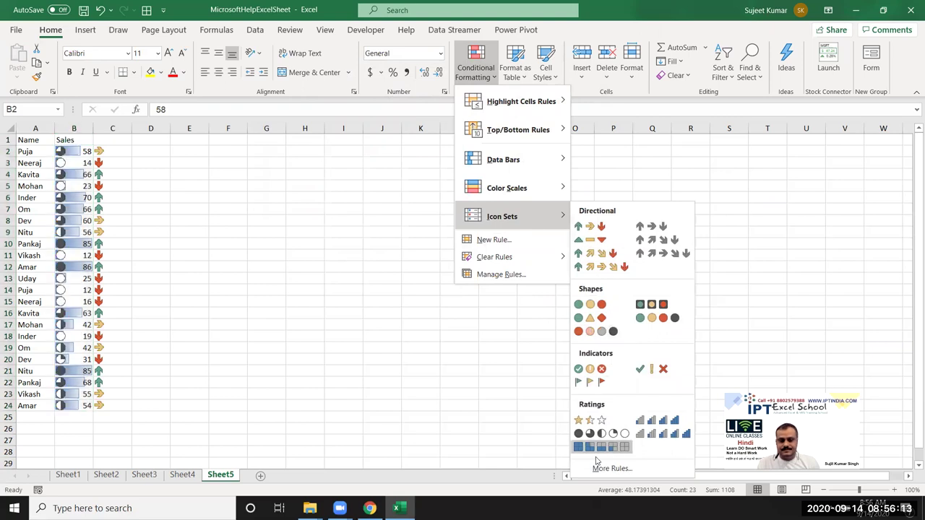
click(270, 348)
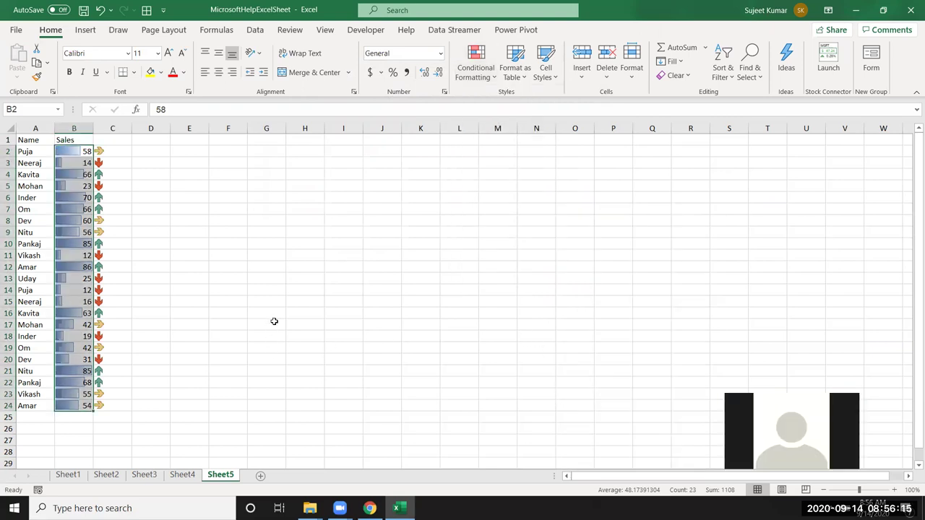
click(255, 268)
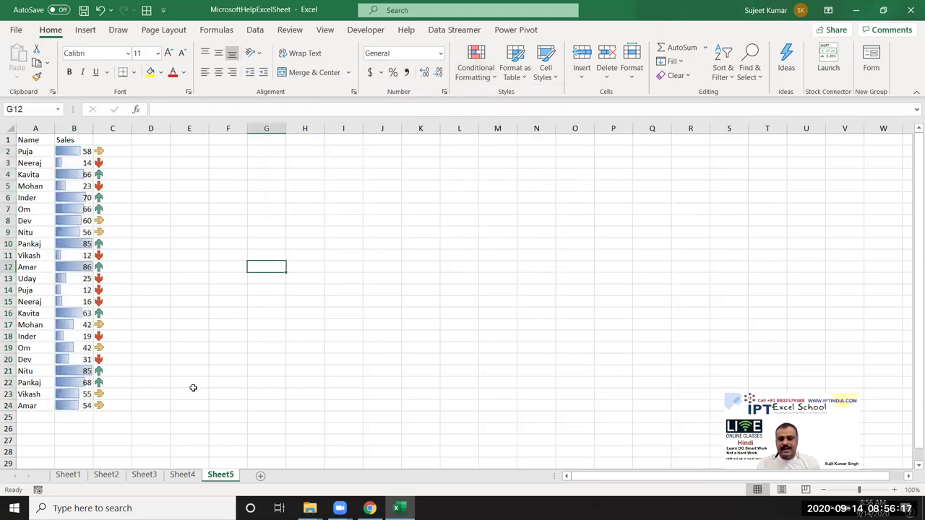
click(77, 480)
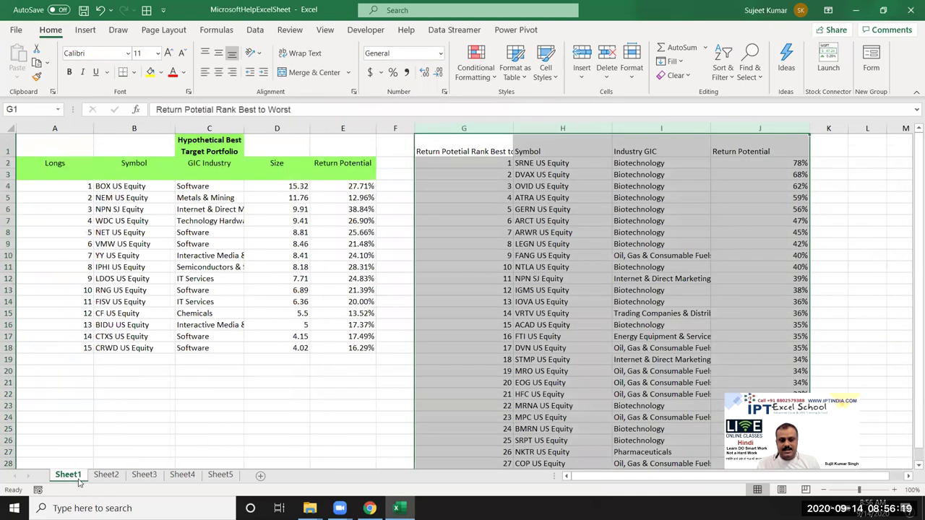
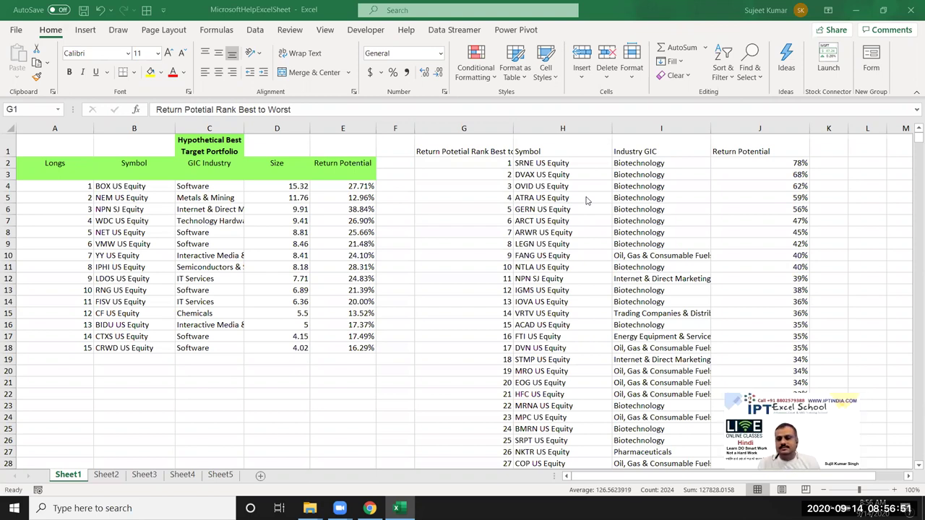
Step: Leave the ranked return table and move to Sheet4 by way of Sheet2 and Sheet3
key(ctrl+a)
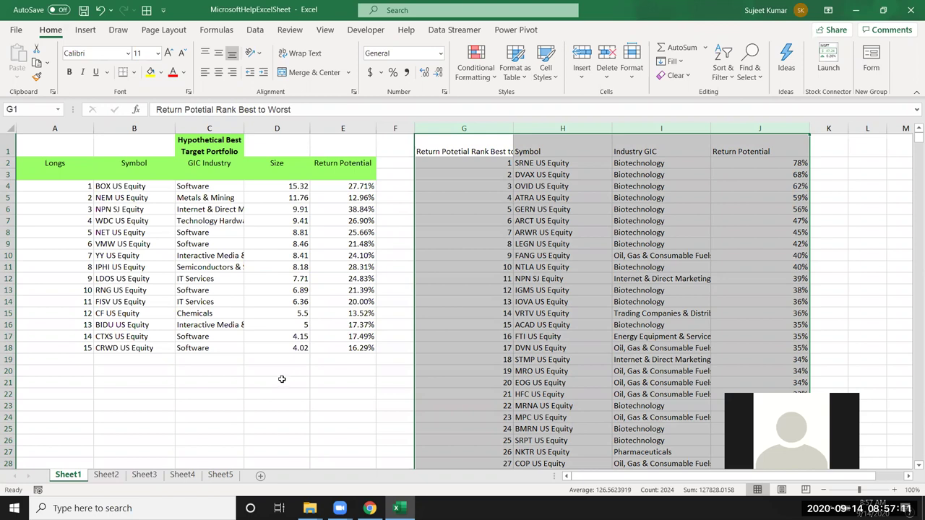
click(106, 476)
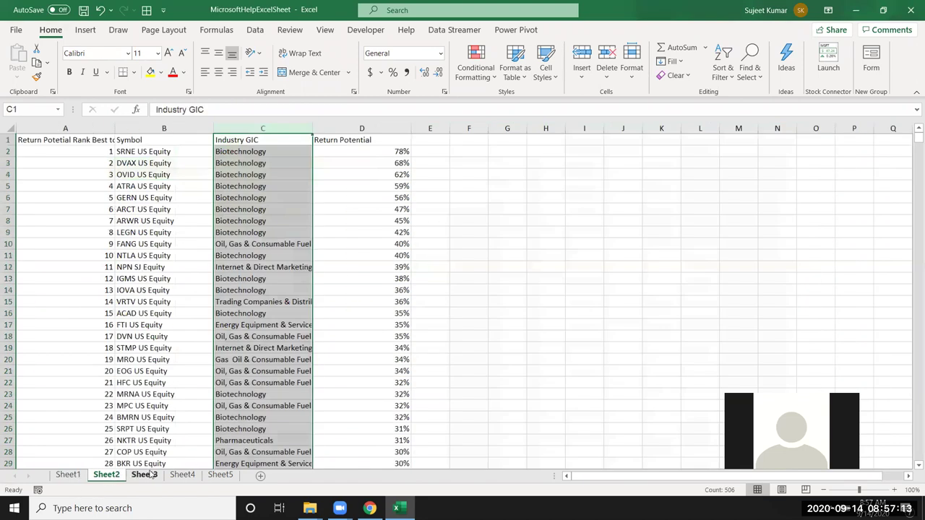
click(150, 474)
click(186, 476)
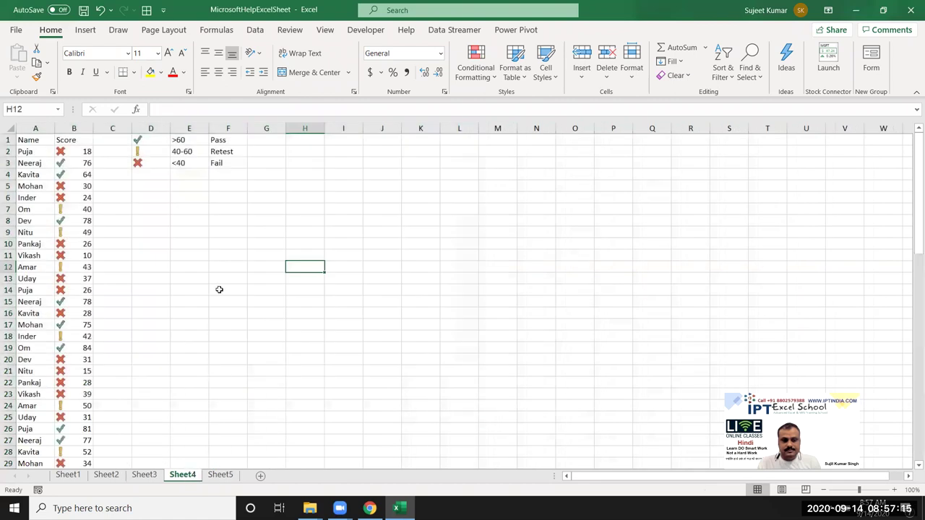
click(142, 139)
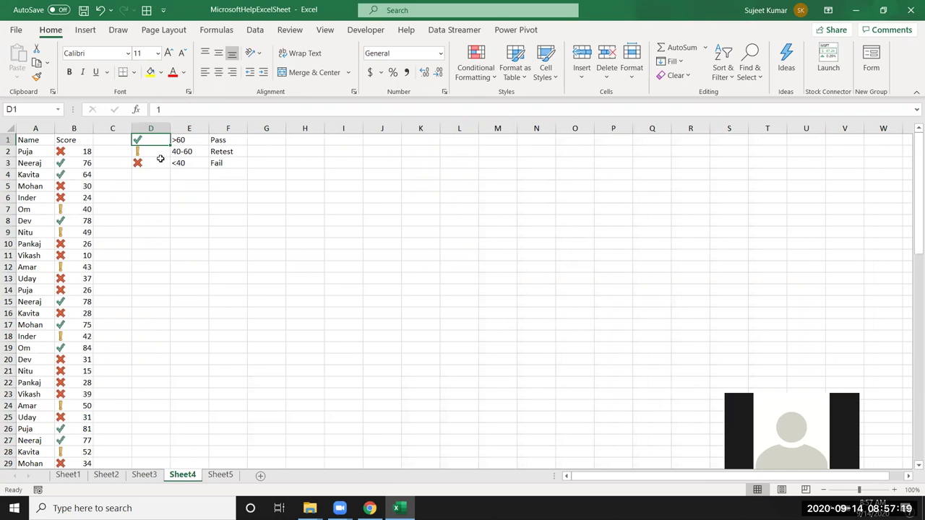
Step: Enter the numbers 1, 2 and 3 in cells G1 to G3 on Sheet4
click(275, 140)
text(1)
key(Return)
text(2)
key(Return)
text(3)
click(339, 219)
Step: Preview Icon Sets conditional formatting on G1:G3 without applying it, then view Sheet5
drag(267, 139, 271, 161)
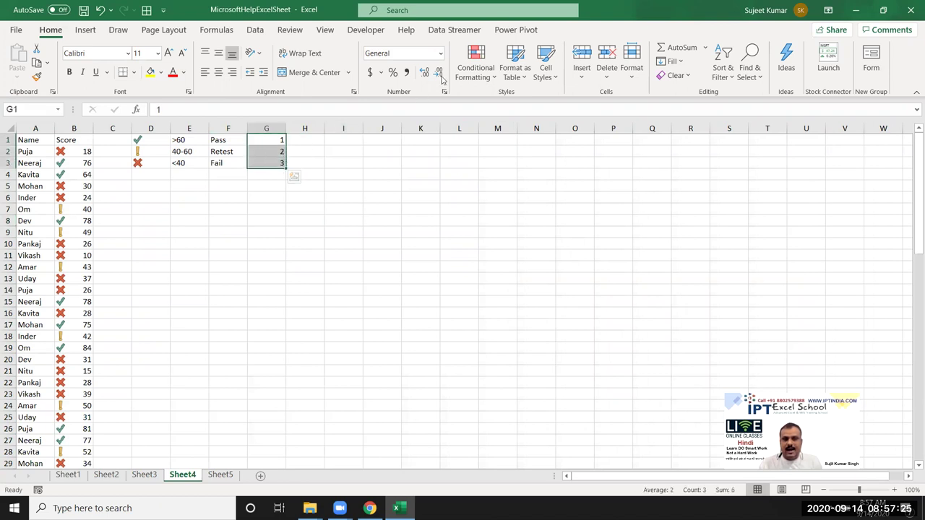
click(475, 69)
mouse_move(506, 216)
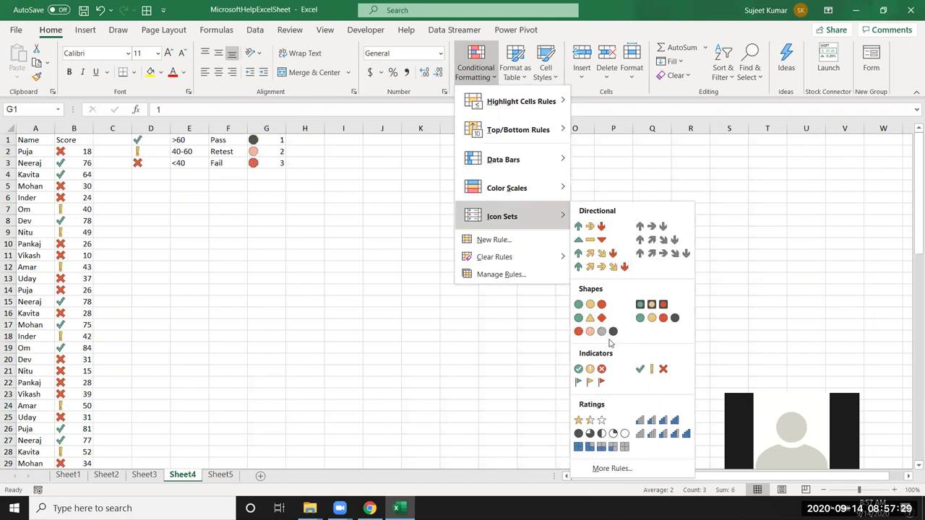
click(180, 265)
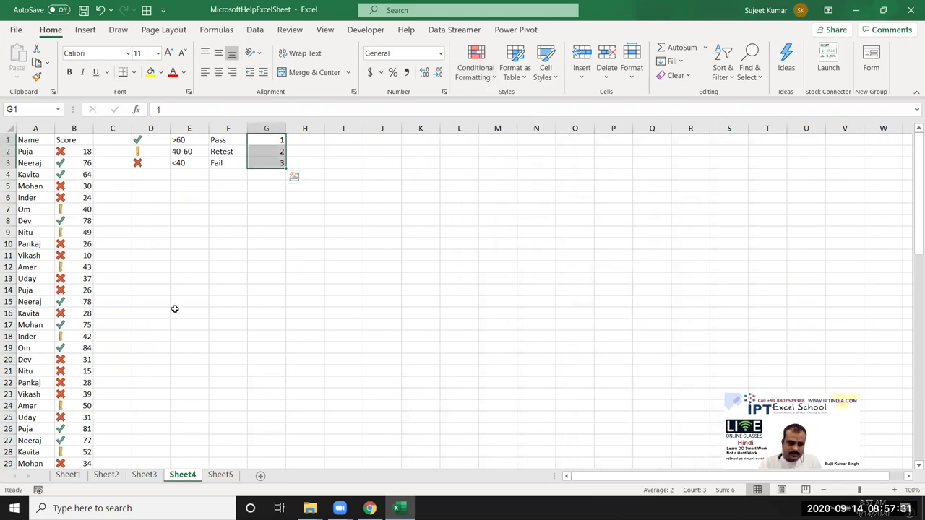
click(222, 478)
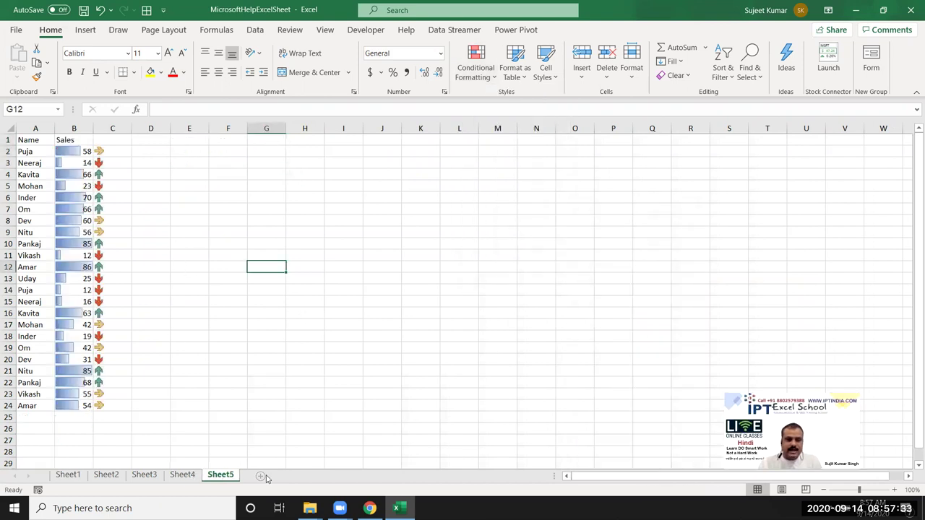
Step: On Sheet2, inspect D3 and A2 and preview Conditional Formatting without adding a rule
click(108, 474)
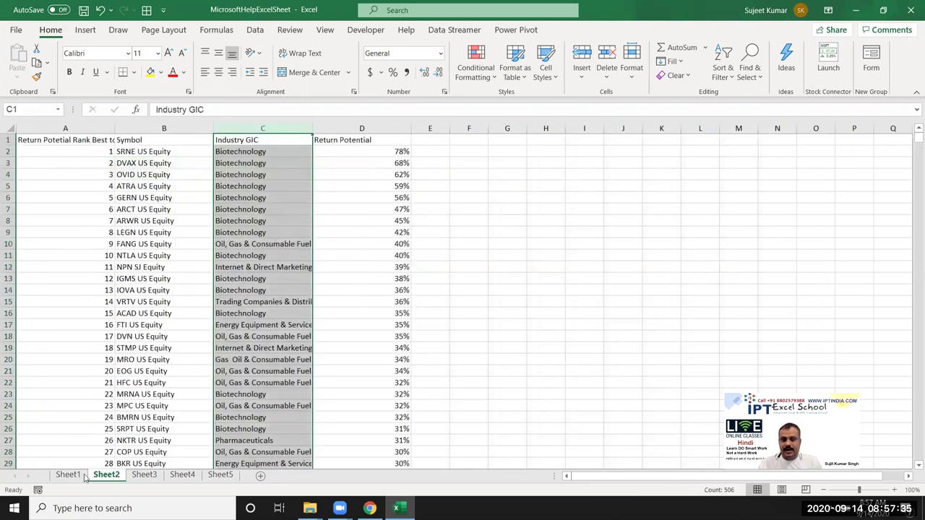
click(346, 166)
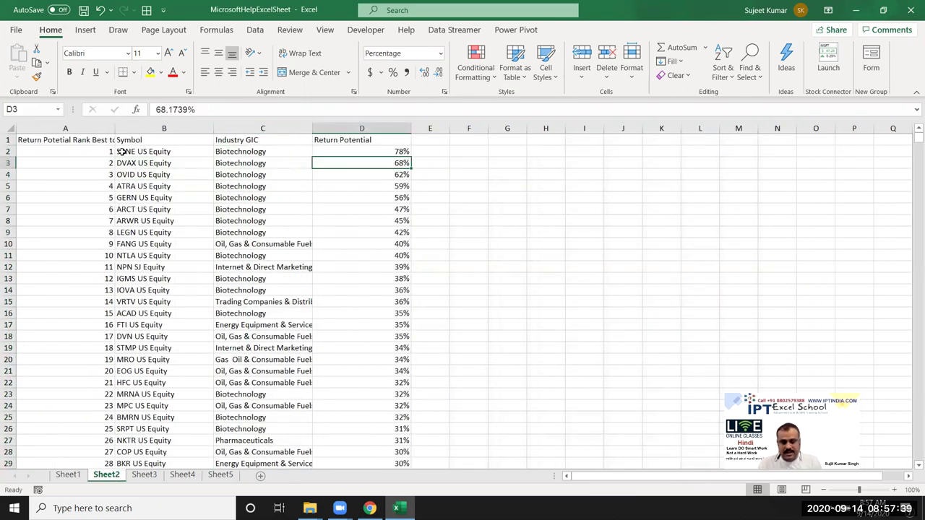
click(87, 150)
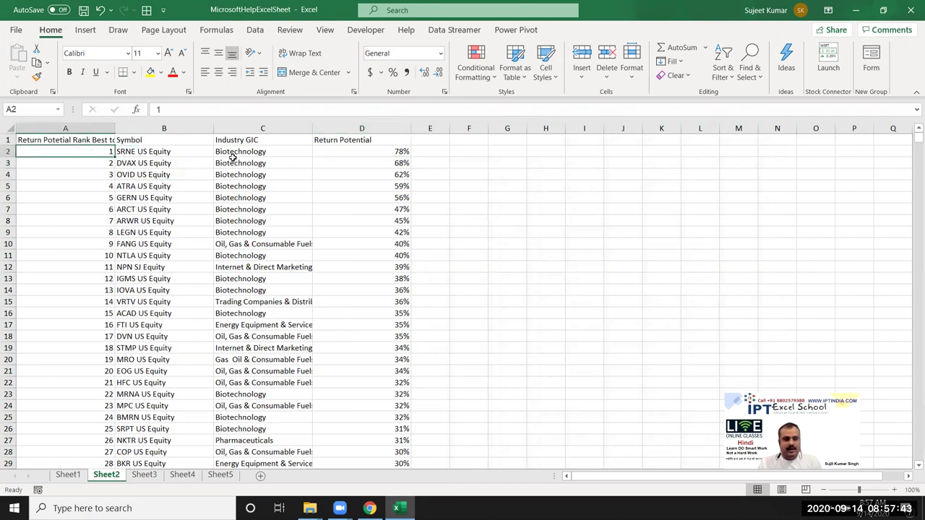
click(471, 79)
mouse_move(492, 105)
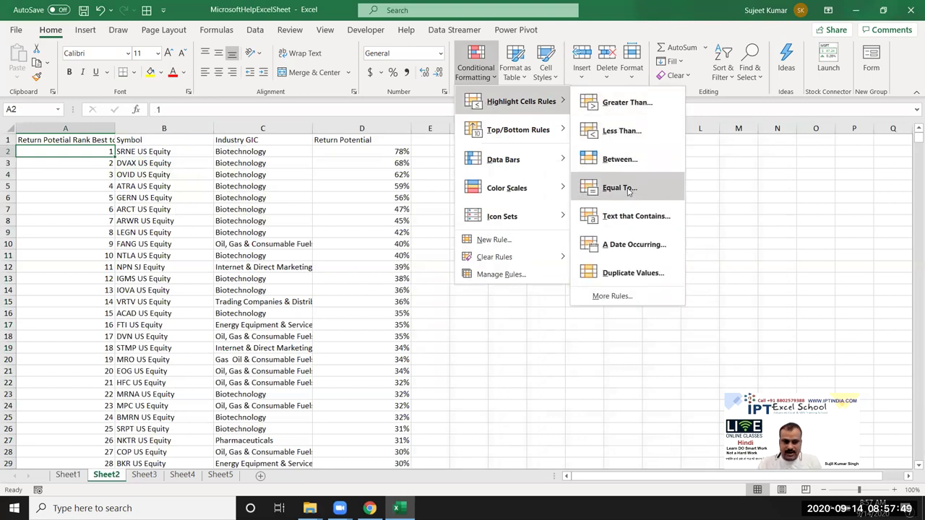
click(181, 480)
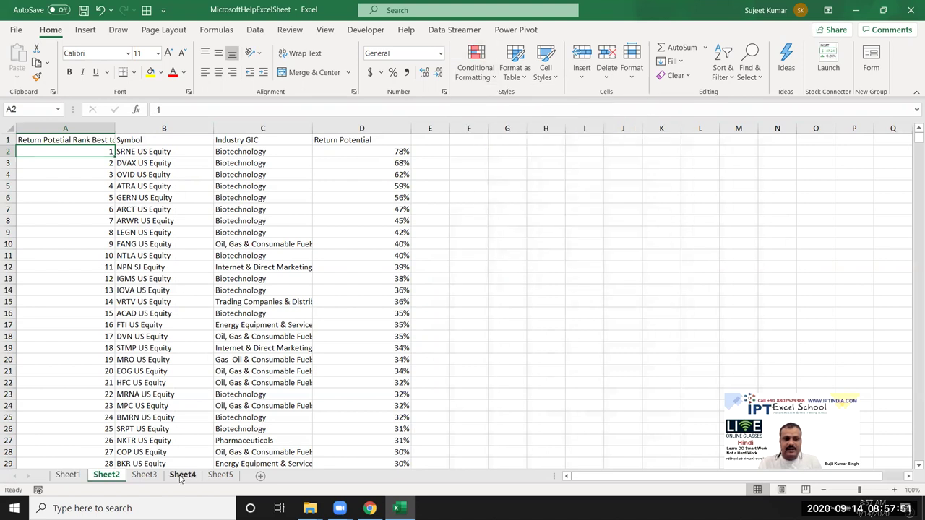
Step: Select scores B3:B7 on Sheet4, then return to Sheet2's Biotechnology entry in C2
click(182, 479)
drag(82, 166, 85, 215)
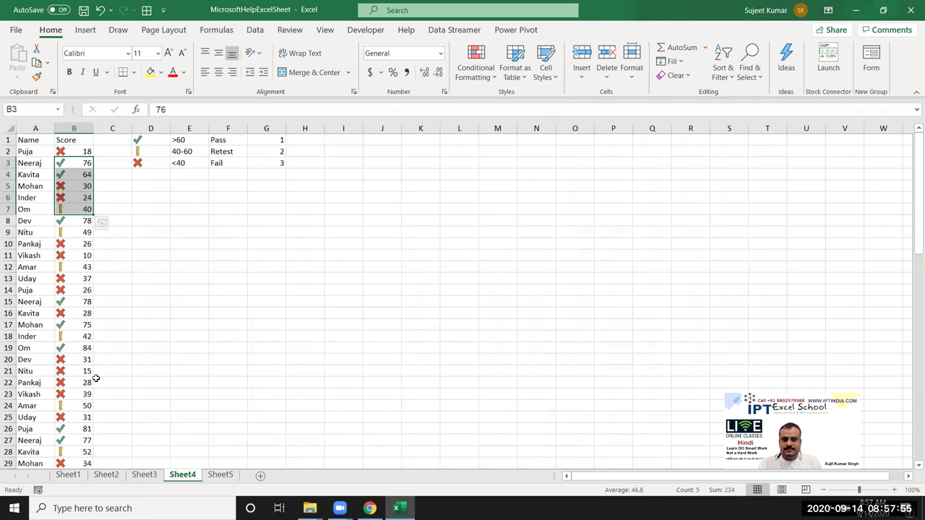
click(138, 477)
click(106, 475)
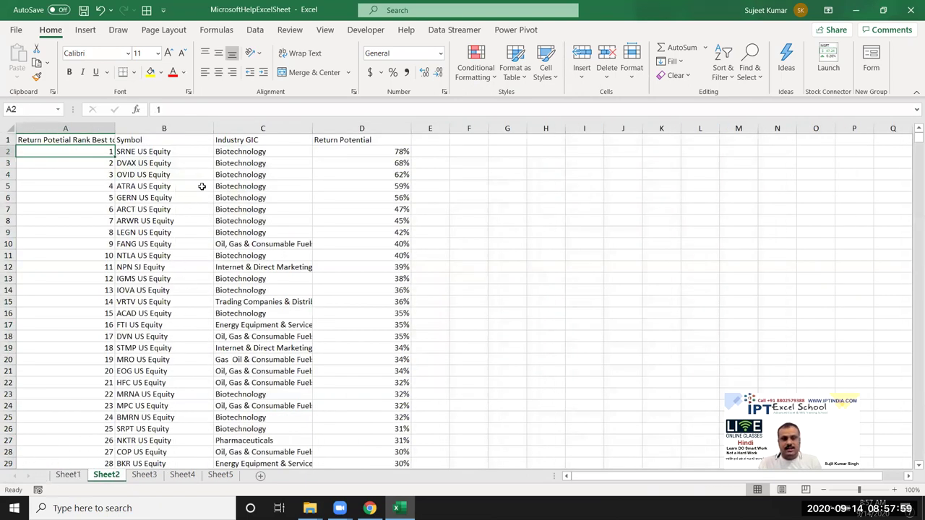
click(235, 152)
drag(235, 152, 236, 164)
Step: Check the Software entry in C40, then select A2 and open Conditional Formatting
scroll(249, 441, down, 7)
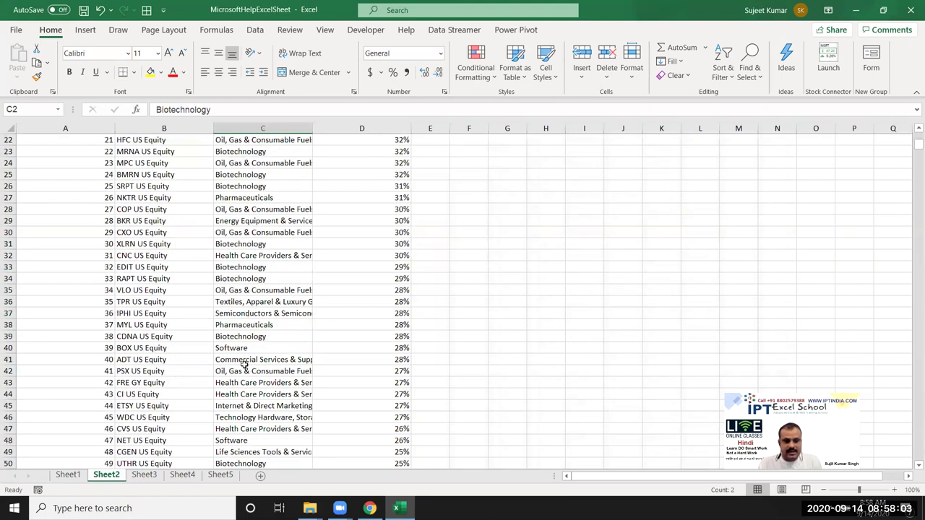
double_click(240, 348)
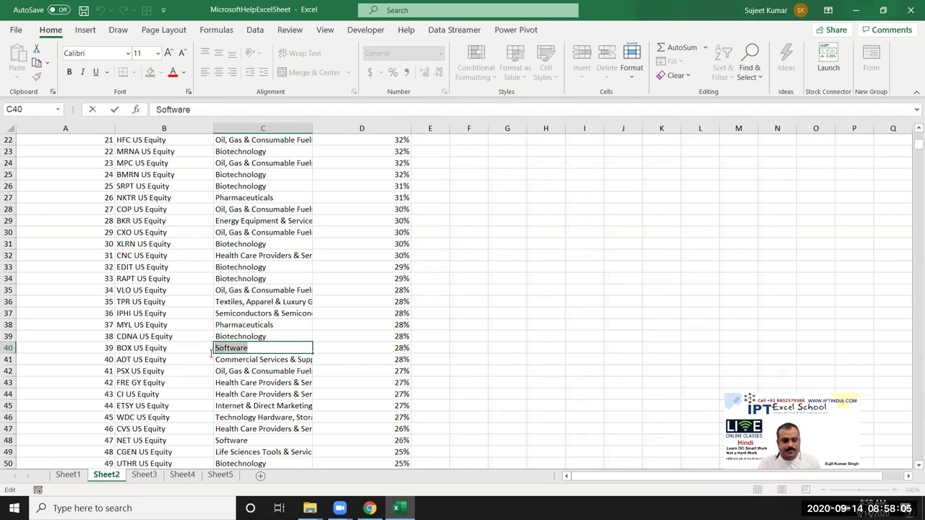
key(Escape)
scroll(198, 313, up, 3)
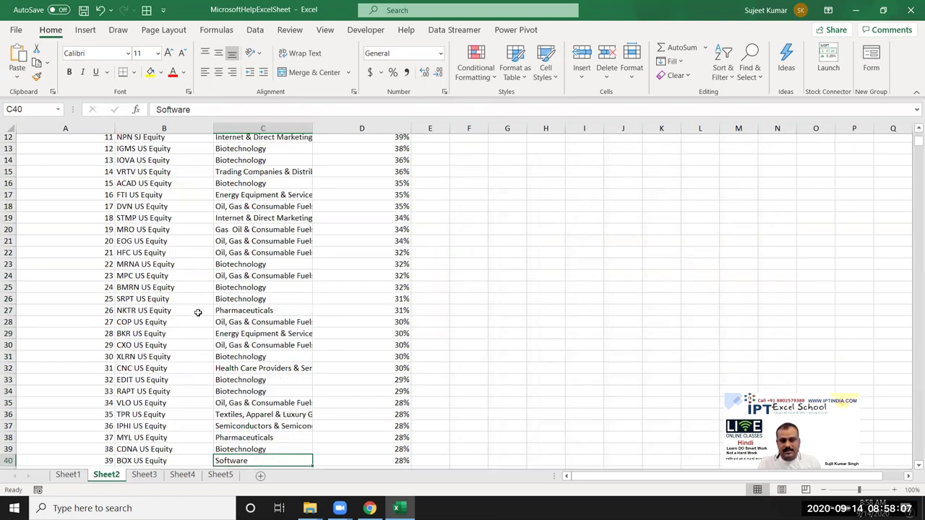
scroll(198, 313, up, 4)
drag(87, 151, 345, 149)
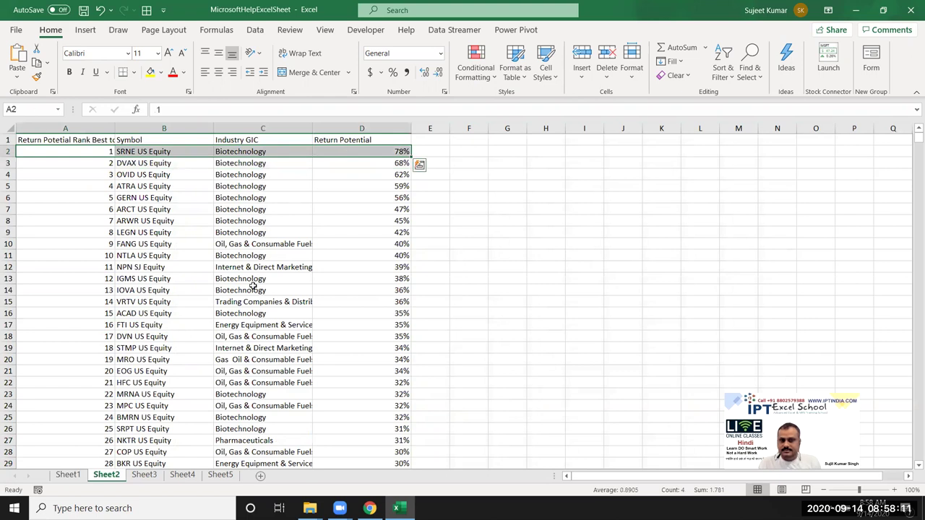
click(103, 153)
click(462, 47)
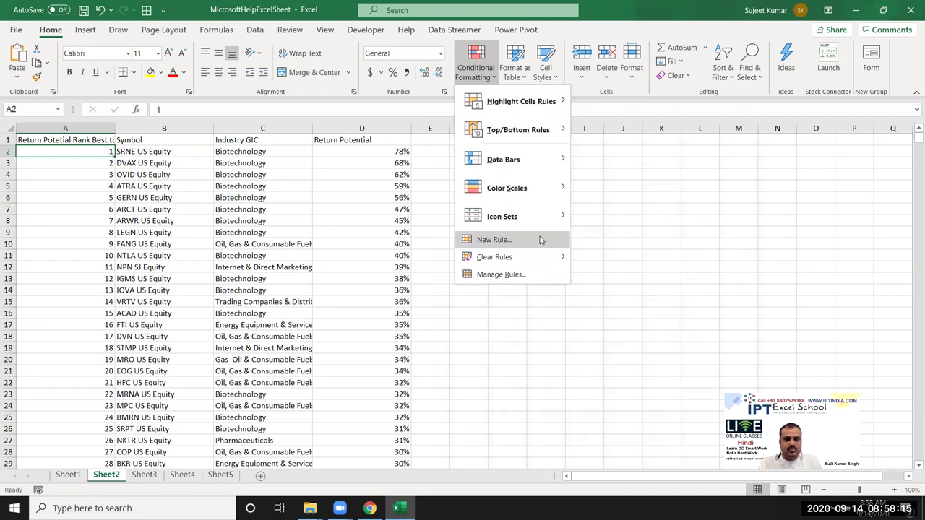
Step: Create a new formula-based rule for A2 using =$C2="Software"
click(506, 240)
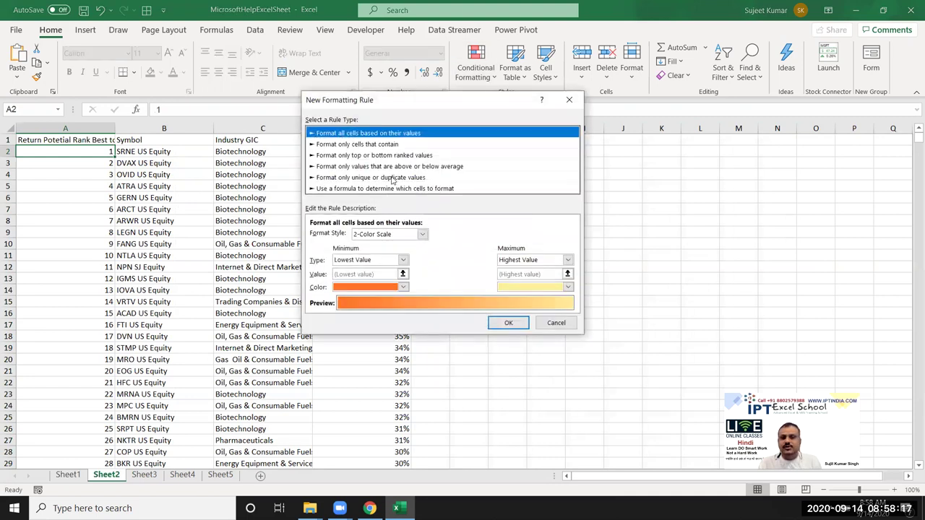
click(386, 189)
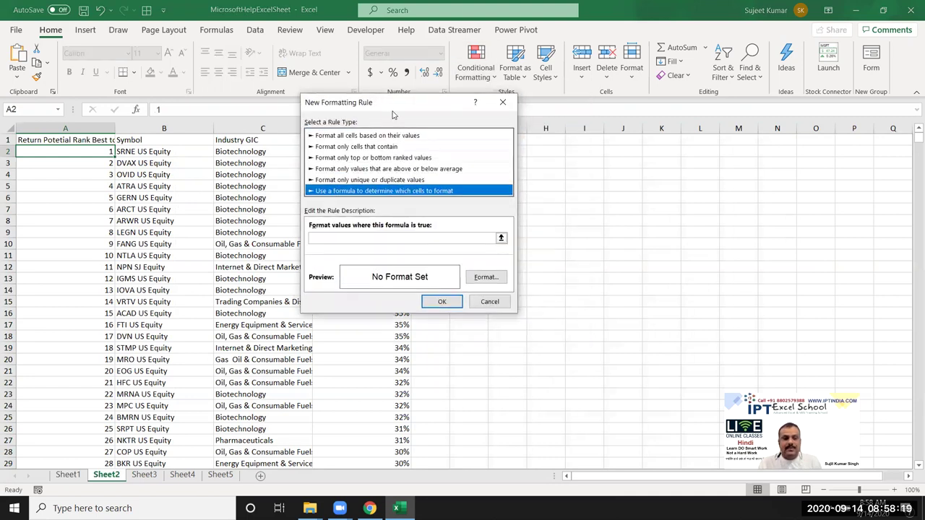
drag(394, 114, 190, 231)
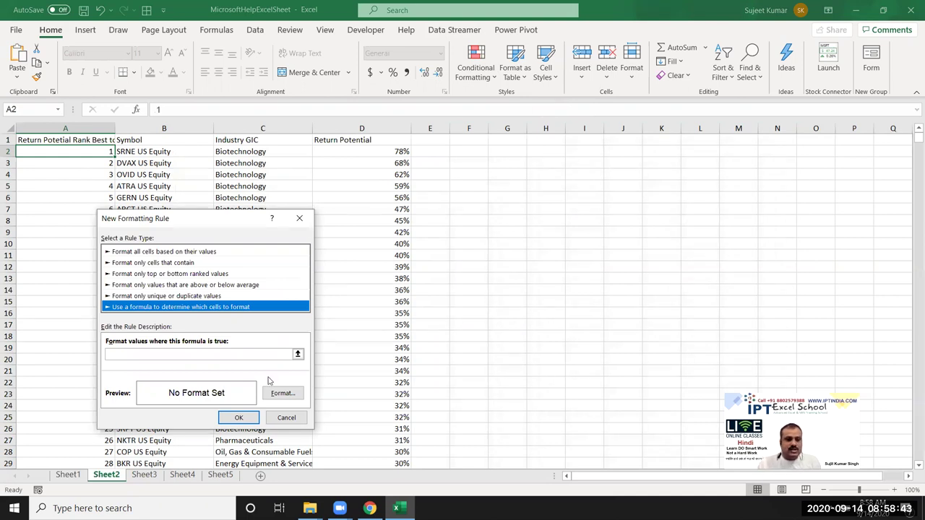
click(180, 355)
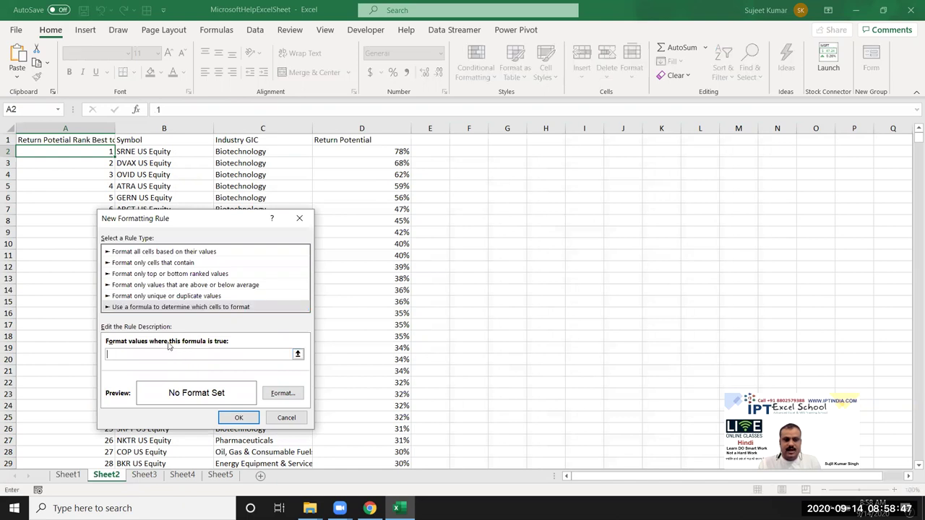
click(242, 151)
text(=")
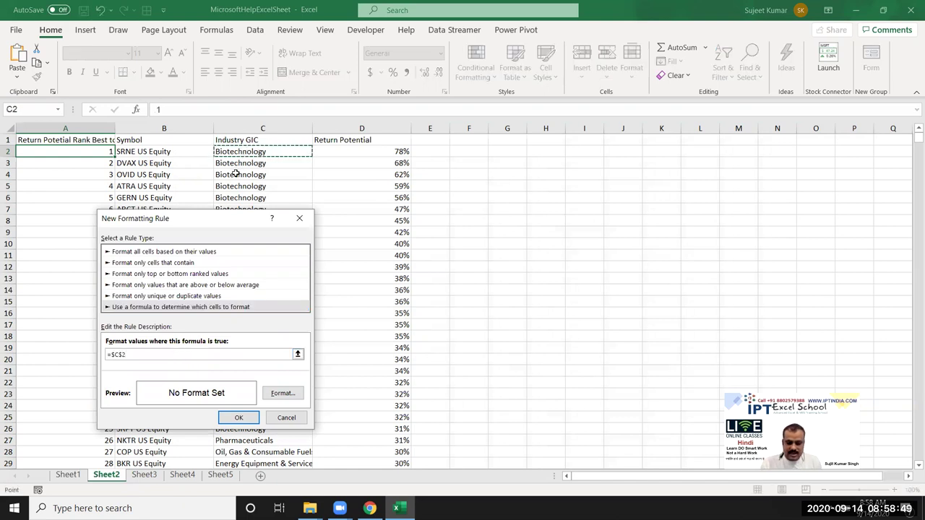
text(Software)
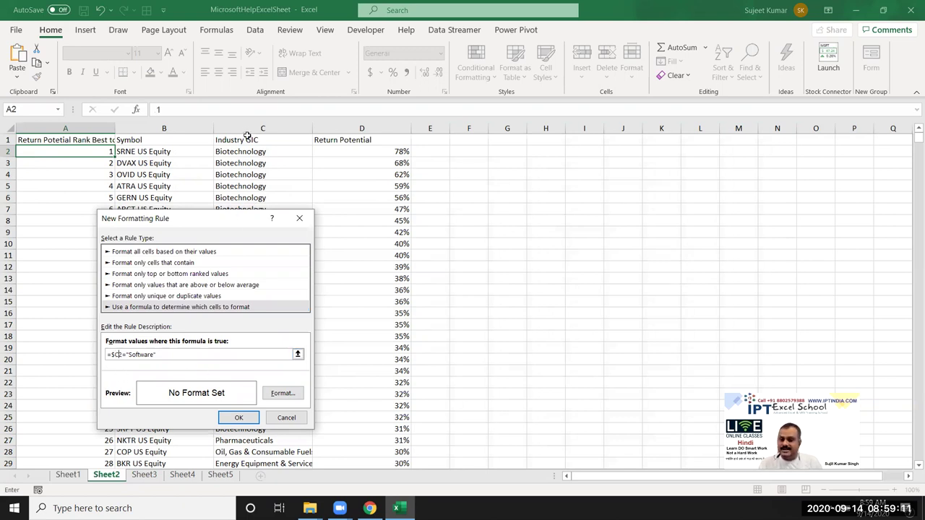
Step: Give the rule a light green fill, save it, and Format-Paint A2 over the table
click(293, 396)
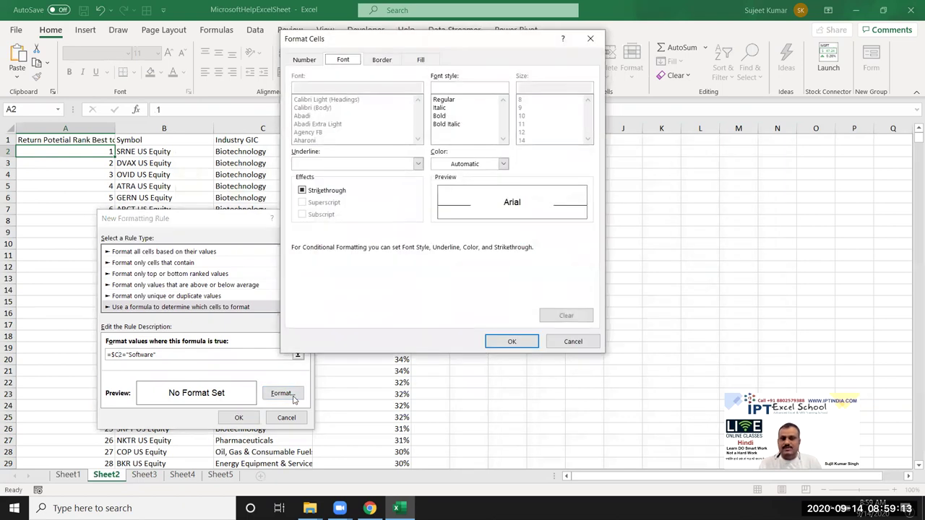
click(423, 60)
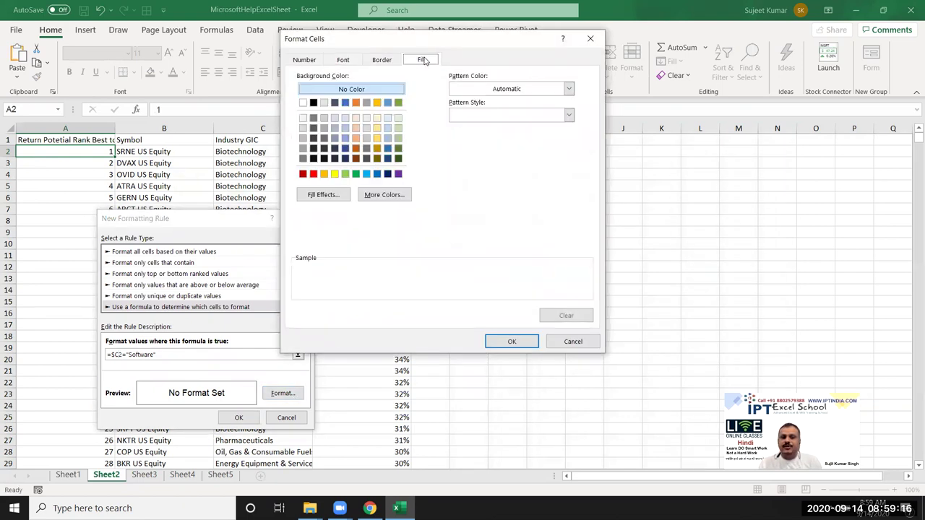
click(344, 174)
click(498, 343)
click(252, 419)
click(36, 77)
mouse_move(70, 153)
mouse_down()
mouse_move(359, 374)
mouse_move(371, 433)
mouse_up()
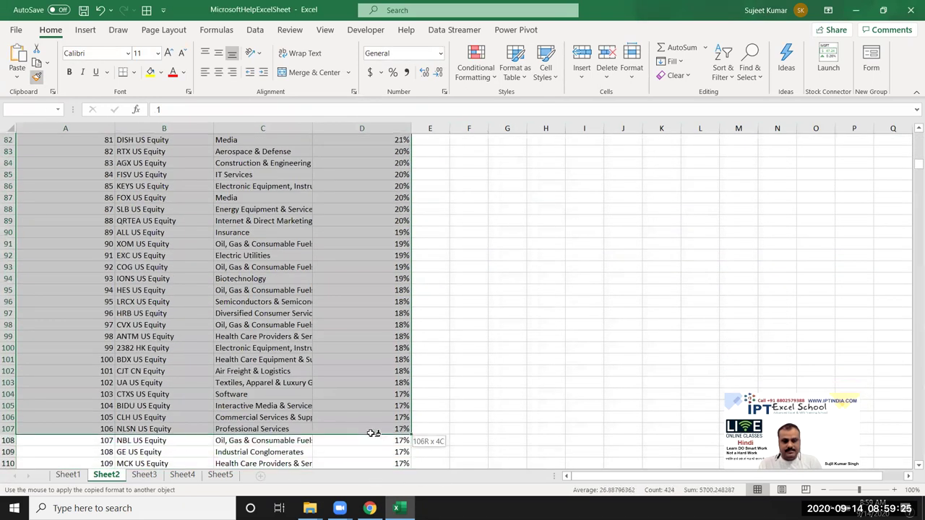
Step: Paint A2's formatting down columns A:D and scroll to check the green Software rows
drag(371, 432, 372, 419)
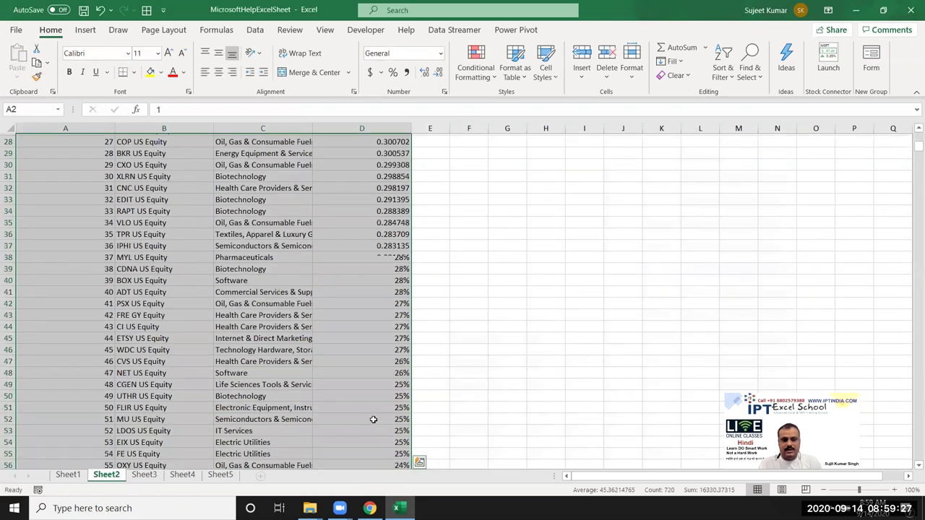
scroll(372, 419, up, 9)
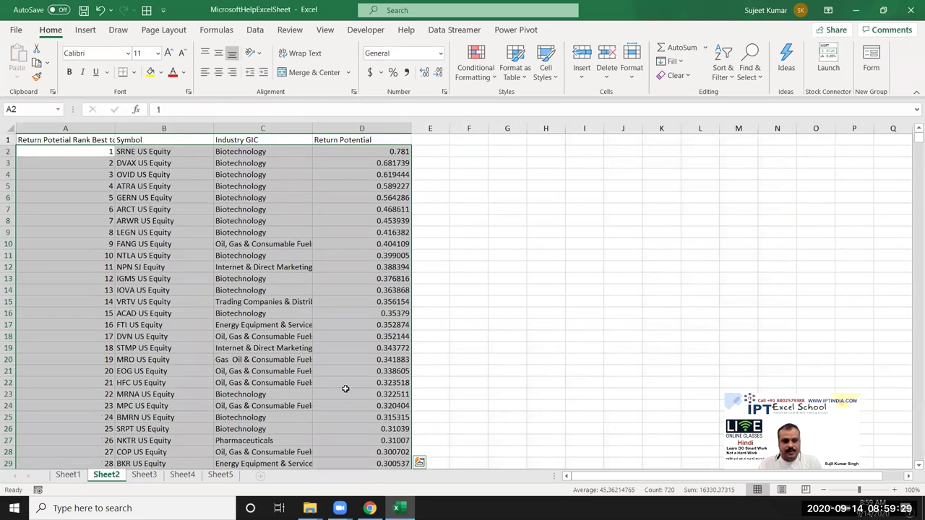
scroll(345, 389, down, 1)
scroll(346, 388, down, 4)
scroll(345, 389, down, 2)
scroll(325, 387, down, 2)
scroll(325, 387, down, 3)
scroll(326, 387, down, 3)
scroll(323, 385, down, 1)
scroll(323, 384, down, 2)
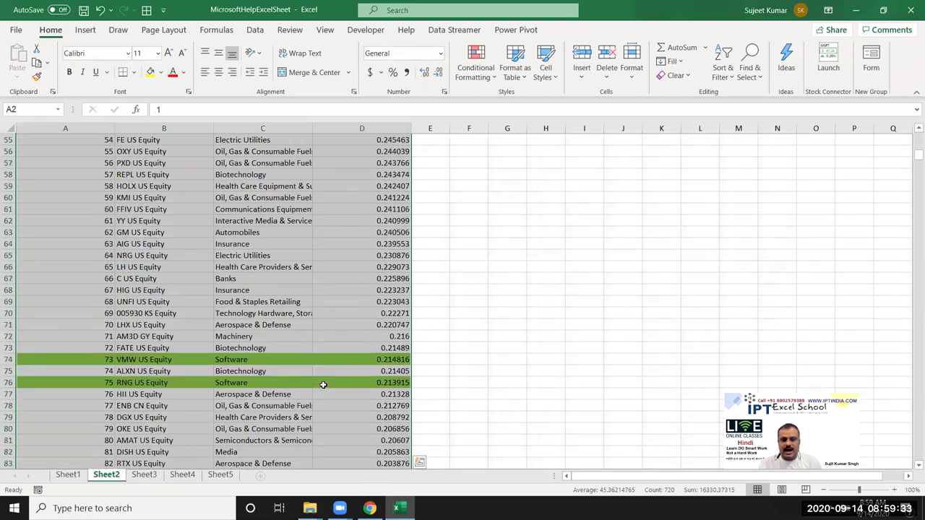
scroll(322, 385, down, 3)
scroll(322, 384, up, 4)
scroll(322, 385, up, 4)
scroll(322, 385, up, 3)
scroll(320, 385, up, 4)
scroll(321, 384, down, 2)
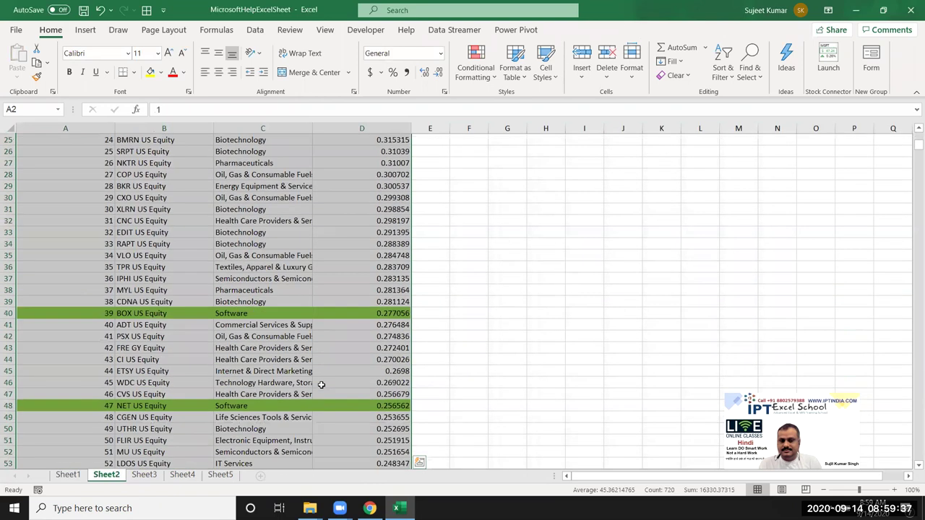
Step: Select Software cell C40 and then rows 39 and 40 to inspect the highlighting
click(262, 313)
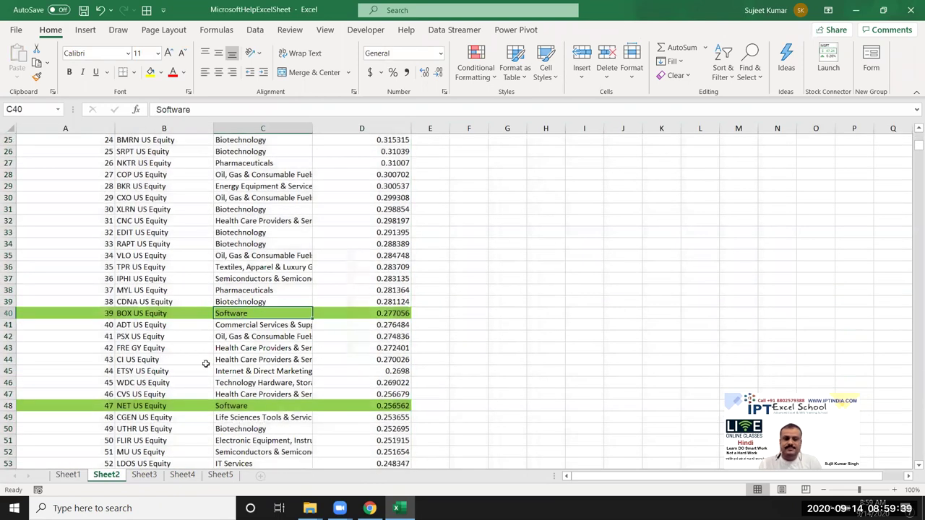
scroll(206, 364, up, 5)
scroll(205, 364, up, 3)
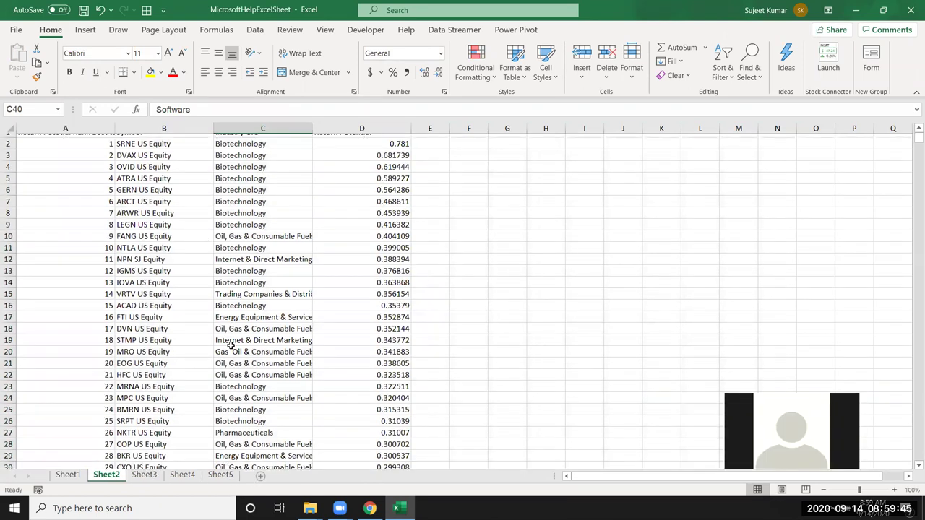
scroll(216, 307, down, 10)
mouse_move(65, 244)
mouse_down()
mouse_move(364, 234)
mouse_move(364, 245)
mouse_up()
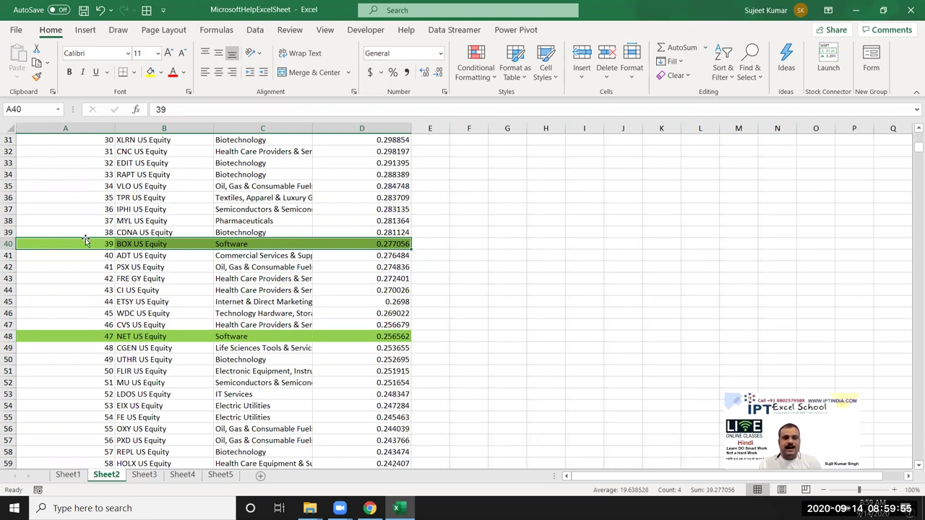
scroll(91, 238, up, 5)
scroll(91, 238, up, 5)
Step: Format-paint A2 across columns A to I, then click the empty cell F48
click(101, 153)
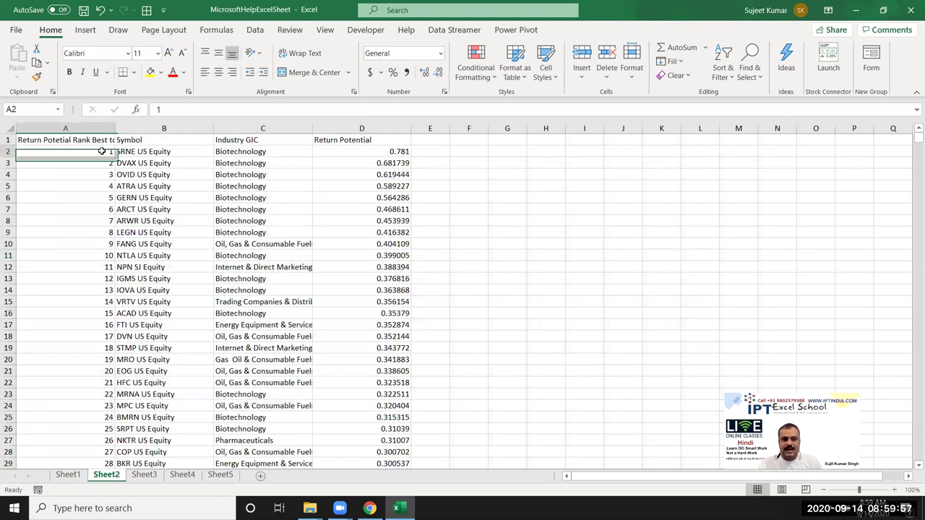
click(36, 76)
mouse_move(72, 151)
mouse_down()
mouse_move(419, 218)
mouse_move(577, 280)
mouse_move(584, 406)
mouse_up()
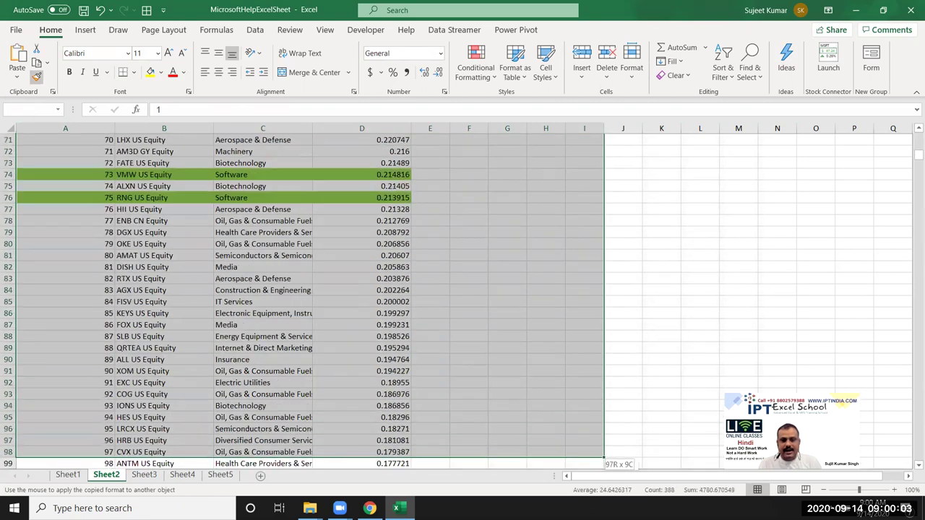
scroll(571, 391, down, 4)
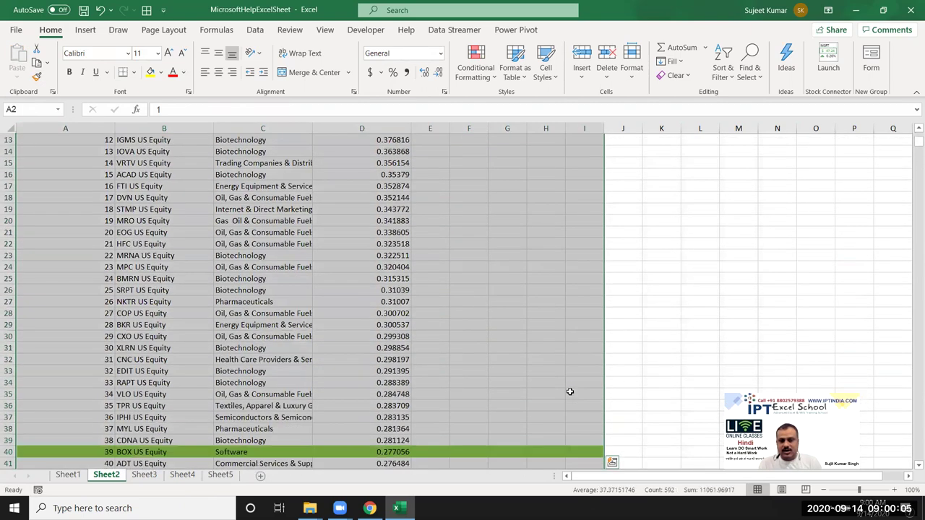
scroll(570, 390, down, 4)
click(510, 325)
click(481, 406)
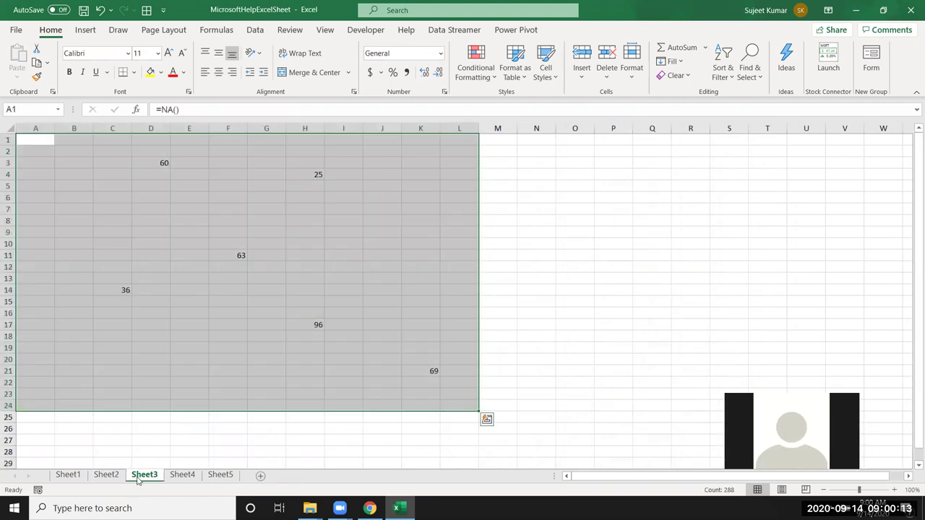
Step: After visiting Sheet3 and Sheet4, undo the two formatting changes on Sheet2
click(143, 477)
click(183, 481)
click(145, 480)
click(183, 479)
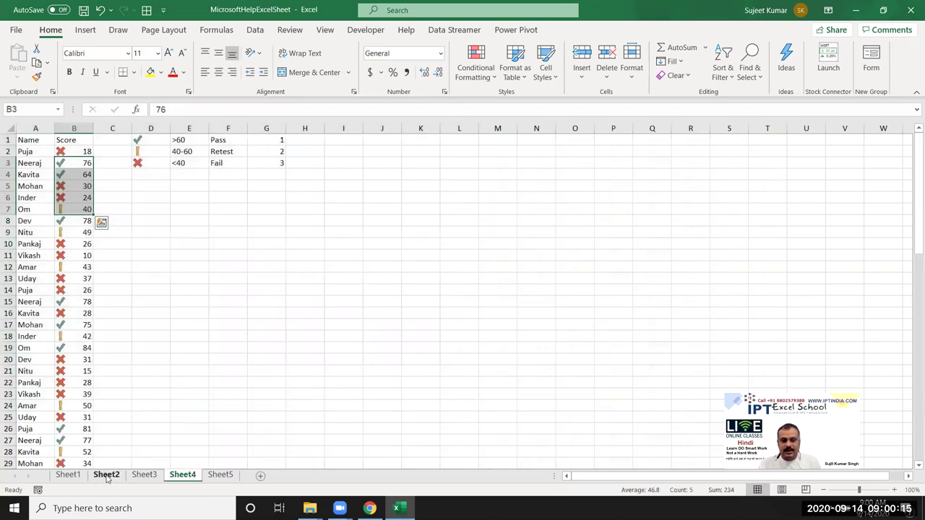
click(107, 477)
click(148, 324)
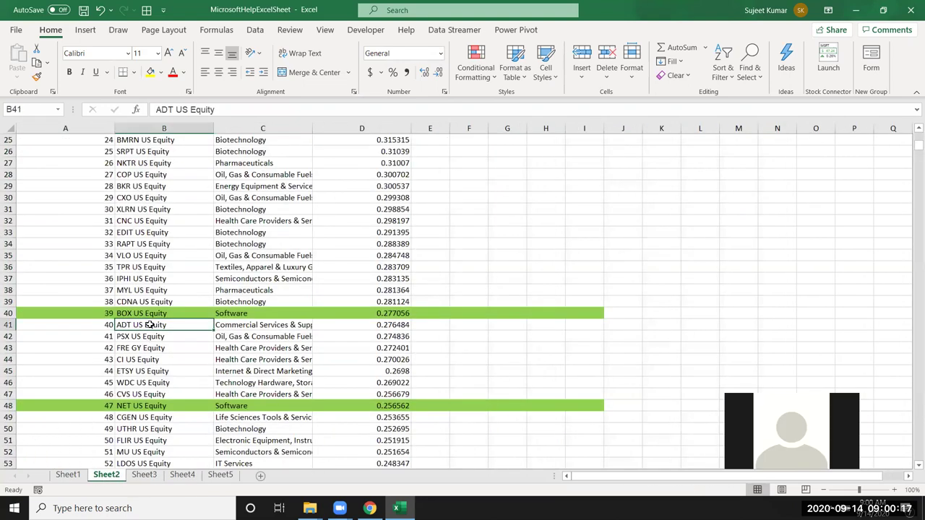
key(ctrl+z)
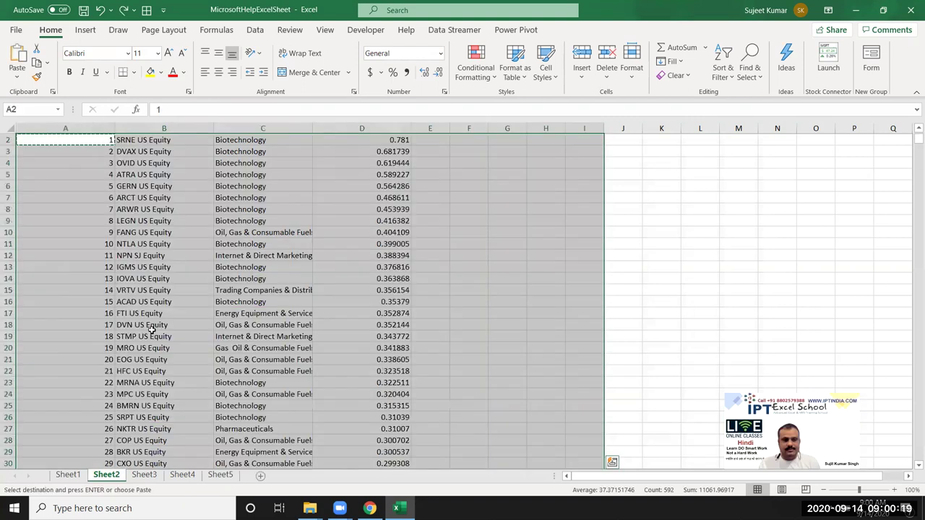
key(ctrl+z)
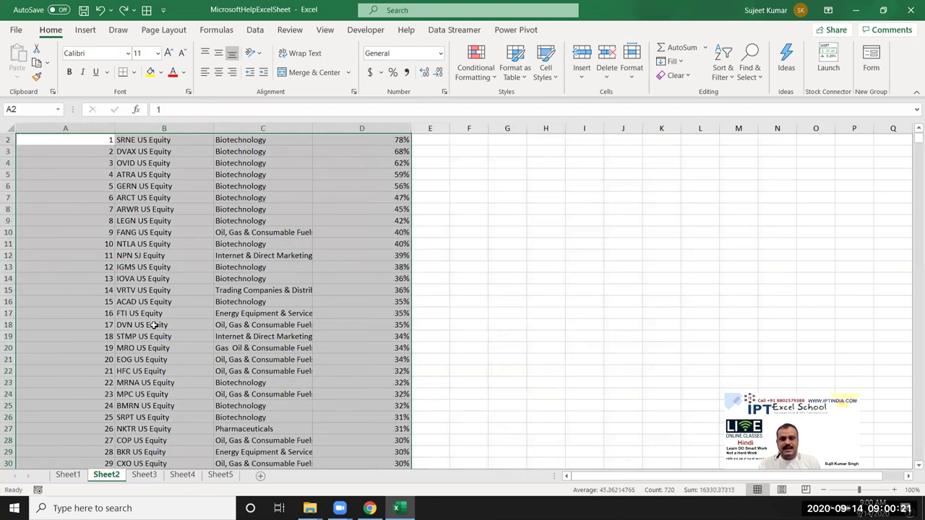
click(186, 221)
scroll(113, 265, up, 1)
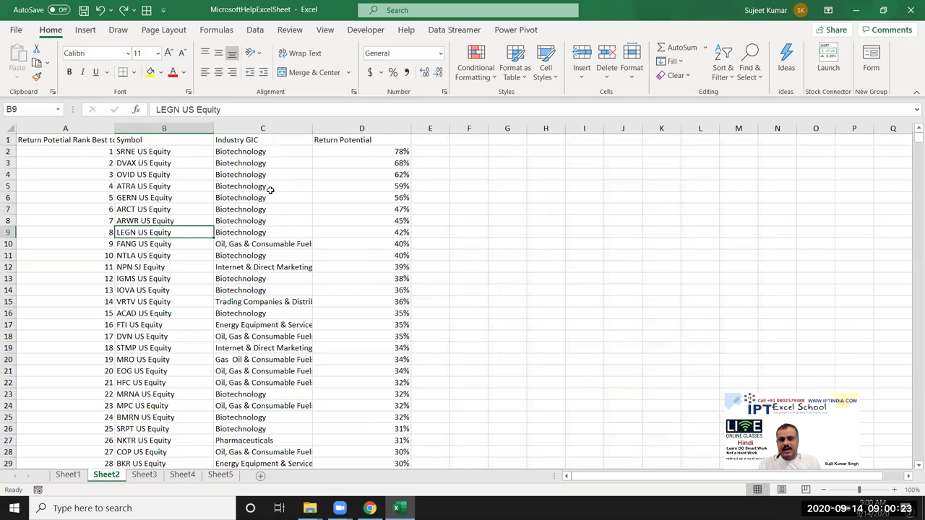
click(257, 151)
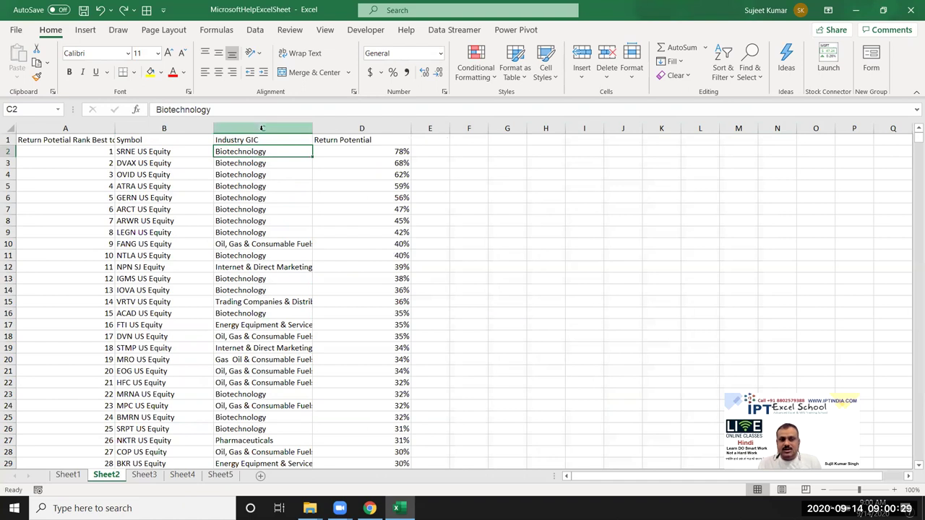
click(247, 177)
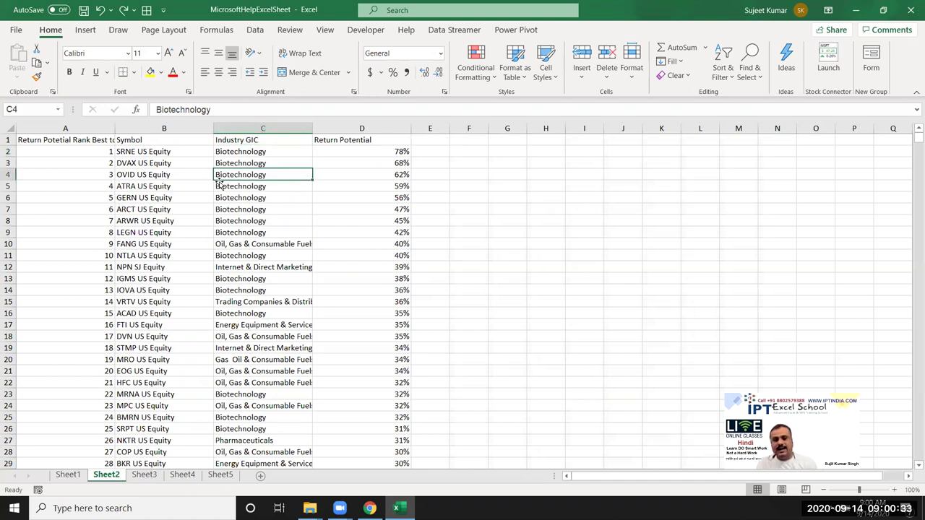
drag(68, 176, 363, 174)
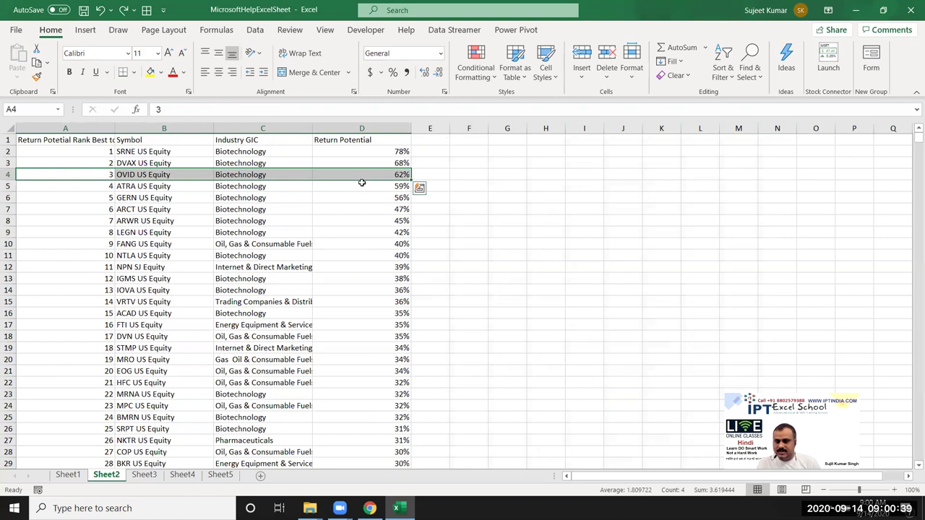
click(81, 154)
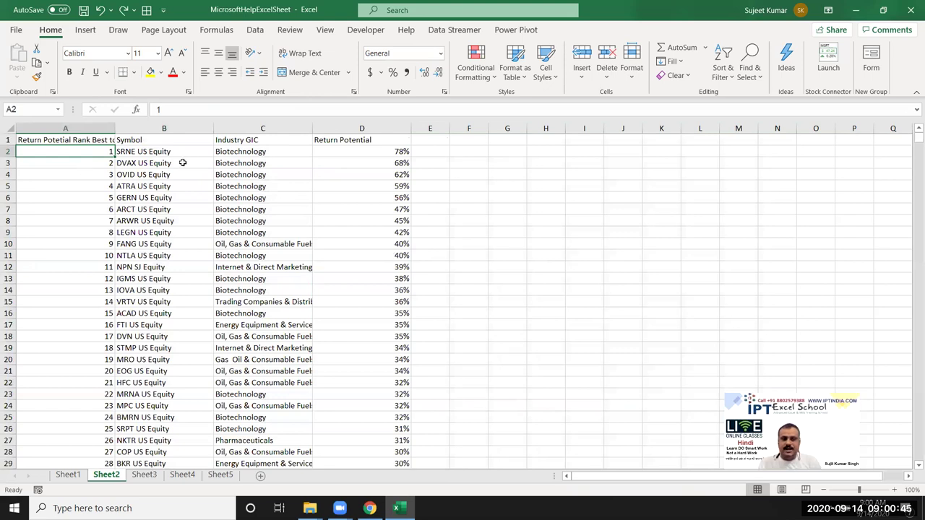
click(476, 80)
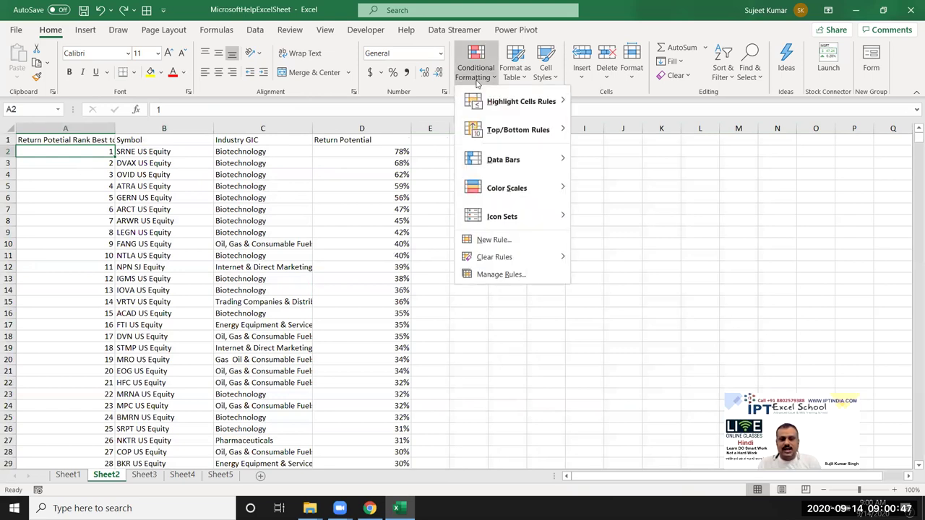
Step: Start a new formula rule =$C2="Software" with a relative row reference
click(495, 241)
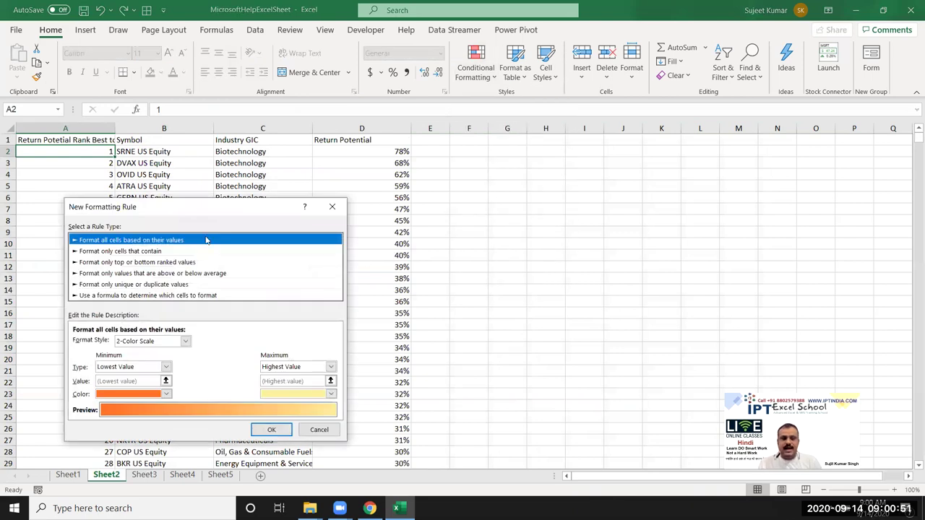
drag(198, 215, 560, 150)
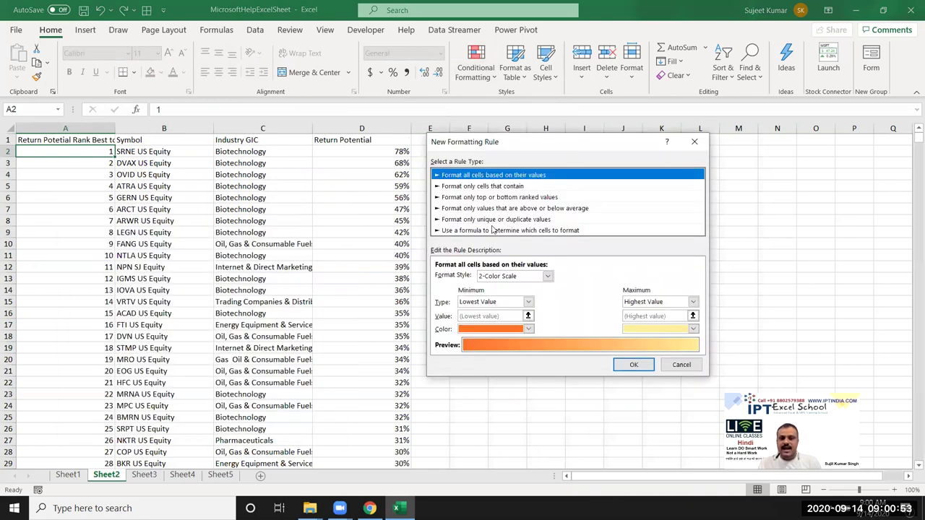
click(493, 229)
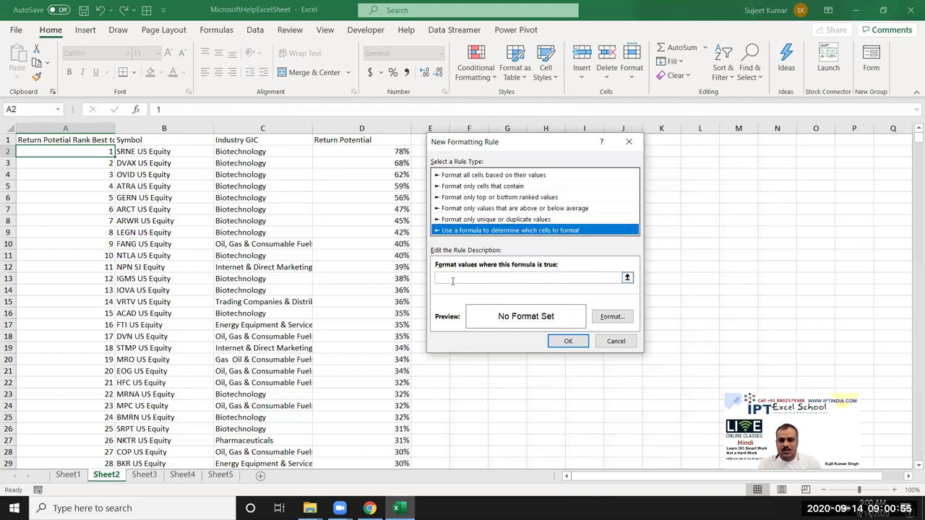
click(618, 277)
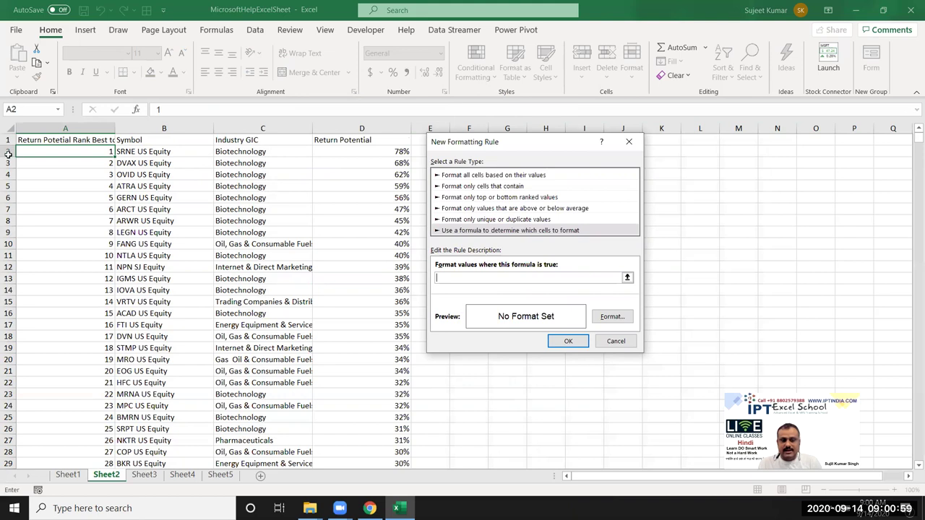
click(277, 150)
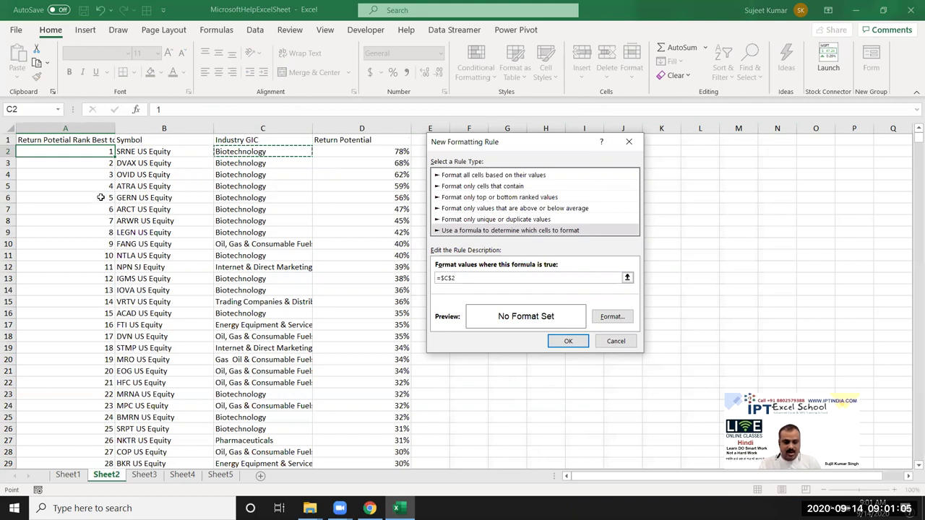
text(="S)
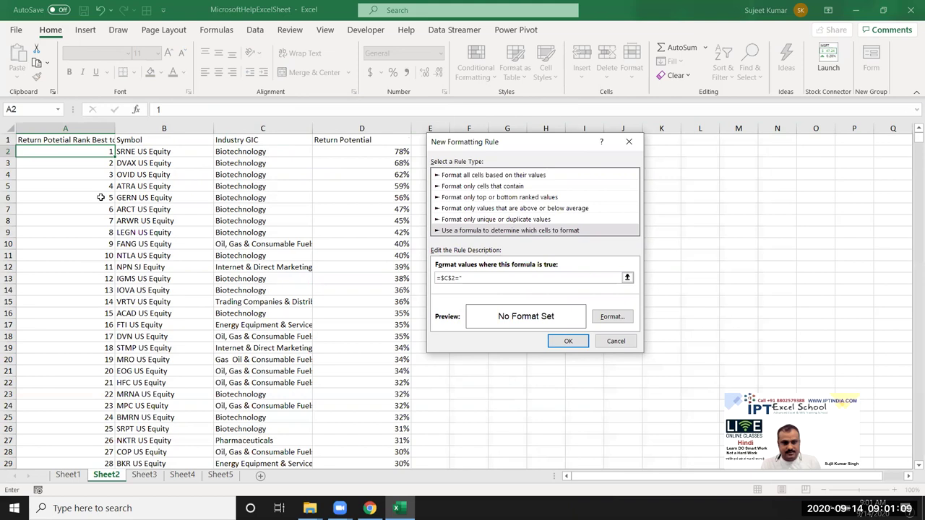
text(o)
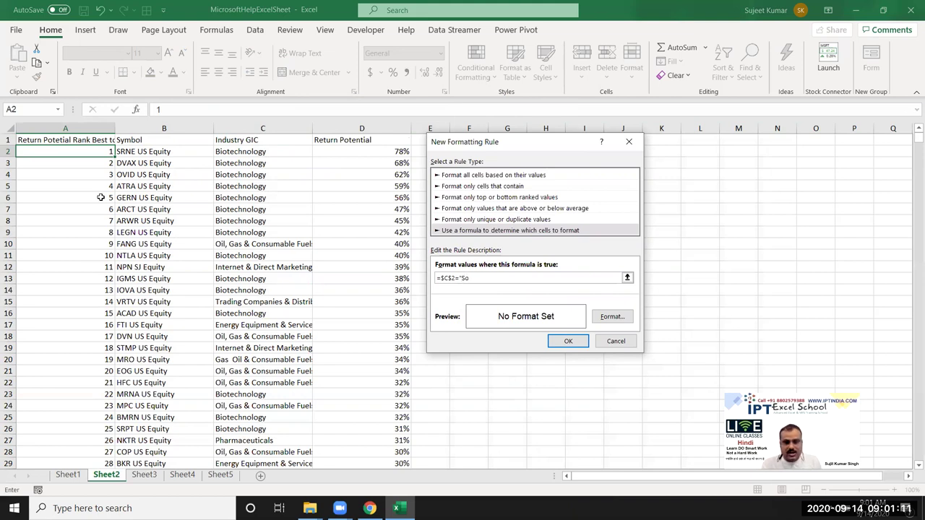
text(ftware")
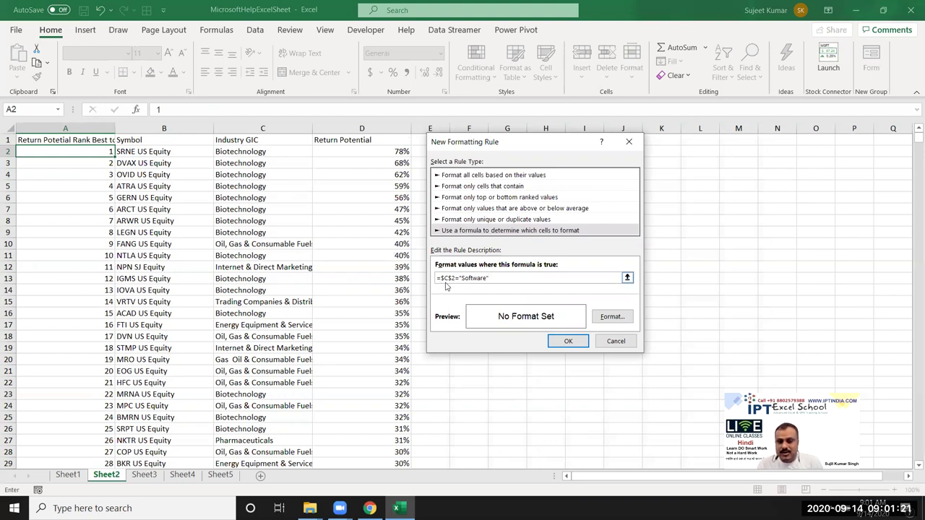
click(448, 277)
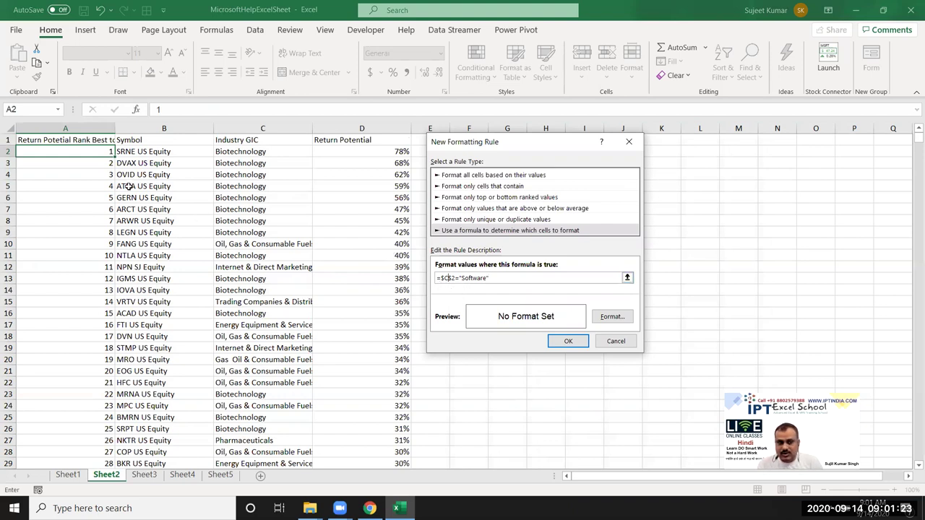
key(BackSpace)
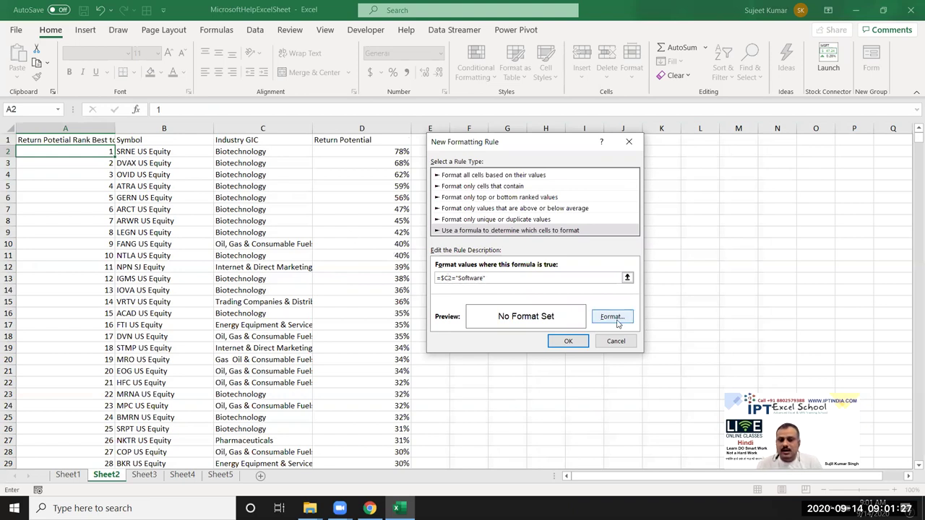
Step: Set the rule's format to a light green fill
click(612, 317)
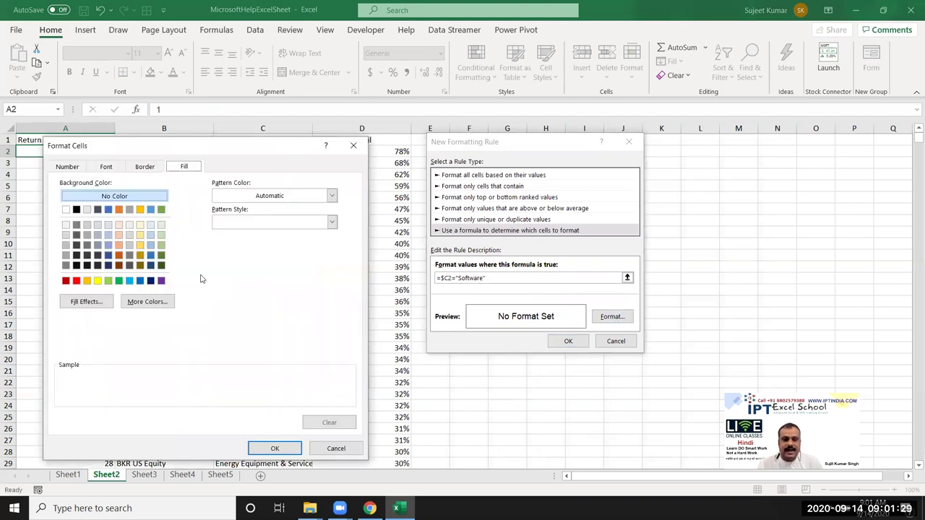
click(98, 281)
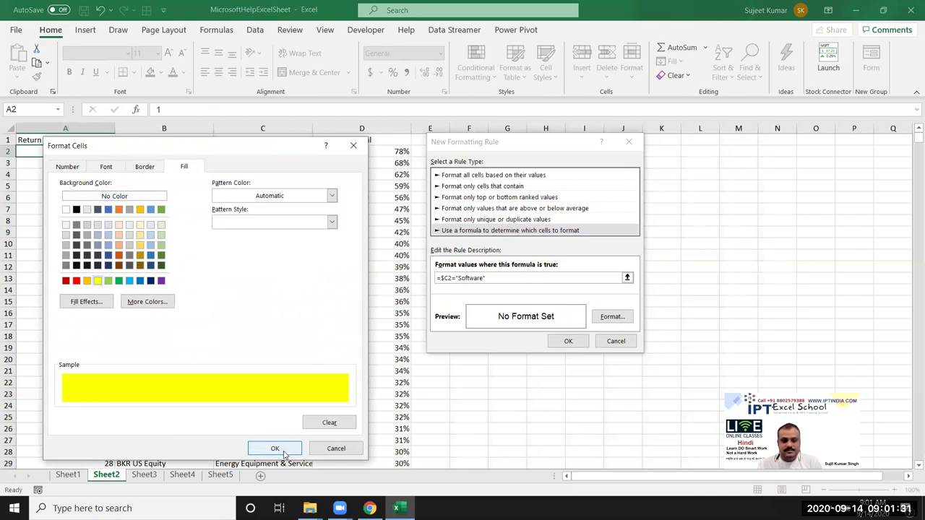
click(108, 281)
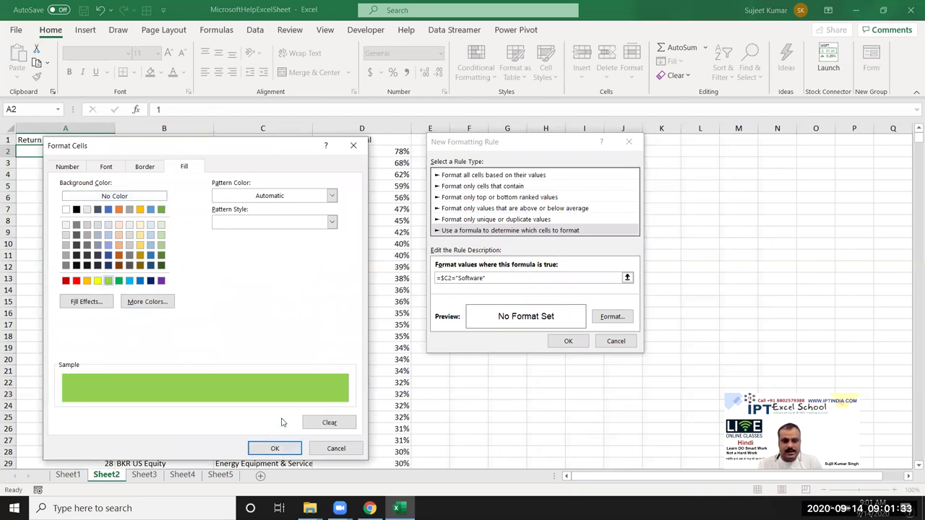
click(275, 448)
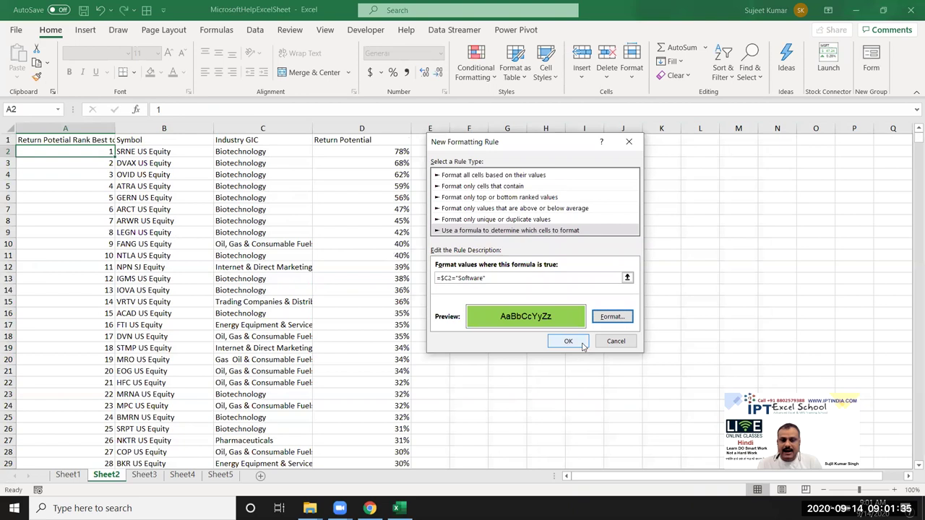
Step: Save the rule, Format-Paint A2 over A2:D497, and scroll to check the green Software rows
click(570, 341)
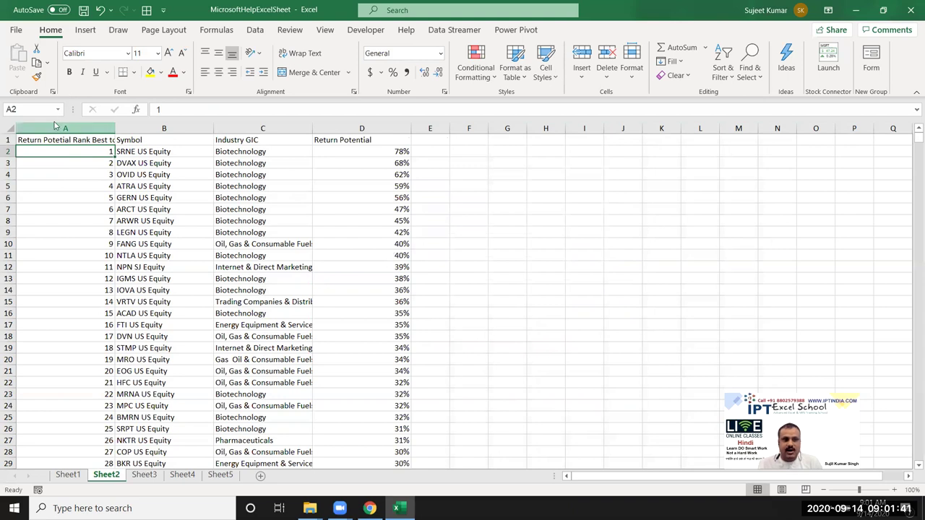
click(38, 77)
mouse_move(69, 150)
mouse_down()
mouse_move(257, 215)
mouse_move(409, 466)
mouse_up()
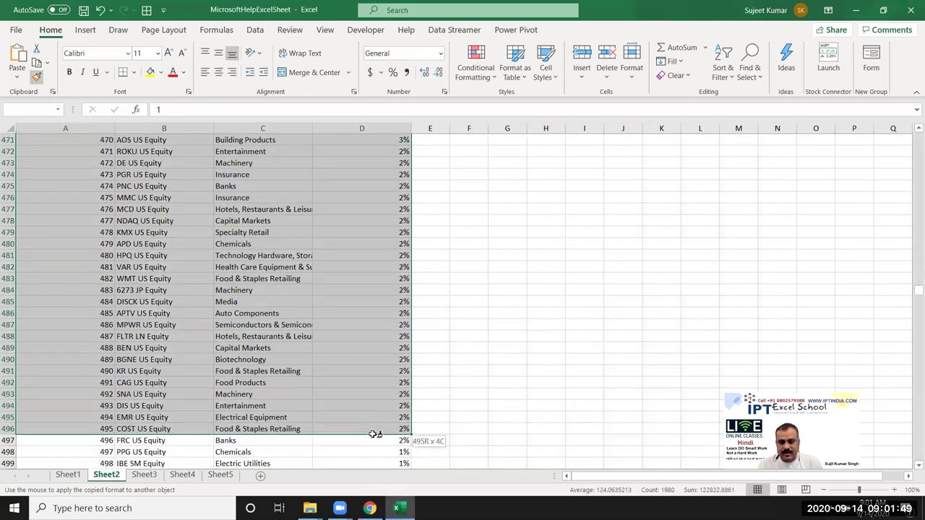
drag(408, 466, 373, 433)
key(ctrl+BackSpace)
scroll(354, 390, down, 5)
scroll(351, 381, down, 2)
scroll(351, 380, down, 1)
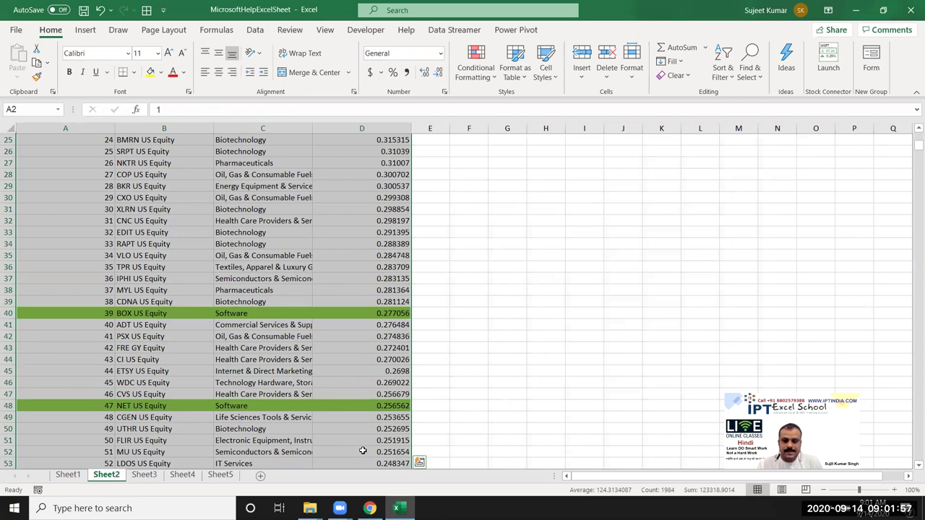
Step: Add a new Sheet6 with the headers Name, City and Date in A1:C1
click(233, 475)
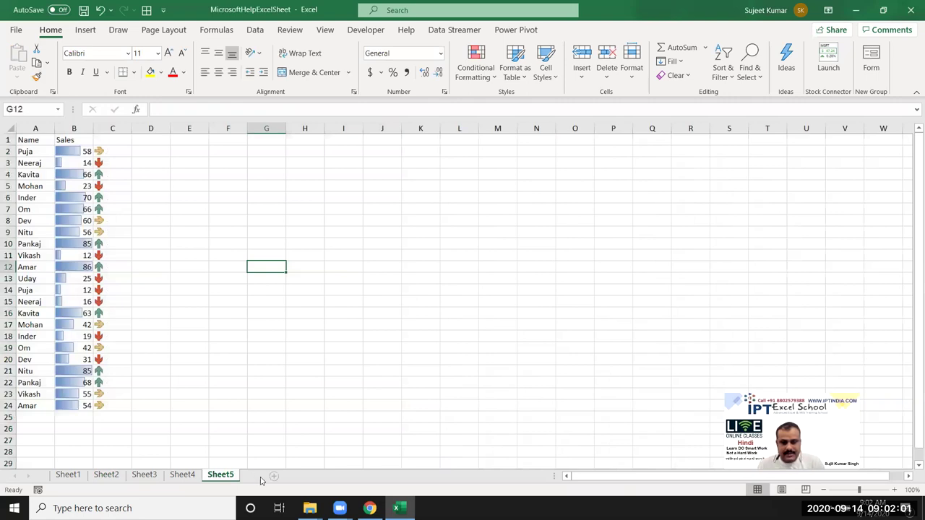
click(260, 476)
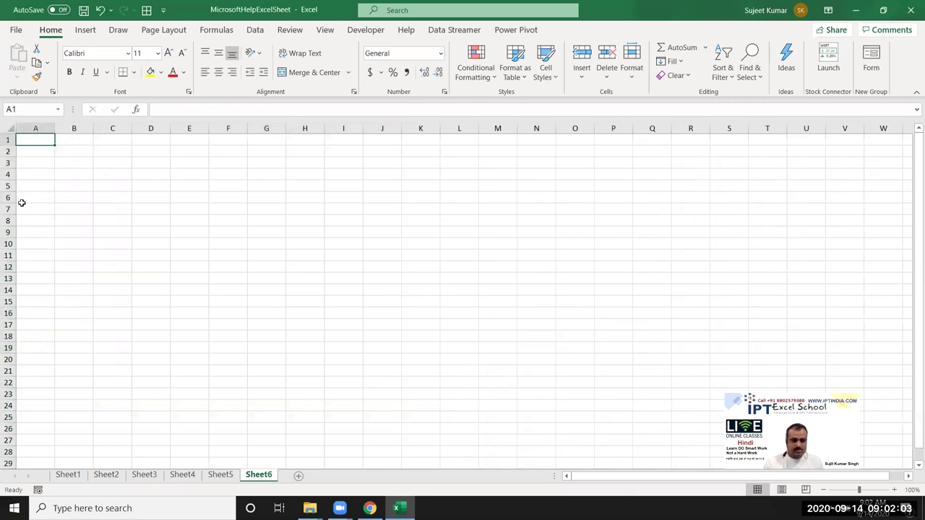
text(NAme)
key(Tab)
text(C)
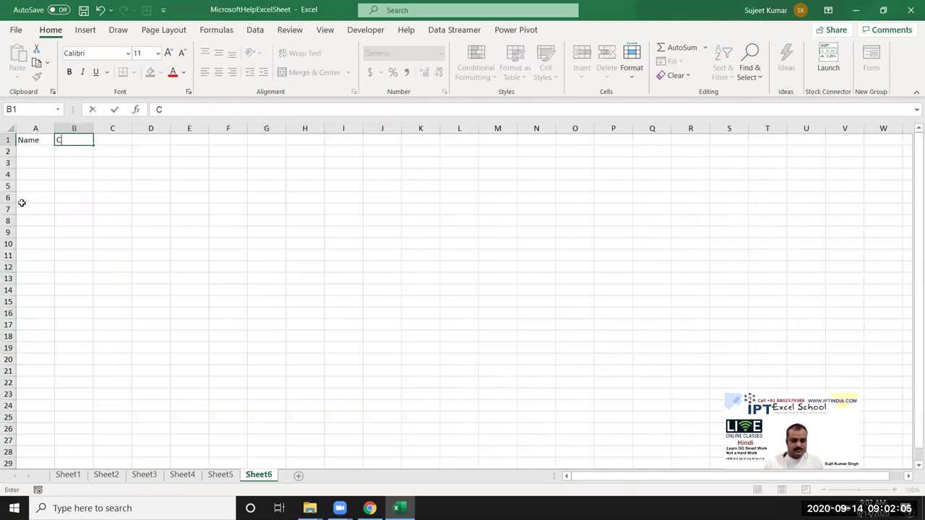
text(ity)
key(Tab)
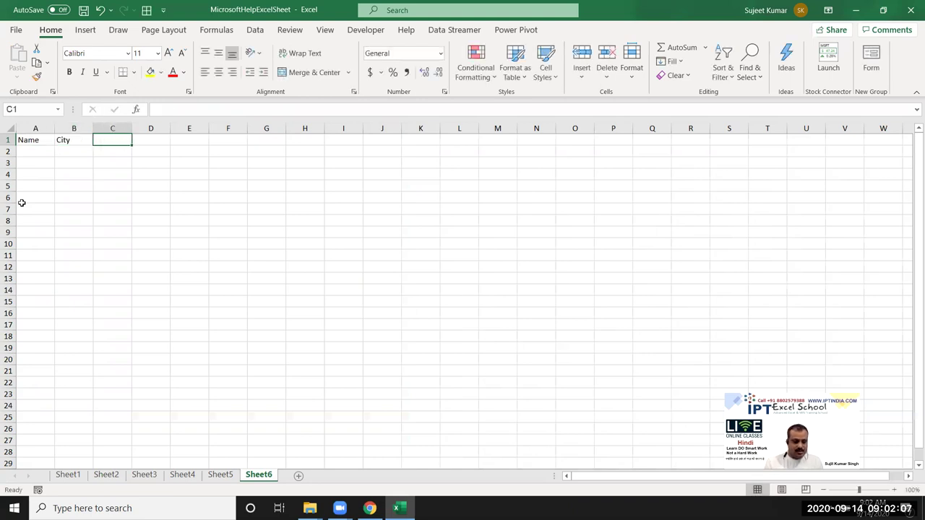
text(De)
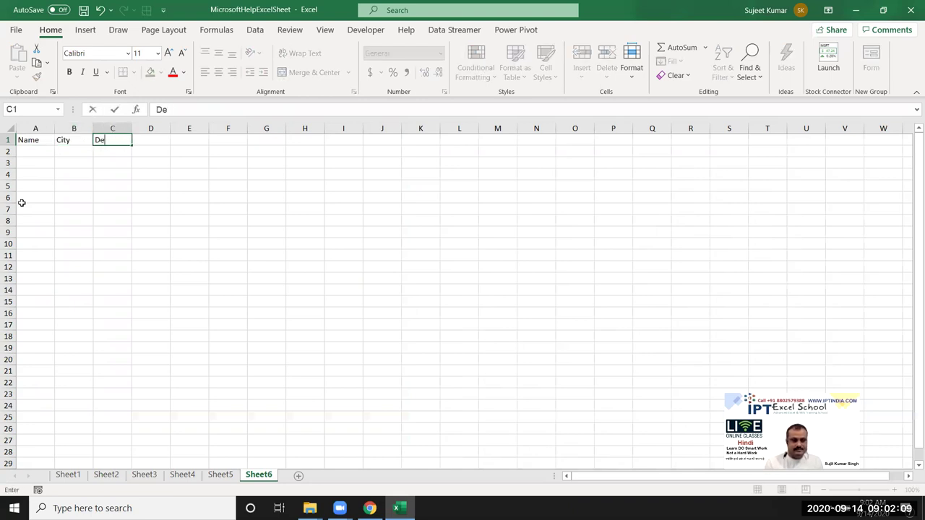
text(te)
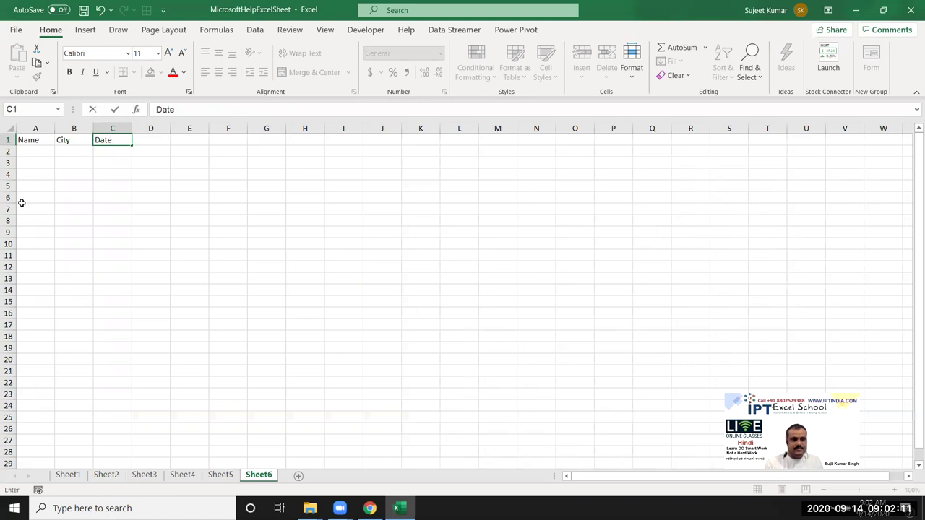
key(Return)
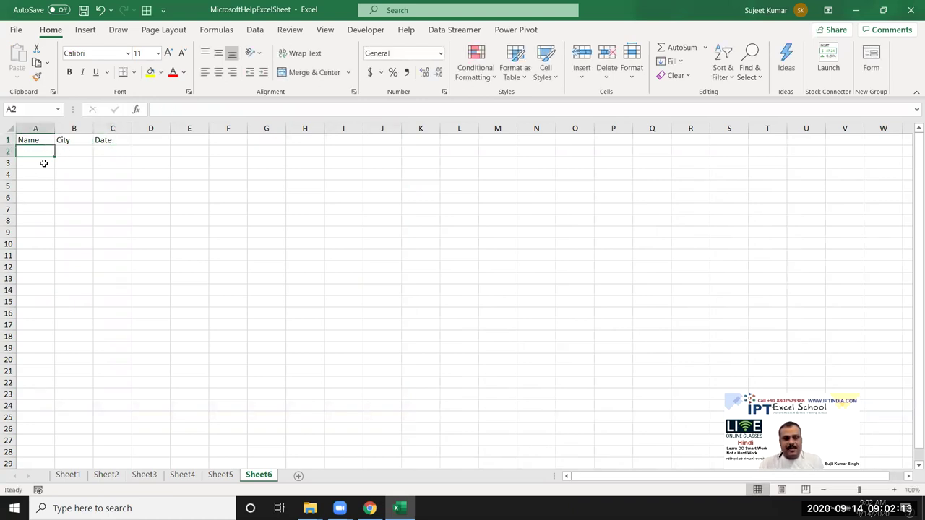
Step: Select the Date column, then enter a first person's name in A2
click(121, 128)
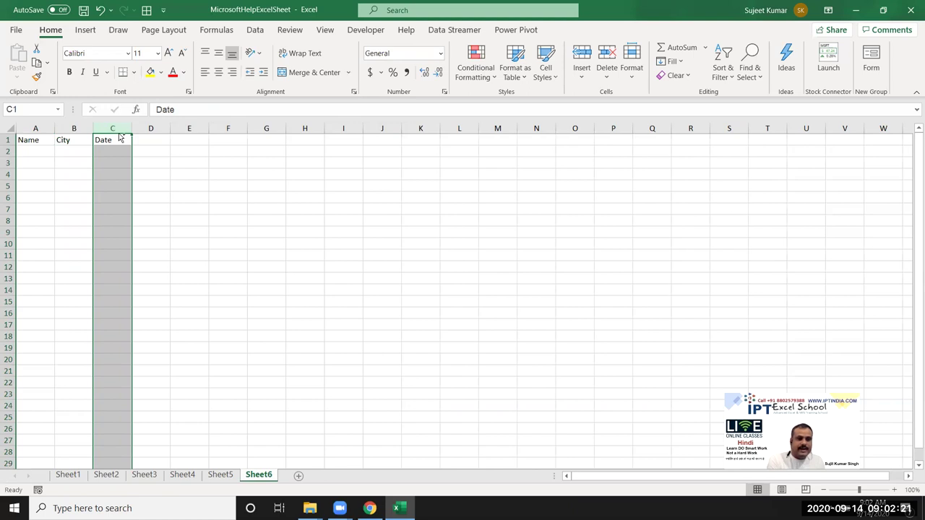
click(45, 149)
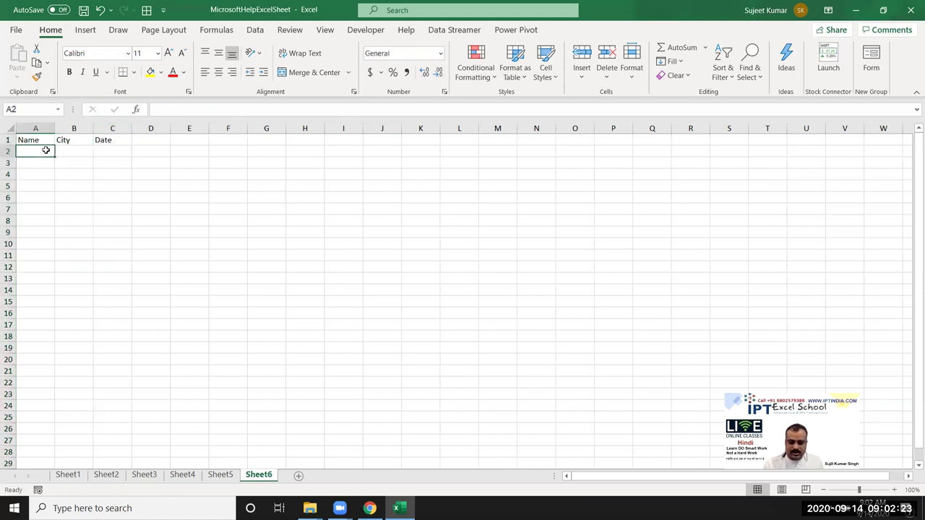
text(Puja)
key(Return)
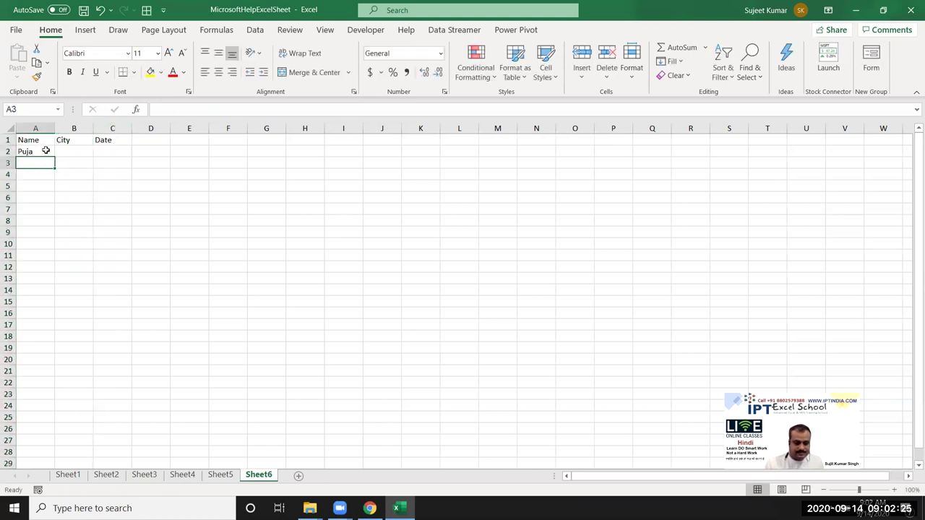
Step: Fill the names down to row 4 and enter Pune, filling Delhi and Noida below it
click(52, 152)
drag(56, 157, 58, 178)
click(74, 151)
text(Pune)
key(Return)
click(88, 154)
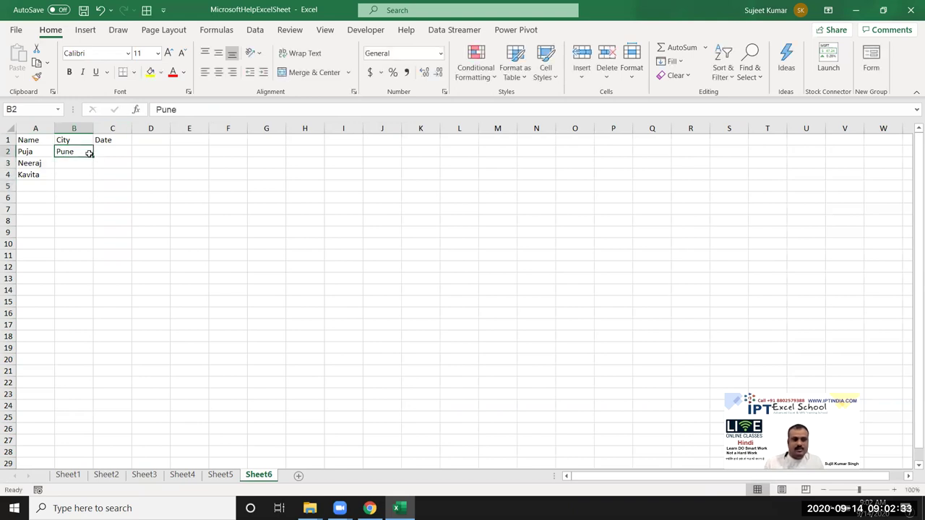
drag(94, 155, 94, 177)
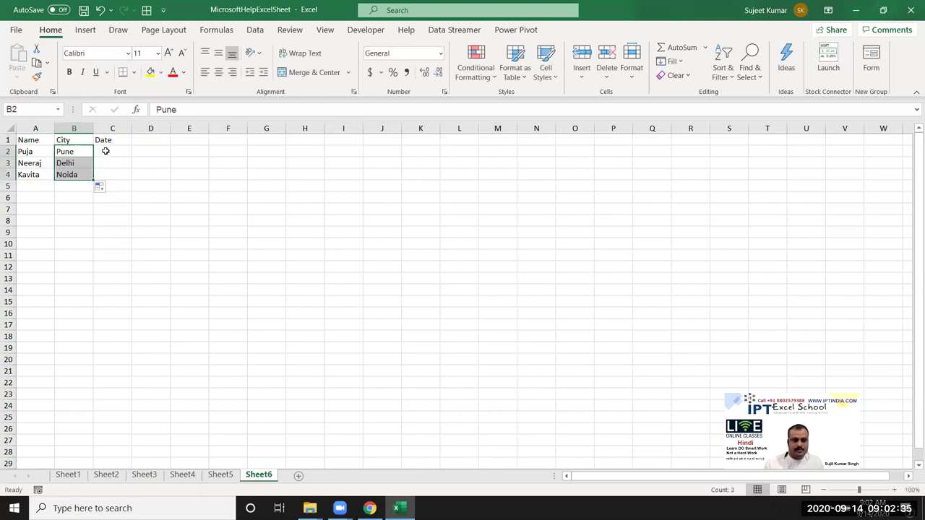
Step: Enter 1/1/2020 as the first date and fill down to 3-Jan-20
click(107, 151)
text(1/1/2020)
key(Return)
click(123, 151)
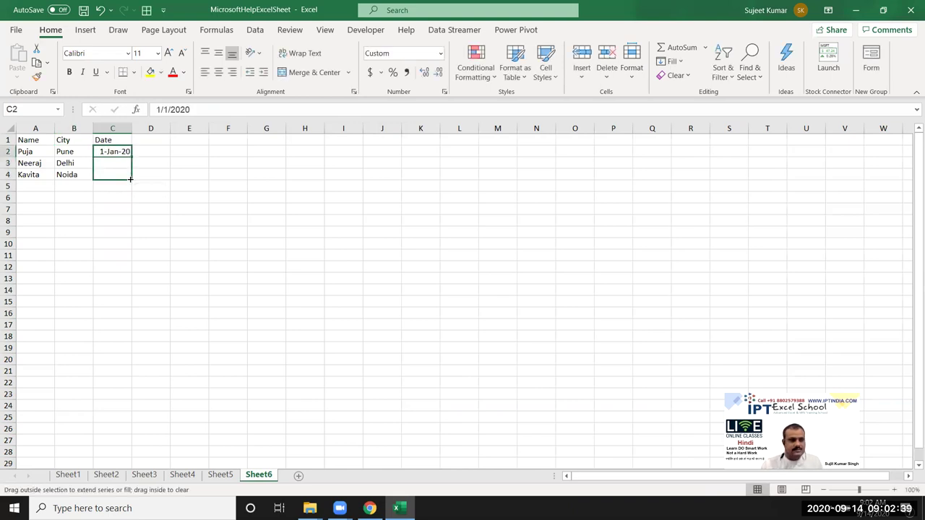
drag(131, 153, 129, 187)
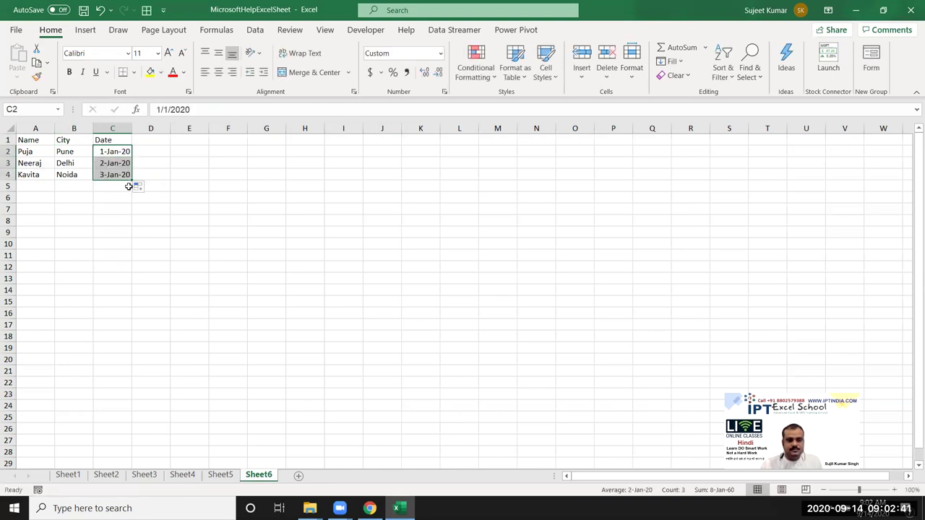
Step: Add a Sales header in D1 with values 85, 63 and 45
click(152, 145)
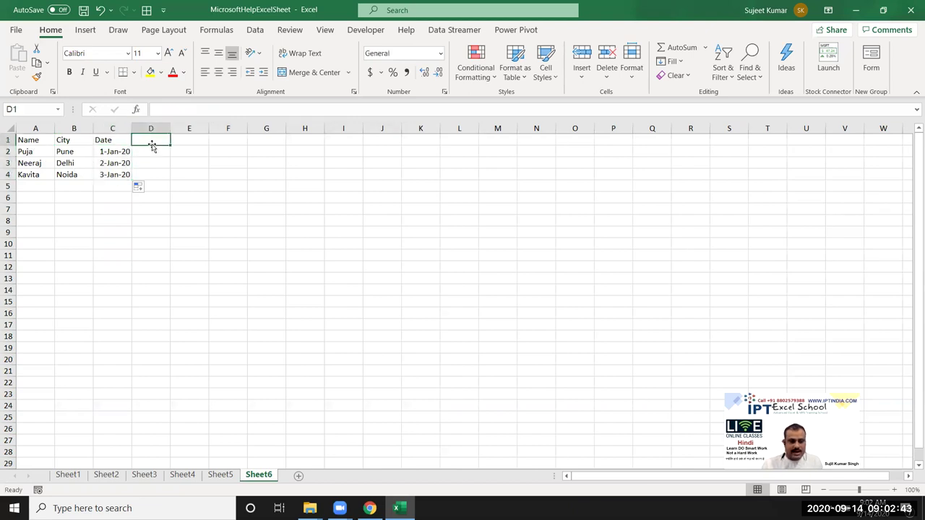
text(Sales)
key(Return)
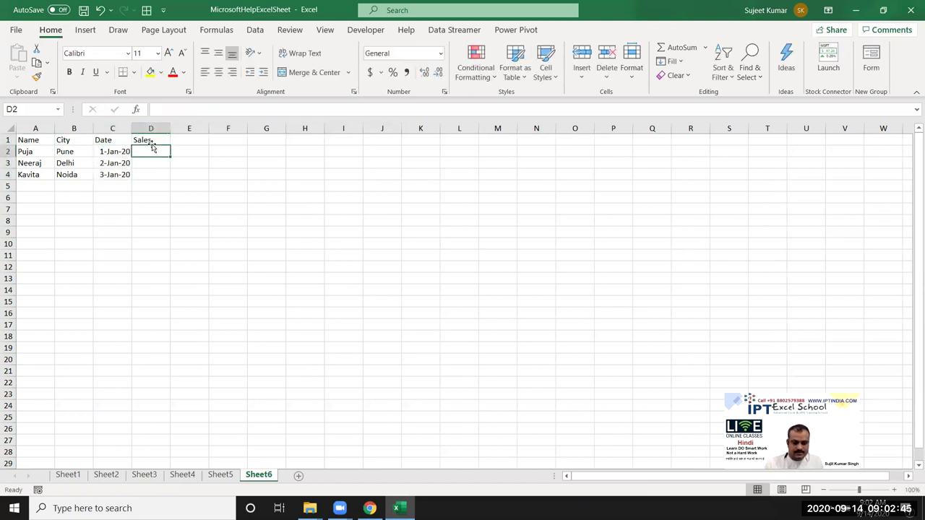
text(853)
key(Return)
text(6)
key(Return)
text(45)
key(Return)
click(234, 165)
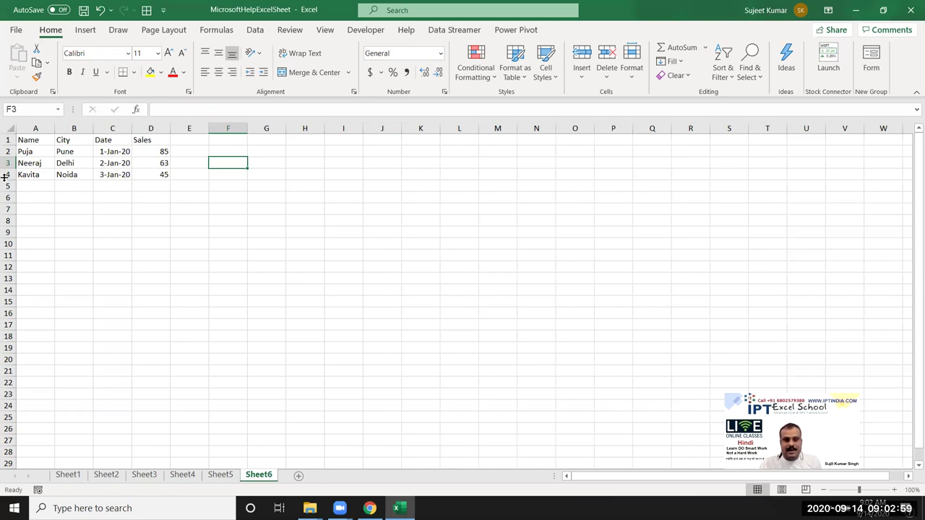
click(37, 142)
Step: Copy table A1:D4, paste it as linked cells at K1, and select linked dates M2:M4
mouse_move(26, 139)
mouse_down()
mouse_move(68, 174)
mouse_move(161, 175)
mouse_up()
key(ctrl+c)
click(431, 140)
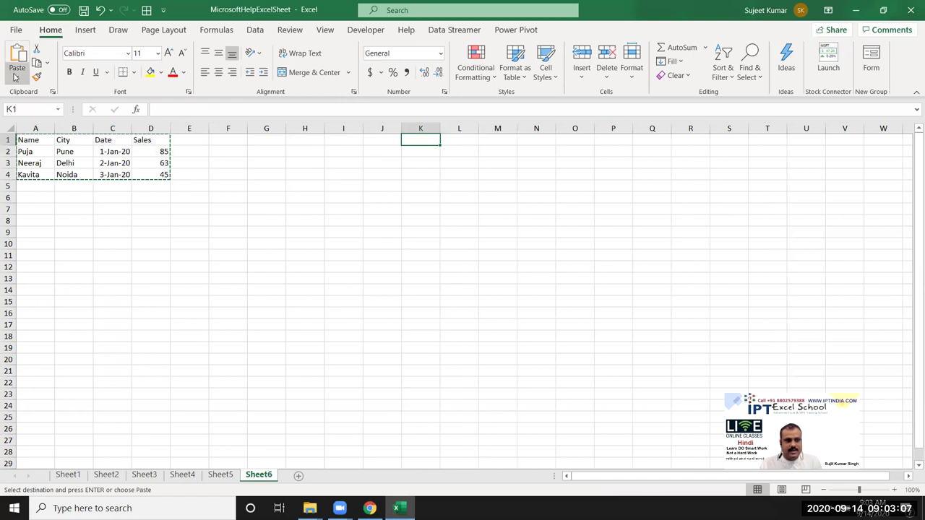
click(16, 77)
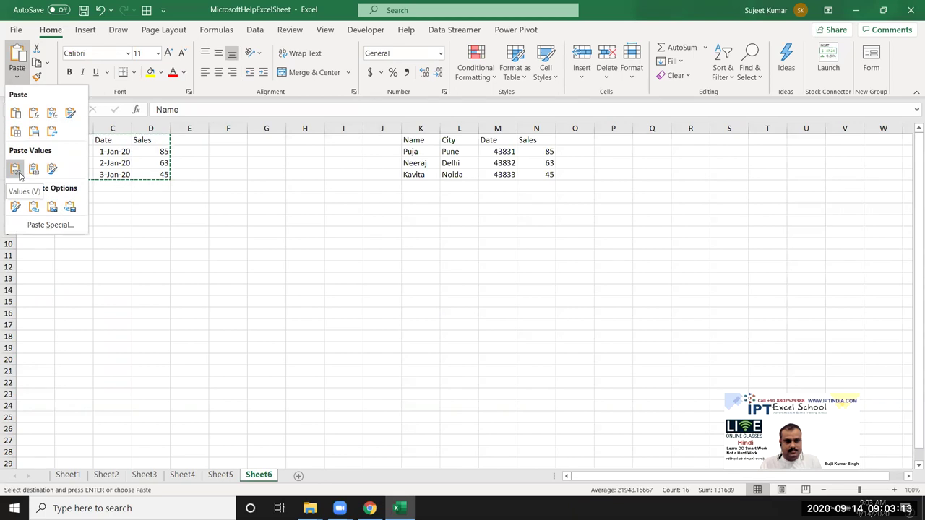
click(33, 208)
click(506, 185)
click(497, 197)
key(Escape)
drag(506, 152, 511, 174)
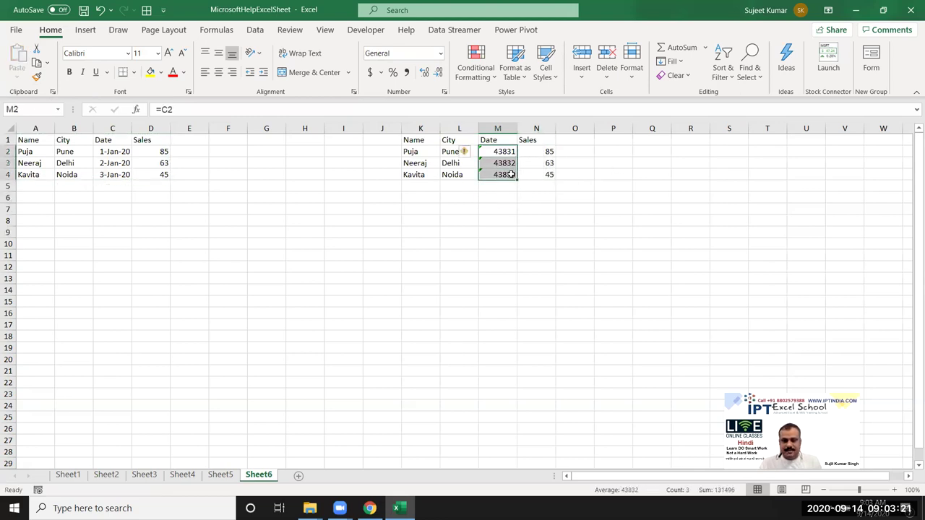
Step: Apply the date format to the linked cells M2:M4
key(ctrl+shift+3)
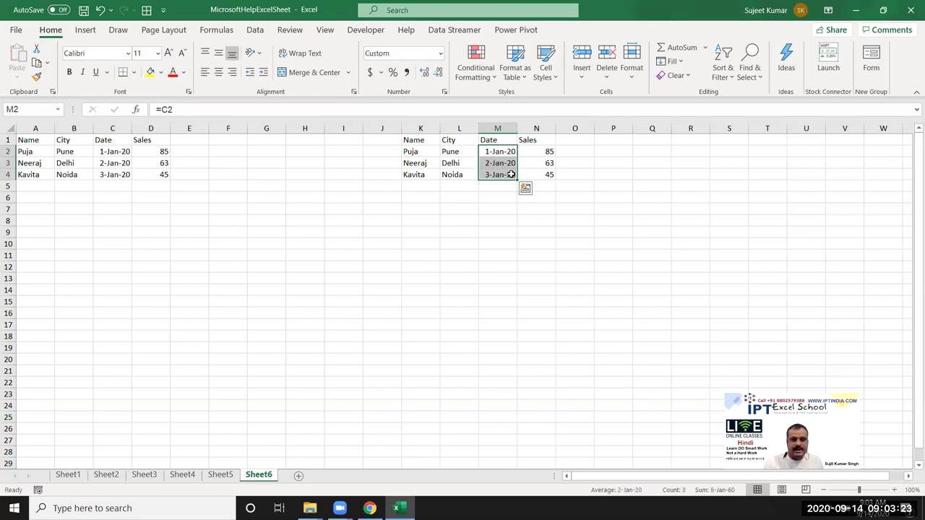
click(189, 254)
click(117, 153)
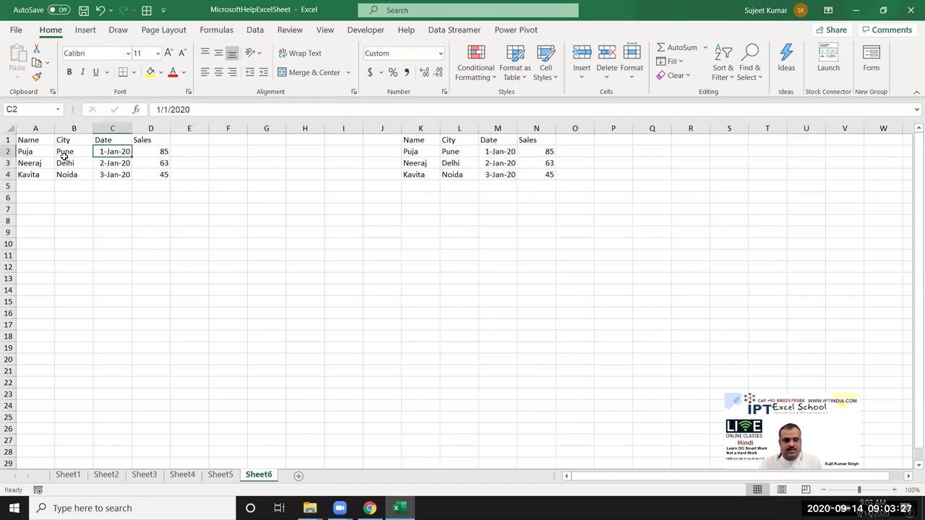
Step: Rename header C1 to MRP and enter 85, 66 and 25 below it
click(102, 139)
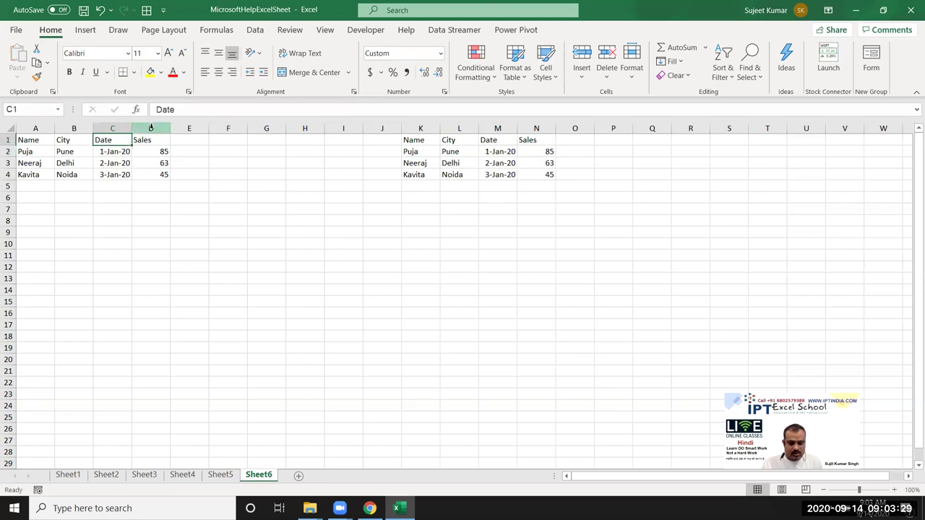
text(MRP)
key(Return)
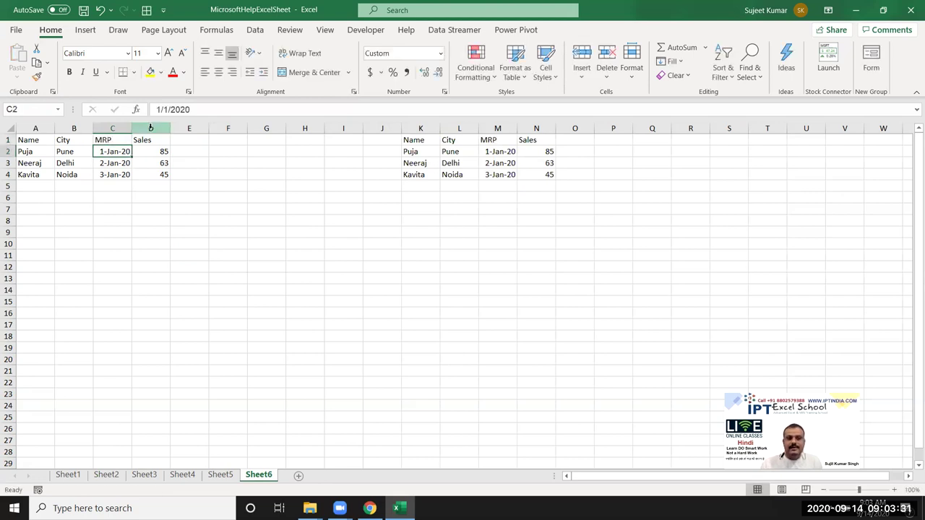
text(8)
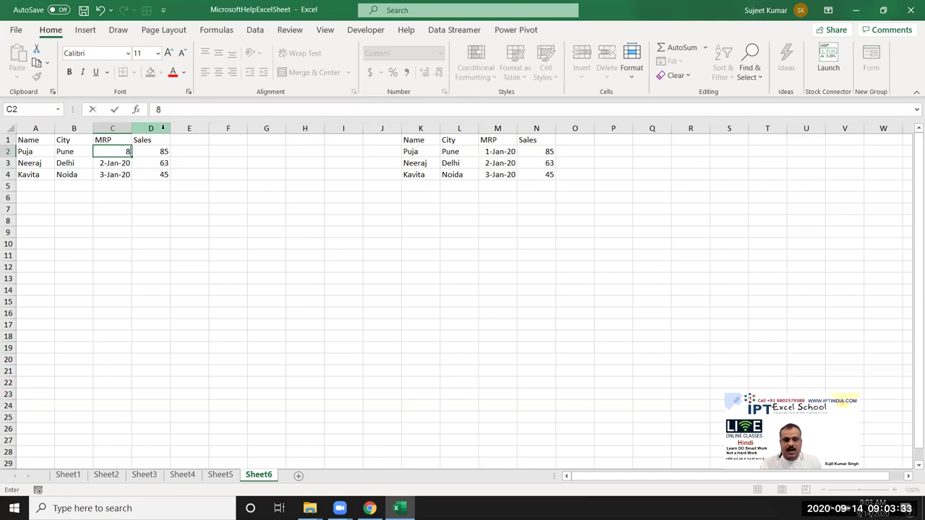
text(5)
key(Return)
text(66)
key(Return)
text(25)
key(Return)
Step: Set C2:C4 and linked M2:M4 to General format, widening column M
key(Up)
key(Up)
key(Up)
key(shift+Down)
key(shift+Down)
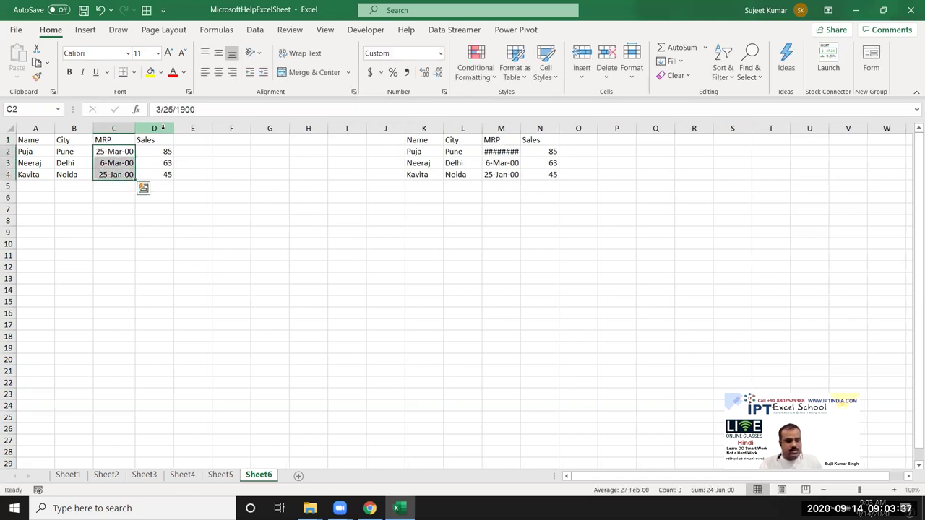
key(ctrl+shift+grave)
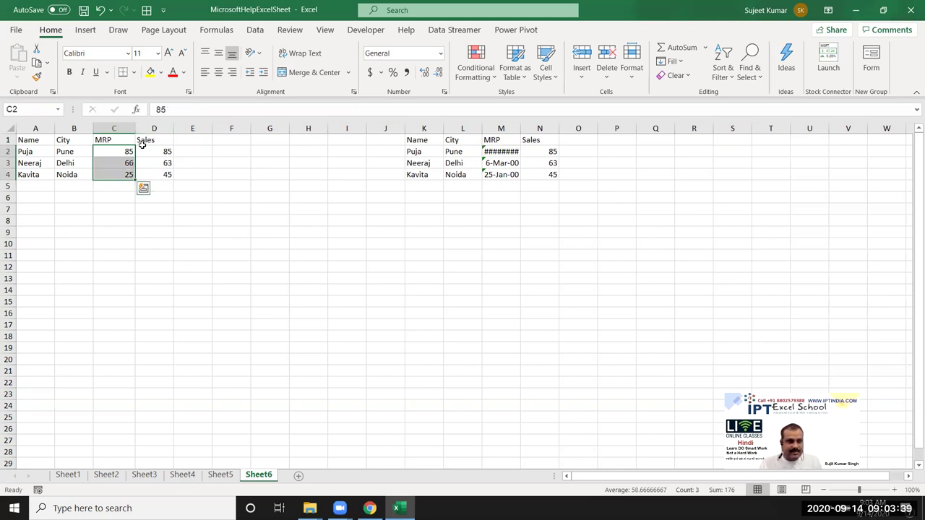
double_click(518, 129)
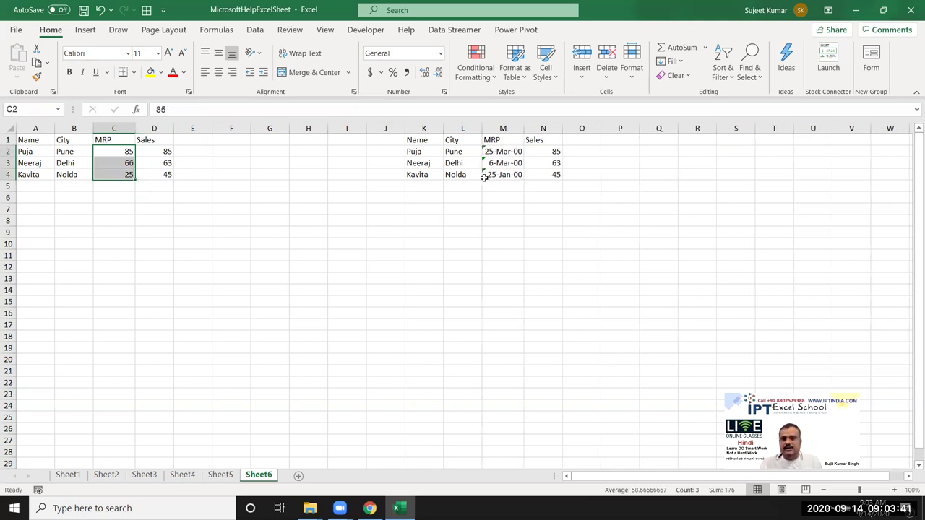
click(500, 153)
drag(500, 154, 503, 175)
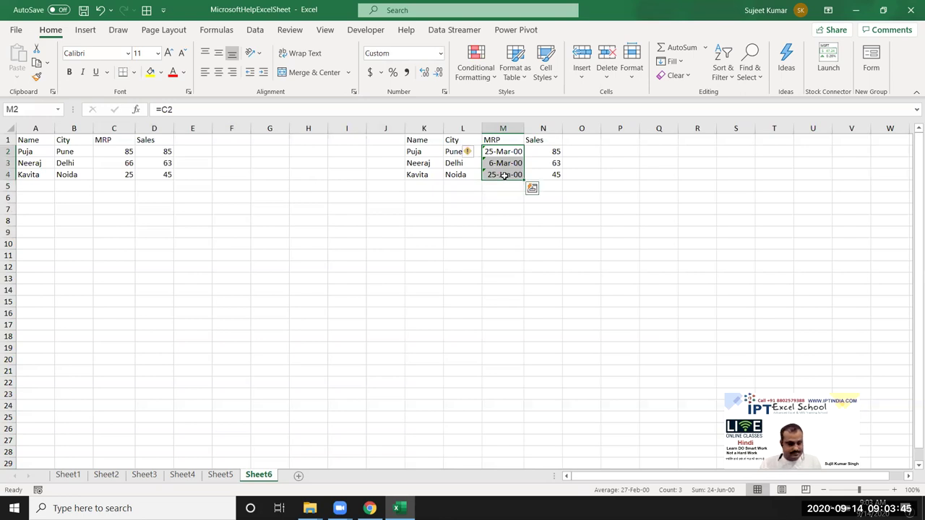
key(ctrl+shift+asciitilde)
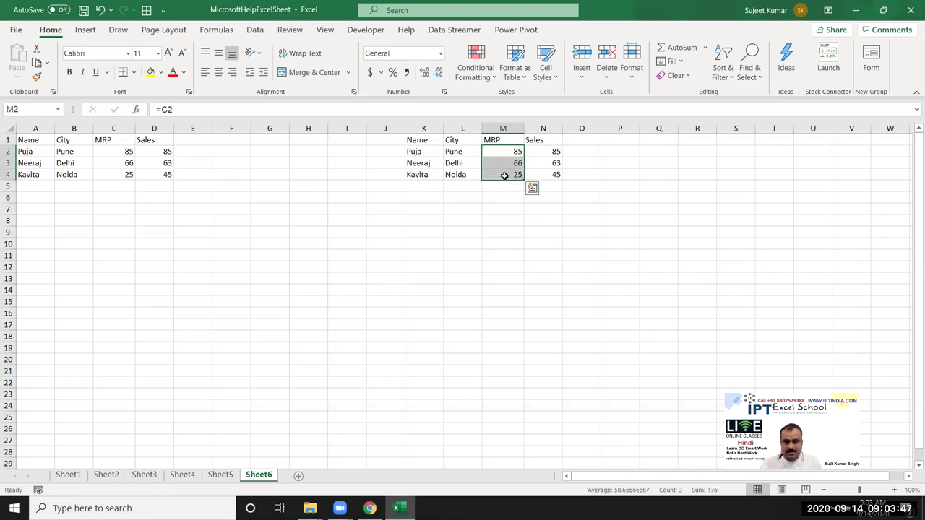
Step: Rename C1 to Date and fill dates 1-Jan to 3-Jan into C2:C4
click(305, 174)
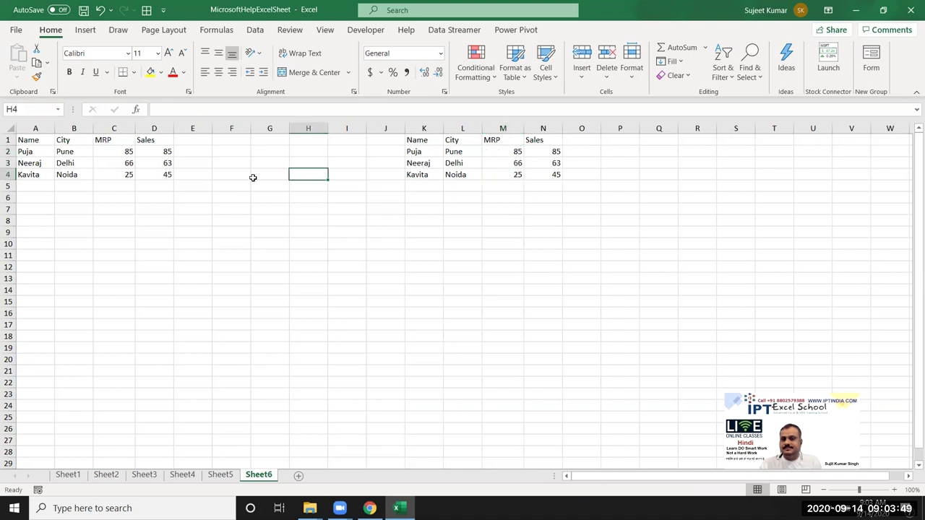
click(118, 140)
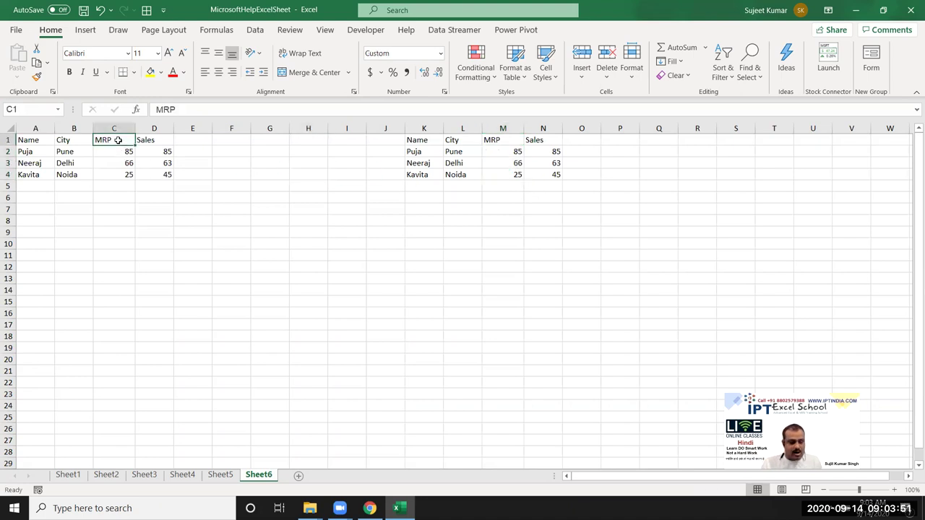
text(DAte)
key(Return)
text(1/1)
key(Return)
click(123, 151)
drag(135, 156, 134, 177)
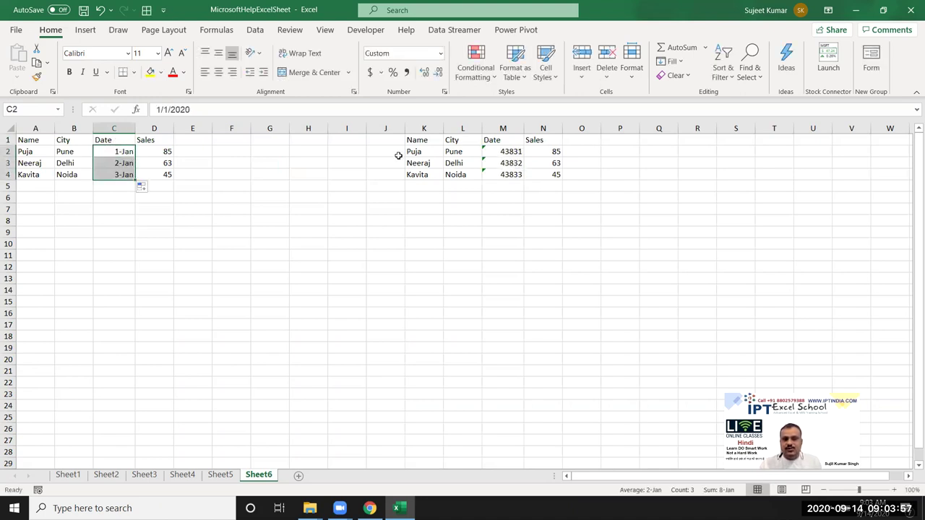
Step: Apply the date format to M2:M4 so they show 1-Jan-20 to 3-Jan-20
drag(503, 153, 509, 174)
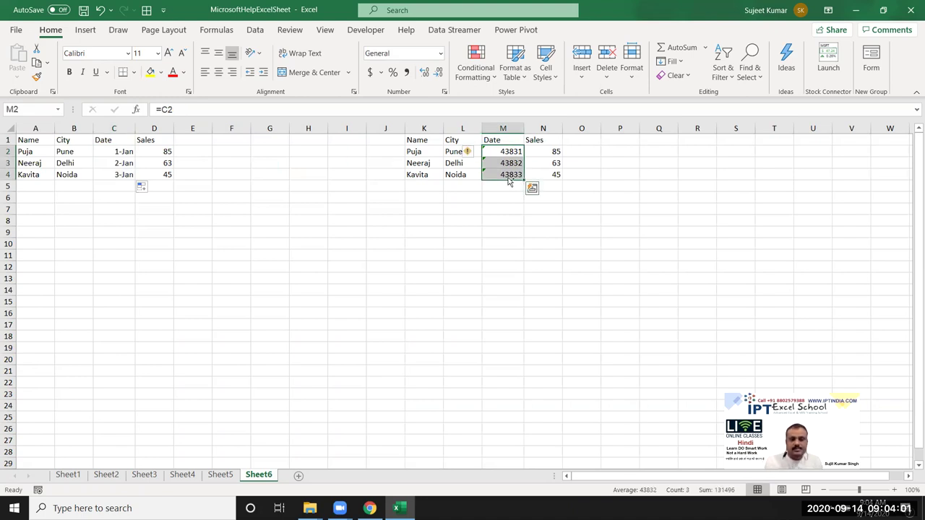
key(ctrl+shift+3)
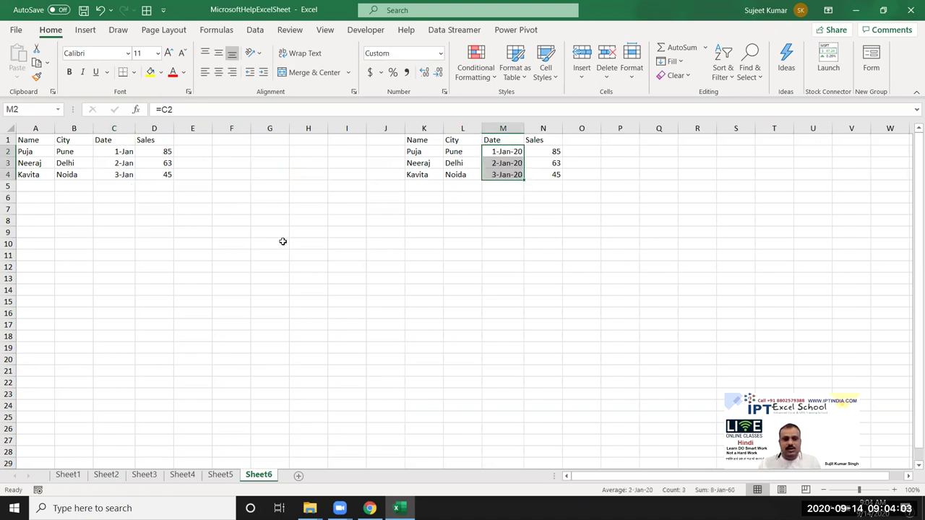
click(282, 242)
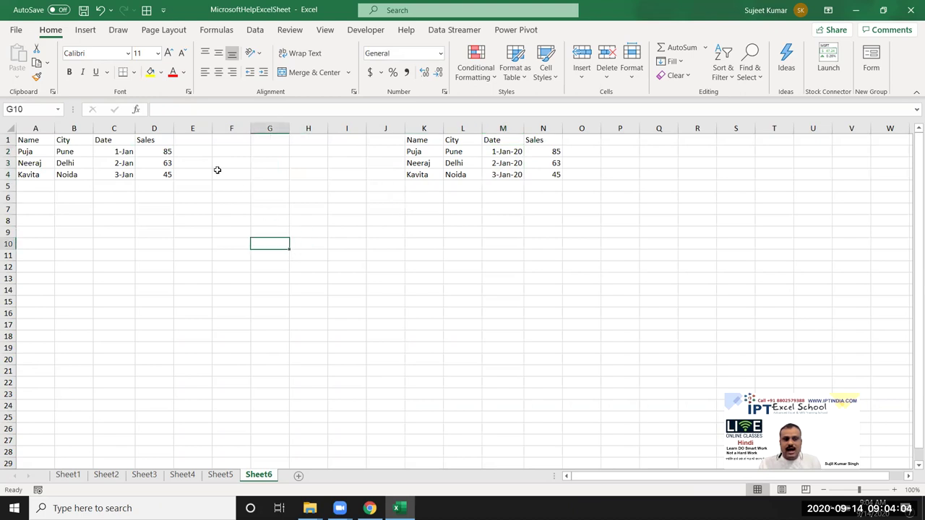
click(505, 152)
drag(505, 152, 504, 175)
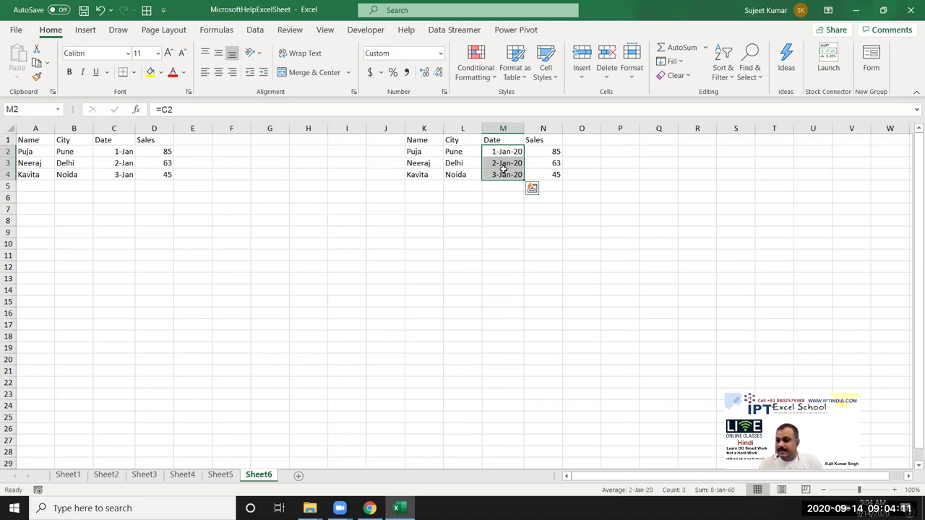
Step: Rename C1 to MRP and enter 85, 40188 and 25 in C2:C4
click(113, 143)
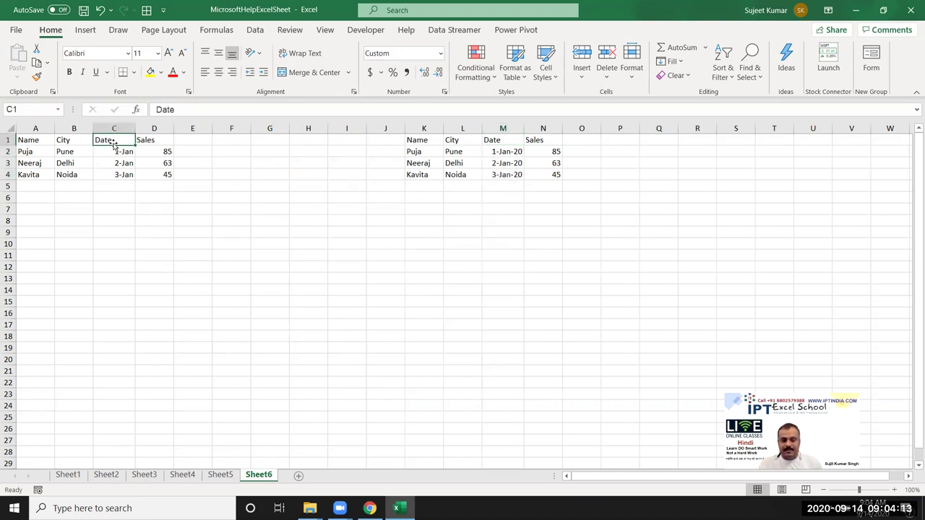
text(MRP)
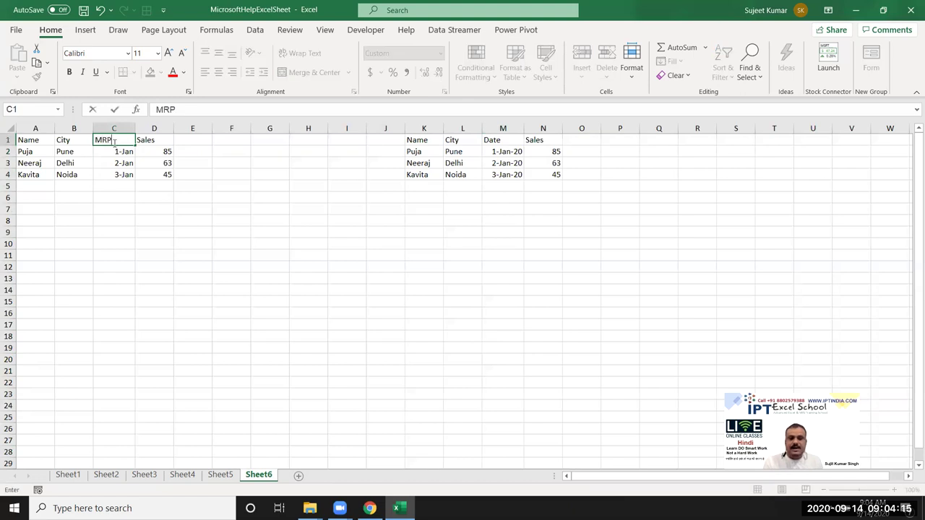
key(Return)
text(85)
key(Return)
text(40188)
key(Return)
text(25)
key(Return)
Step: Set C2:C4 to General format and correct C3 to 96
mouse_move(113, 164)
mouse_down()
mouse_move(113, 174)
mouse_move(111, 151)
mouse_up()
click(113, 174)
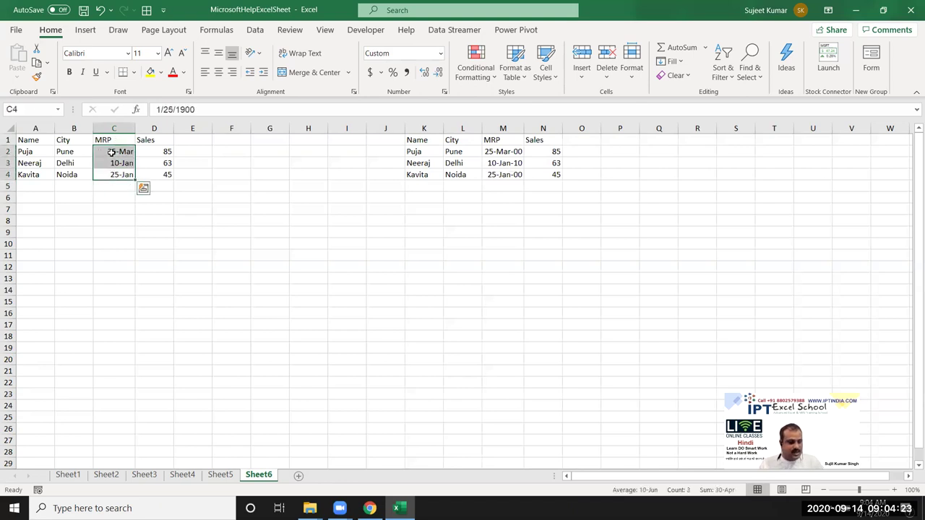
key(ctrl+shift+asciitilde)
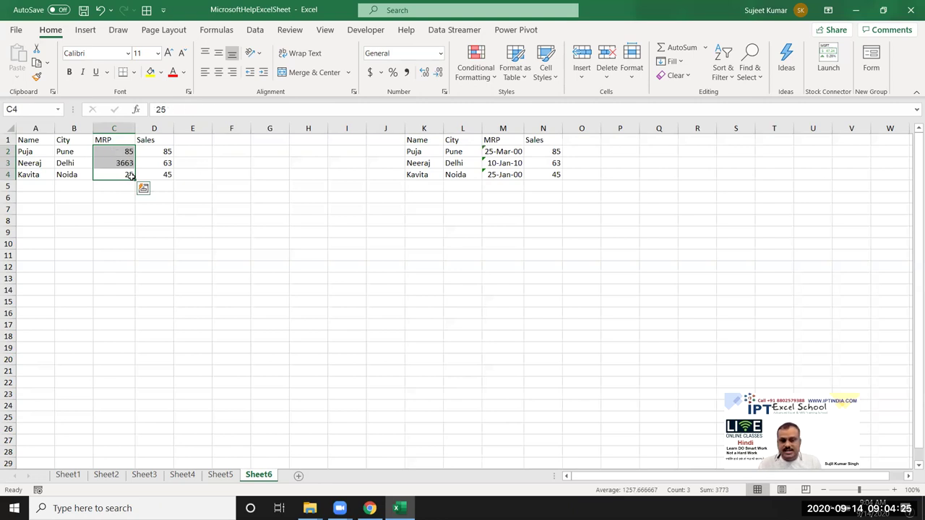
click(111, 163)
text(96)
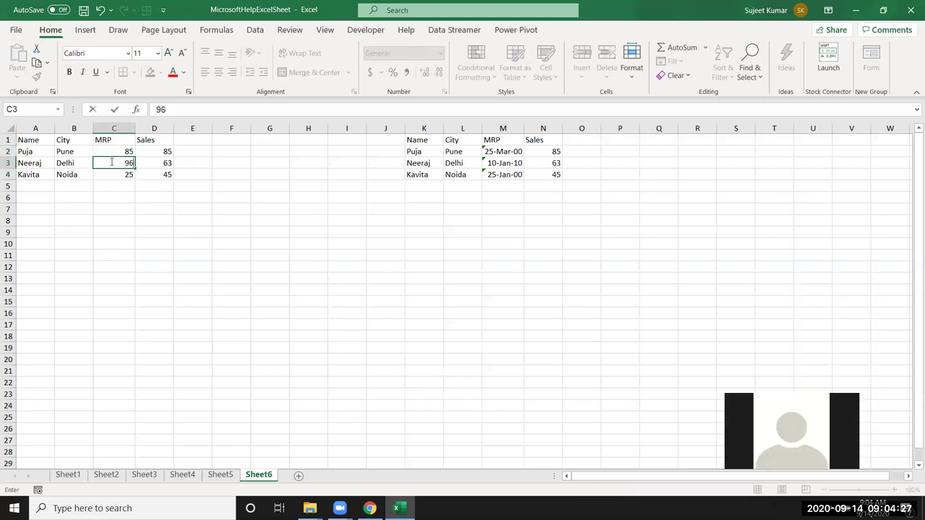
click(154, 199)
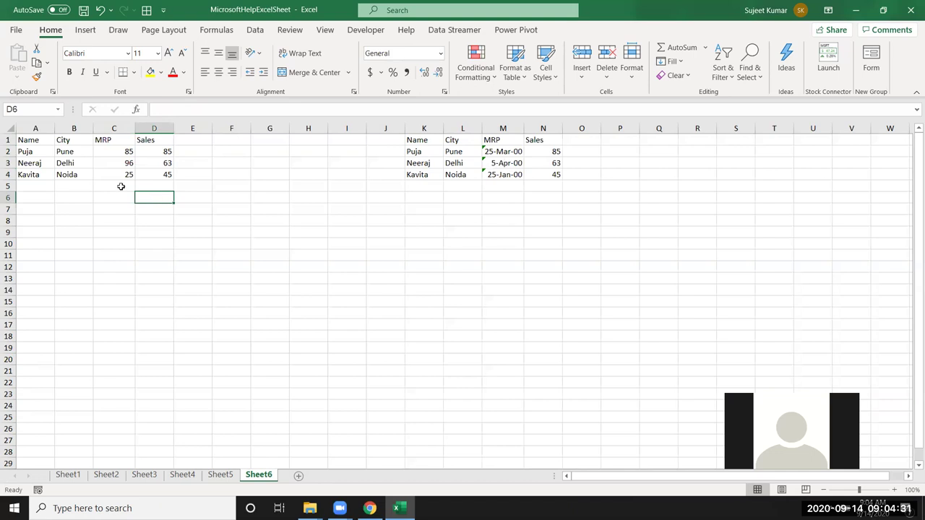
Step: Select the MRP column C1:C4 and paste into it
click(110, 151)
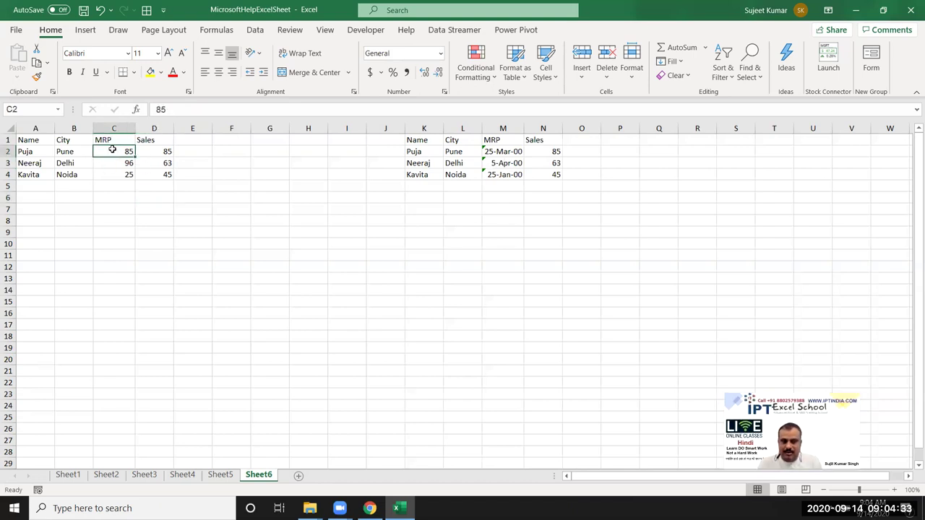
drag(116, 140, 110, 177)
key(ctrl+v)
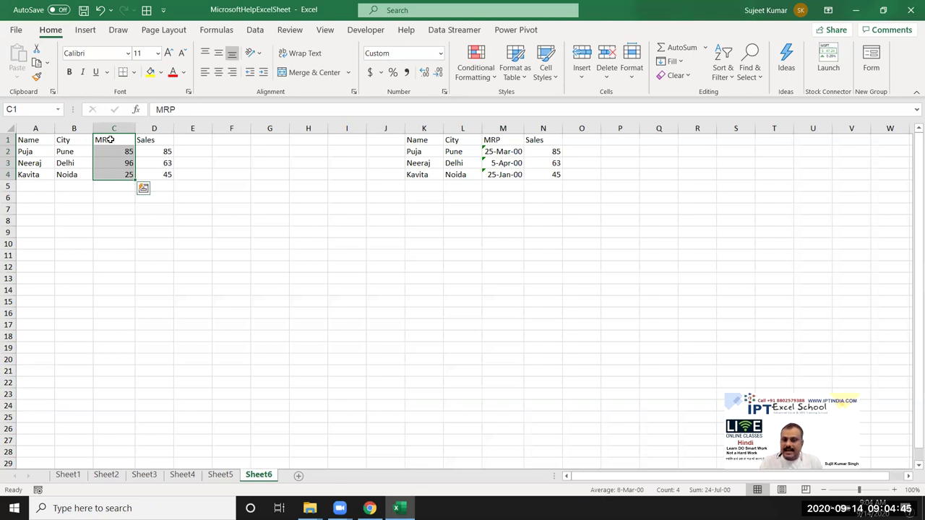
Step: Return M2:M4 to General format so they read 85, 96 and 25
mouse_move(415, 139)
mouse_down()
mouse_move(522, 159)
mouse_move(549, 182)
mouse_up()
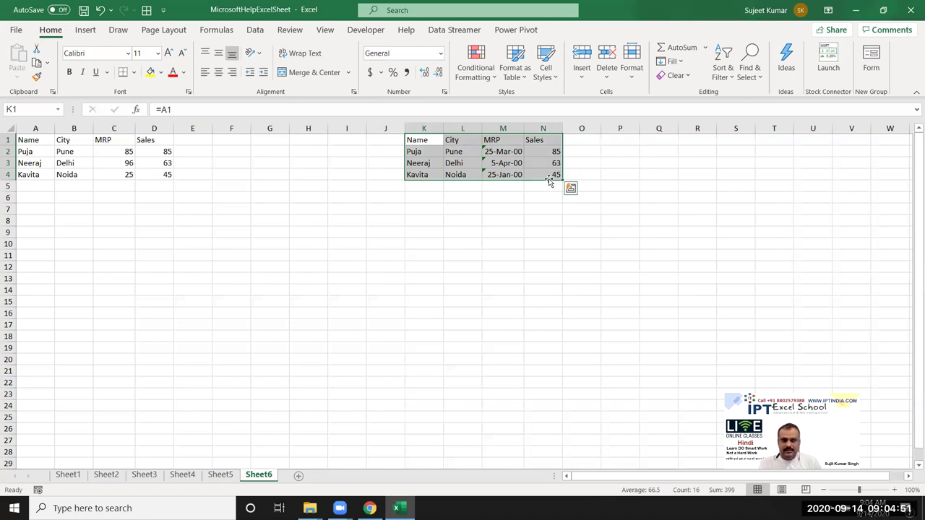
drag(140, 150, 7, 139)
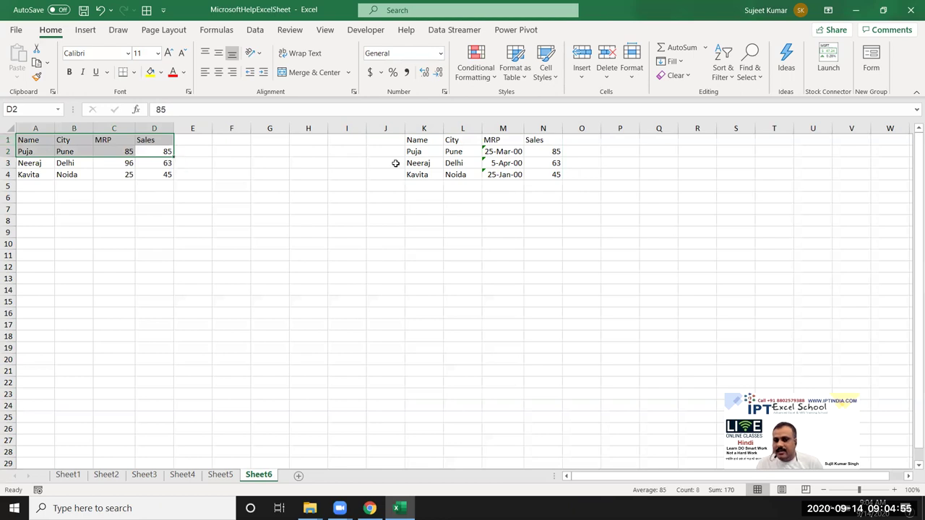
click(459, 152)
drag(505, 151, 509, 175)
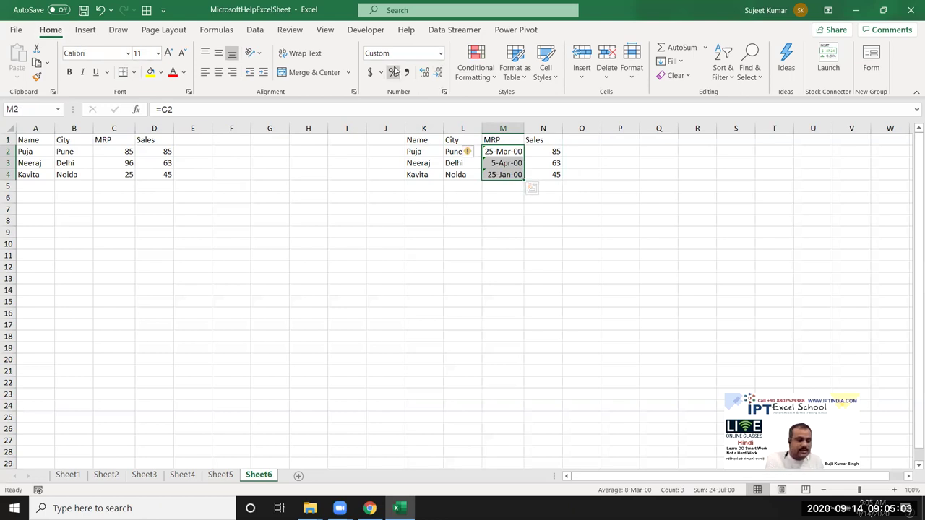
click(394, 71)
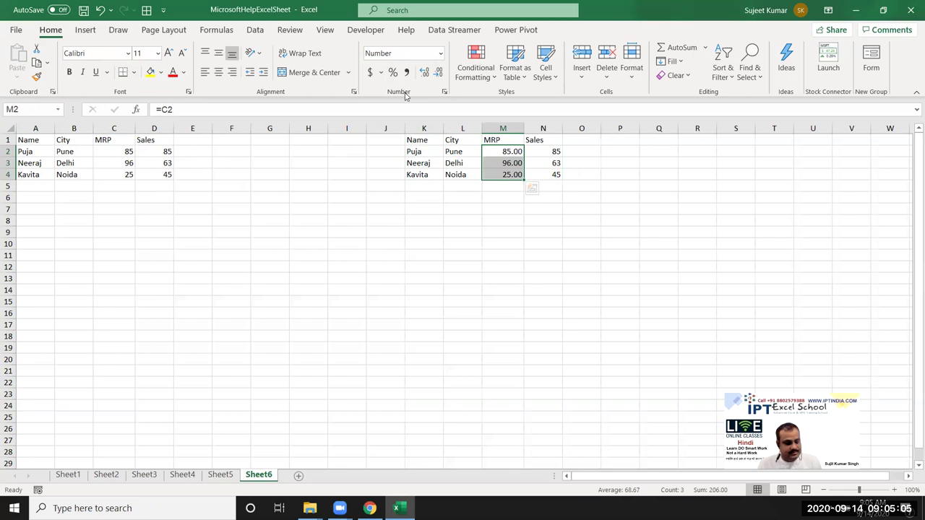
key(ctrl+shift+asciitilde)
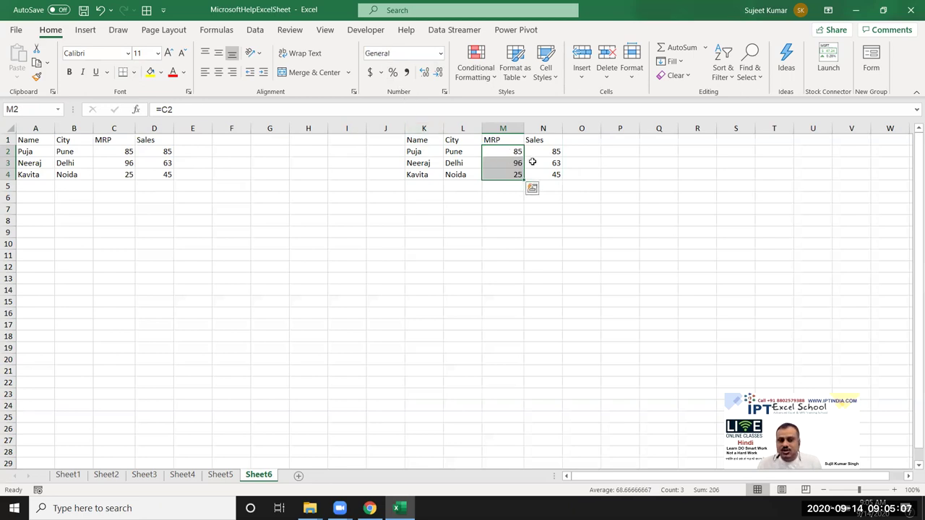
click(511, 141)
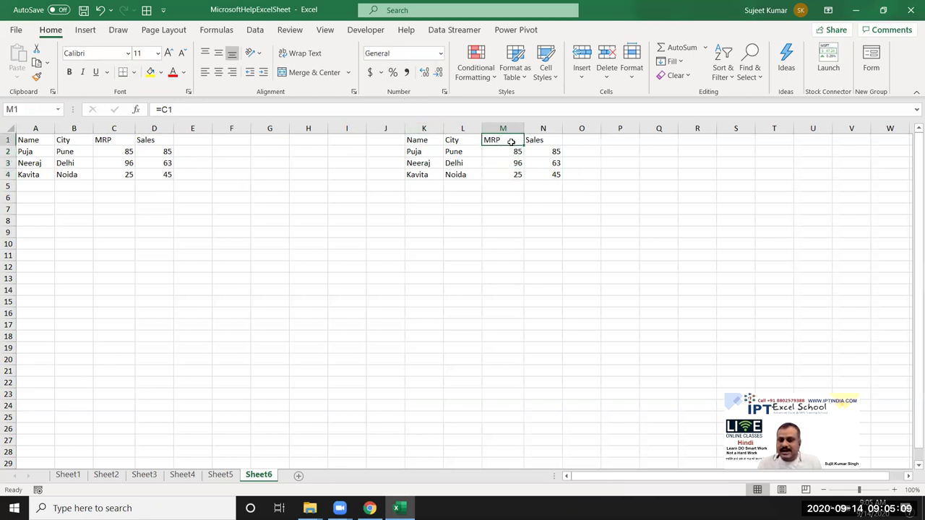
drag(507, 153, 505, 173)
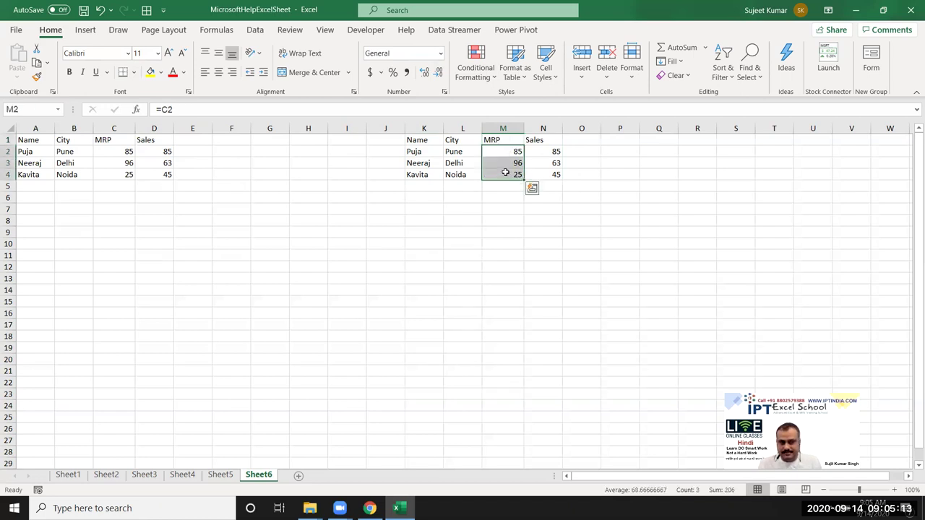
Step: Start a formula-based conditional formatting rule on M2 with =$M$1="Date"
click(508, 153)
click(484, 79)
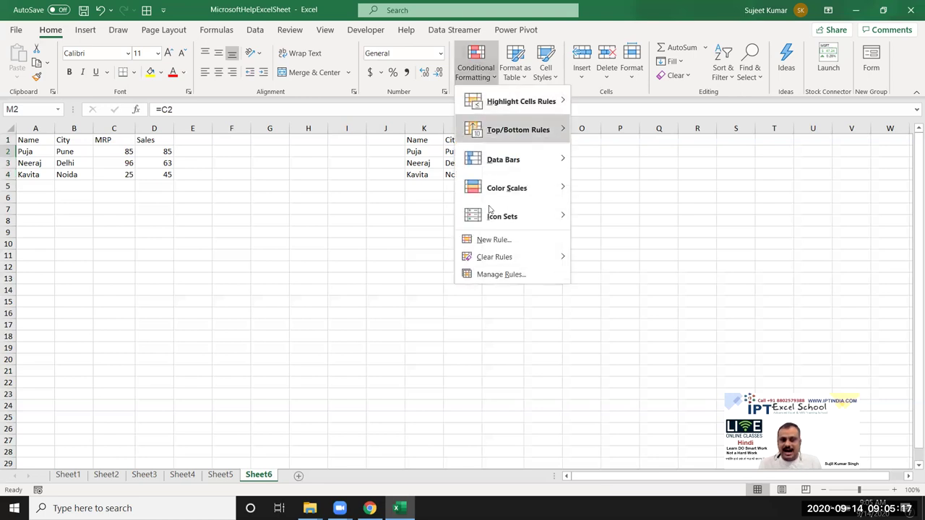
click(489, 240)
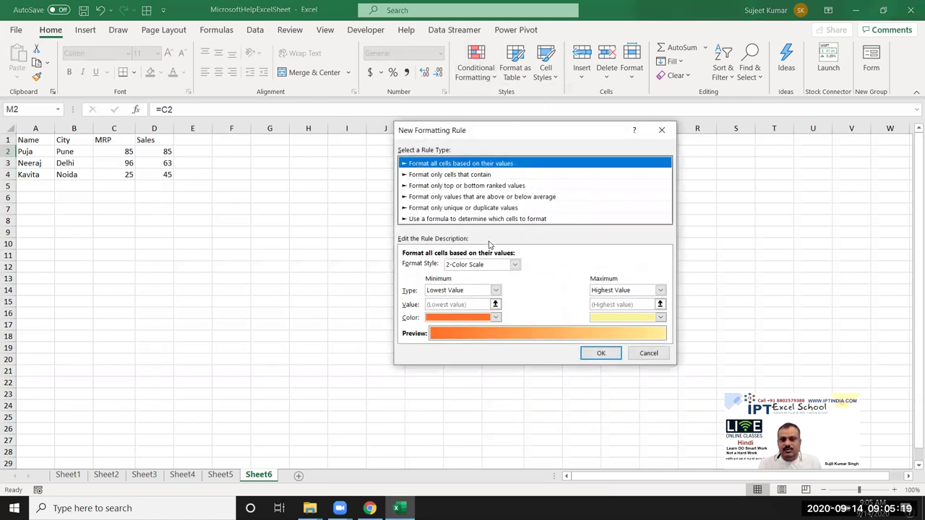
click(432, 219)
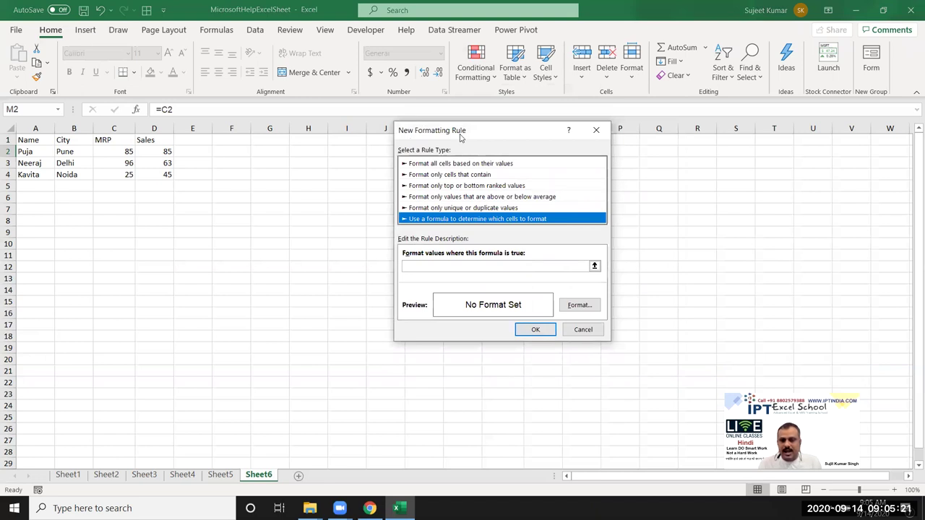
drag(461, 137, 460, 260)
click(433, 389)
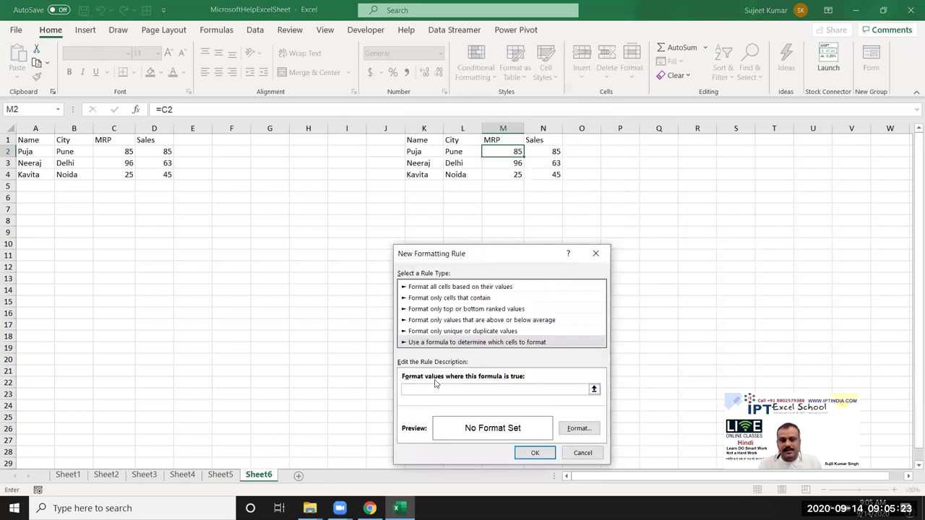
click(508, 143)
text(=)
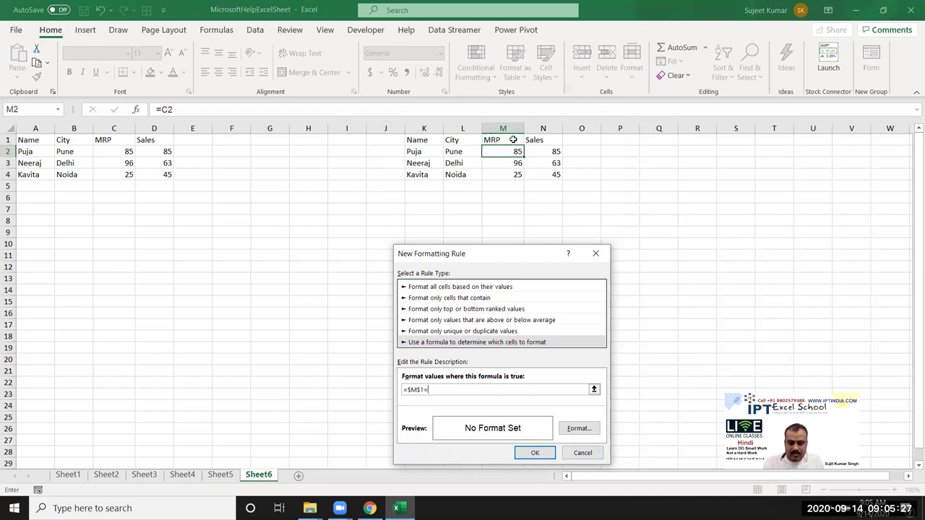
text("Date")
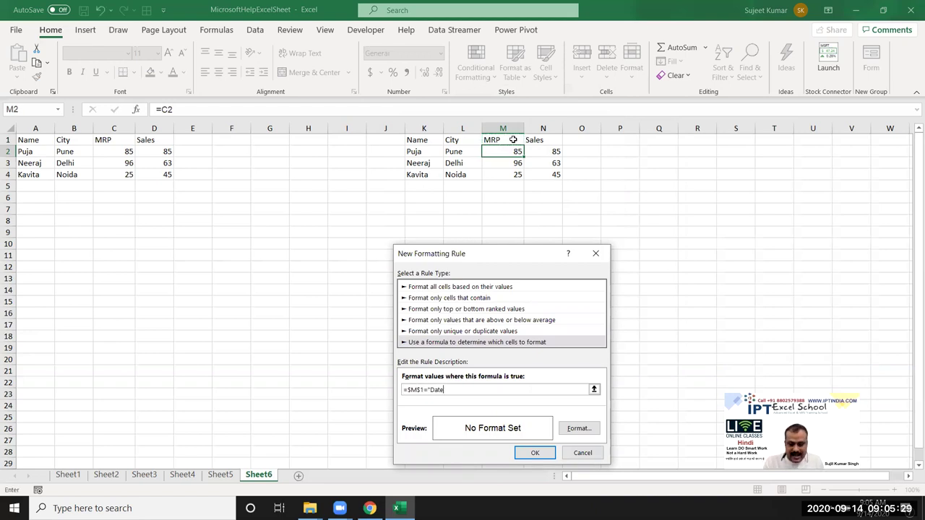
Step: Give the rule the 14-Mar-12 date number format and save it
click(578, 428)
click(407, 92)
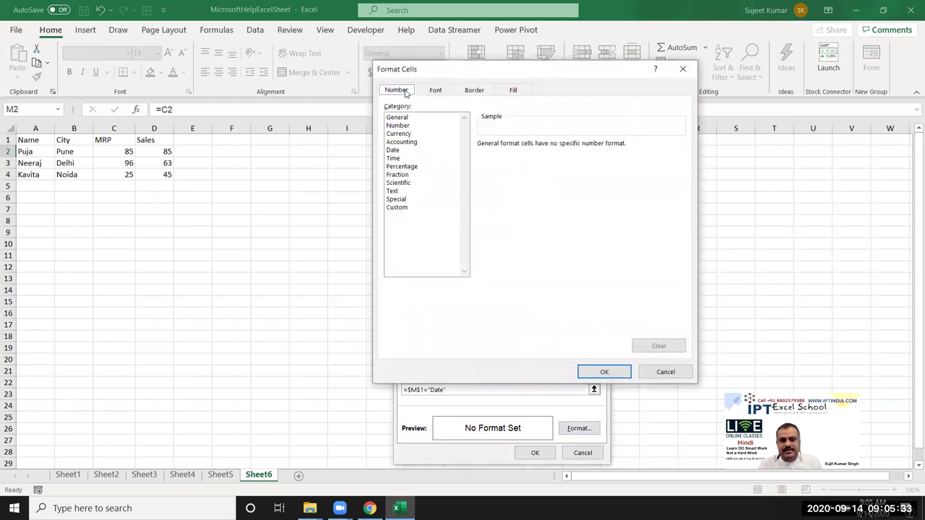
click(393, 150)
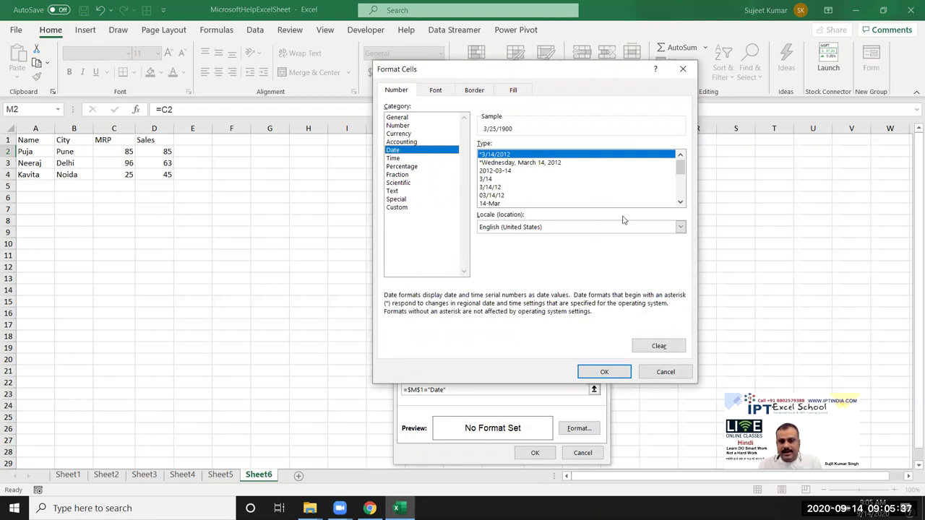
click(680, 203)
click(680, 203)
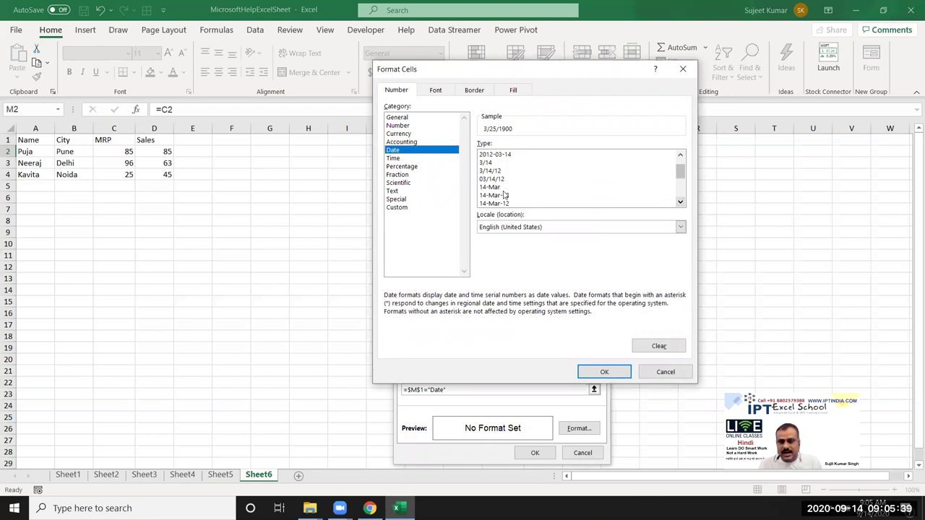
click(504, 196)
click(606, 372)
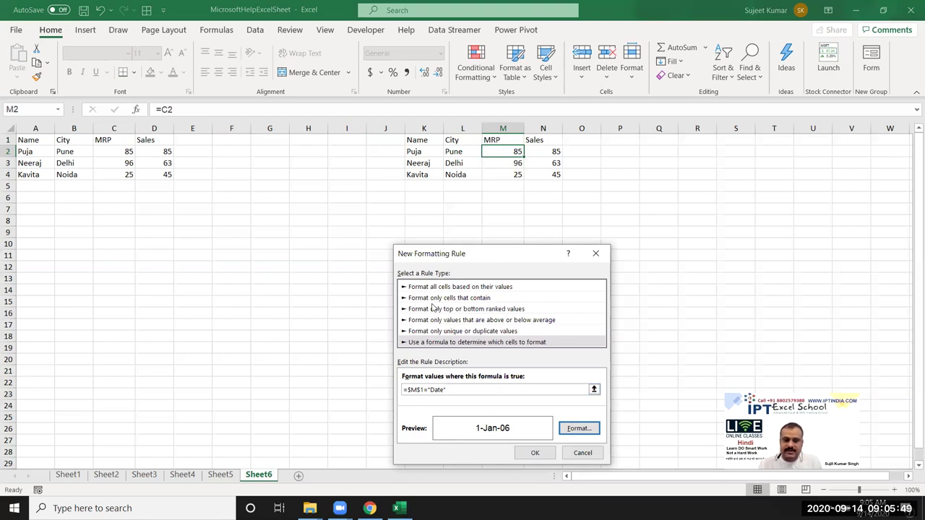
click(535, 452)
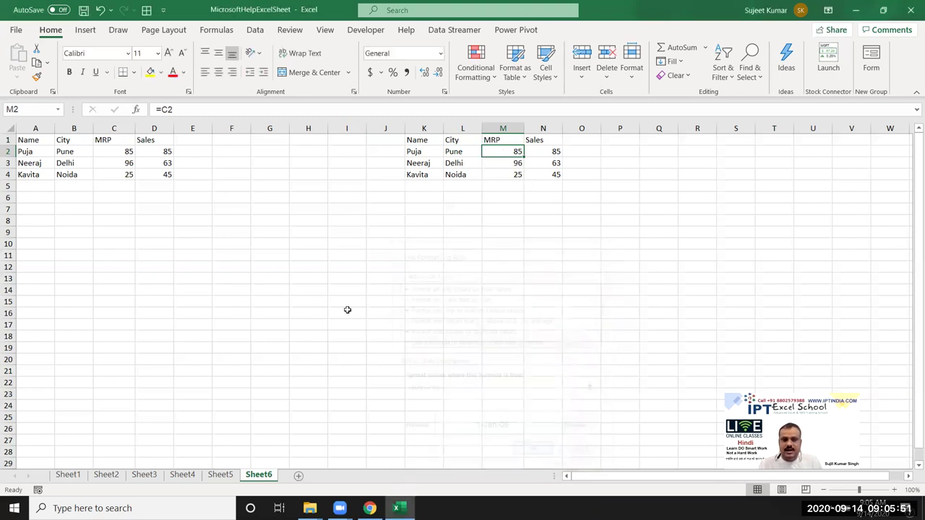
Step: Copy M2's formatting onto M3:M4 with the Format Painter
click(37, 76)
drag(510, 152, 509, 174)
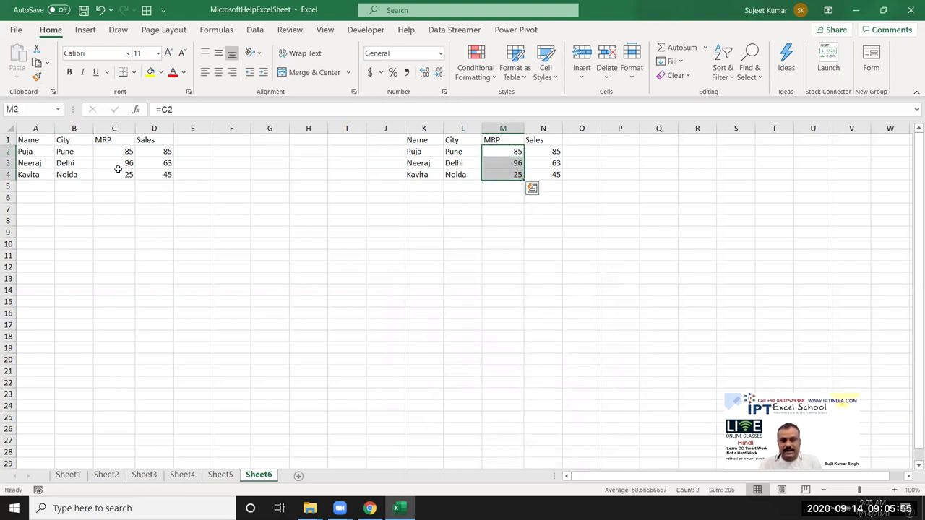
click(110, 149)
click(109, 142)
Step: Test the rule by entering Date in C1 and filling dates from 1/1 down C2:C4
text(Dat)
key(Return)
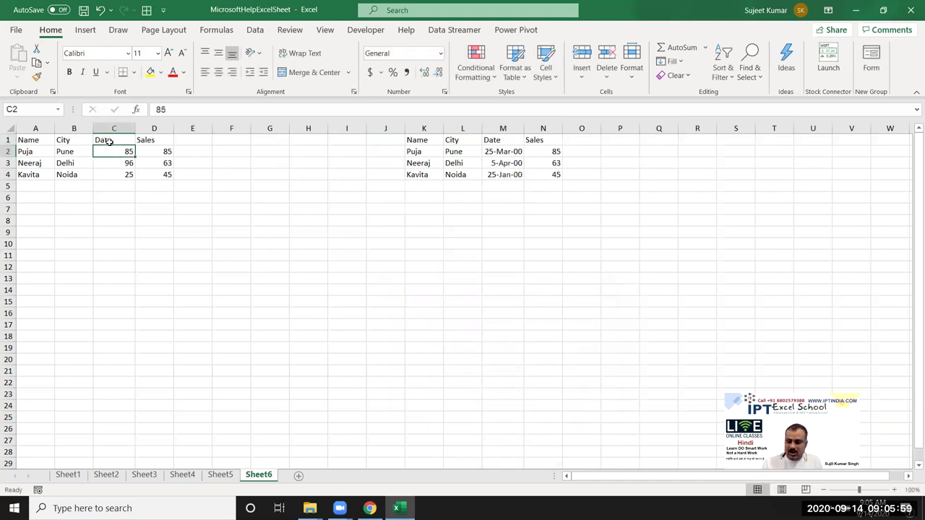
text(1/1)
key(Return)
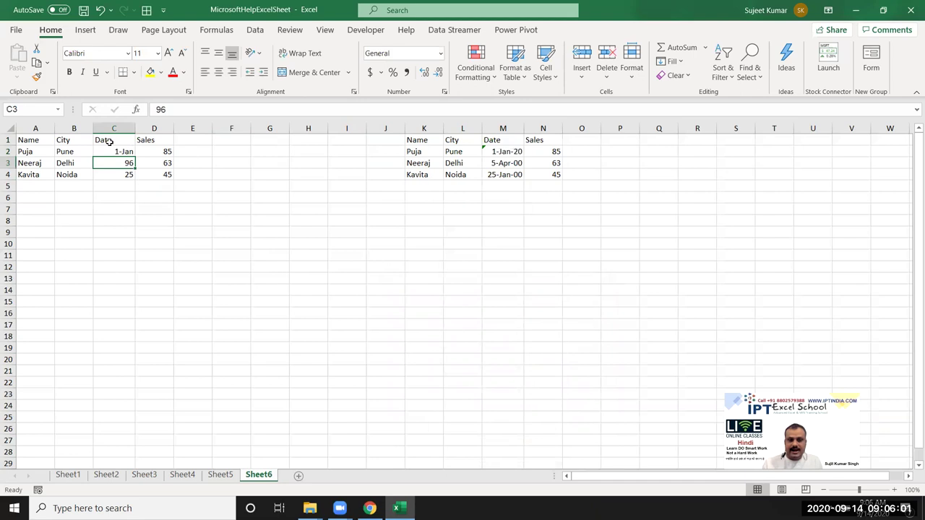
text(1/)
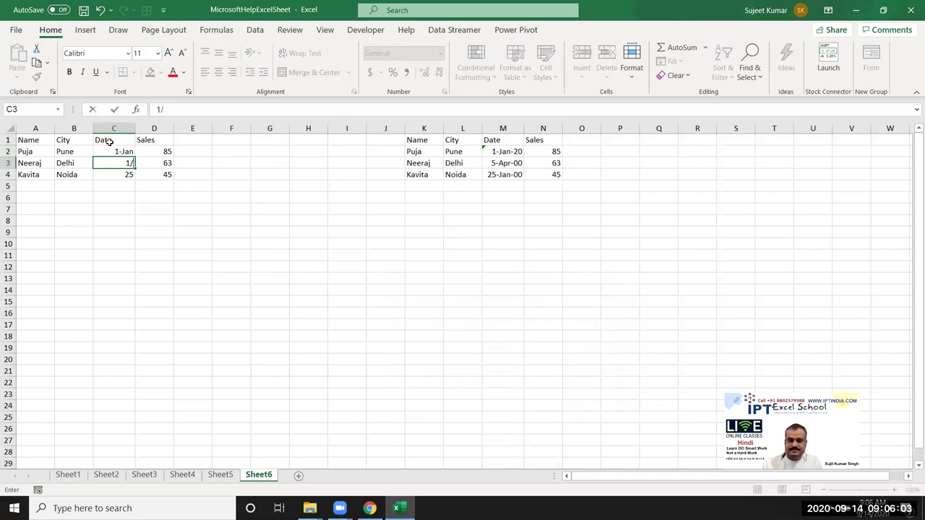
key(Return)
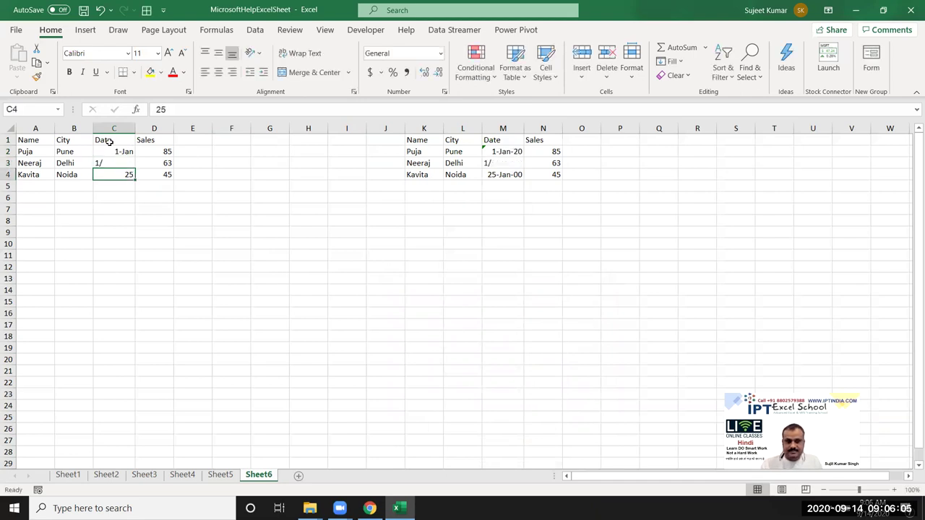
click(130, 153)
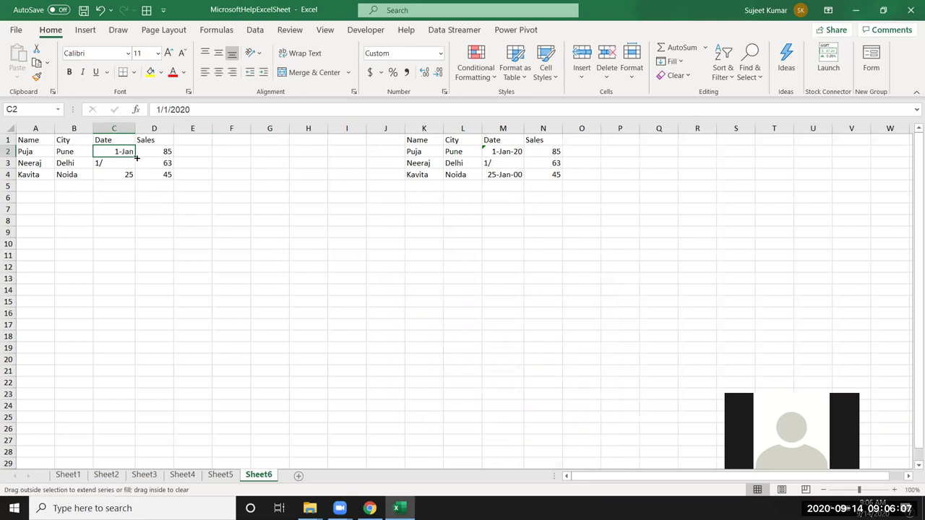
double_click(134, 156)
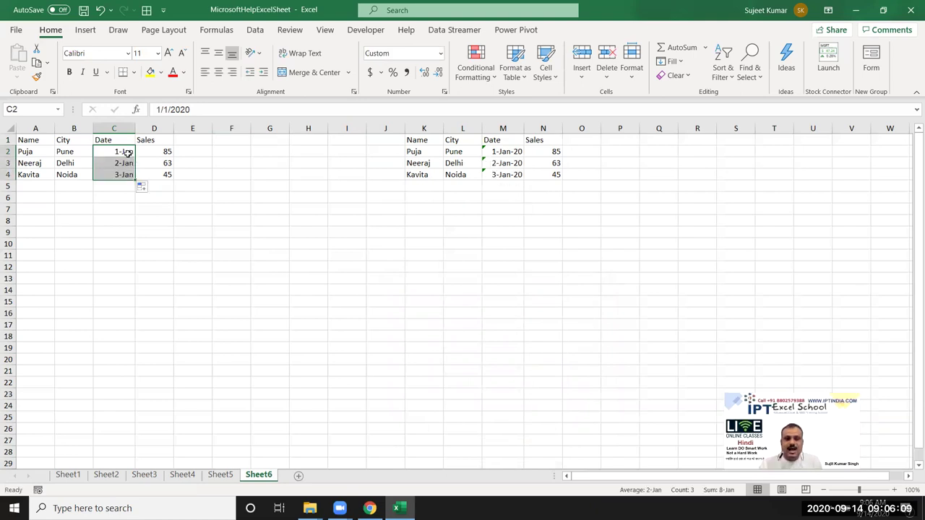
click(124, 152)
Step: Change C1 back to MRP and enter 85, 36 and 63 below it
click(115, 141)
text(MRP)
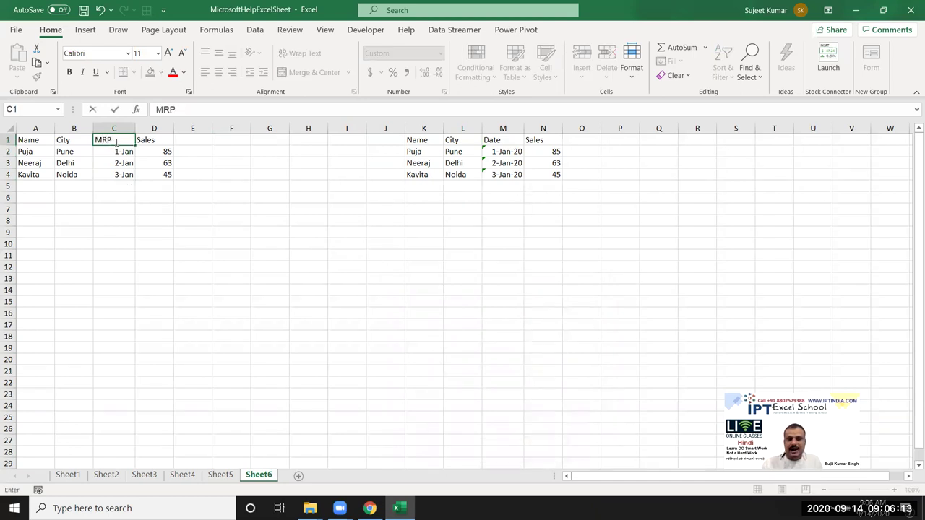
key(Return)
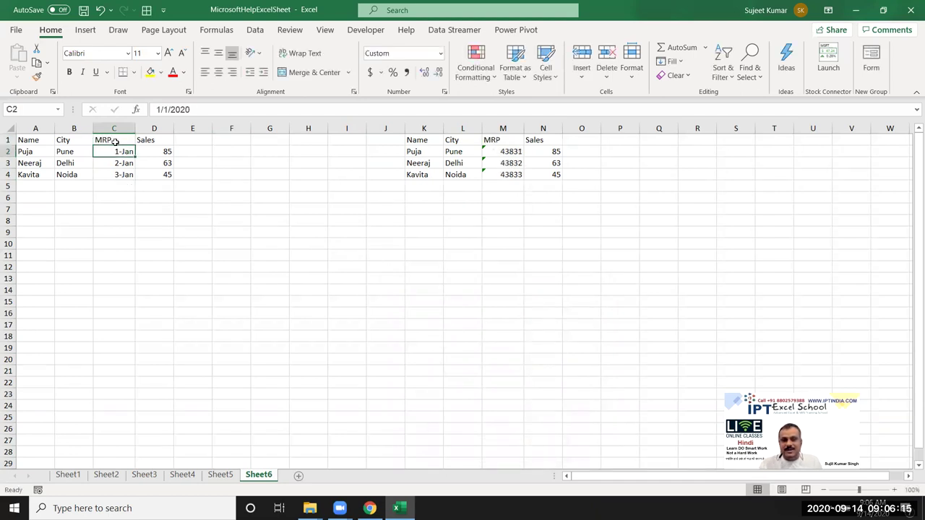
text(85)
key(Return)
text(36)
key(Return)
text(63)
key(Return)
Step: Set C2:C4 to General format and check the values in column C
key(Up)
key(Up)
key(Up)
key(shift+Down)
key(shift+Down)
key(ctrl+shift+grave)
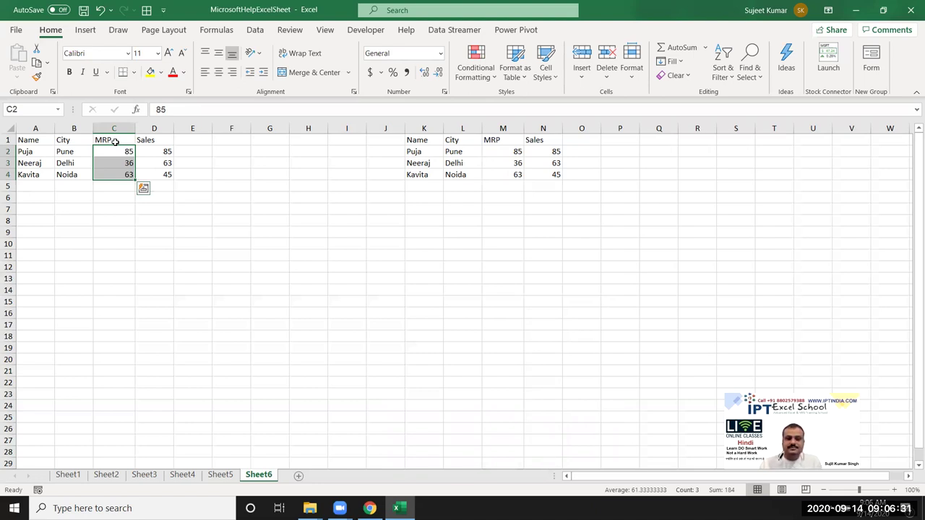
click(114, 141)
key(Down)
key(Down)
key(Down)
key(Up)
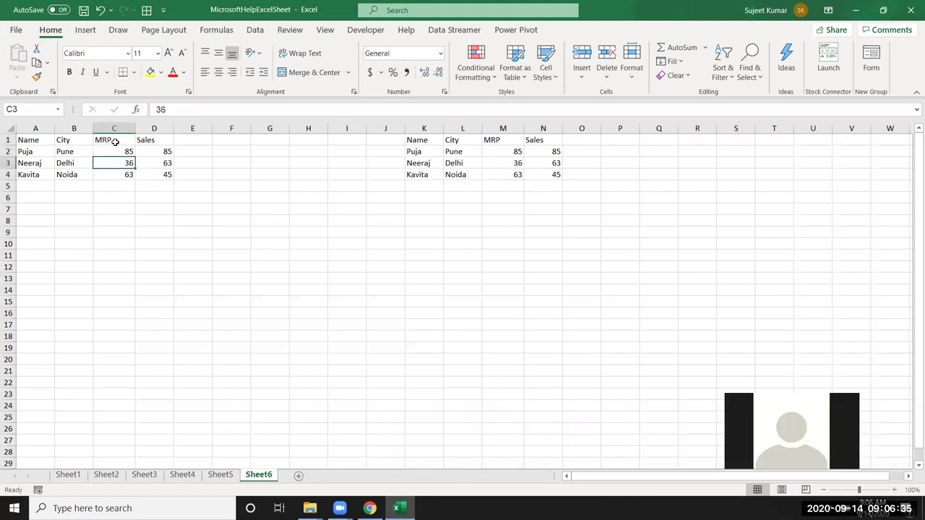
key(Up)
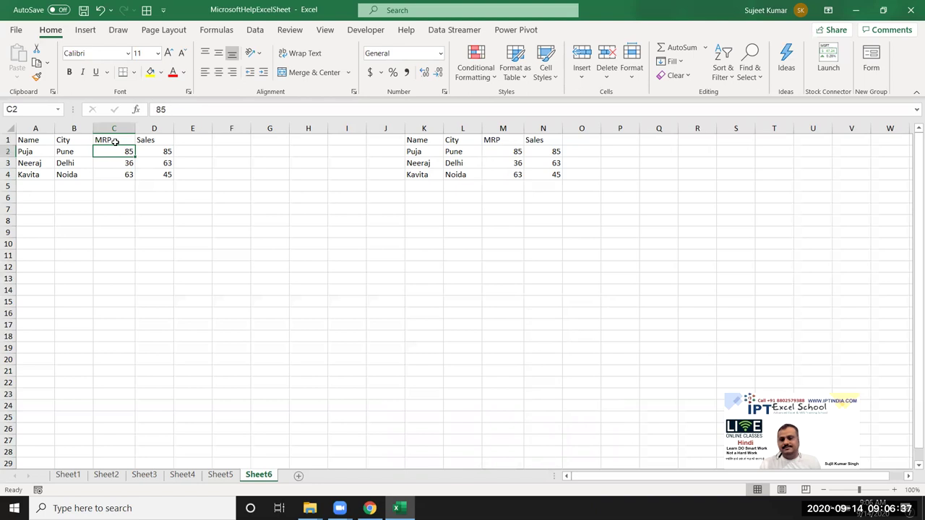
key(F2)
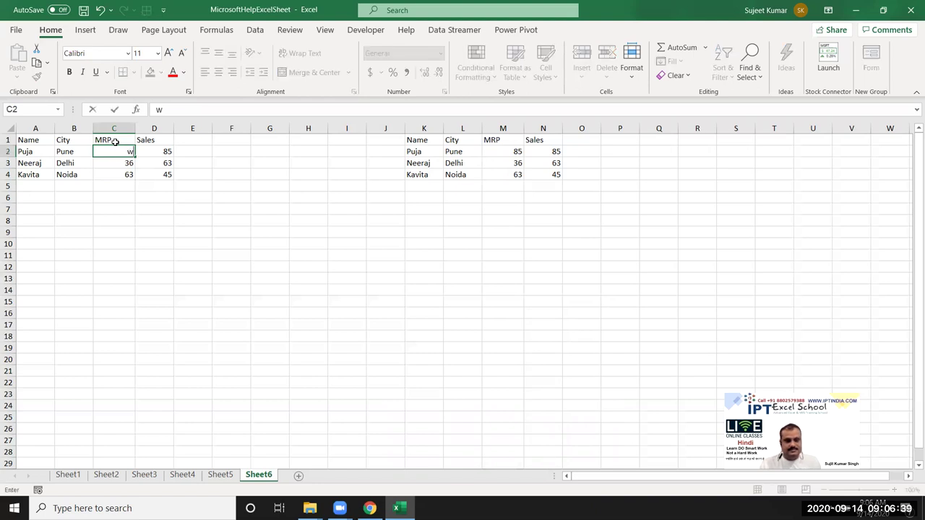
key(Escape)
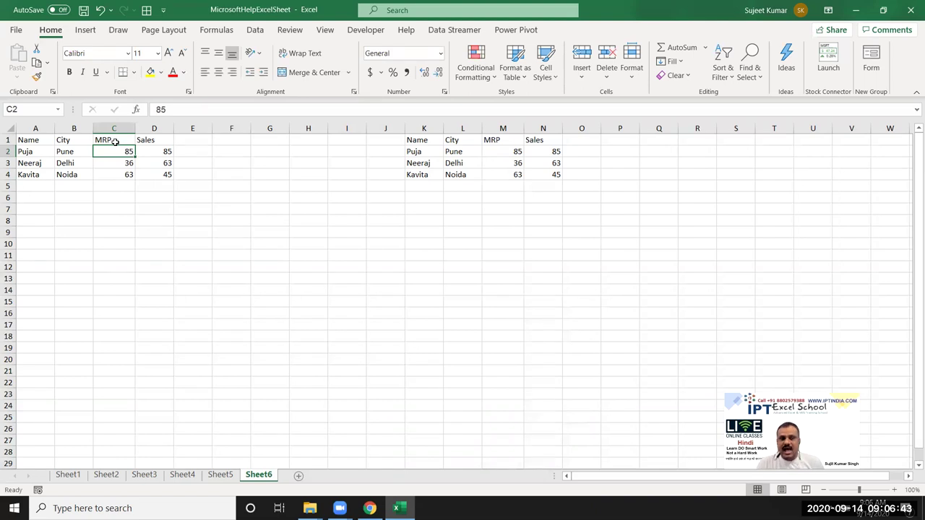
Step: Add Sheet7, widen column A, and enter A/c, 1, 2, 3 and sdf down column A
click(299, 476)
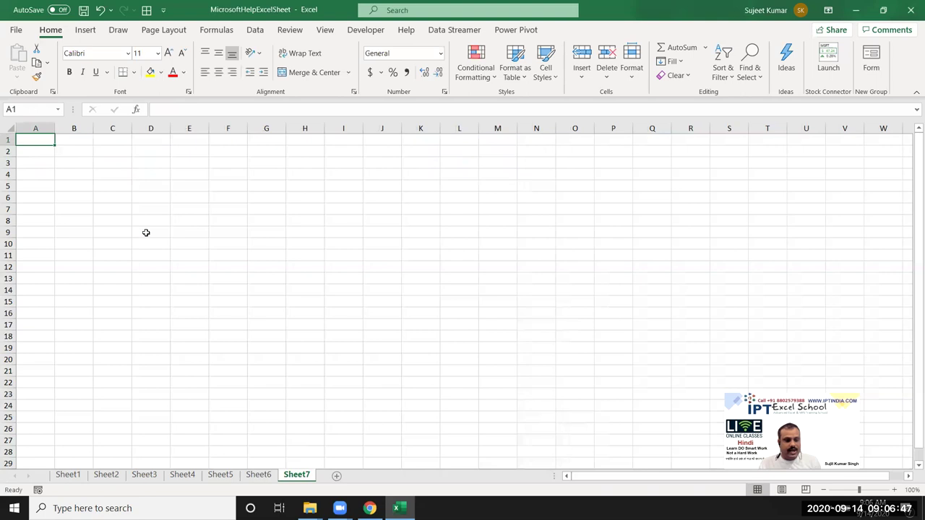
drag(54, 128, 62, 128)
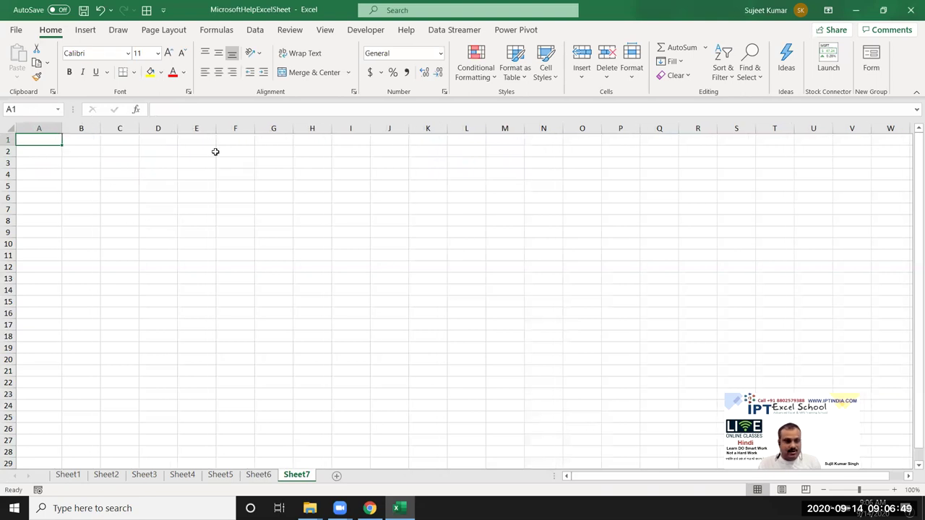
text(A/c)
key(Return)
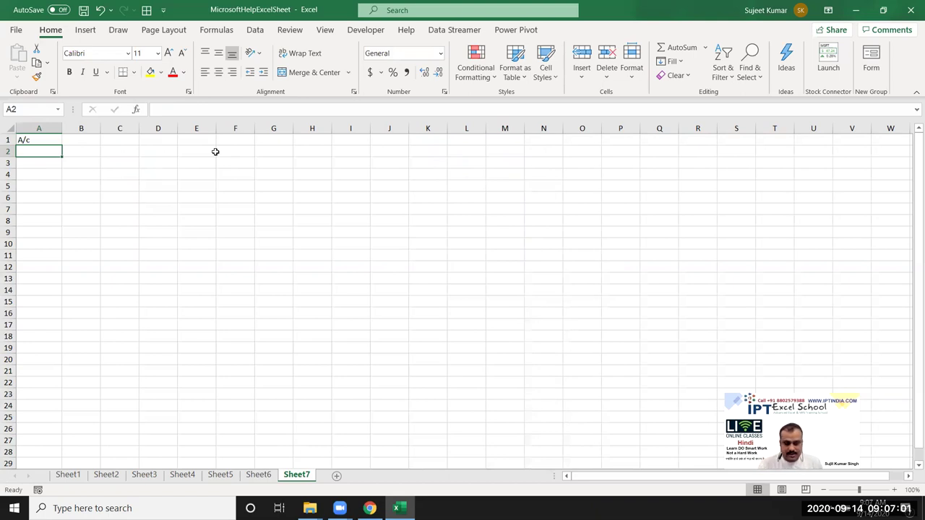
text(1 2 3 sdf)
key(Return)
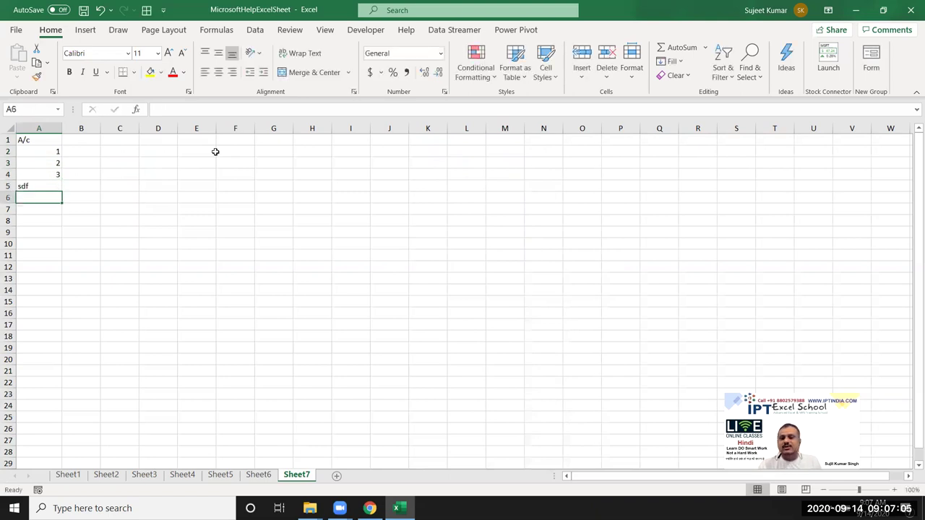
Step: Test =ISTEXT(A2) in cell B2, see FALSE, then delete the test formula
key(Up)
key(Up)
key(Up)
key(Up)
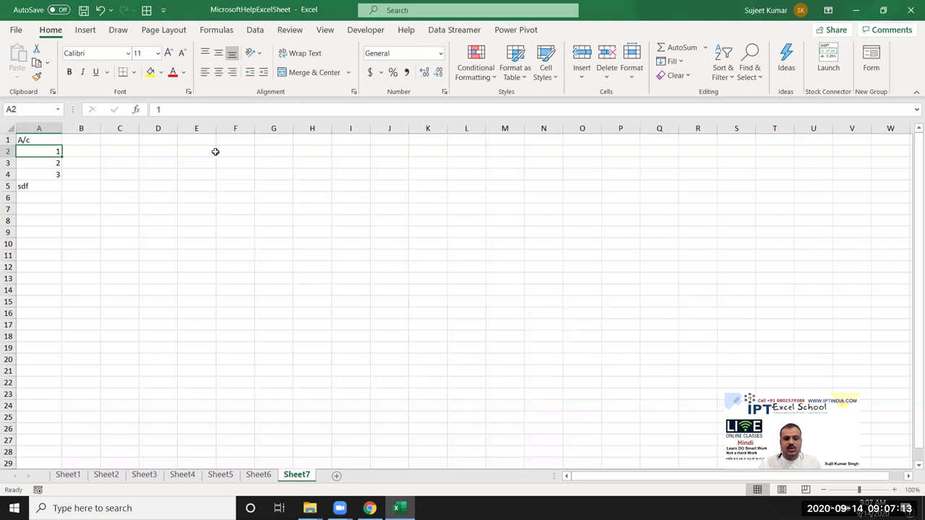
key(Right)
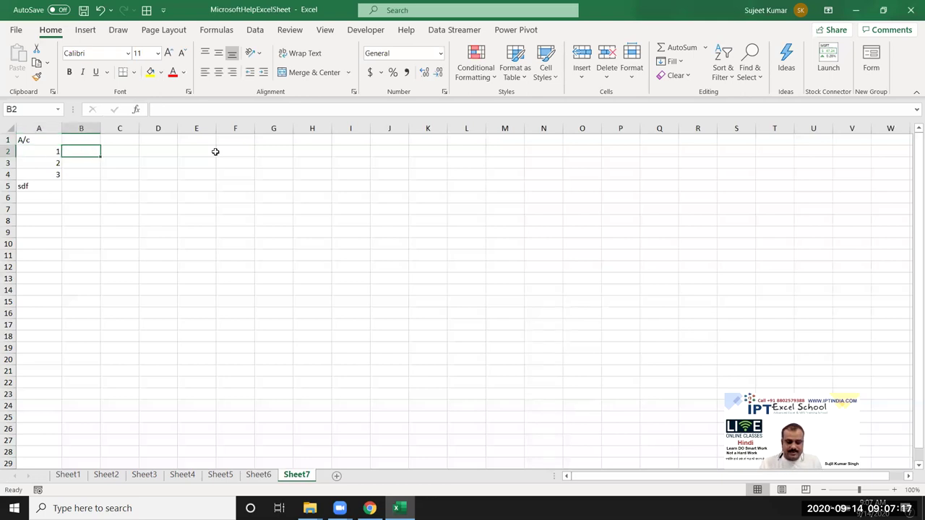
text(=is)
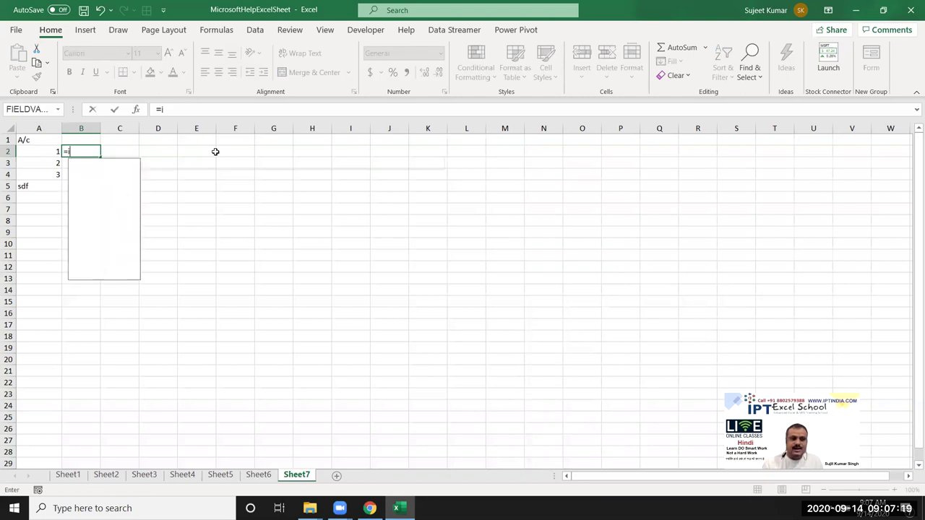
text(t)
key(Tab)
key(Left)
key(Return)
key(Up)
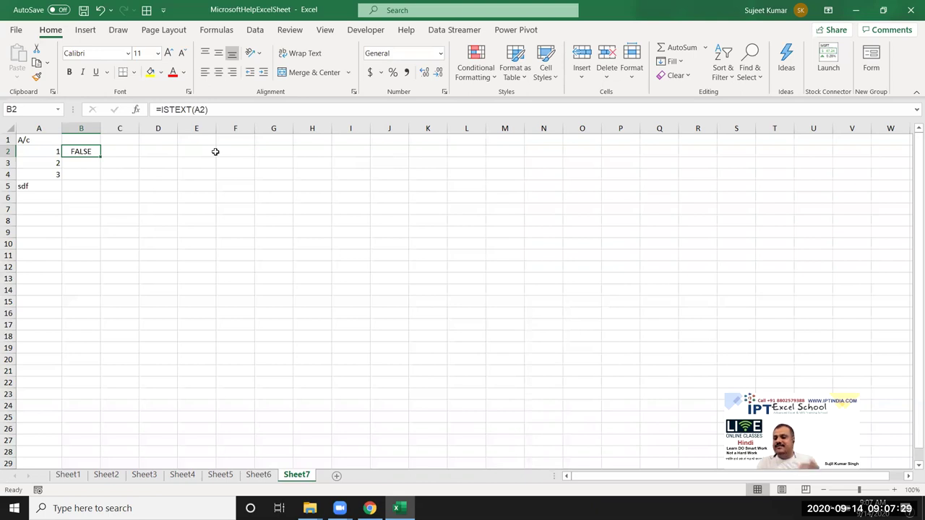
key(Left)
key(Right)
key(Delete)
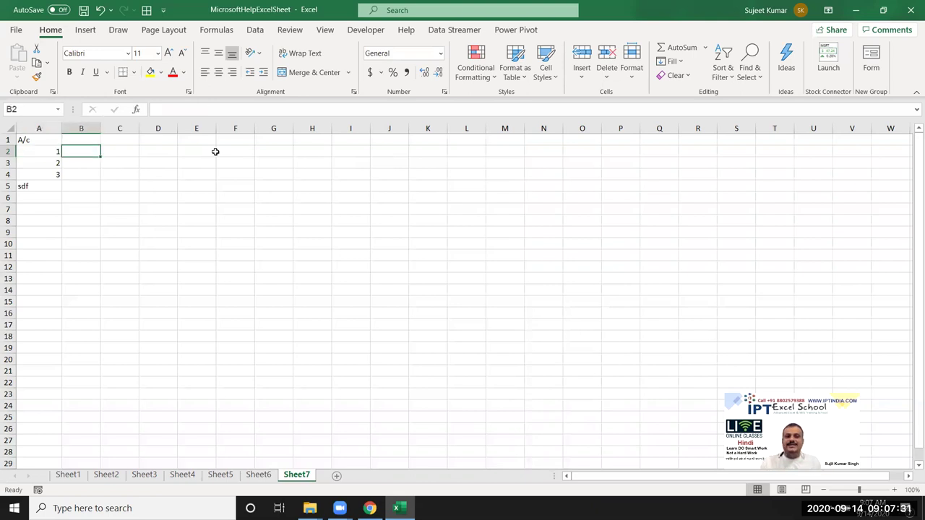
key(Left)
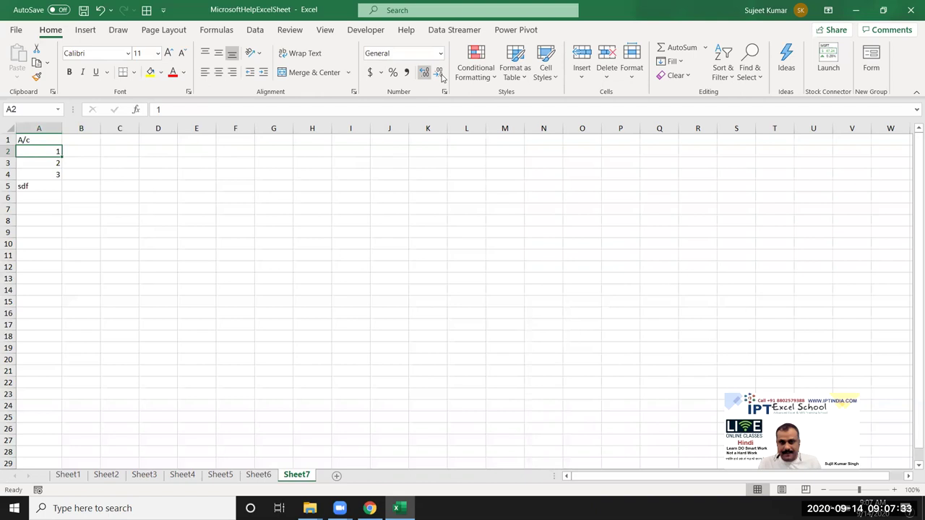
Step: Create a new formula-based conditional formatting rule for A2 using =istext($A$2)
click(475, 69)
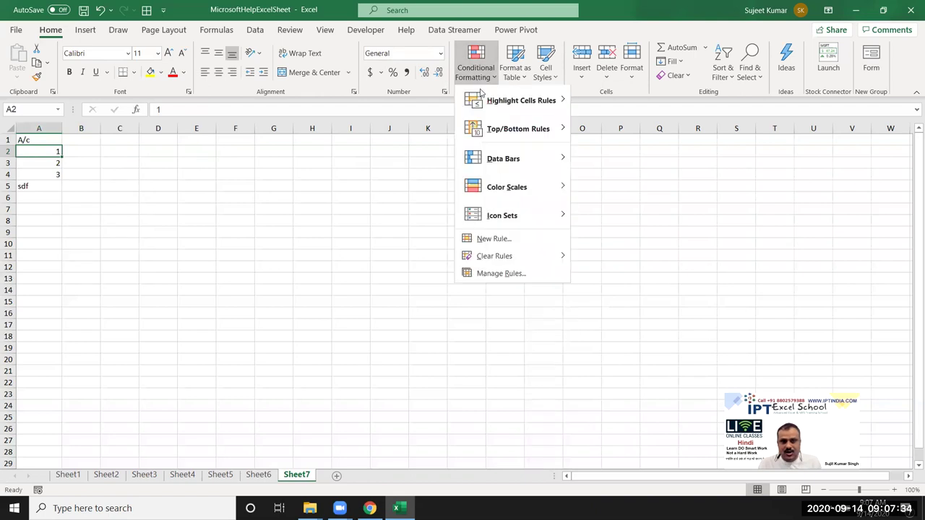
click(492, 240)
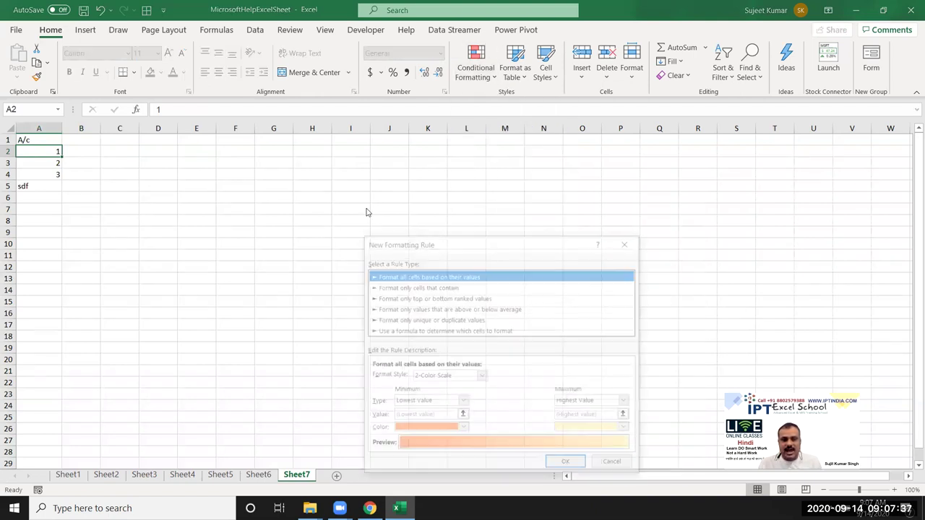
click(406, 330)
click(404, 377)
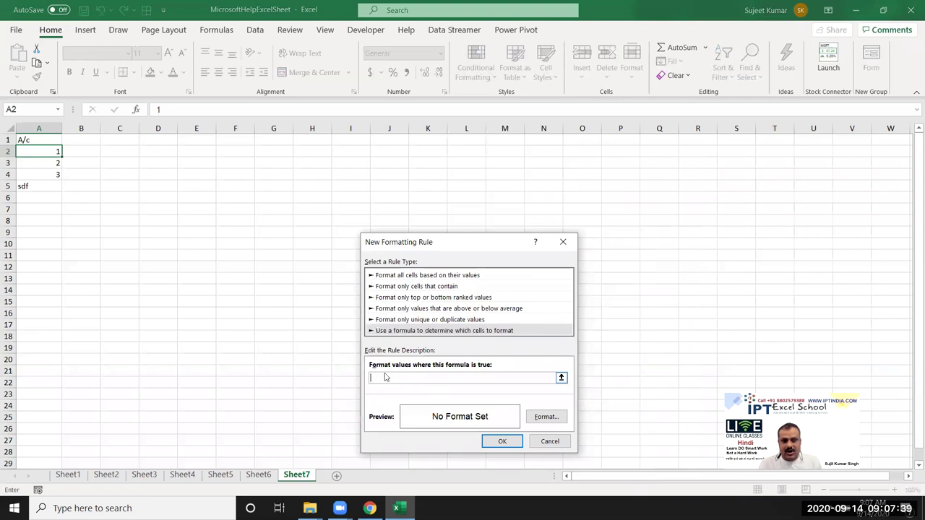
text(iste)
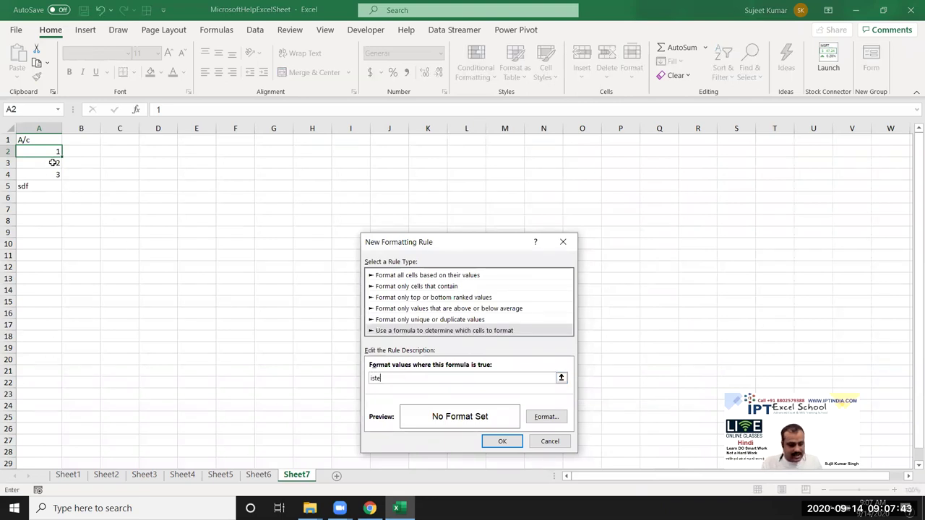
key(BackSpace)
text(=)
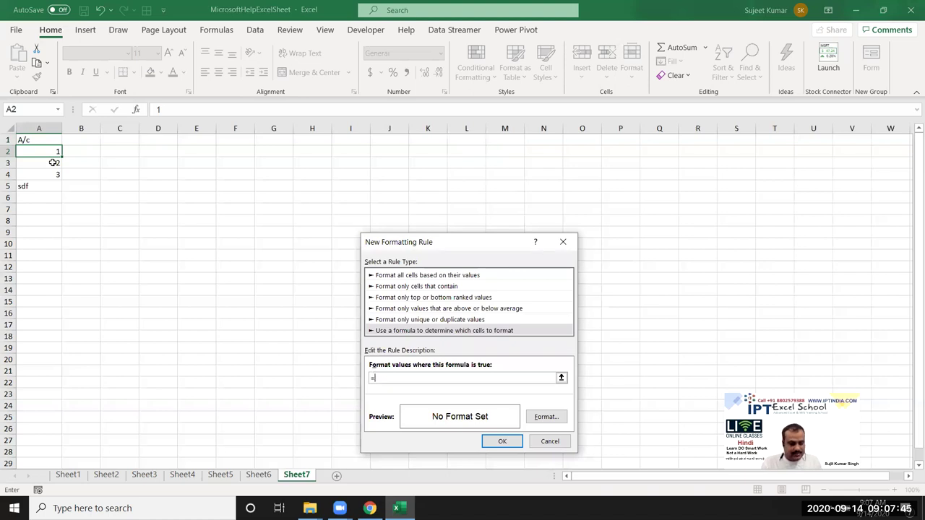
text(istex)
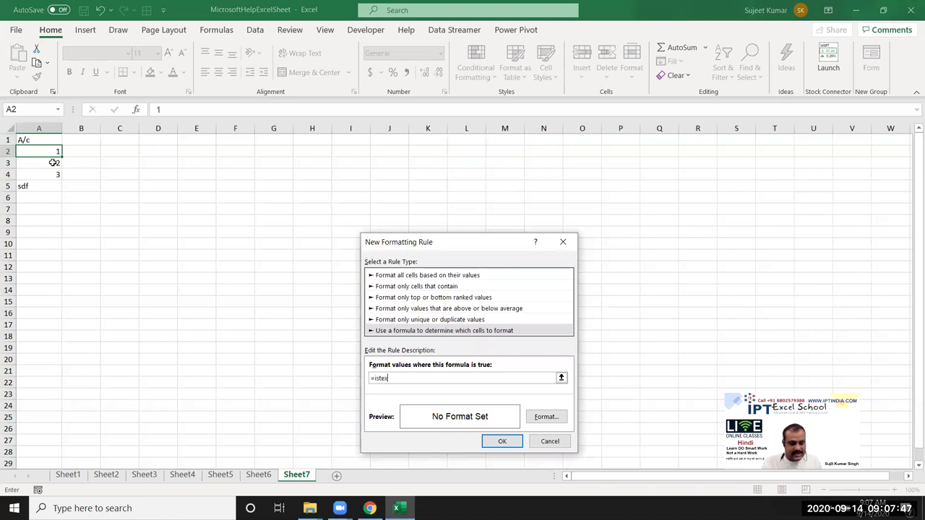
text(t()
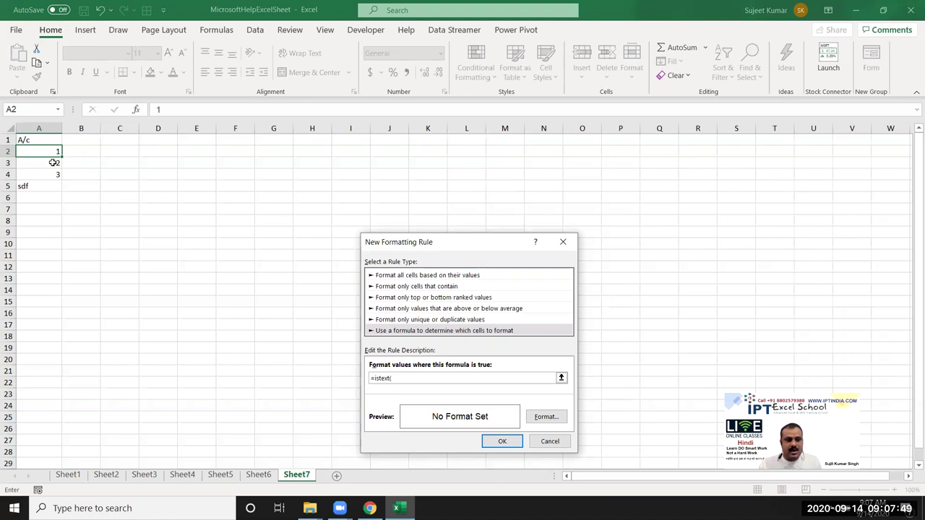
click(24, 150)
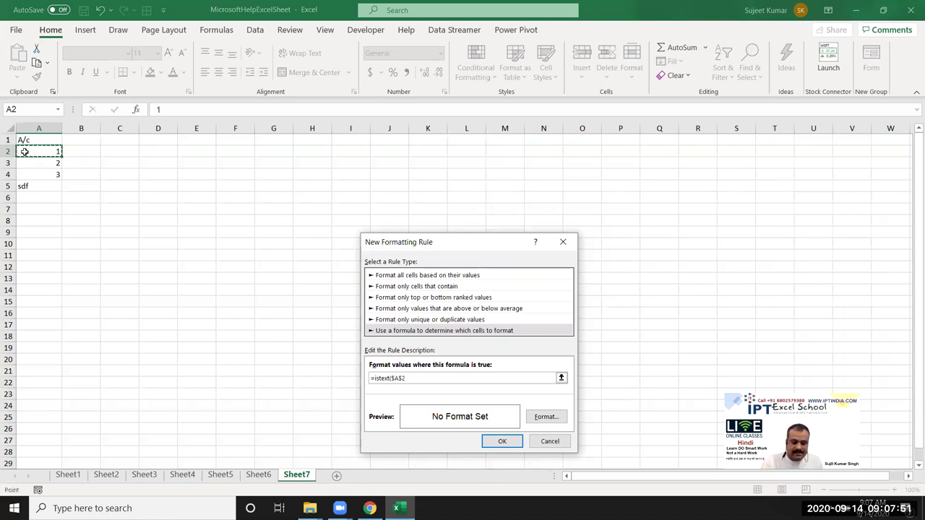
text())
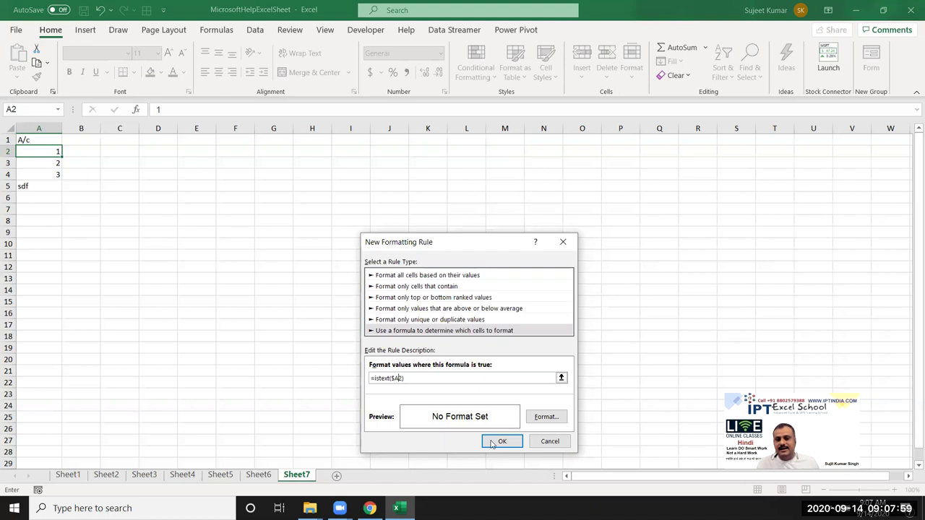
Step: Give the ISTEXT rule a red cell fill format
click(557, 419)
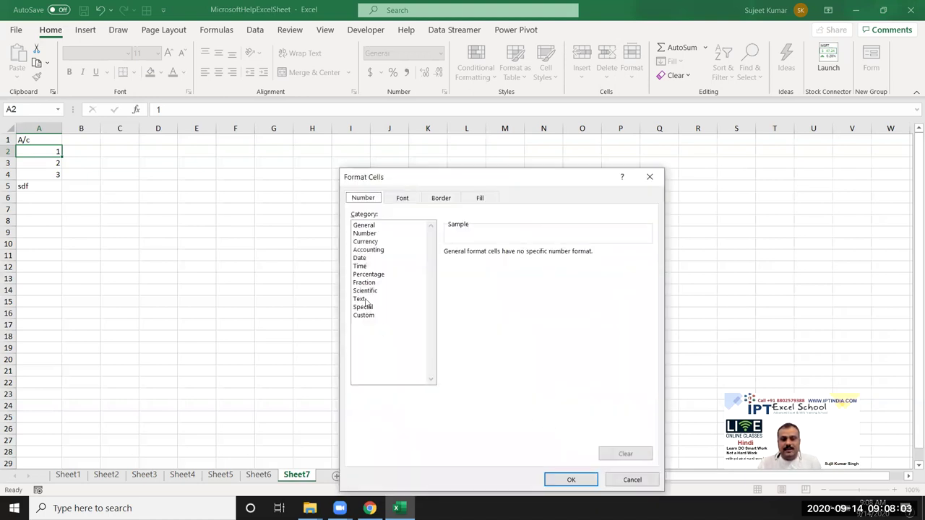
click(479, 199)
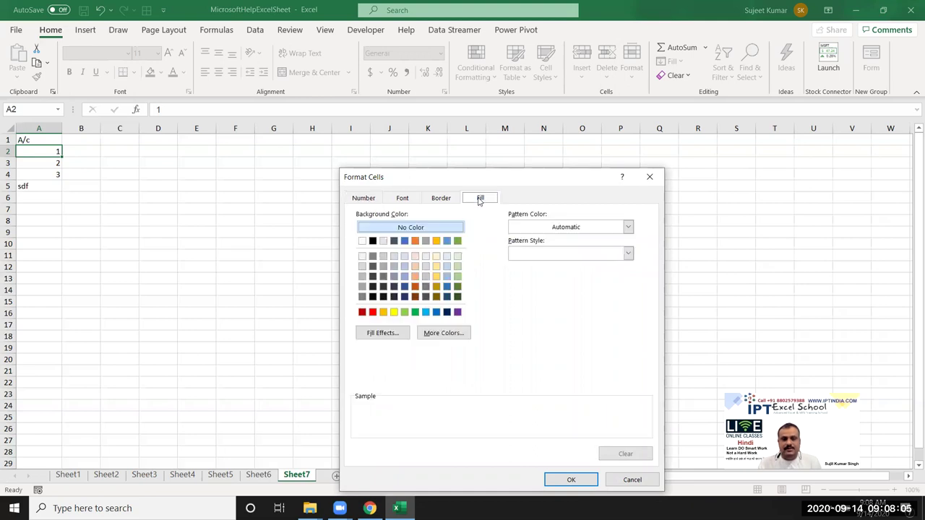
click(372, 311)
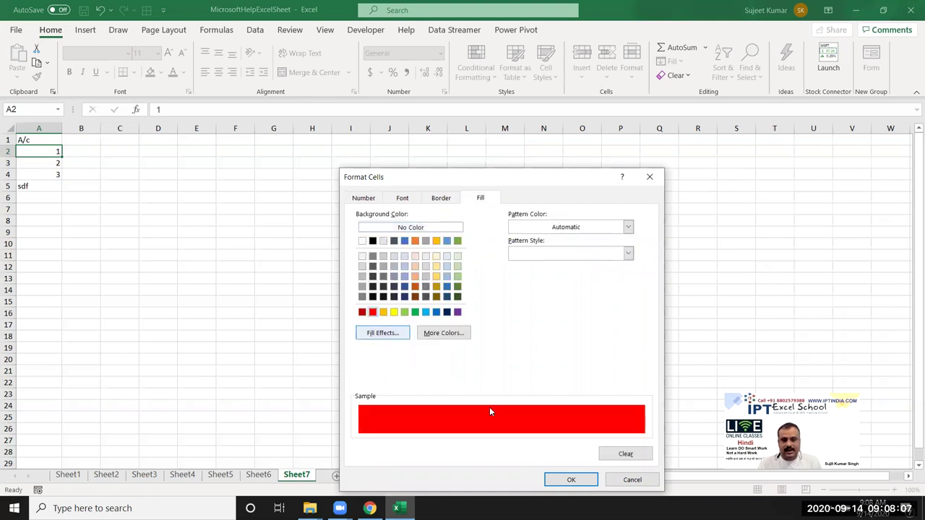
click(576, 482)
Step: Save the ISTEXT rule and Format Painter A2's formatting down to A25
click(516, 445)
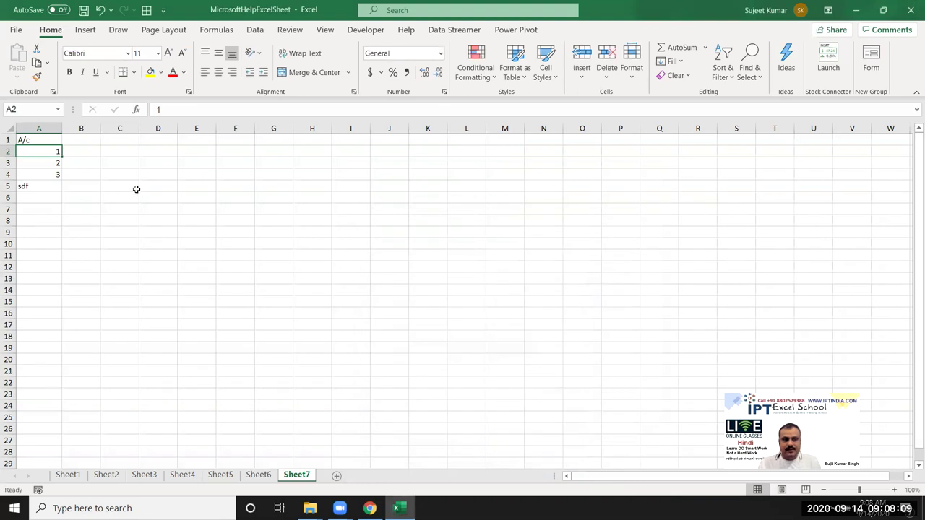
click(37, 76)
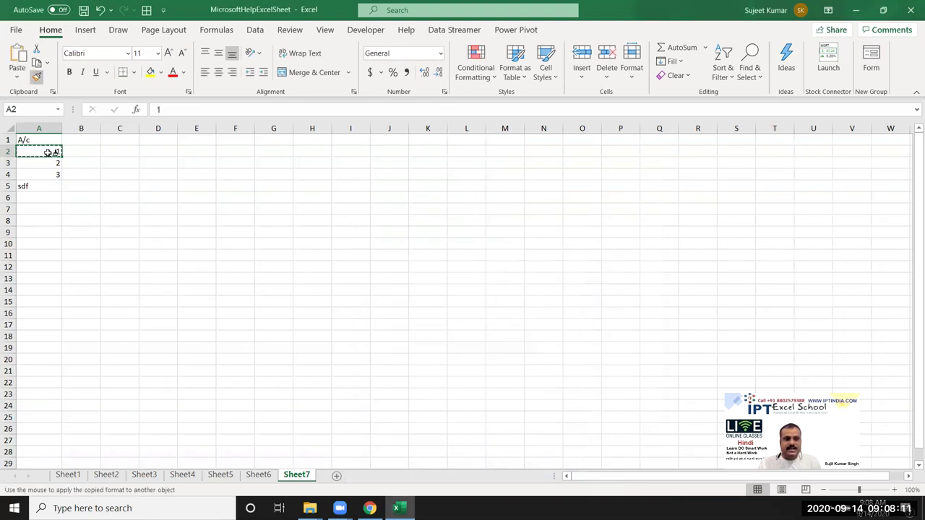
drag(48, 152, 28, 406)
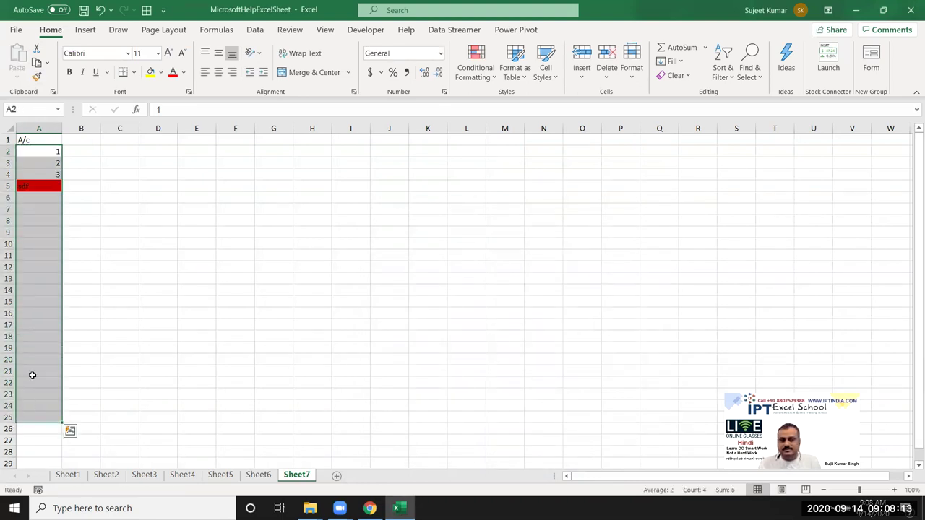
Step: Enter 1, 6, 5, 2 and as into A6:A10, so the text cells fill red
click(41, 196)
text(1)
key(Return)
text(6)
key(Return)
text(5)
key(Return)
key(Return)
text(as)
key(Return)
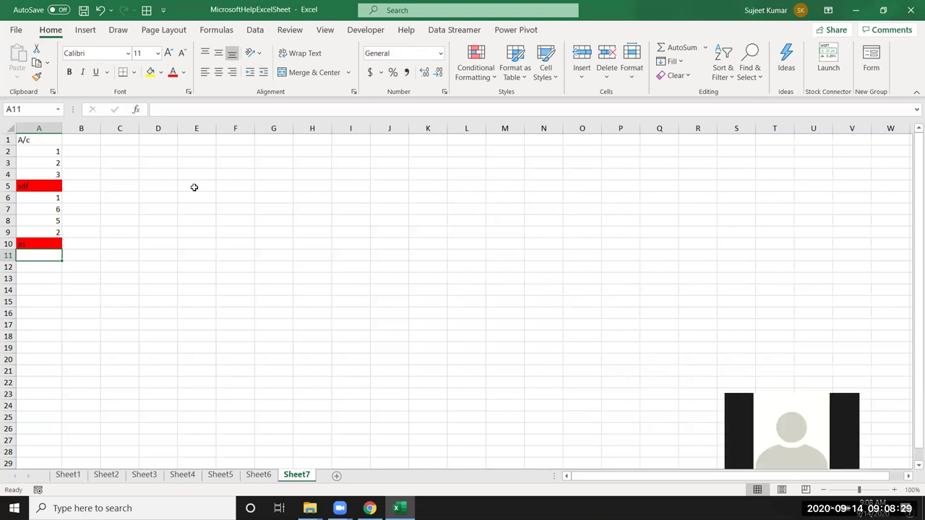
key(Up)
key(Up)
key(Up)
key(Up)
key(Up)
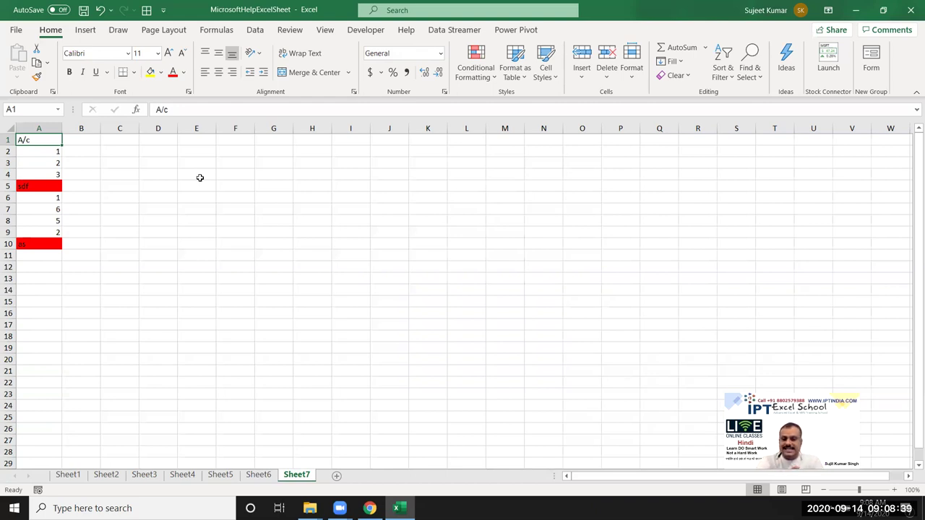
key(Down)
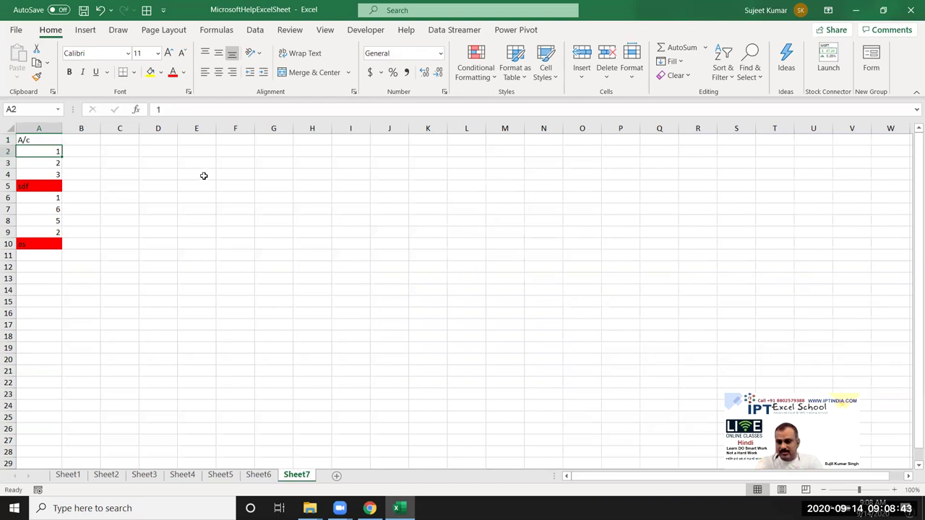